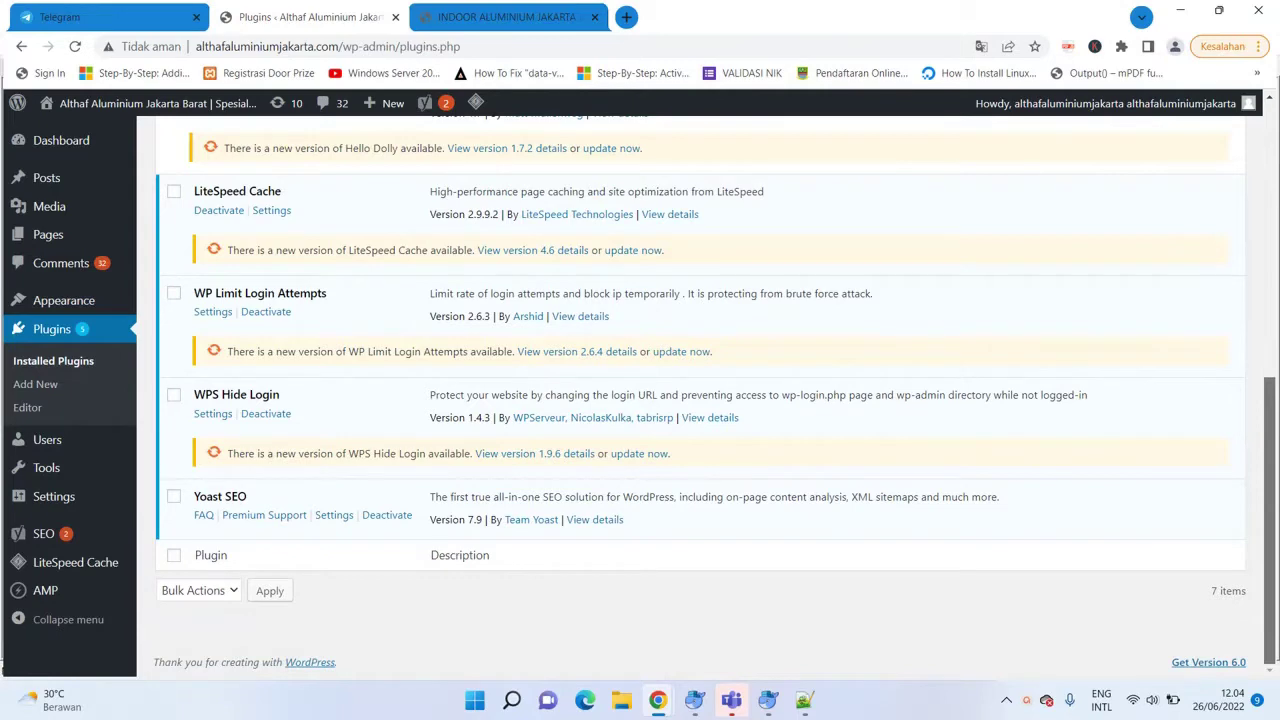
# Go to the WordPress All Posts list.
pyautogui.scroll(1, 700, 400)
pyautogui.scroll(-1, 700, 400)
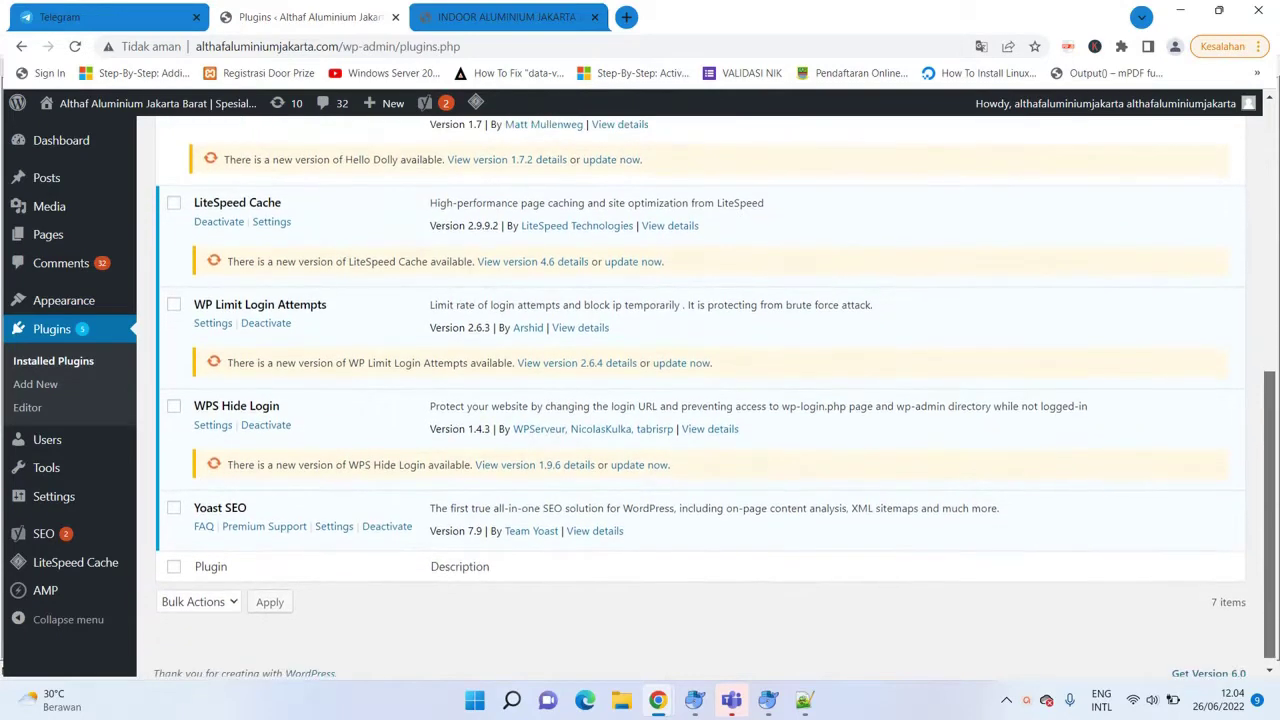
pyautogui.scroll(-1, 700, 400)
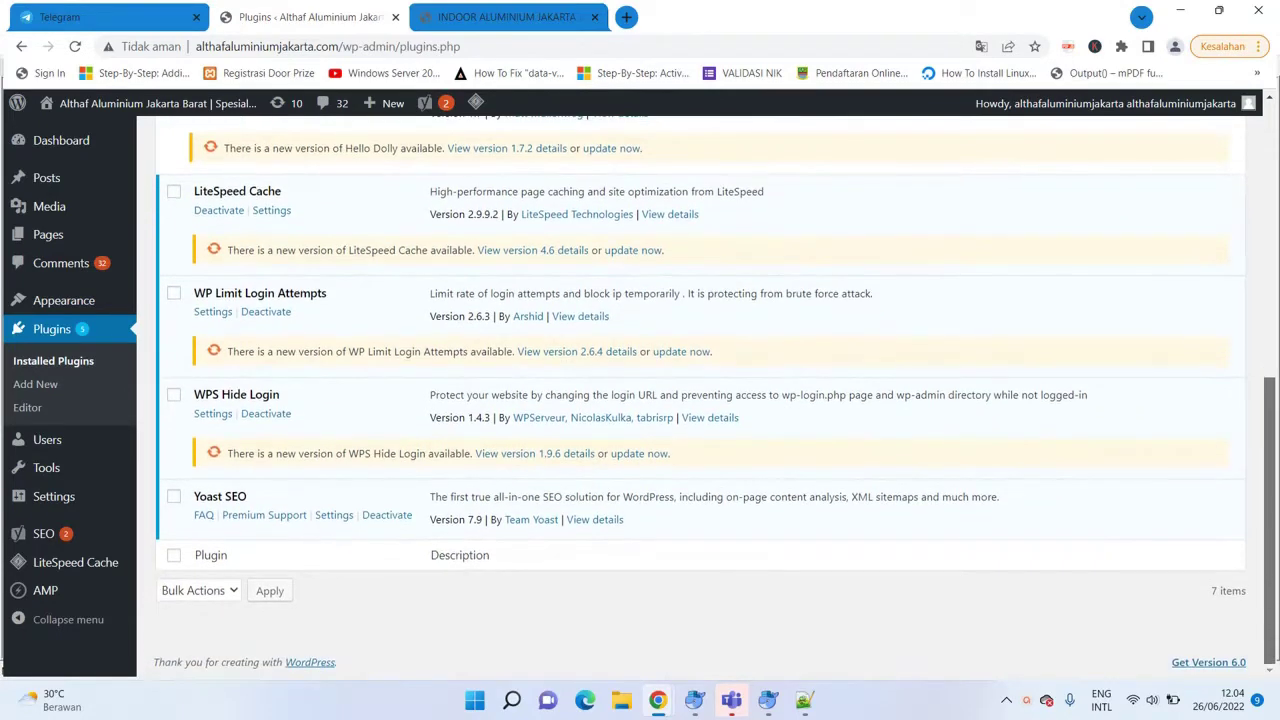
pyautogui.scroll(1, 700, 400)
pyautogui.scroll(5, 700, 400)
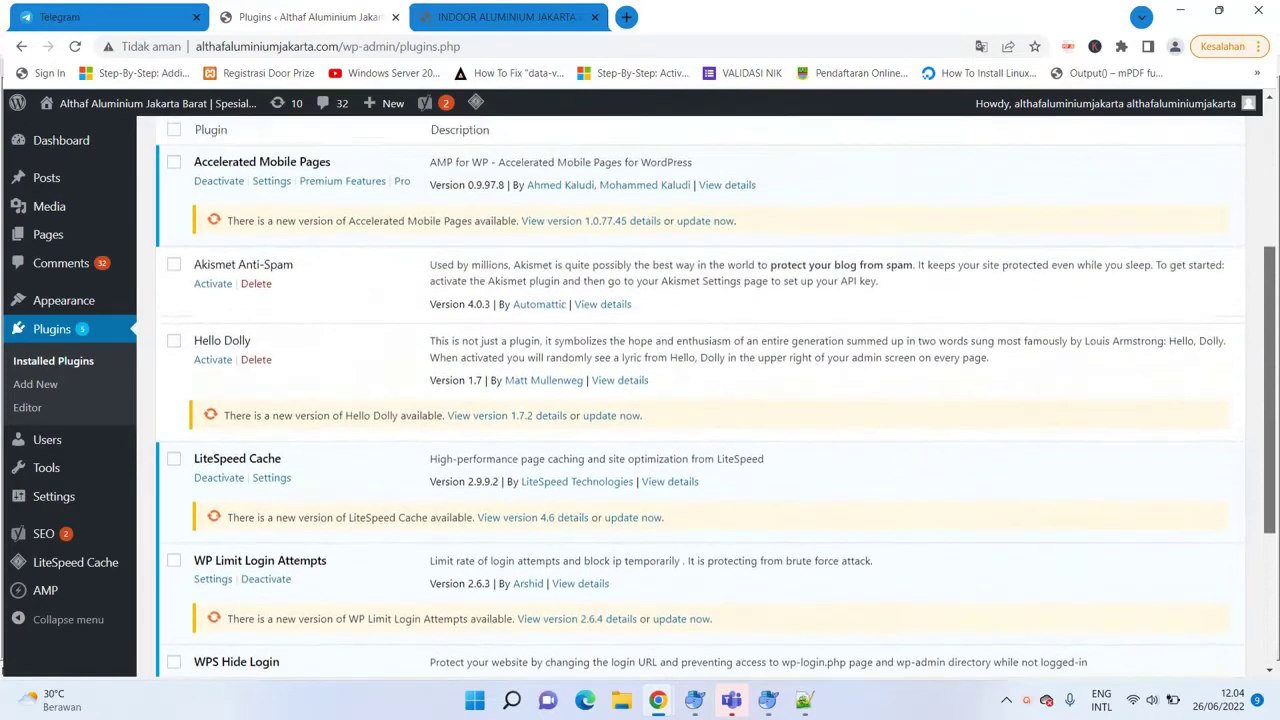
pyautogui.scroll(1, 700, 400)
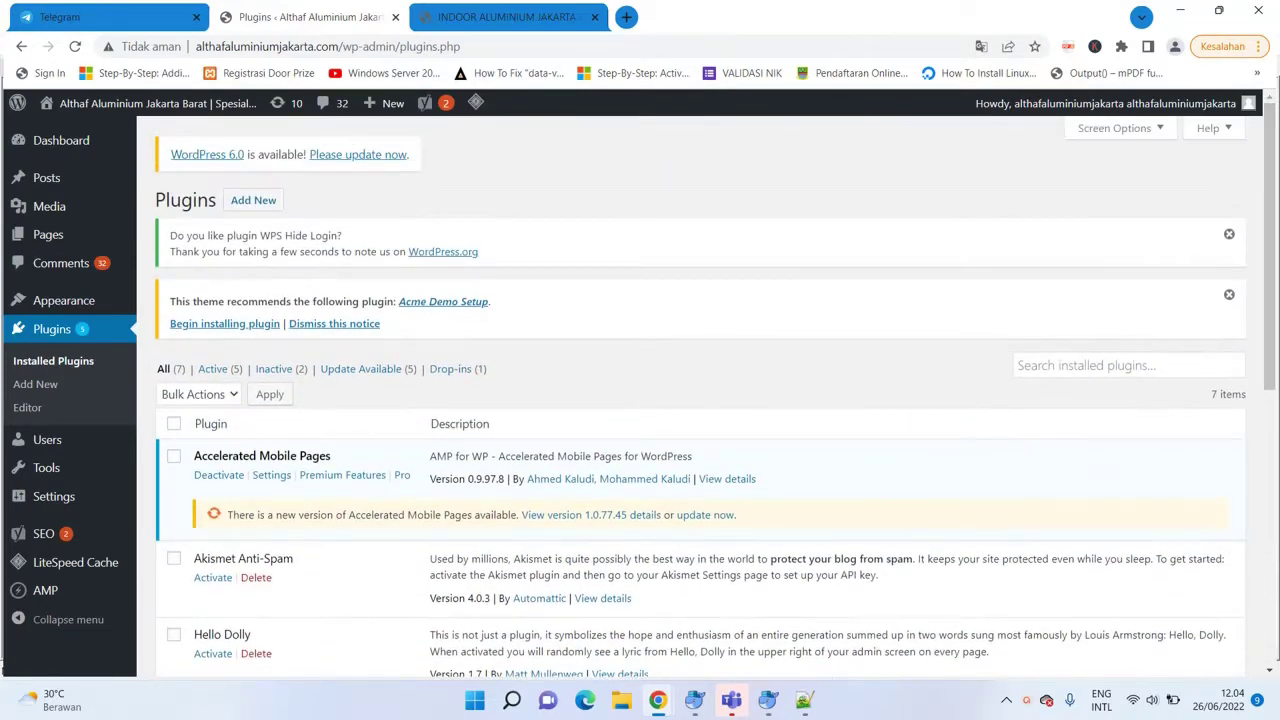
pyautogui.moveTo(128, 178)
pyautogui.click(46, 178)
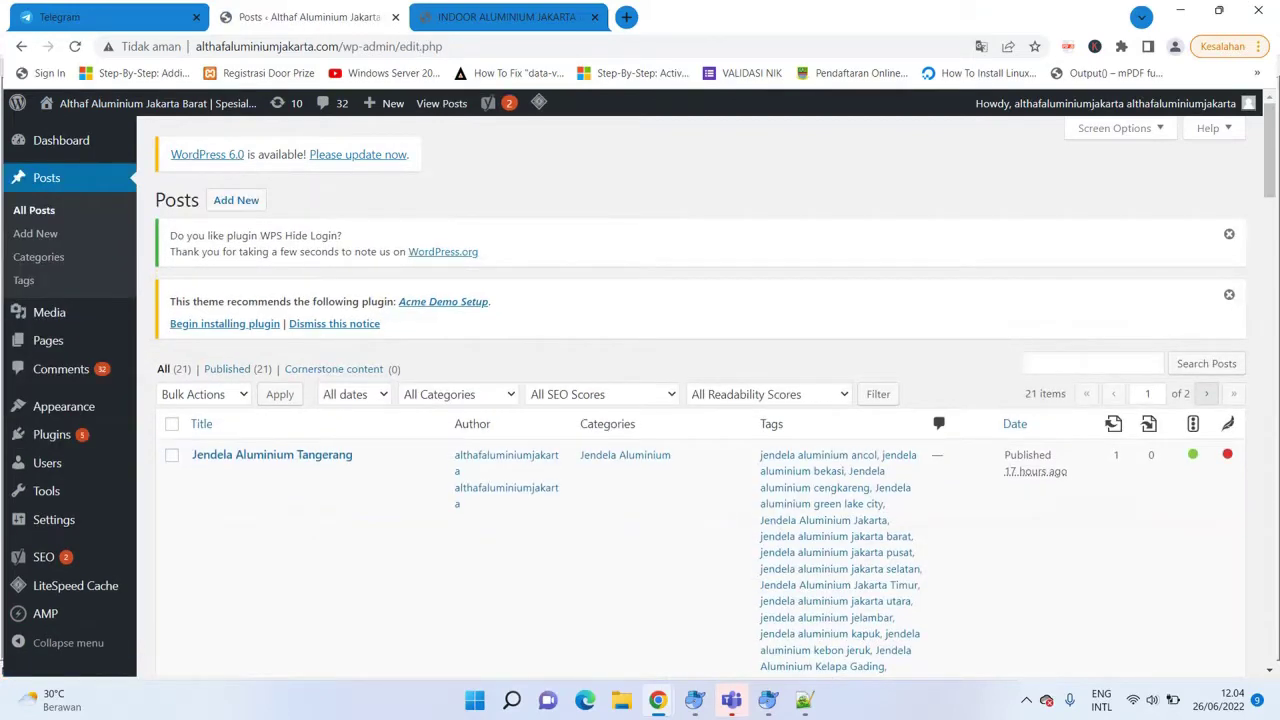
# Start a new blank post and open a new browser tab on Google.
pyautogui.moveTo(804, 702)
pyautogui.click(236, 200)
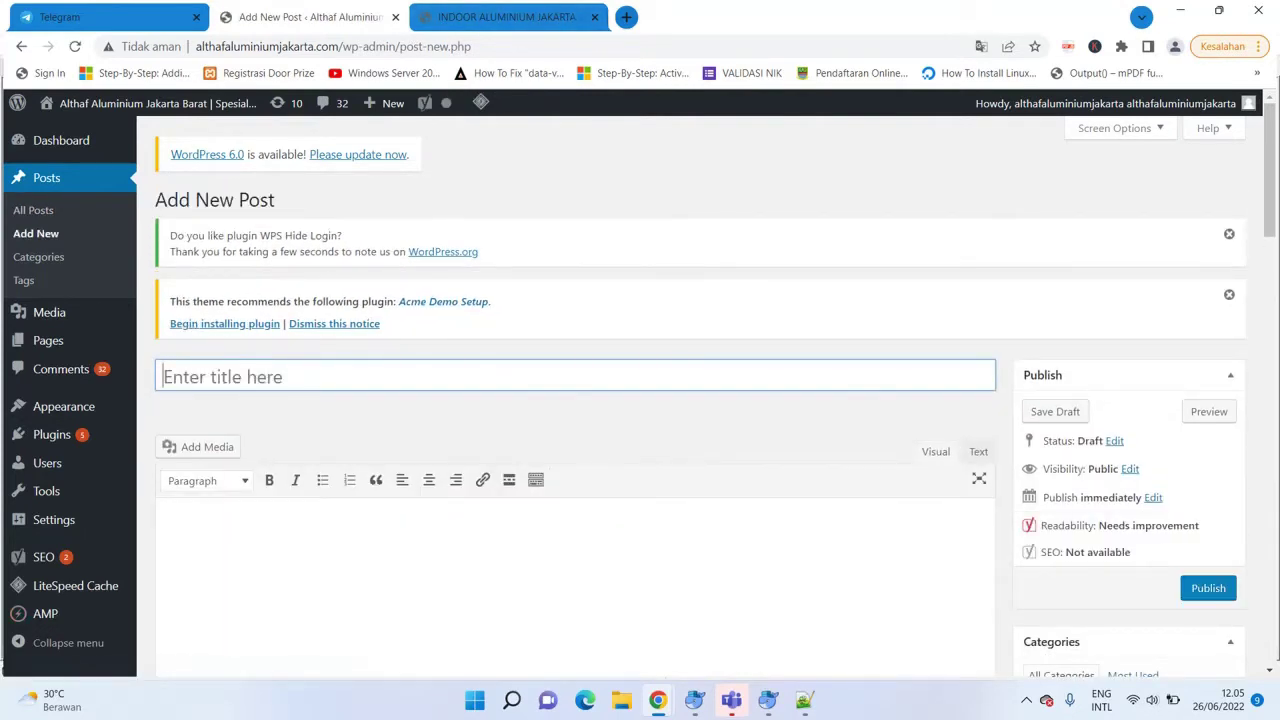
pyautogui.hotkey('ctrl', 't')
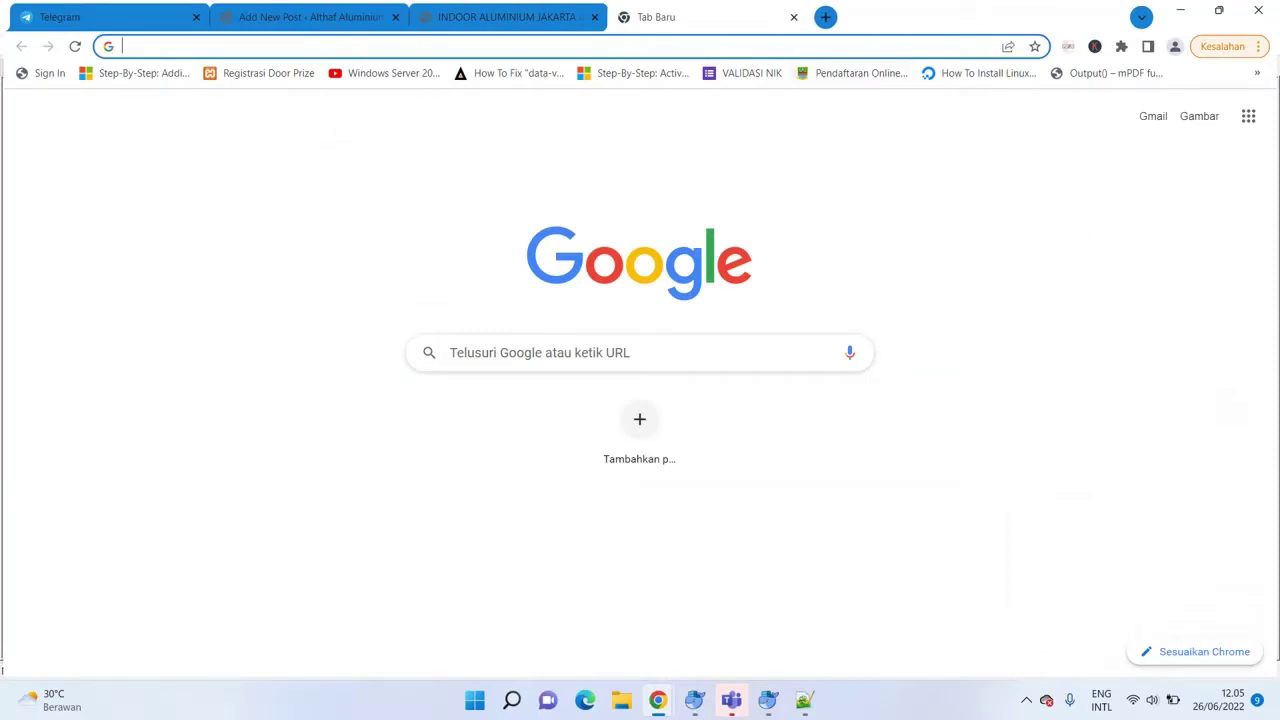
# Focus the Google search box, then bring up the Notepad++ draft article.
pyautogui.click(640, 352)
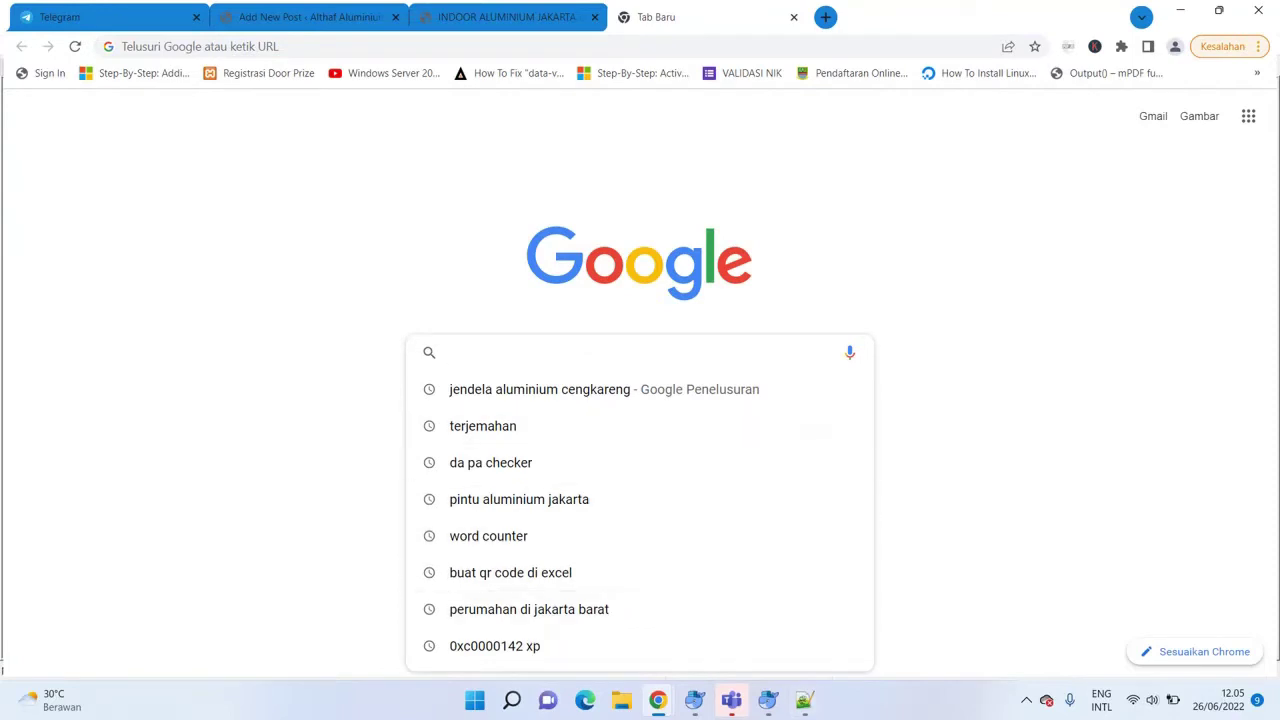
pyautogui.moveTo(804, 700)
pyautogui.click(804, 700)
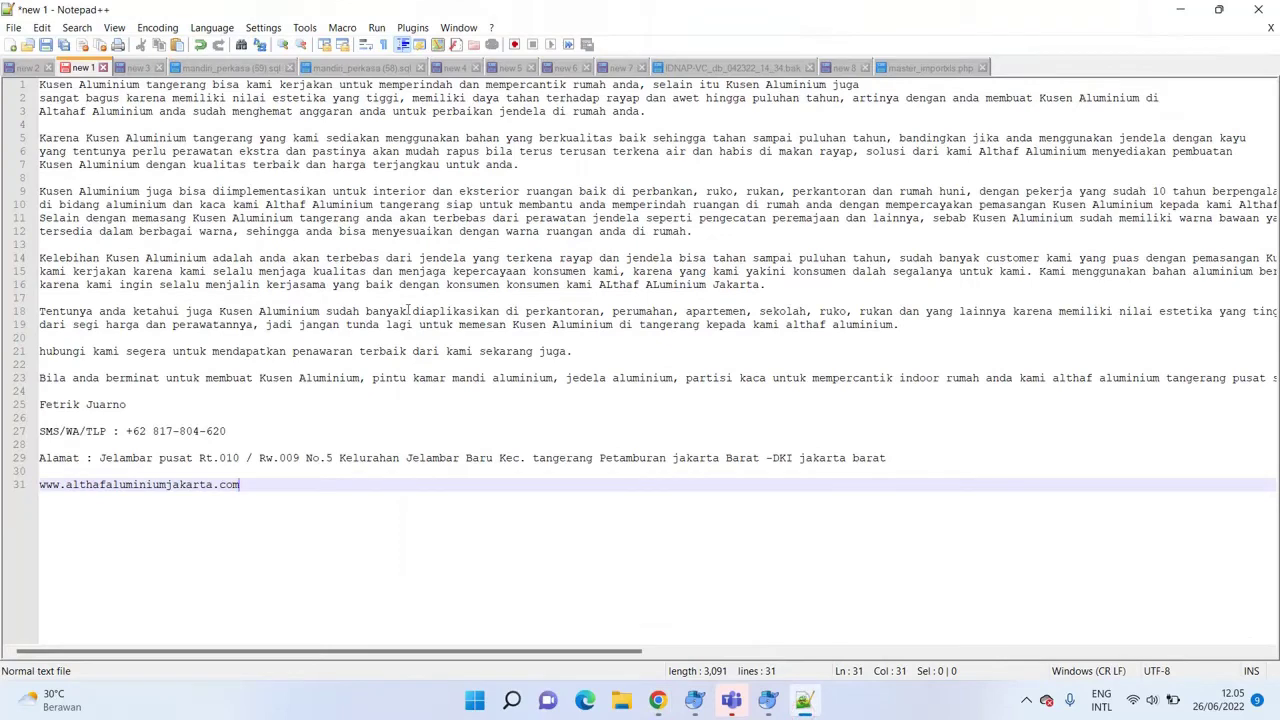
# Select 'Kusen Aluminium tangerang' at the start of the draft's first line.
pyautogui.moveTo(42, 97); pyautogui.dragTo(160, 88)
pyautogui.click(401, 191)
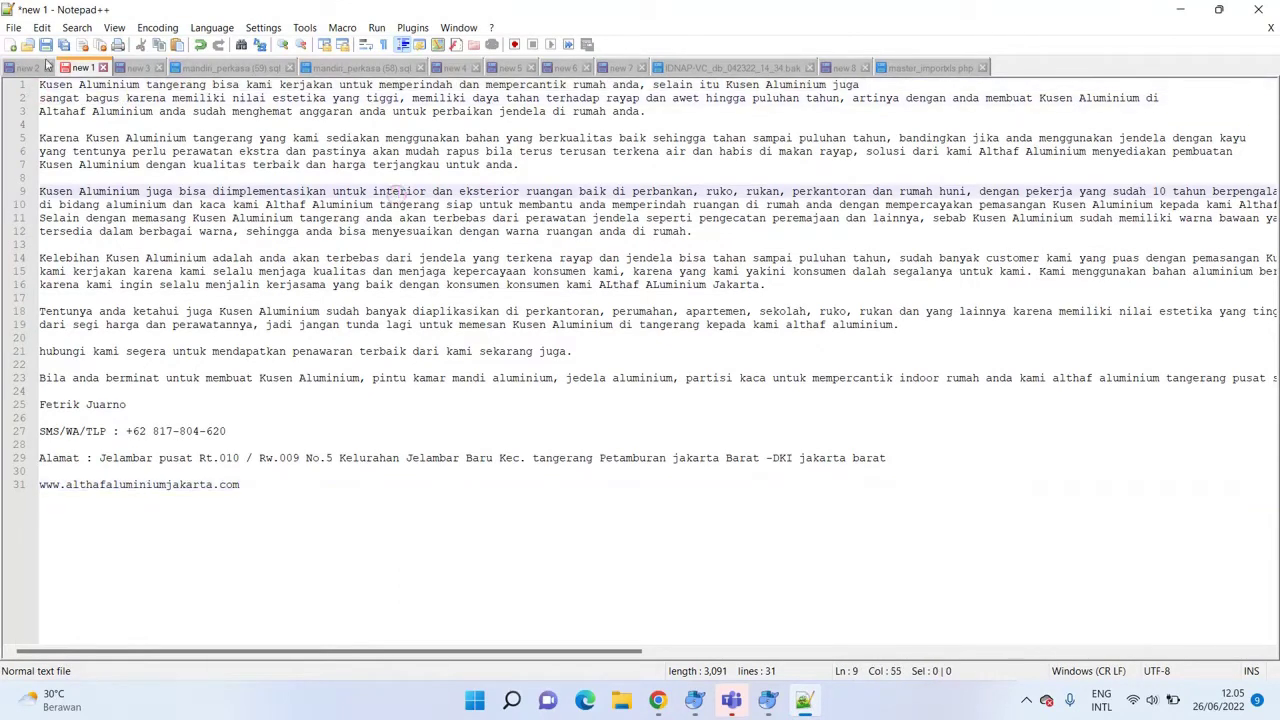
pyautogui.moveTo(40, 86); pyautogui.dragTo(208, 88)
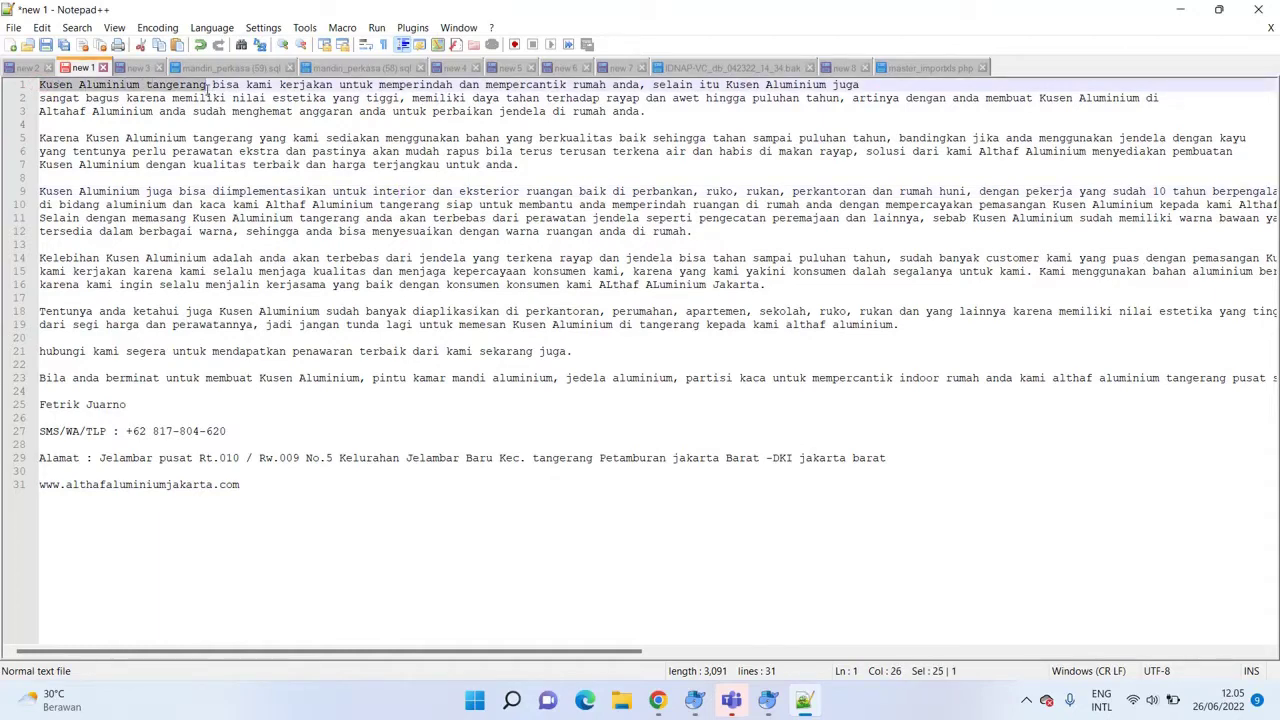
# Search Google for 'Kusen Aluminium Tangerang'.
pyautogui.click(658, 700)
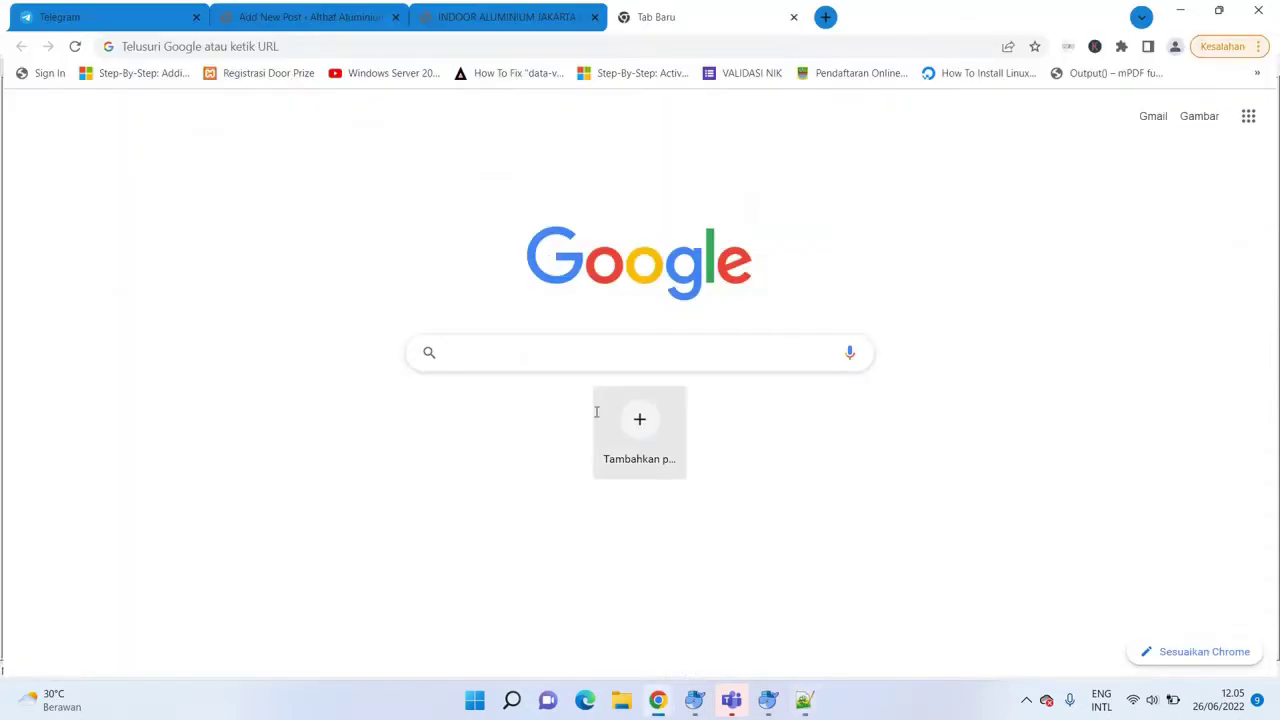
pyautogui.write('Kusen ')
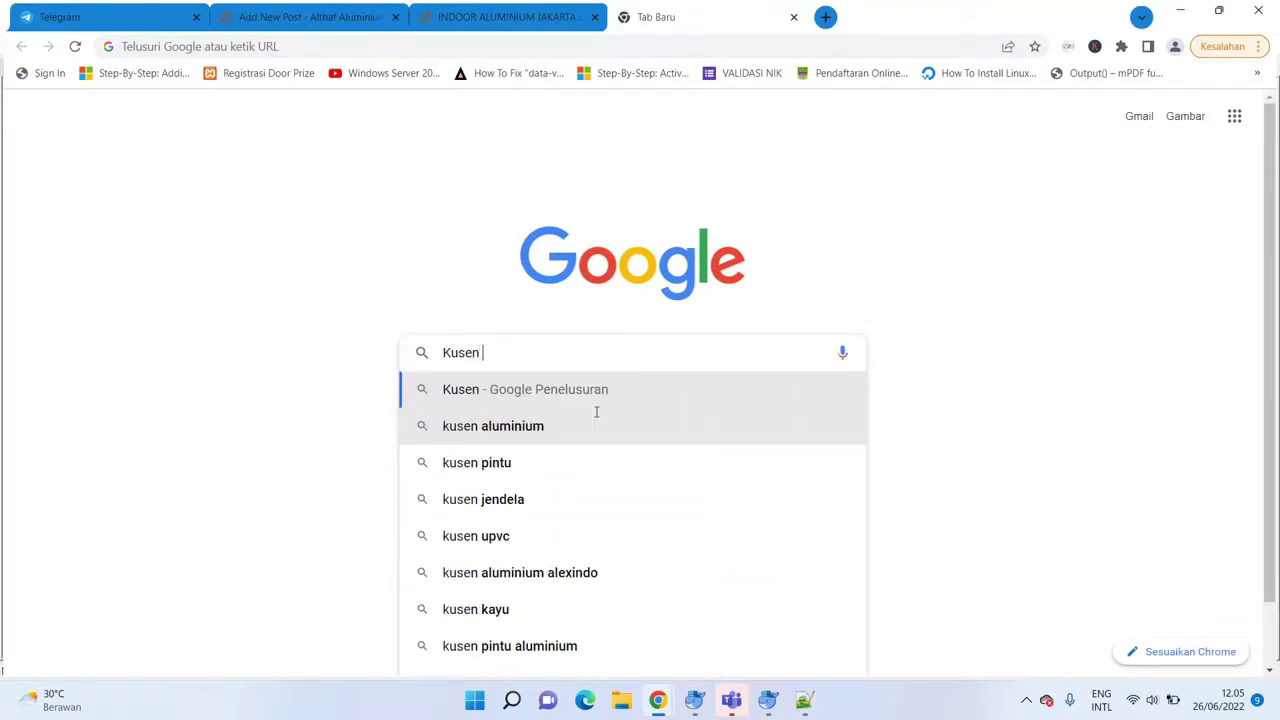
pyautogui.write('Aluminium ')
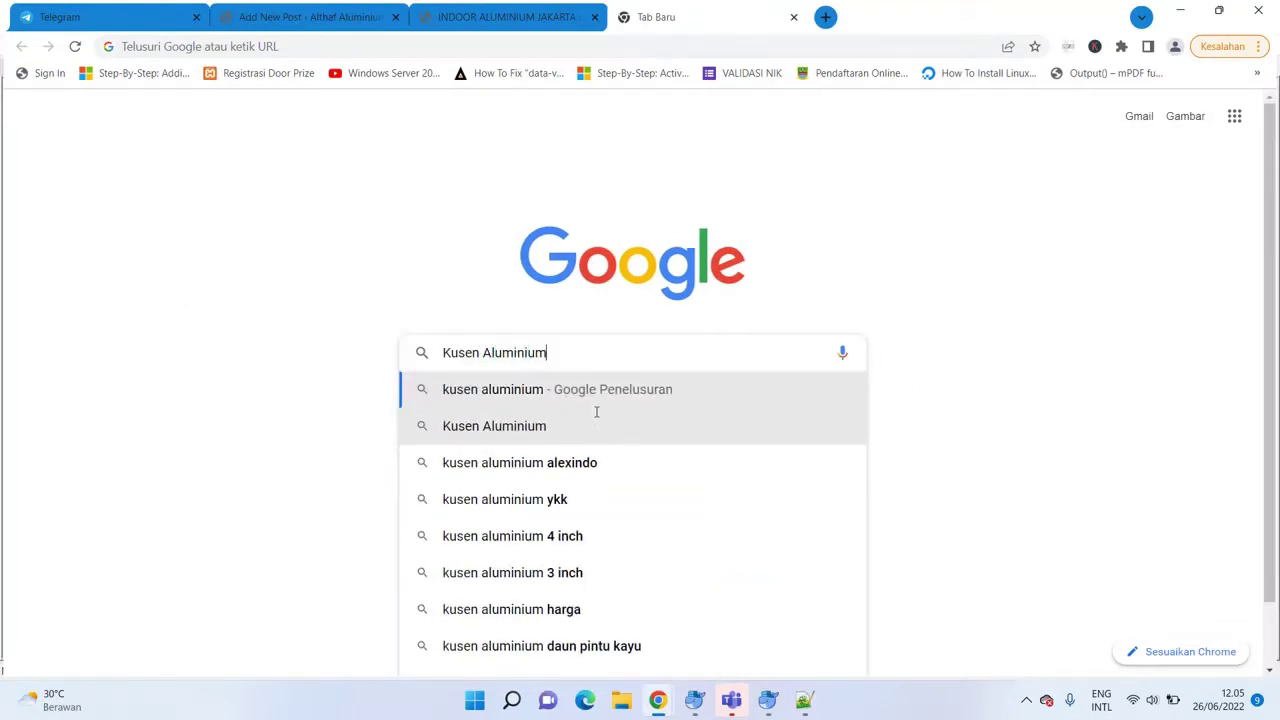
pyautogui.write('Tangerang')
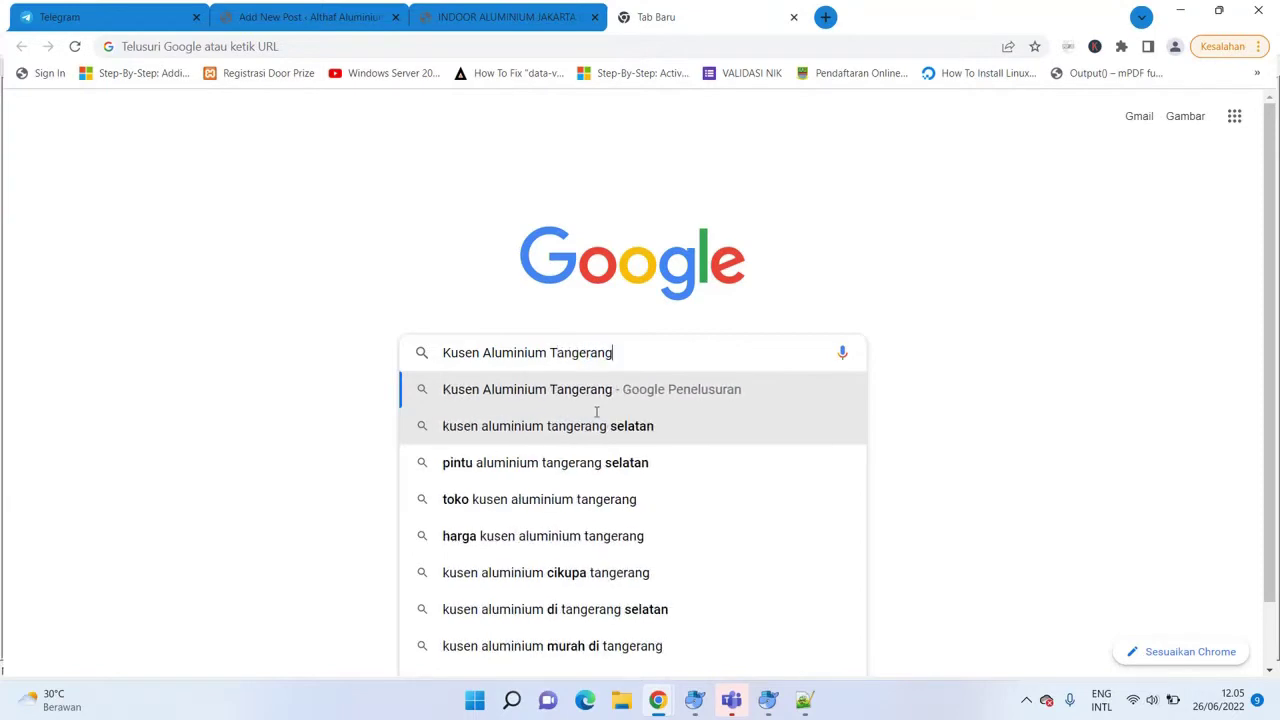
pyautogui.press('Return')
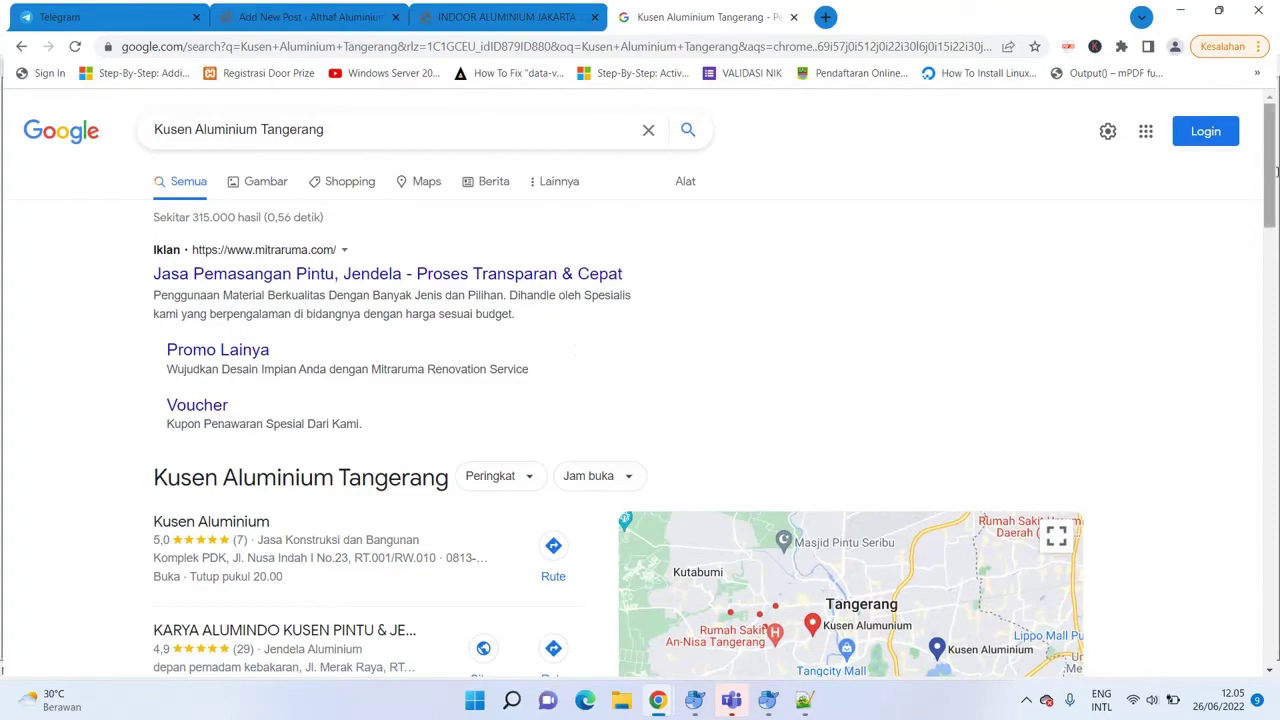
# Review the Kusen Aluminium Tangerang results, then return to the new WordPress post.
pyautogui.scroll(-5, 640, 380)
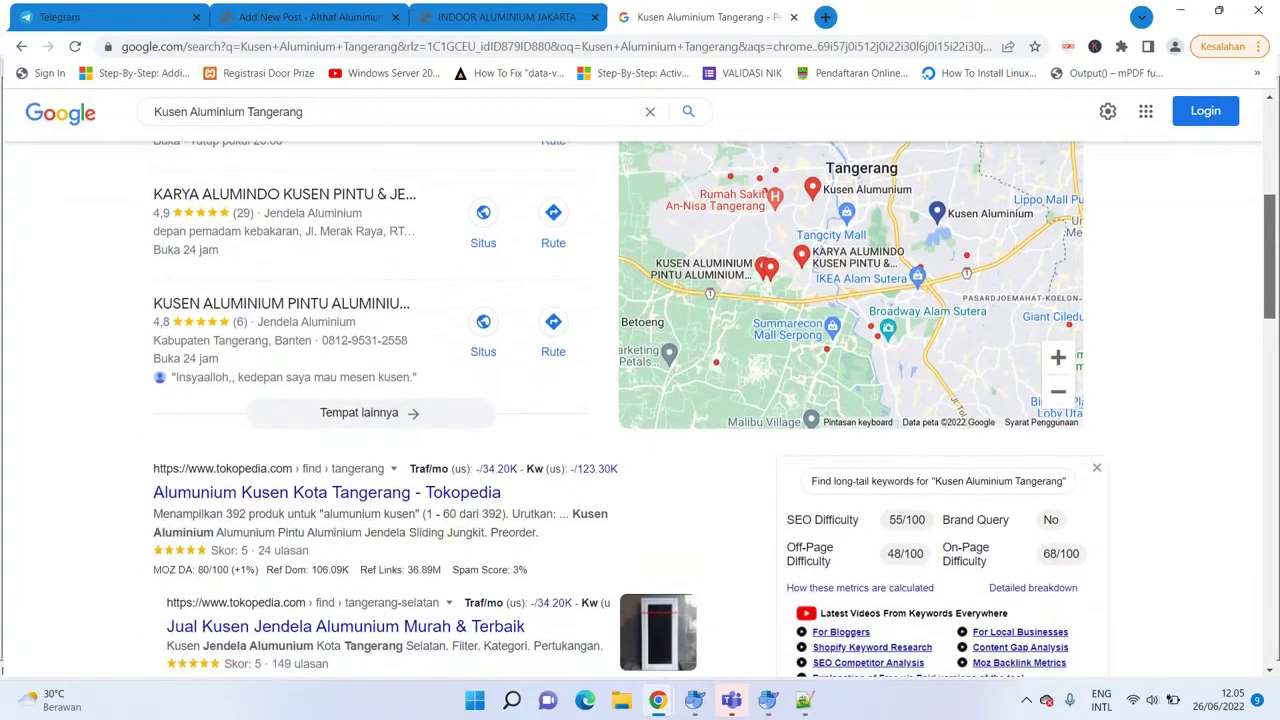
pyautogui.scroll(-2, 640, 400)
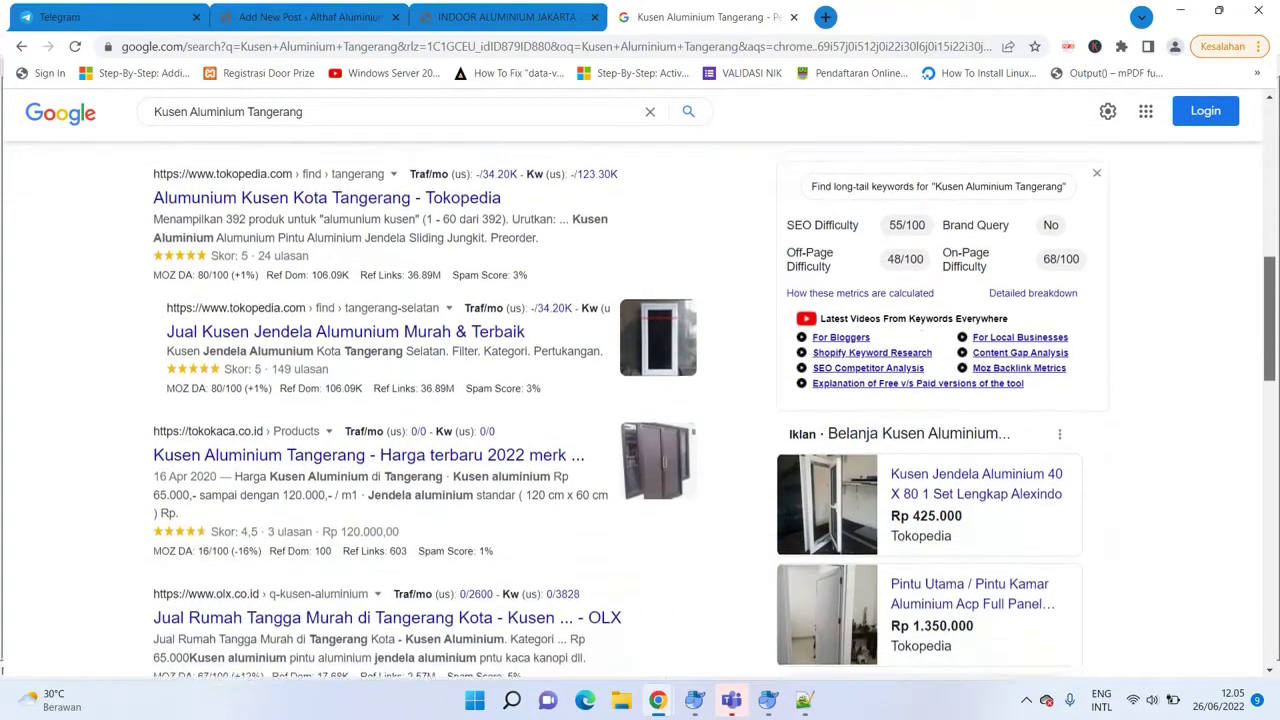
pyautogui.scroll(-4, 1274, 405)
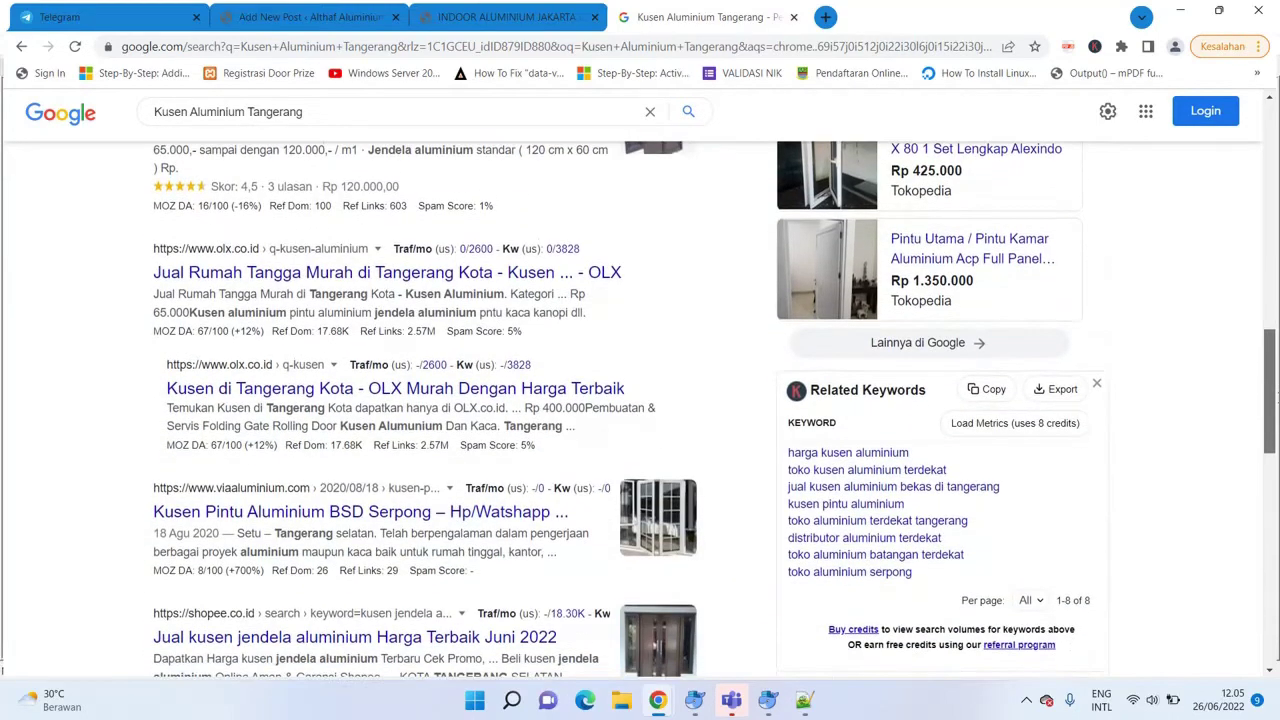
pyautogui.moveTo(1274, 405); pyautogui.dragTo(700, 140)
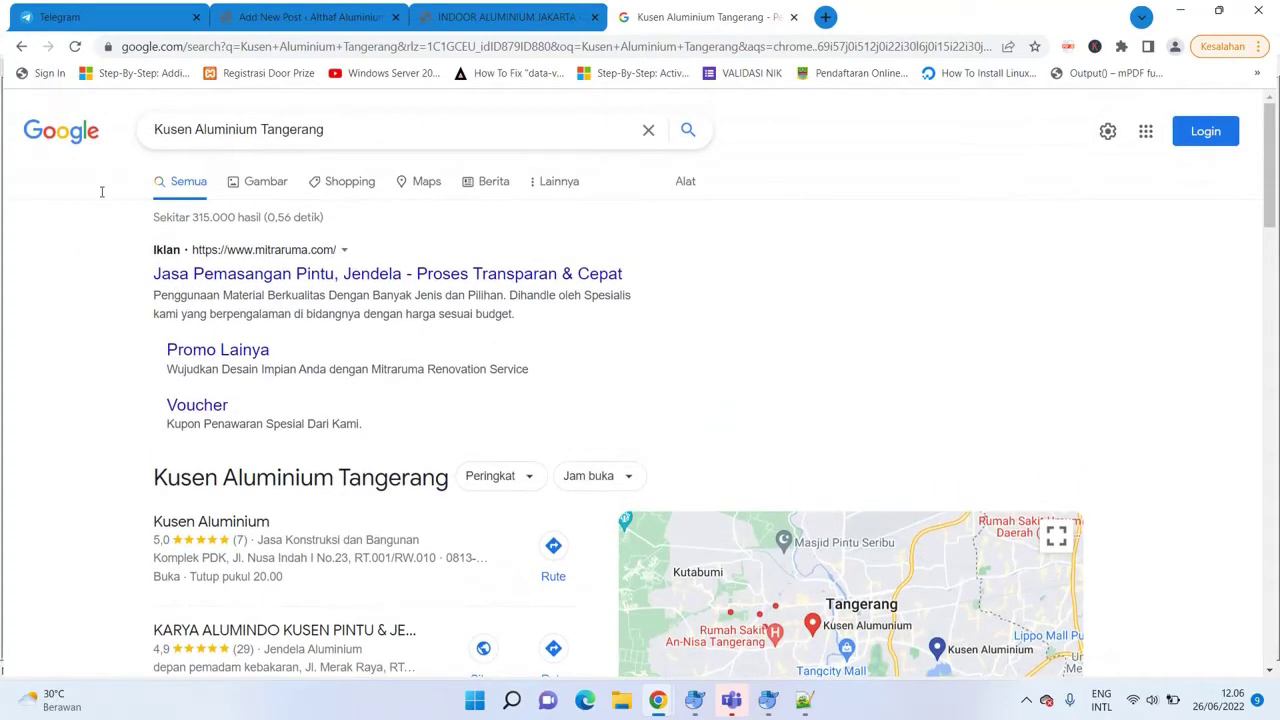
pyautogui.moveTo(1270, 208)
pyautogui.mouseDown()
pyautogui.moveTo(1272, 536)
pyautogui.moveTo(1272, 215)
pyautogui.mouseUp()
pyautogui.moveTo(340, 129); pyautogui.dragTo(152, 129)
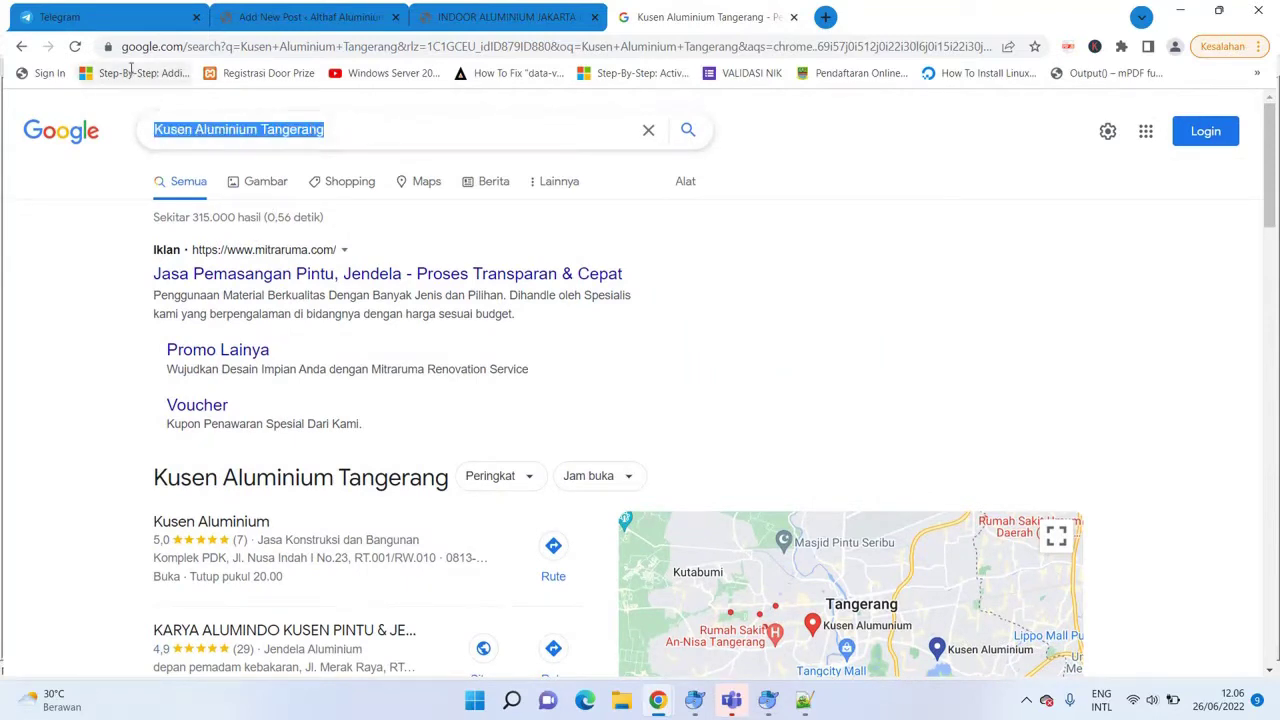
pyautogui.click(963, 283)
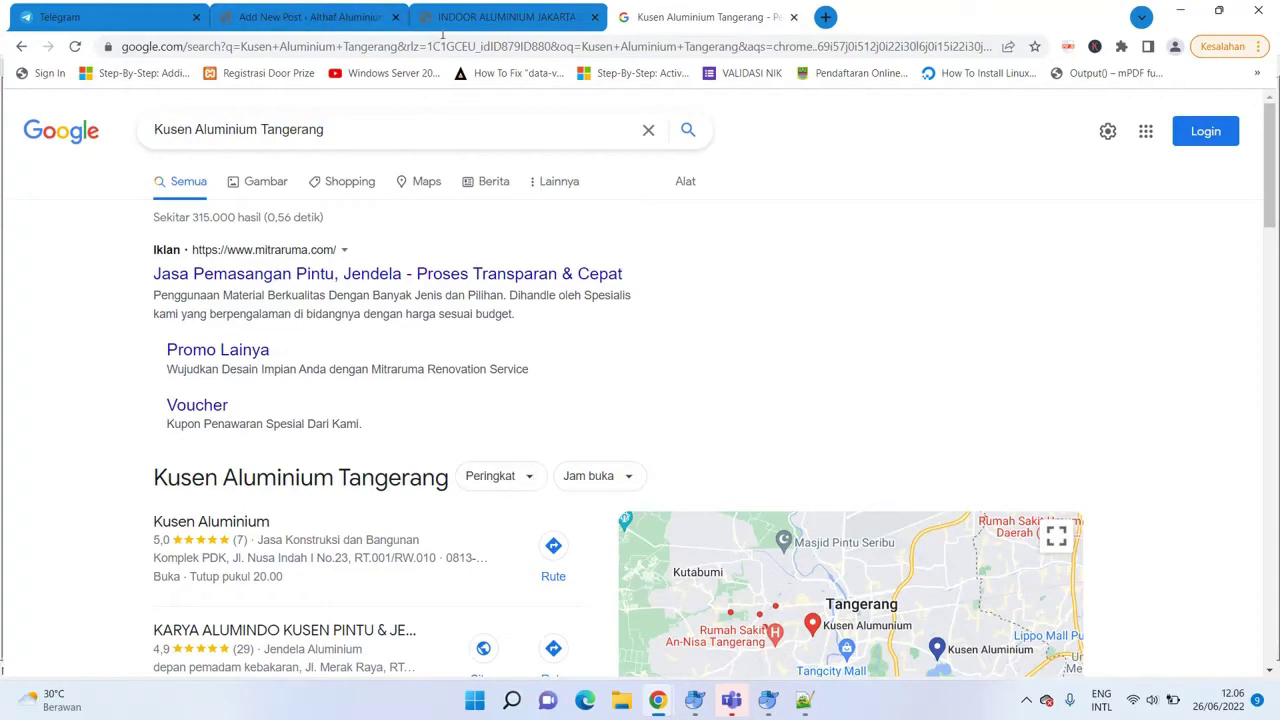
pyautogui.click(296, 14)
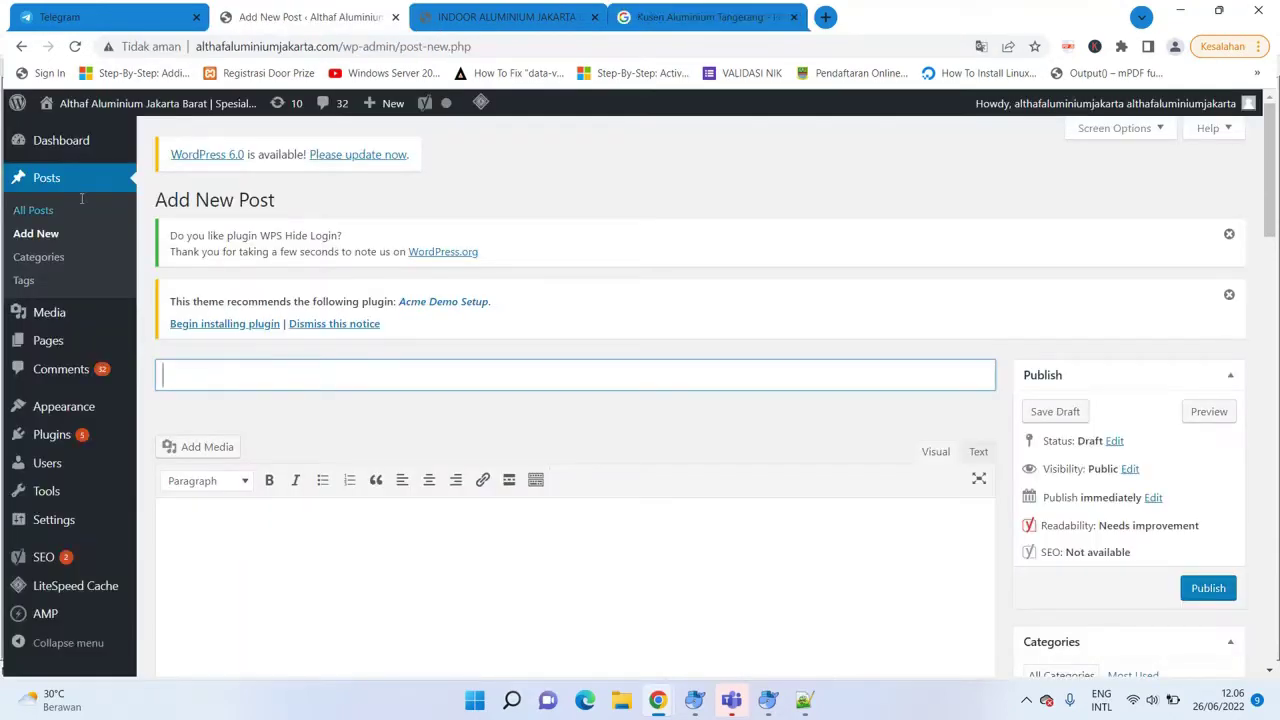
# Browse All Posts for earlier Kusen aluminium articles, then return to the Google results.
pyautogui.click(44, 211)
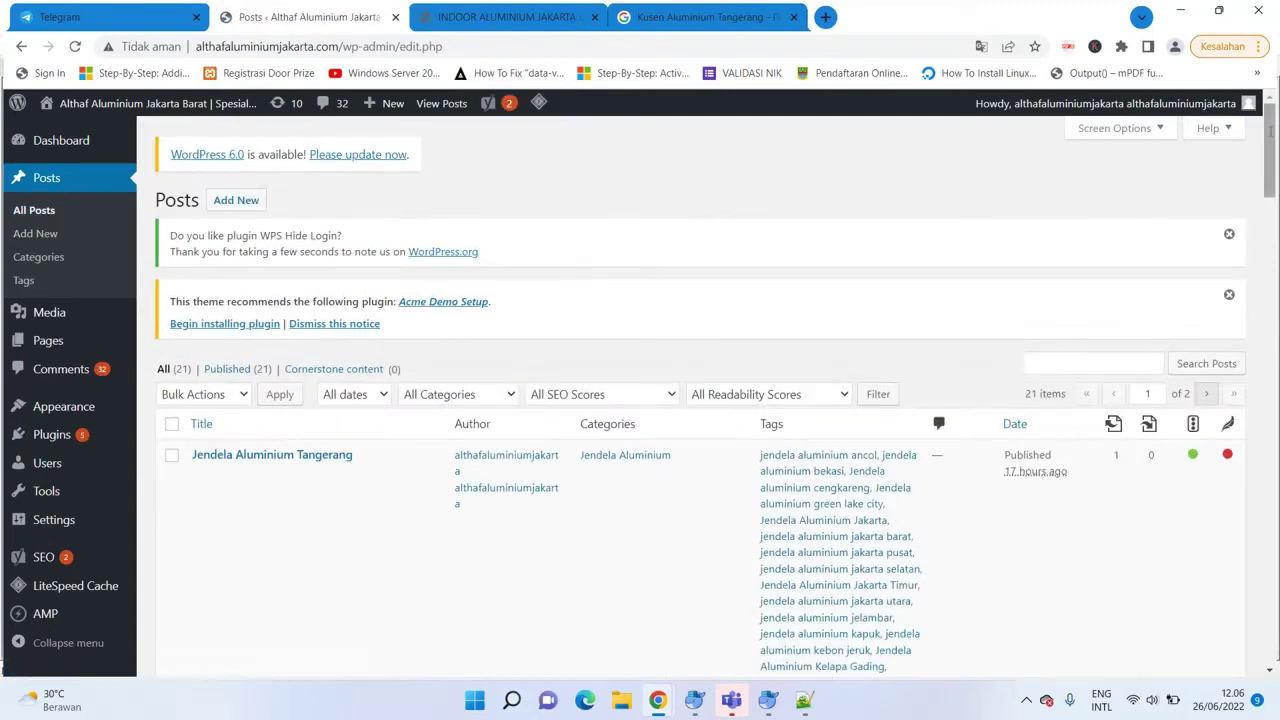
pyautogui.scroll(-10, 1103, 243)
pyautogui.scroll(-15, 690, 400)
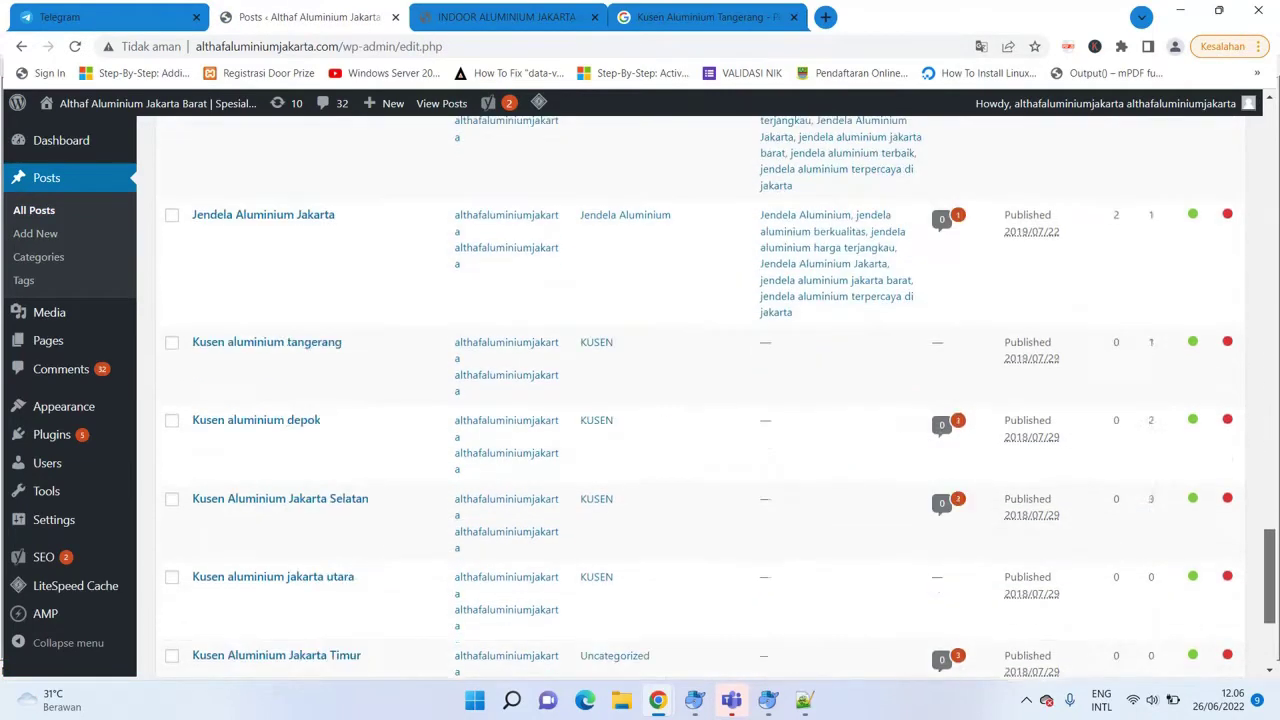
pyautogui.scroll(3, 700, 400)
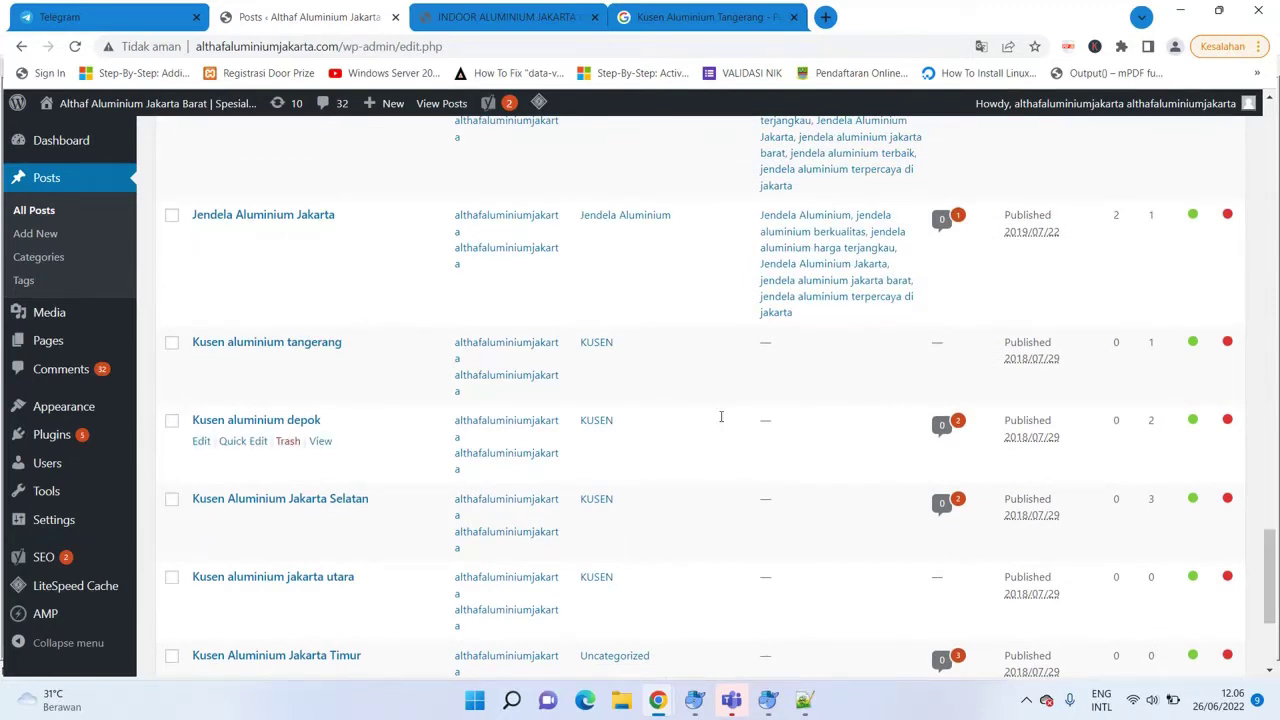
pyautogui.moveTo(1268, 575); pyautogui.dragTo(1266, 140)
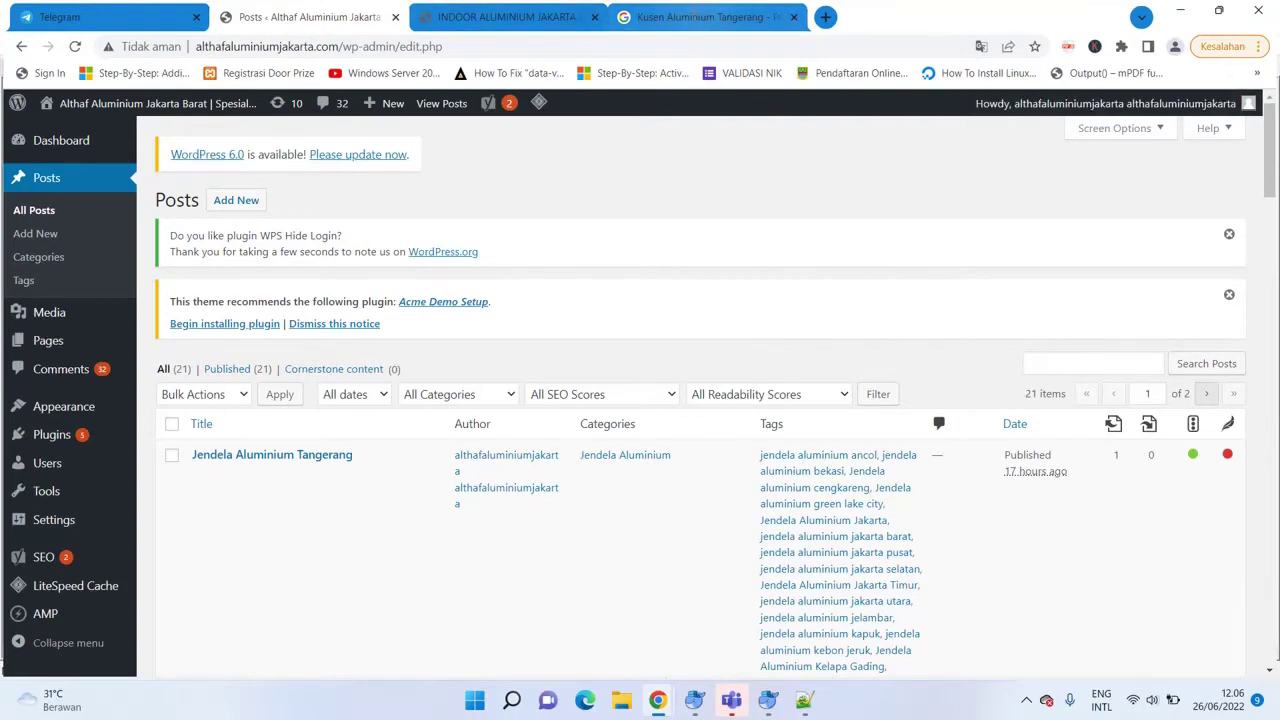
pyautogui.click(689, 17)
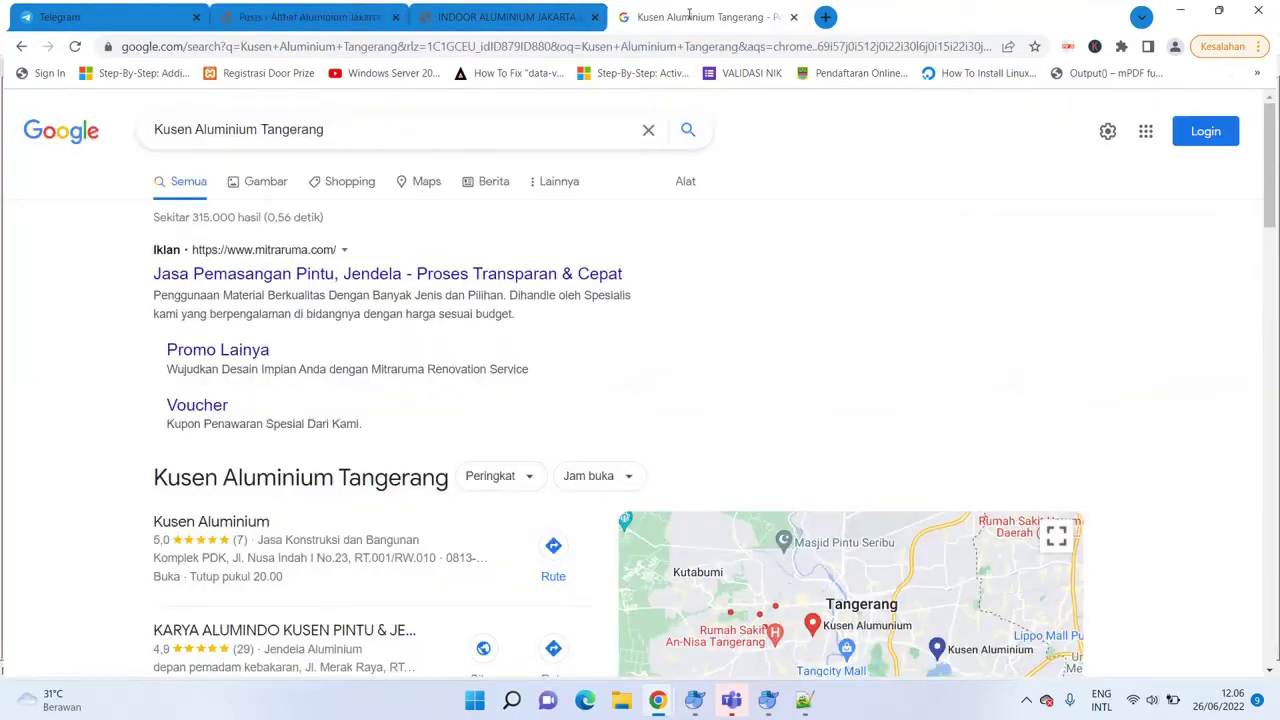
# Change the Google search to 'Kusen Aluminium Kelapa Gading' and run it.
pyautogui.click(337, 127)
pyautogui.press('BackSpace')
pyautogui.press('BackSpace')
pyautogui.press('BackSpace')
pyautogui.press('BackSpace')
pyautogui.press('BackSpace')
pyautogui.press('BackSpace')
pyautogui.press('BackSpace')
pyautogui.press('BackSpace')
pyautogui.press('BackSpace')
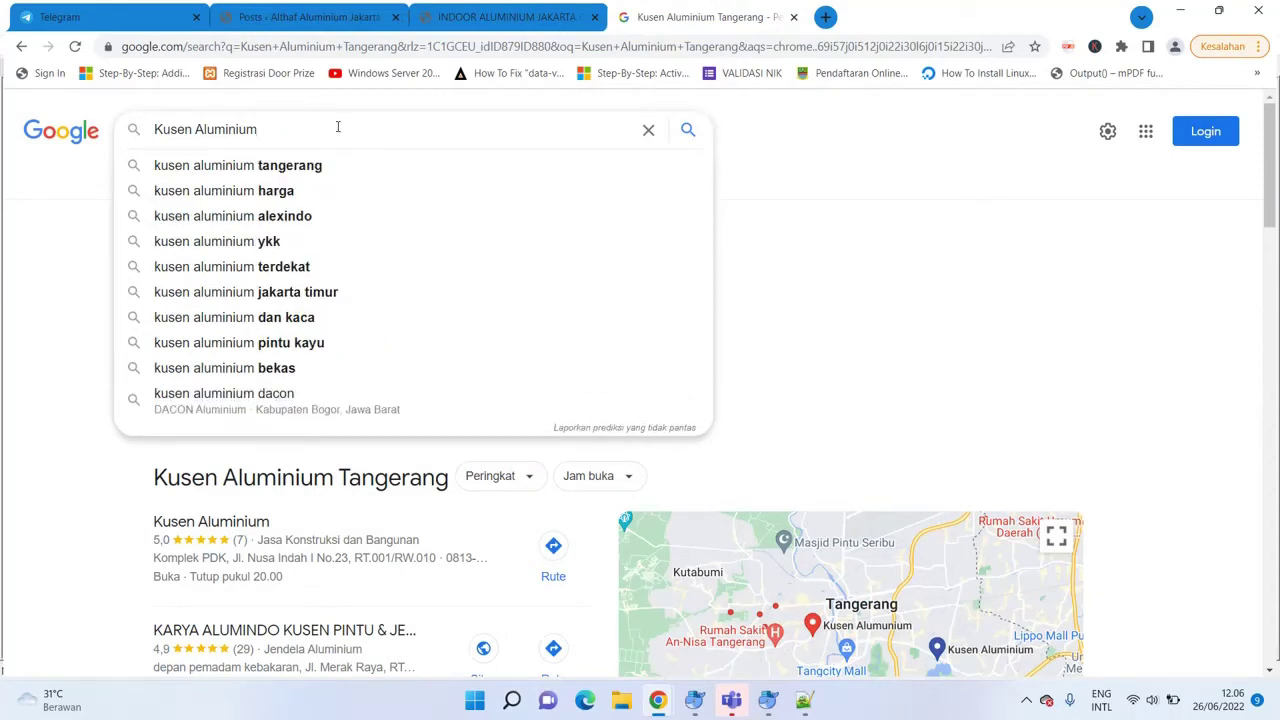
pyautogui.write('Kelap')
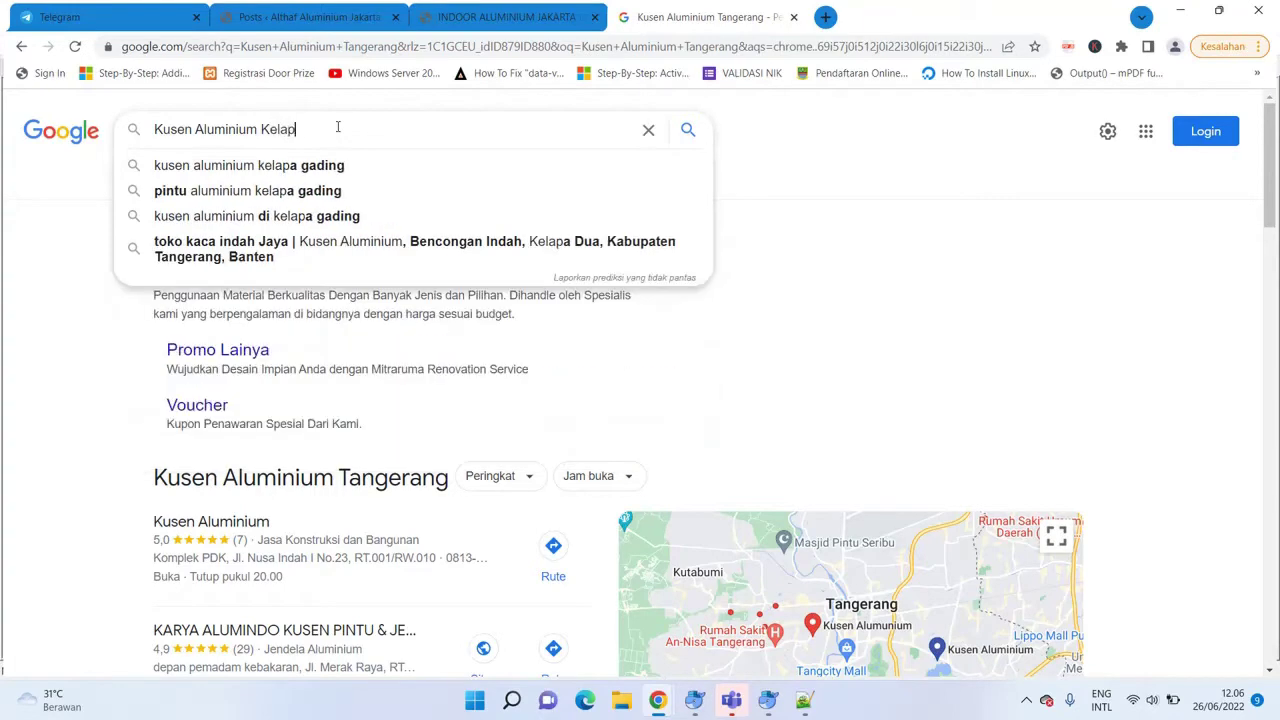
pyautogui.write('a G')
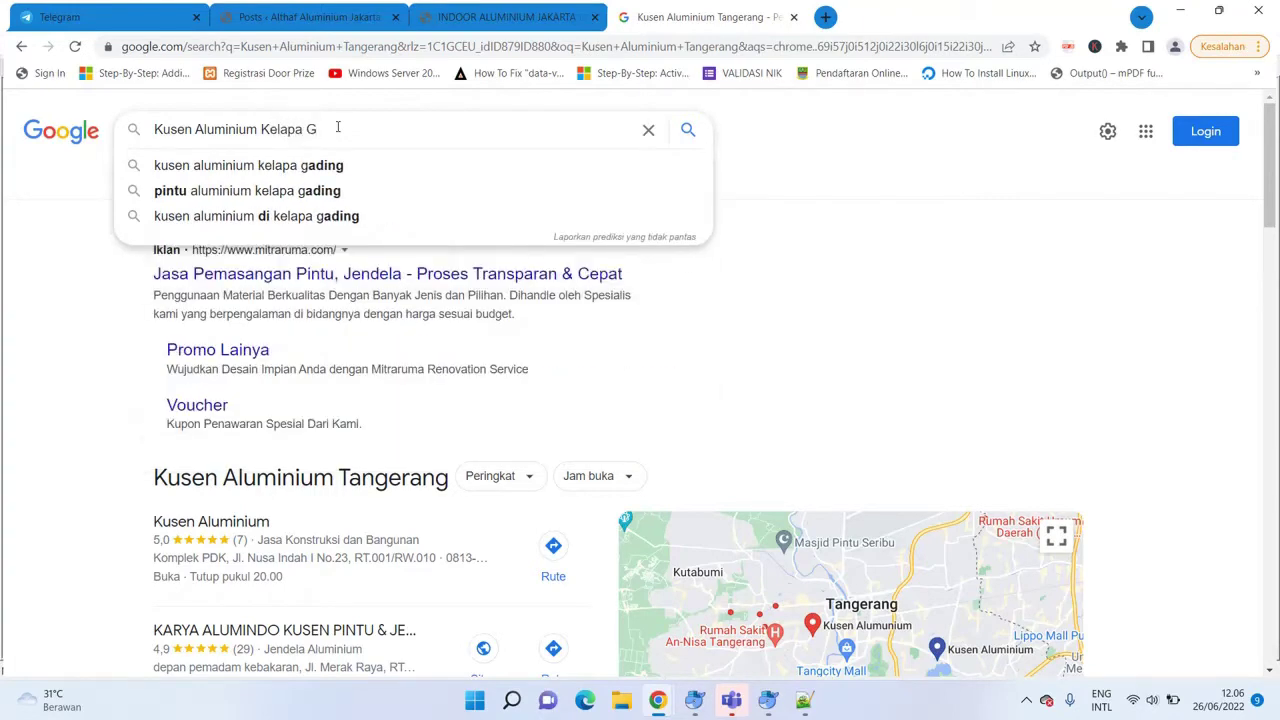
pyautogui.write('ading')
pyautogui.press('Return')
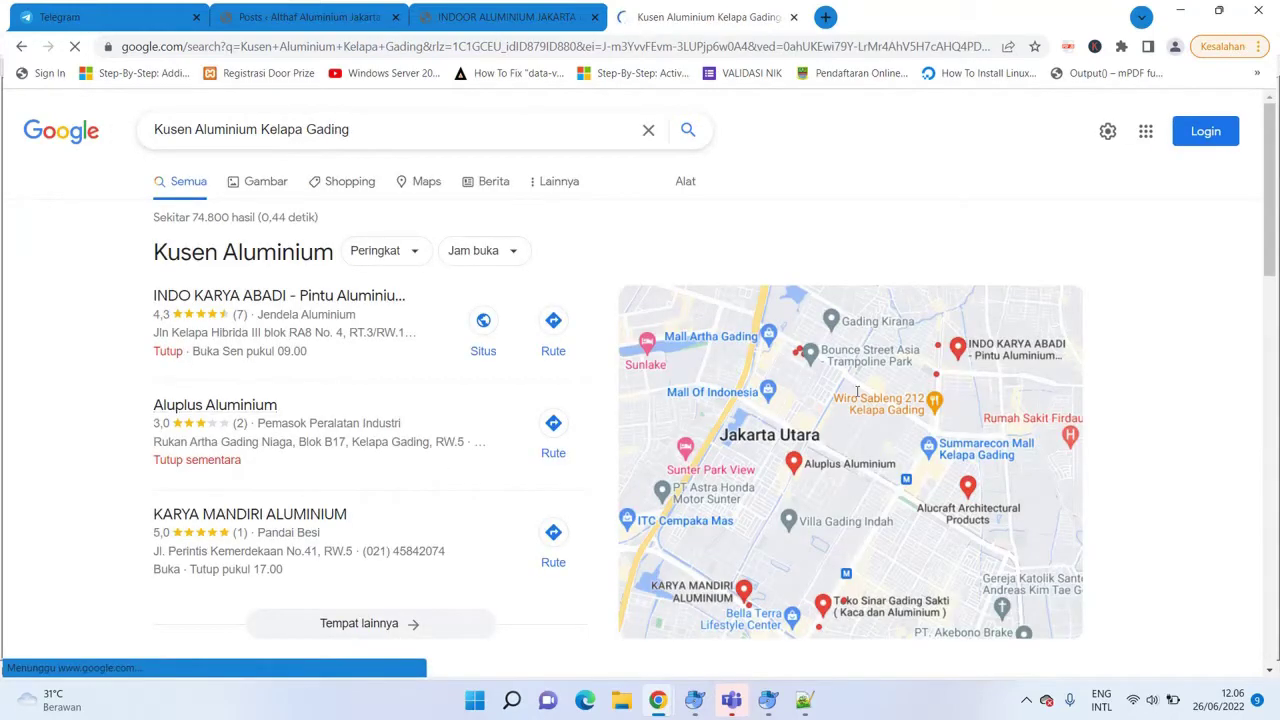
# Review the Kelapa Gading results and select the whole query for replacement.
pyautogui.scroll(-6, 640, 380)
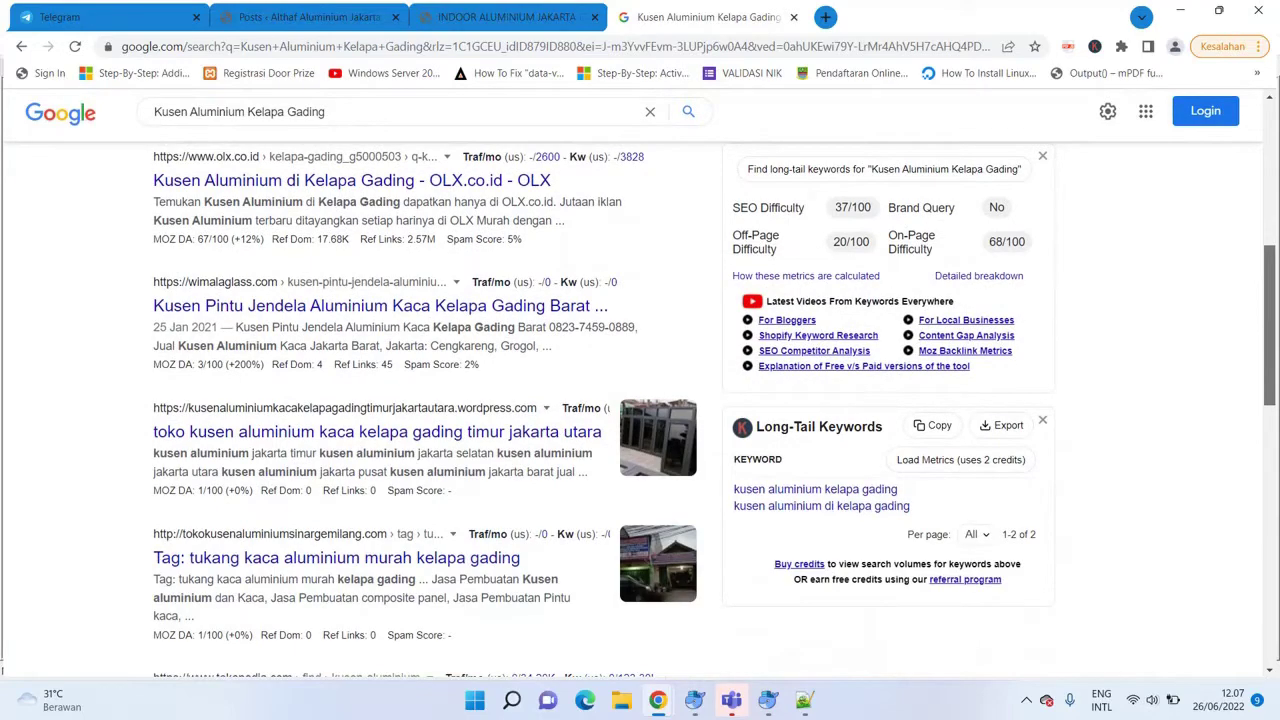
pyautogui.scroll(-3, 640, 410)
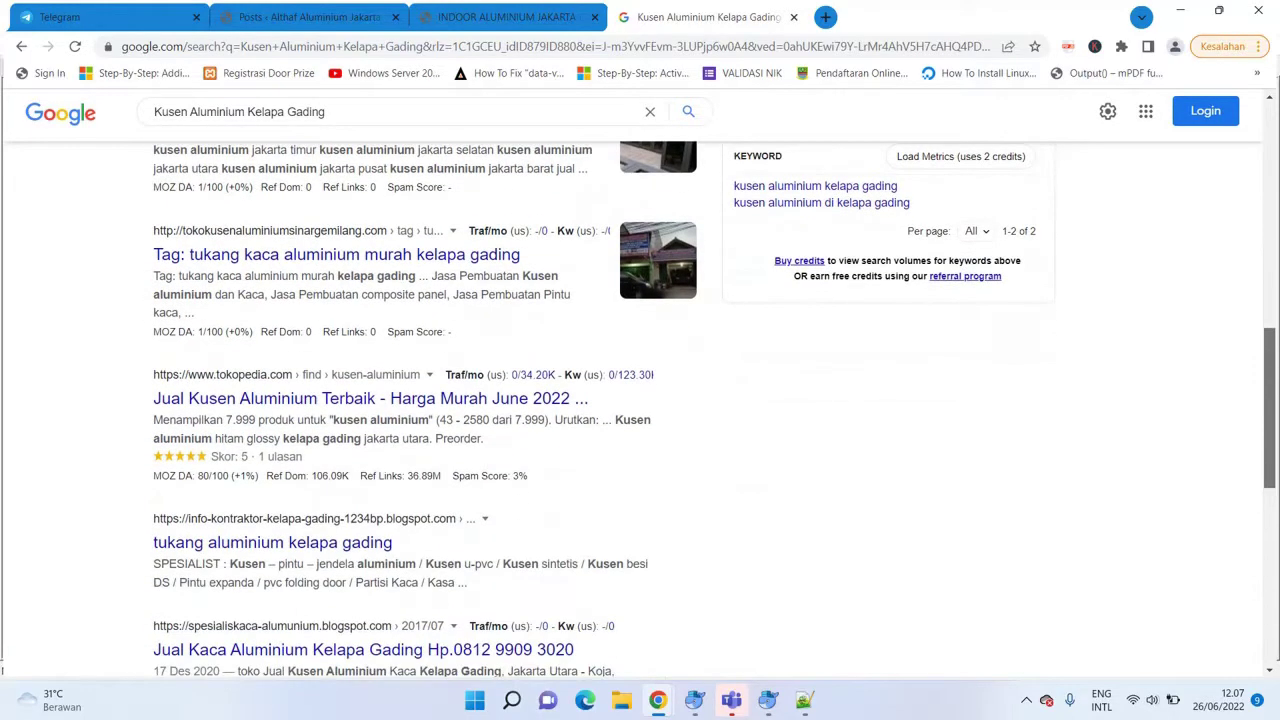
pyautogui.scroll(-5, 640, 410)
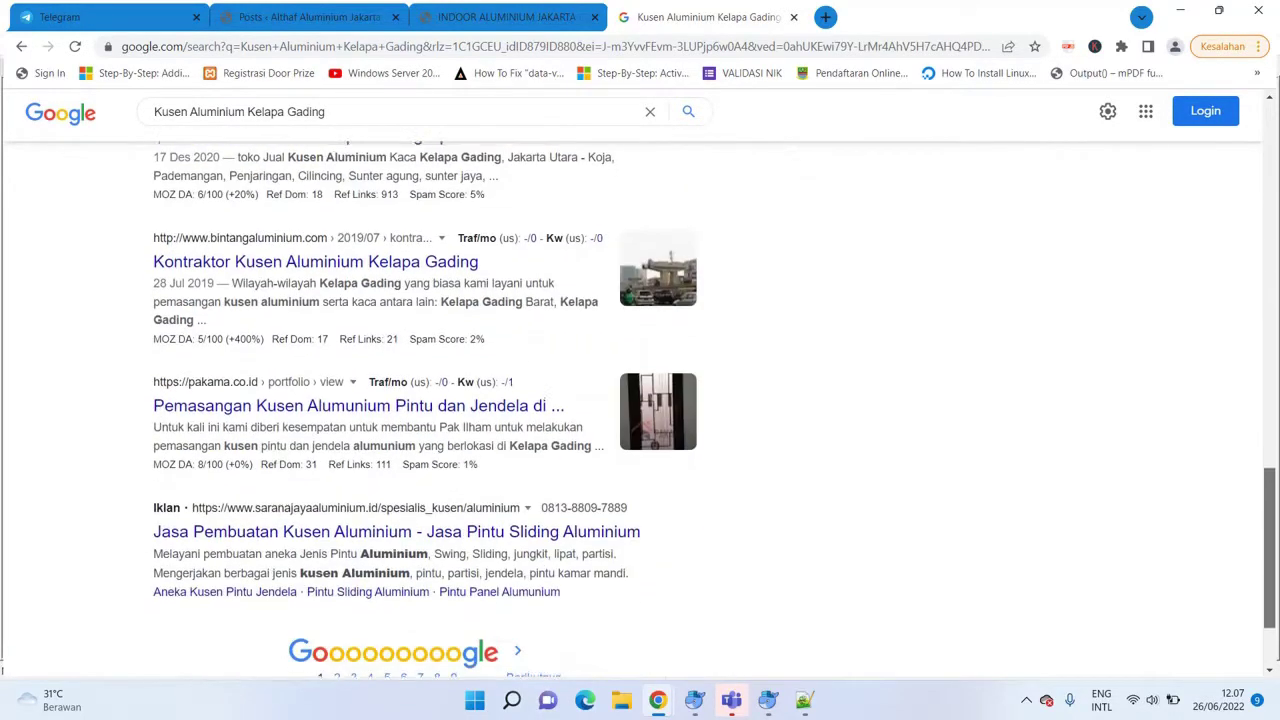
pyautogui.scroll(1, 640, 410)
pyautogui.press('Home')
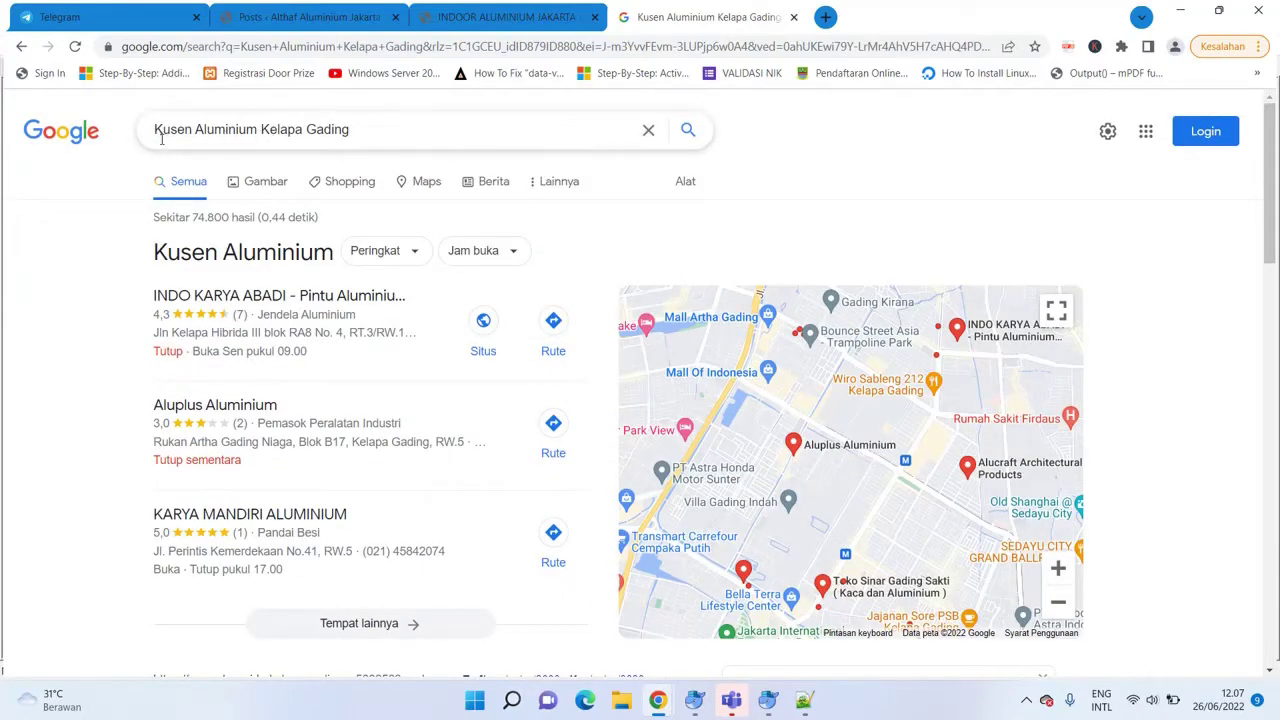
pyautogui.moveTo(155, 129); pyautogui.dragTo(451, 195)
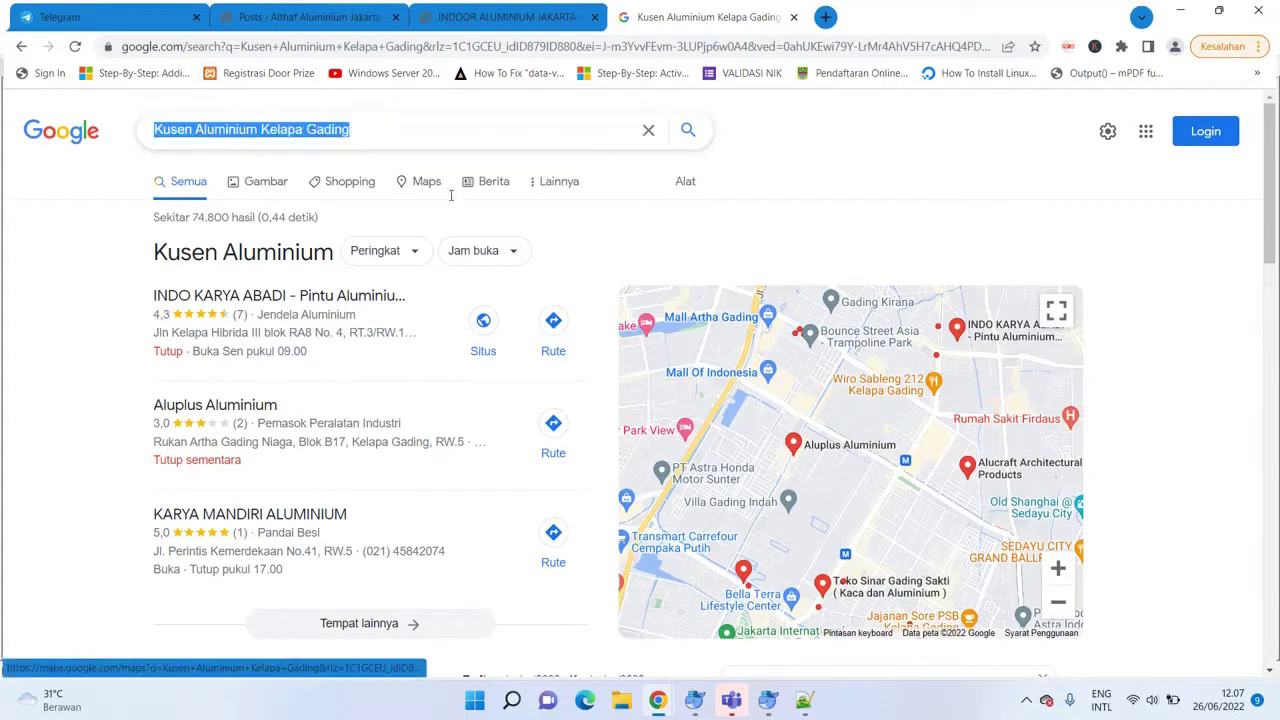
pyautogui.click(352, 135)
pyautogui.moveTo(262, 129); pyautogui.dragTo(400, 114)
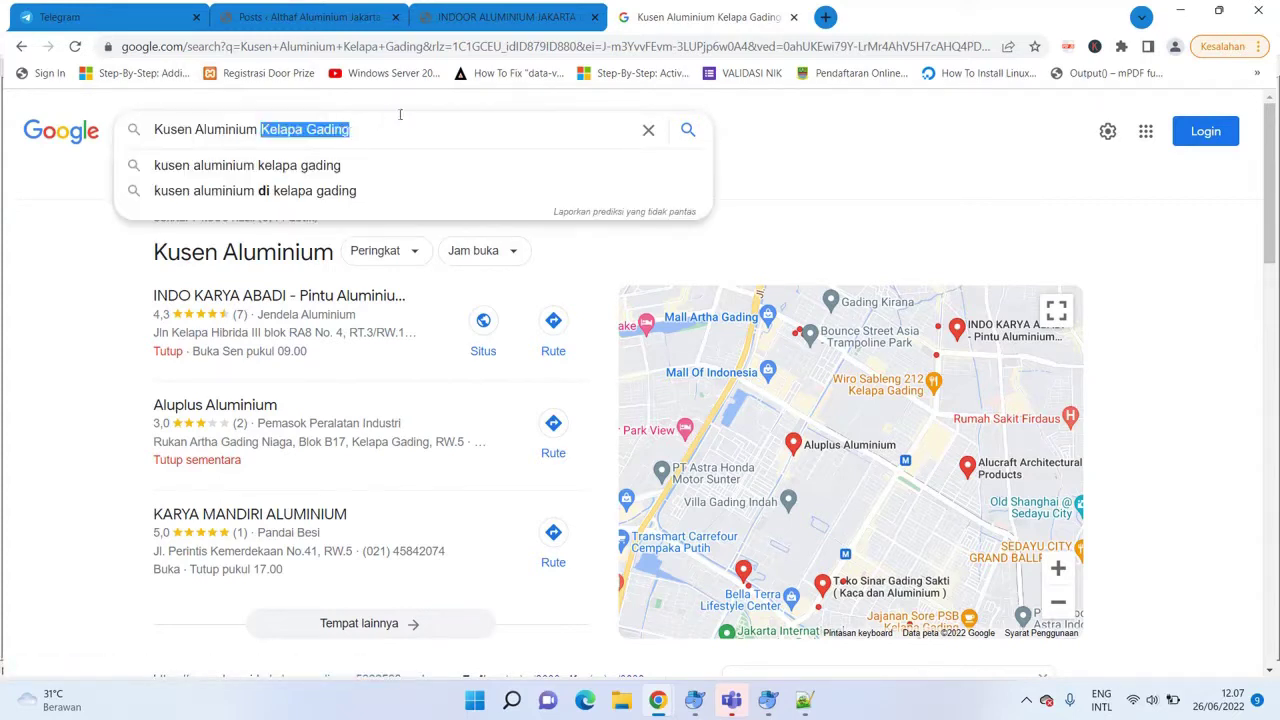
pyautogui.click(409, 120)
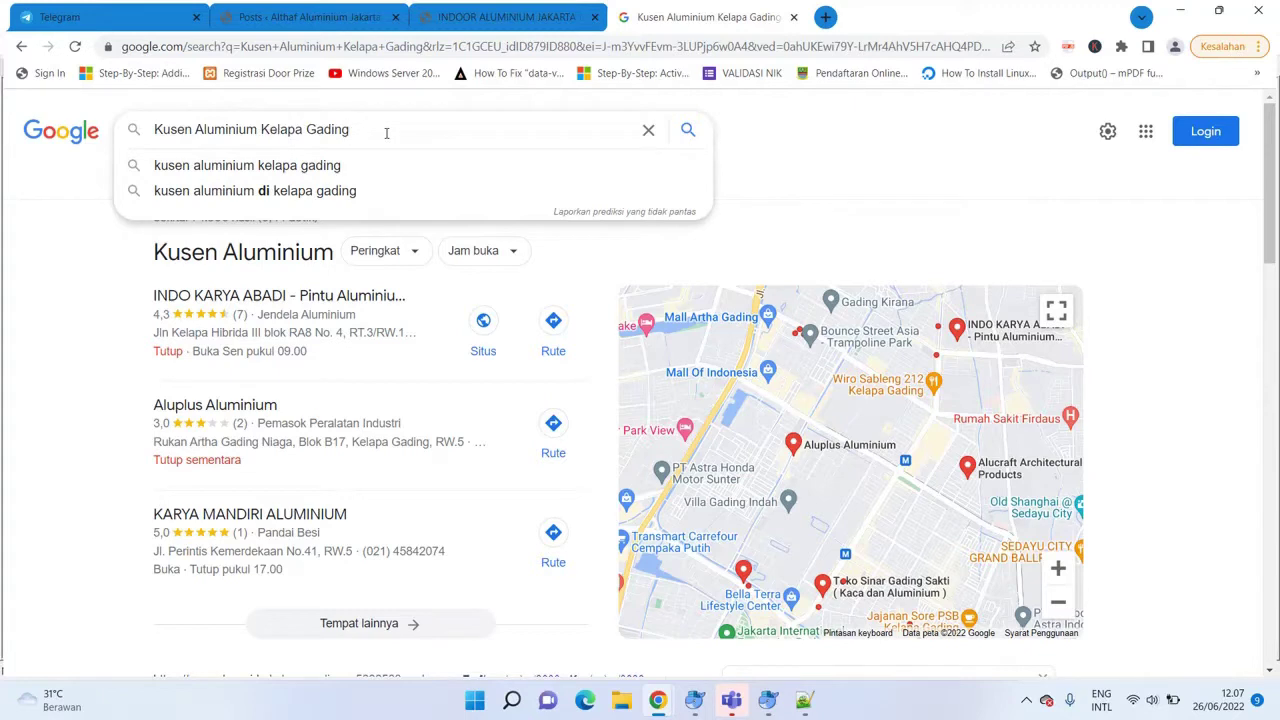
pyautogui.moveTo(386, 133); pyautogui.dragTo(152, 129)
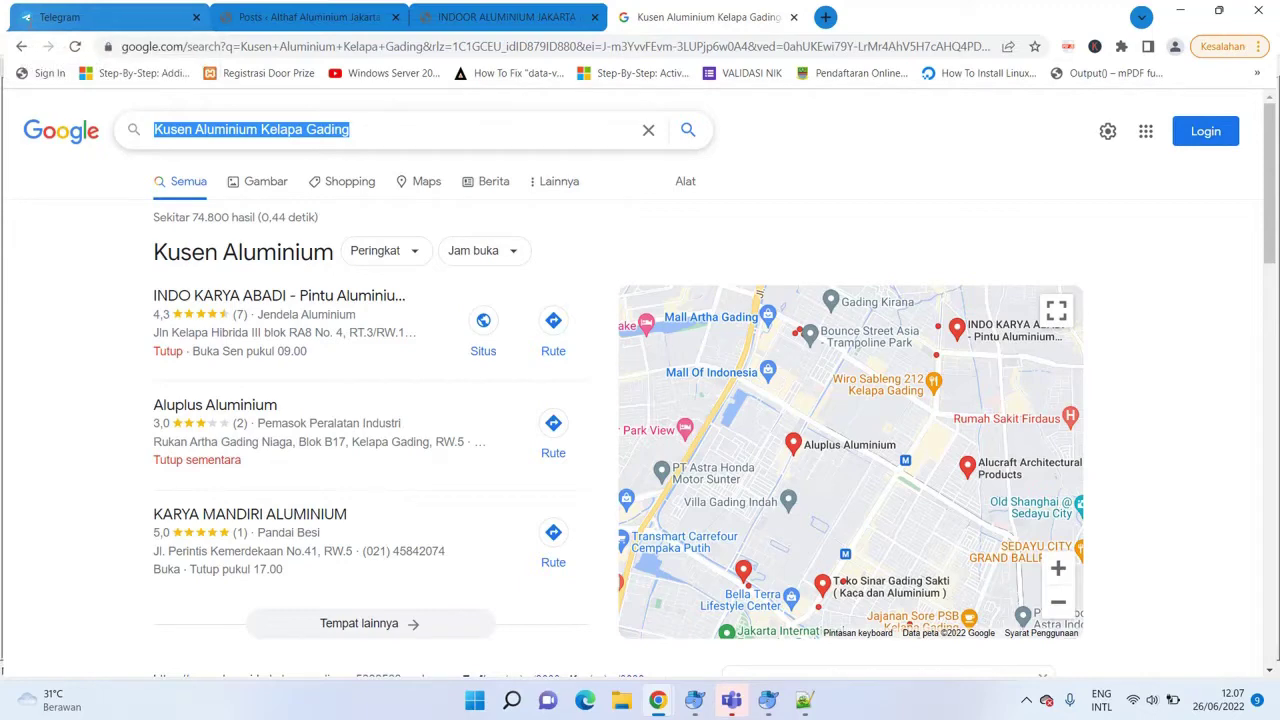
# Search Google for 'Kusen Aluminium' and browse the results.
pyautogui.write('Kusen ')
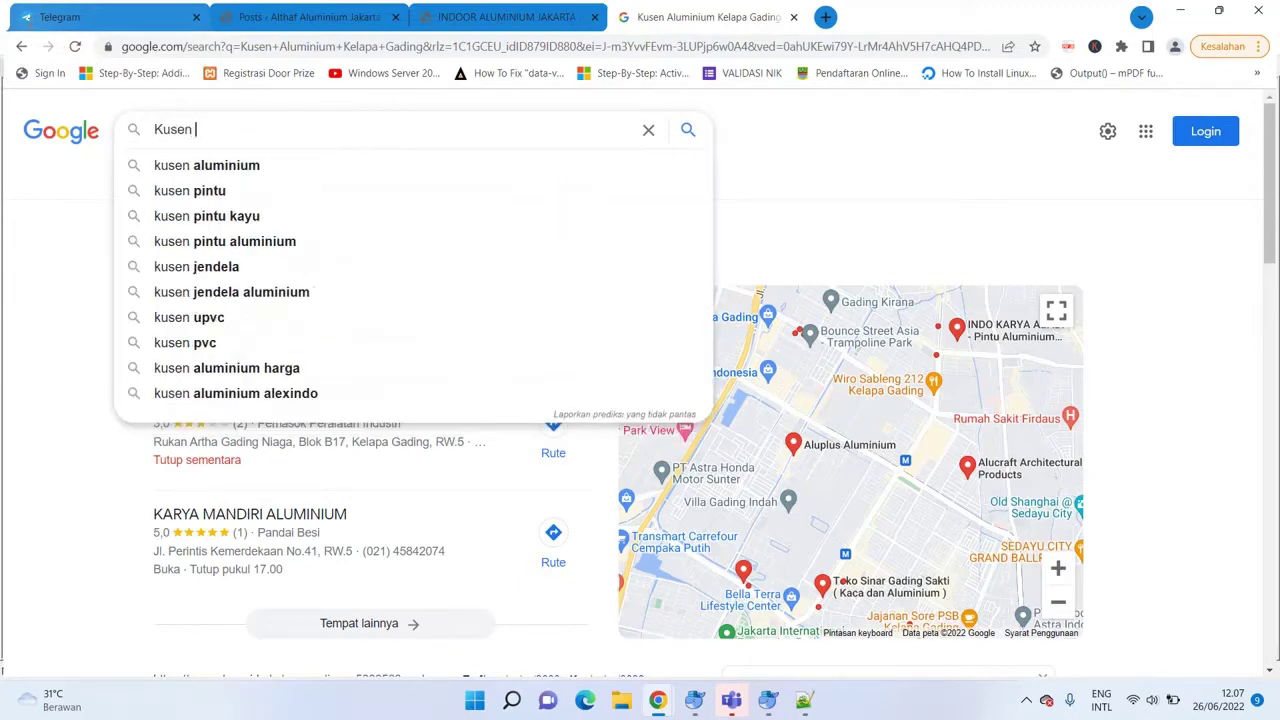
pyautogui.write('Aluminium')
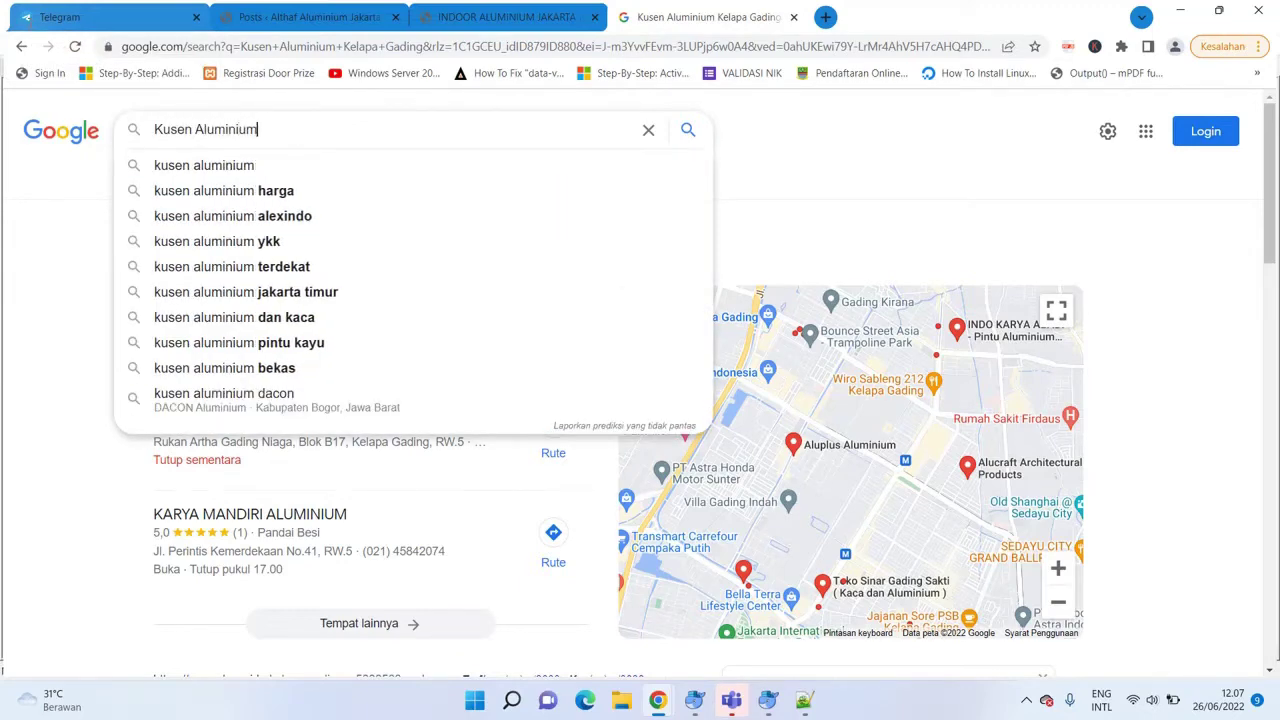
pyautogui.press('Return')
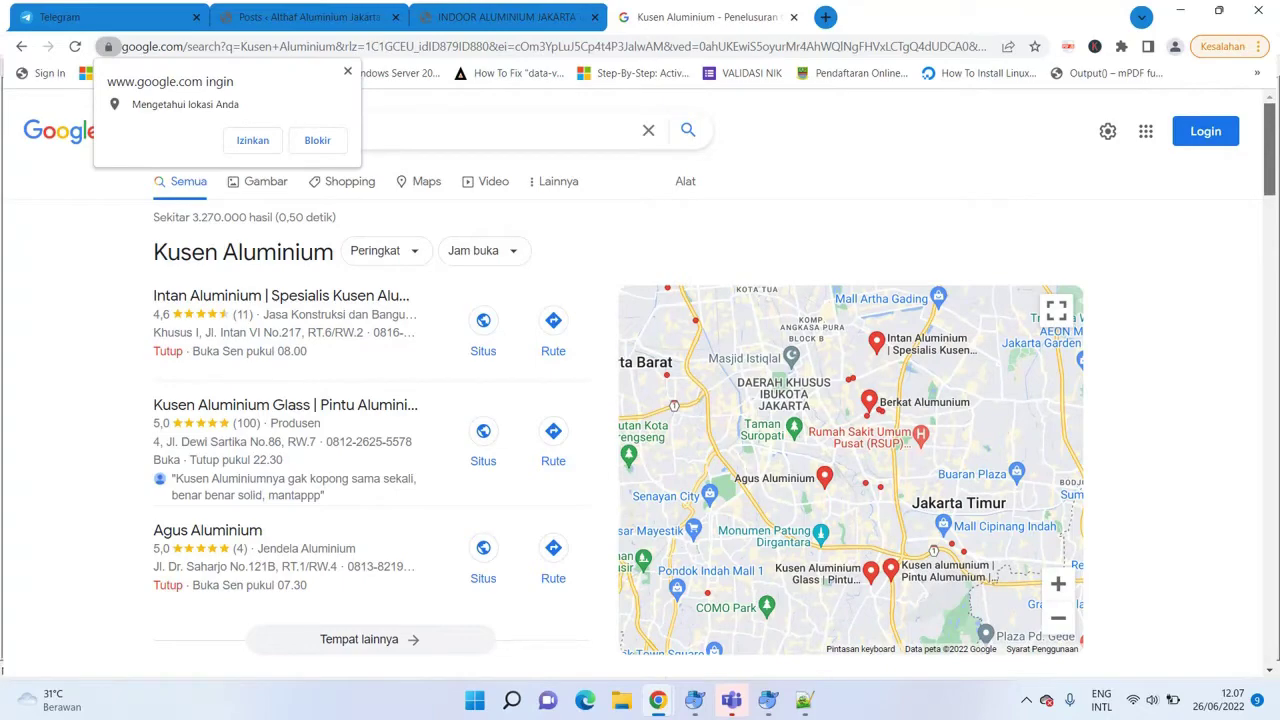
pyautogui.scroll(-3, 640, 400)
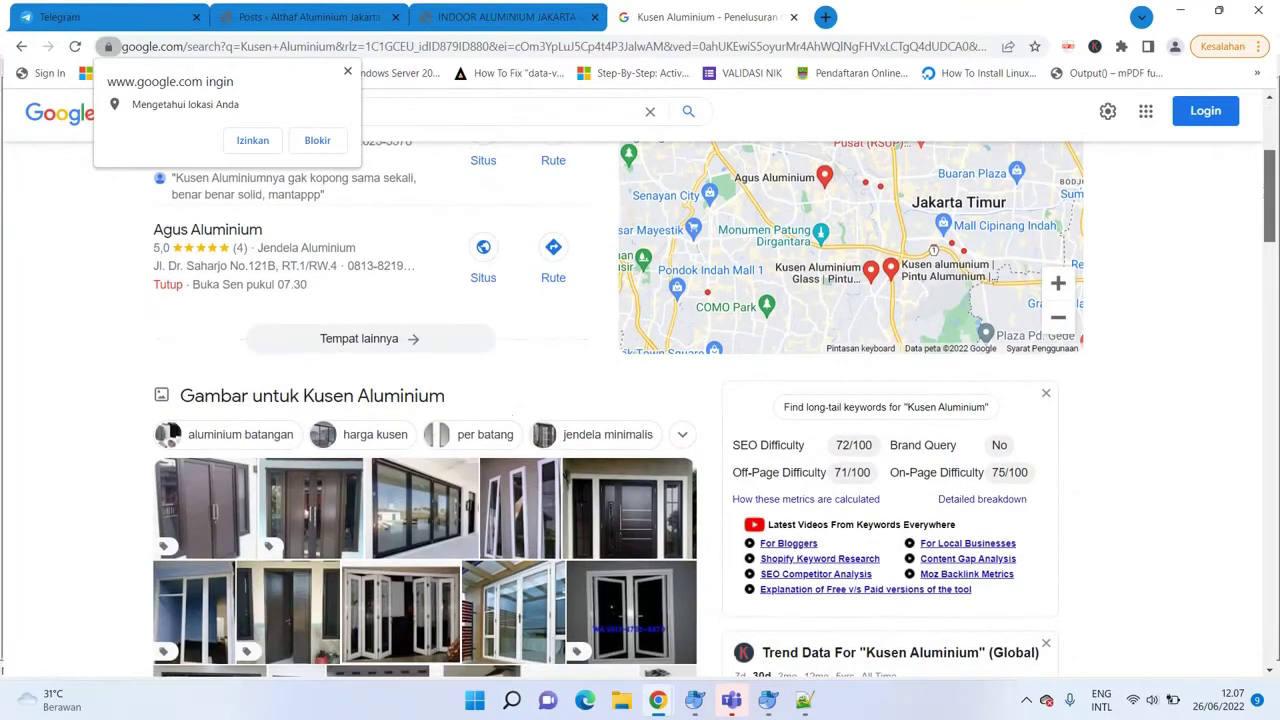
pyautogui.scroll(-5, 640, 400)
pyautogui.scroll(7, 640, 400)
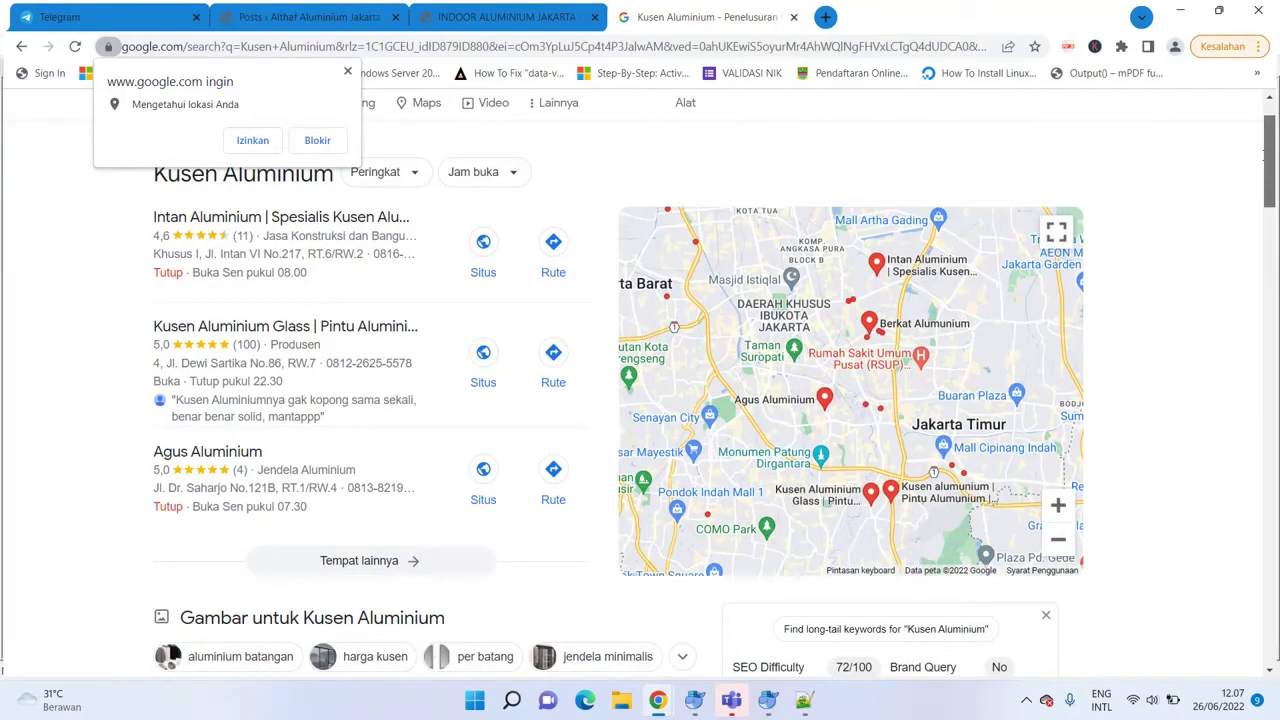
# Dismiss the location-permission request and switch to the Indoor Aluminium Jakarta post tab.
pyautogui.moveTo(1263, 155); pyautogui.dragTo(1238, 133)
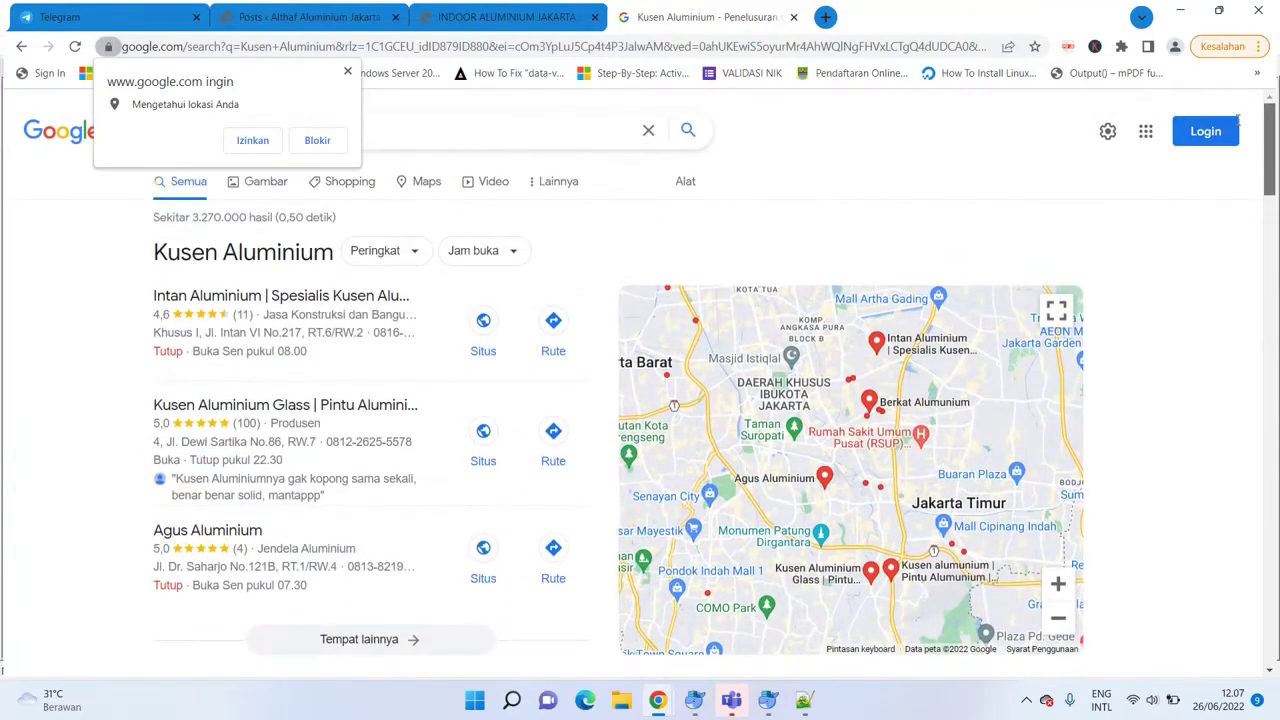
pyautogui.click(348, 72)
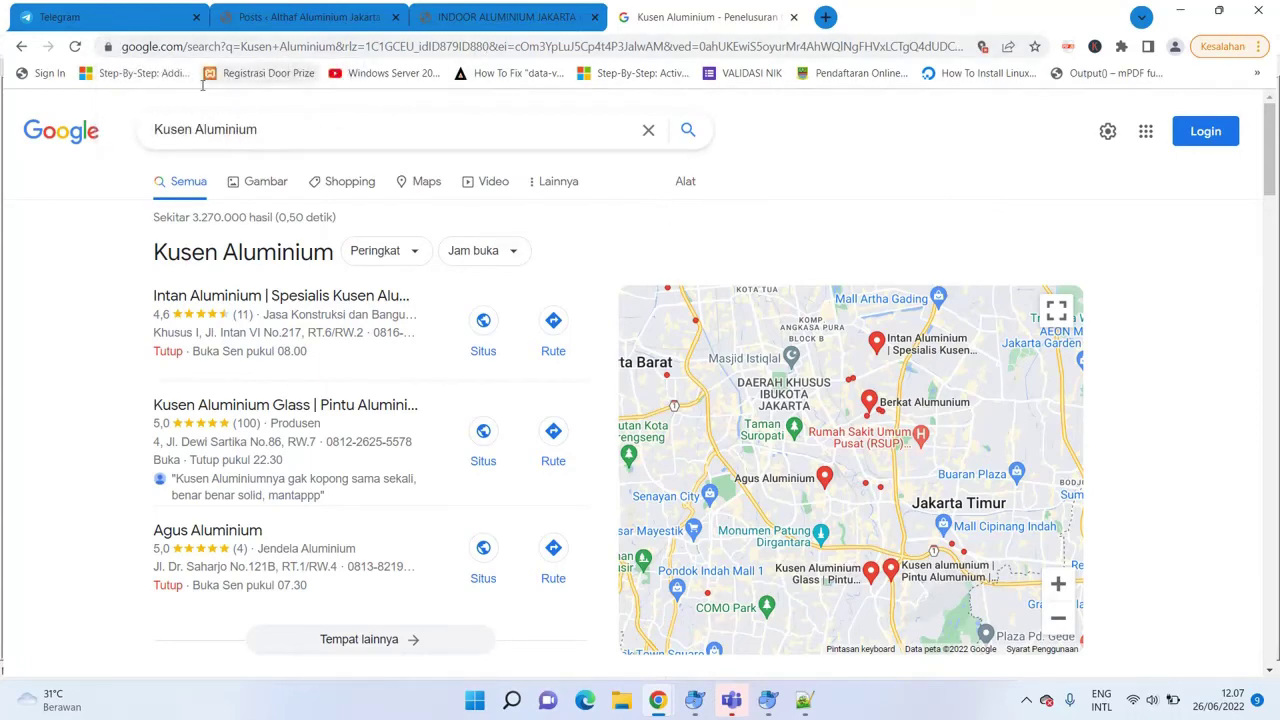
pyautogui.click(505, 14)
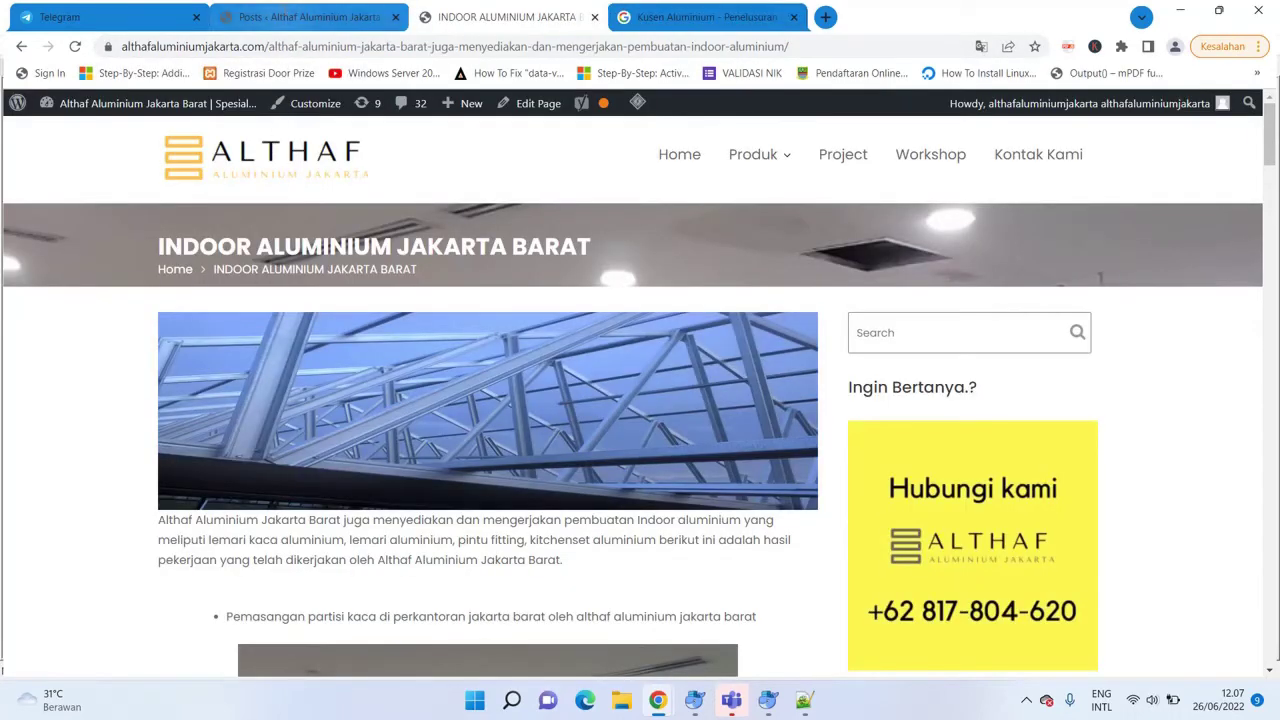
# Create a new post titled 'Kusen Aluminium Kelapa Gading' and place the cursor in its body.
pyautogui.click(310, 16)
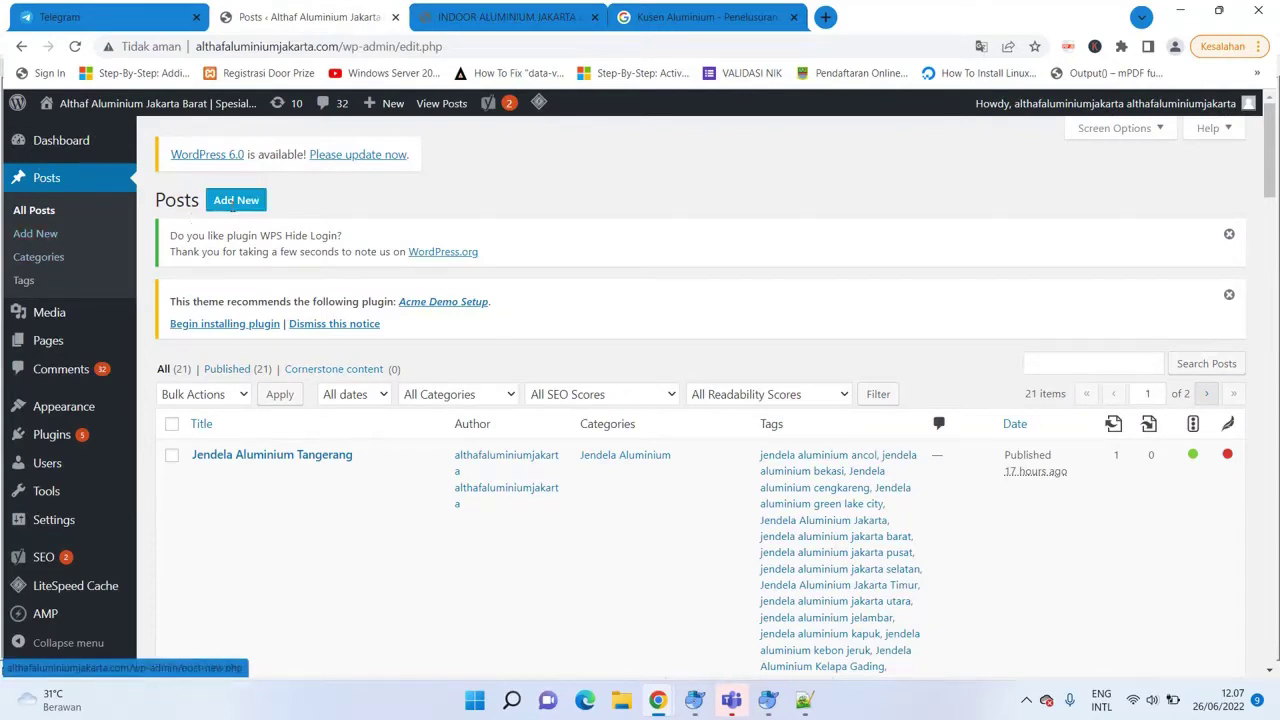
pyautogui.click(233, 201)
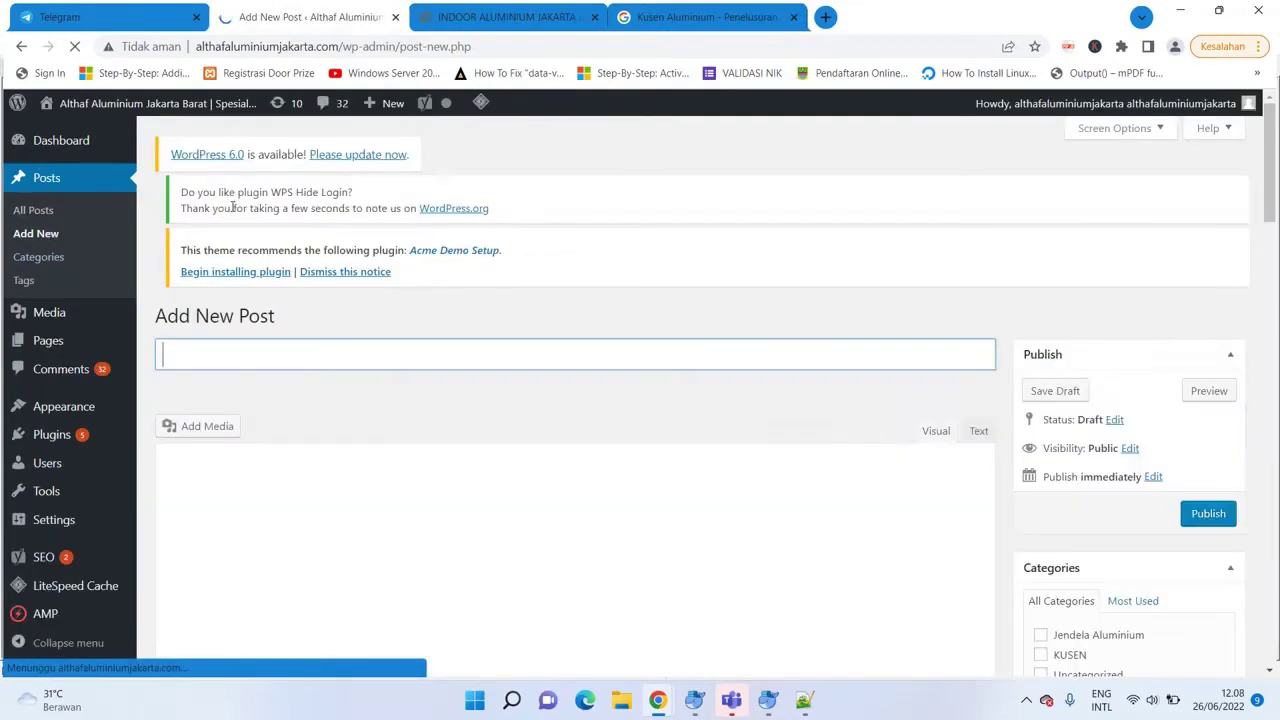
pyautogui.click(266, 383)
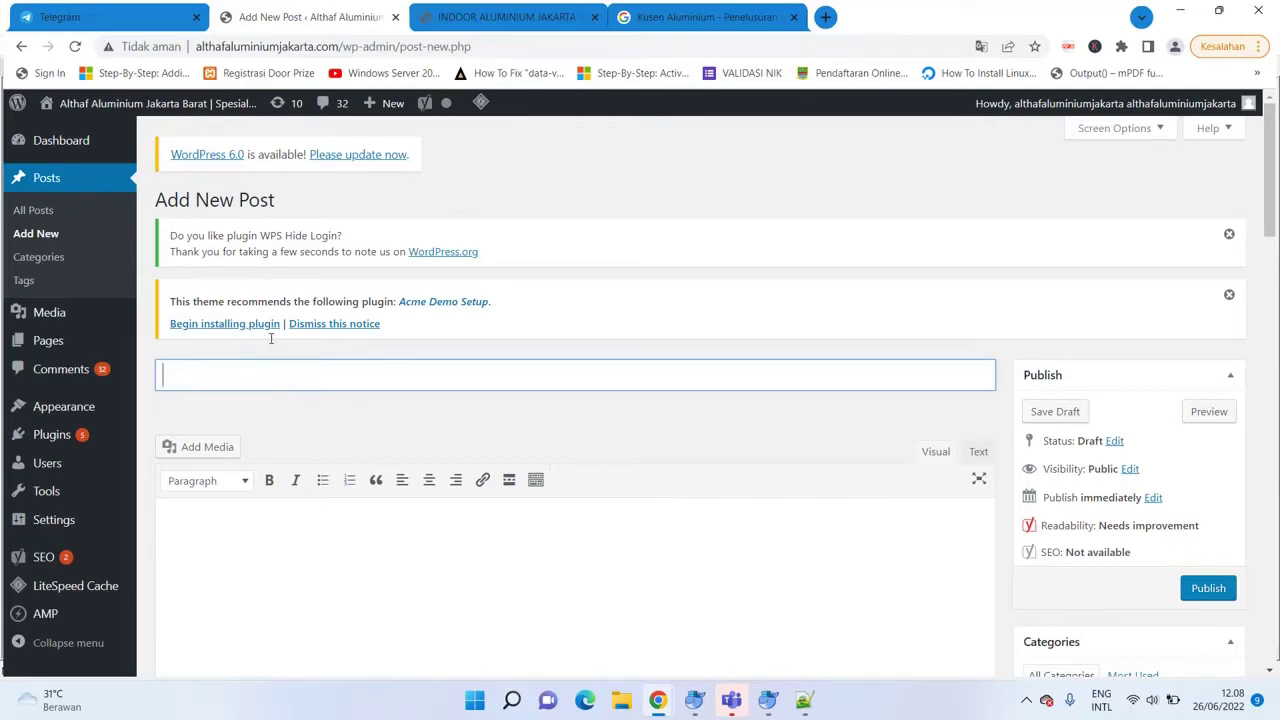
pyautogui.write('Kusen Aluminium Kelapa Gading')
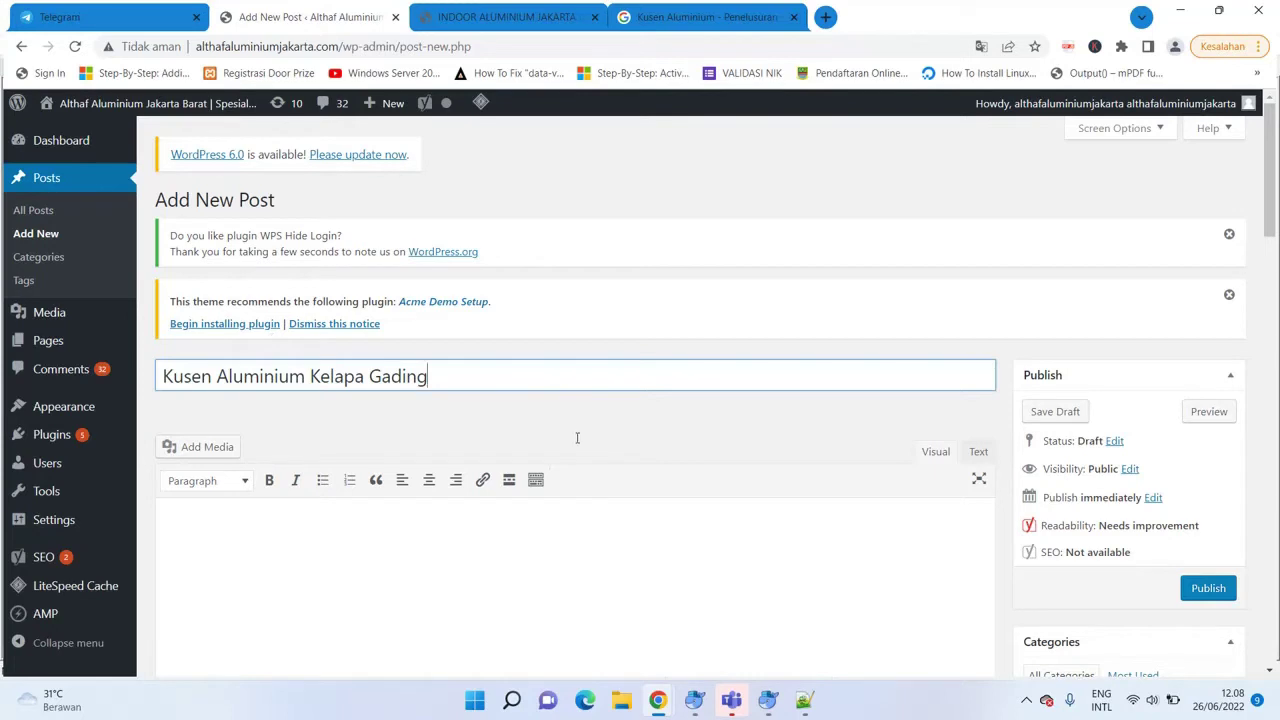
pyautogui.click(451, 578)
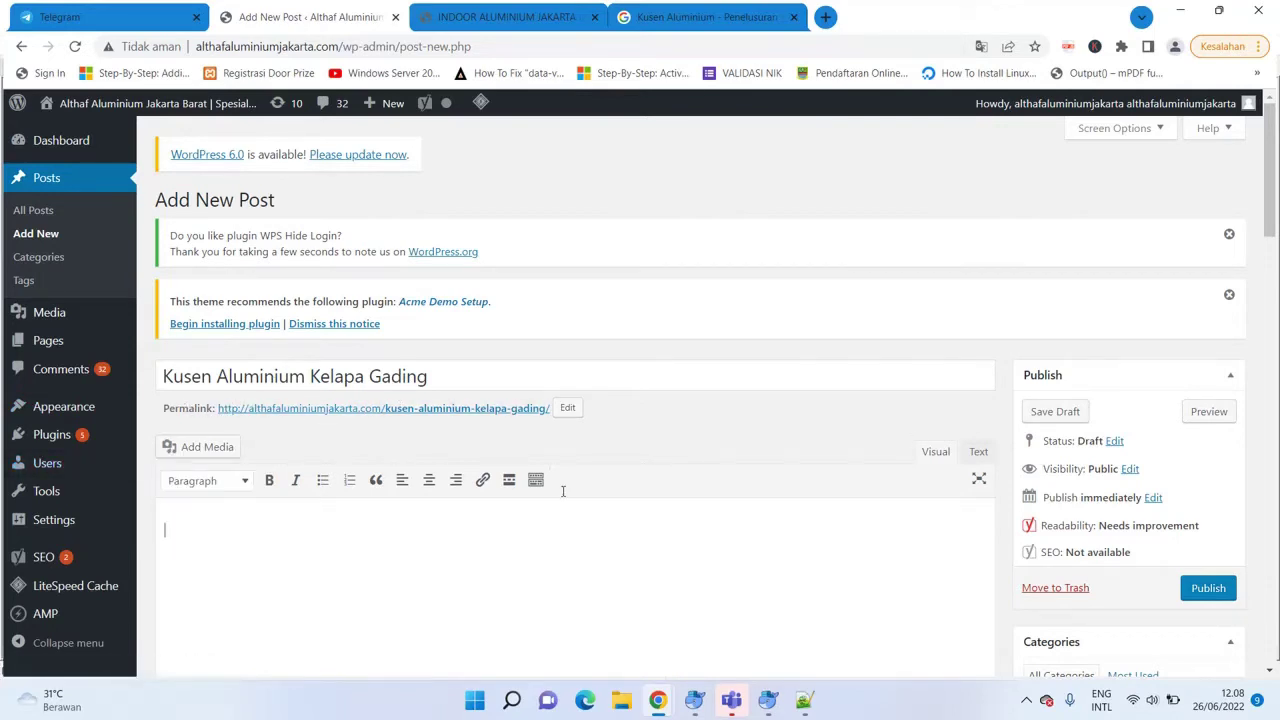
pyautogui.moveTo(94, 521)
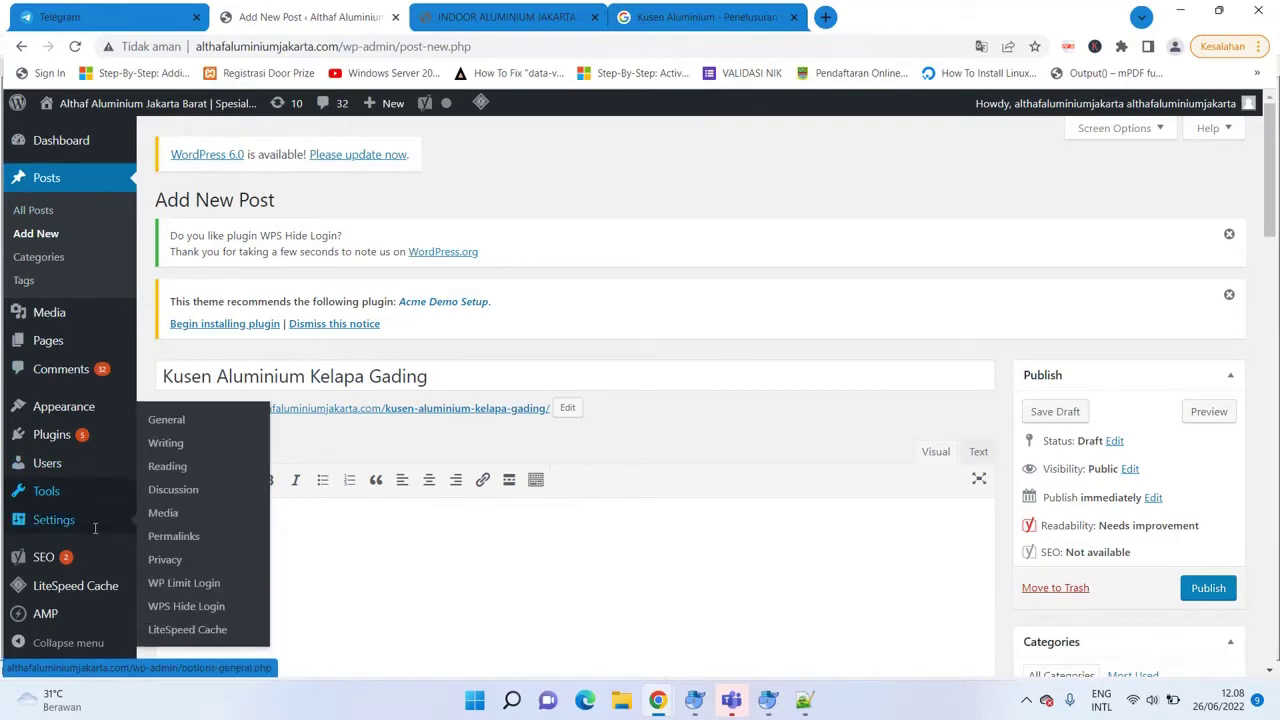
# Leave the unsaved post and check that Permalink Settings use the Post name structure /%postname%/.
pyautogui.click(174, 537)
pyautogui.click(712, 142)
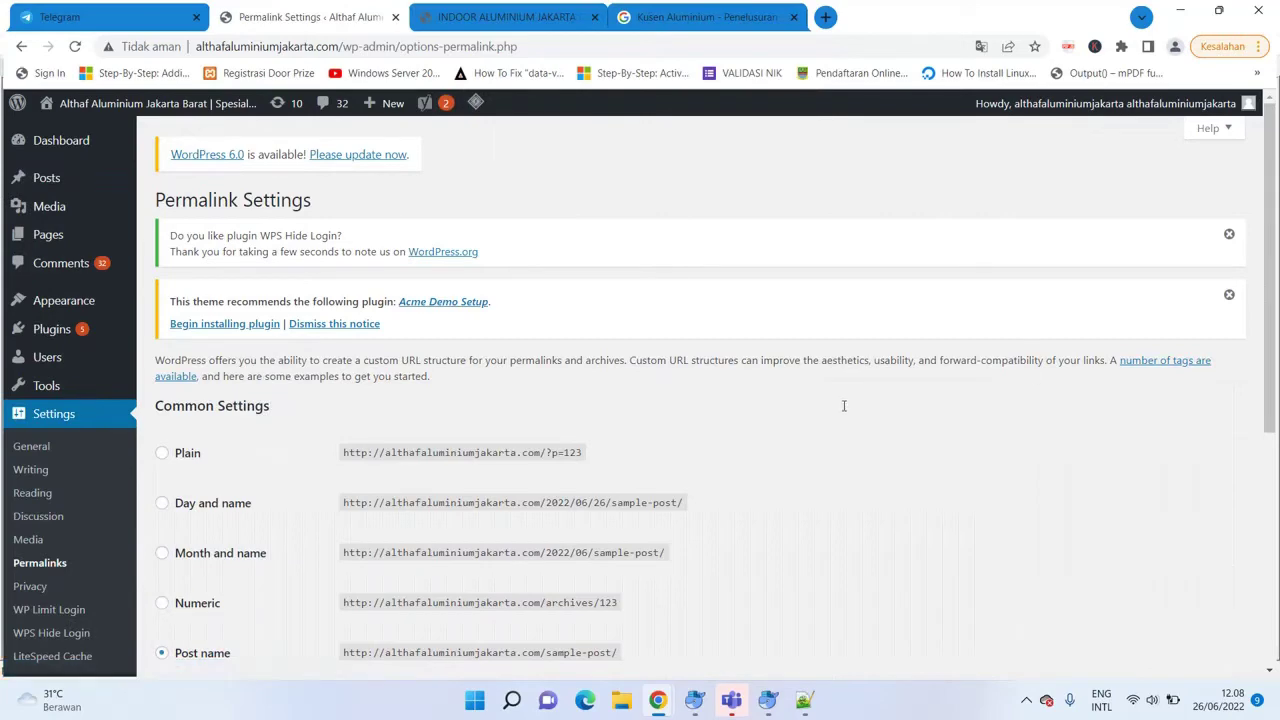
pyautogui.moveTo(1268, 197); pyautogui.dragTo(1268, 302)
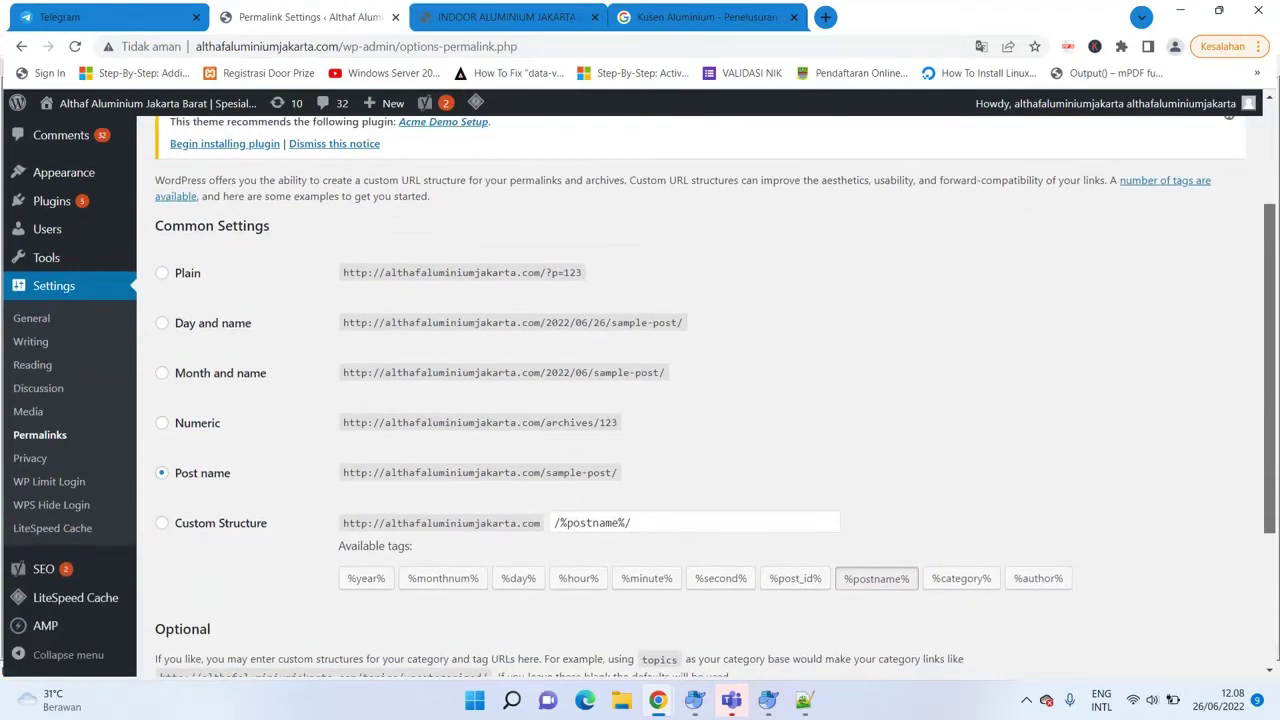
pyautogui.moveTo(1268, 302); pyautogui.dragTo(1268, 385)
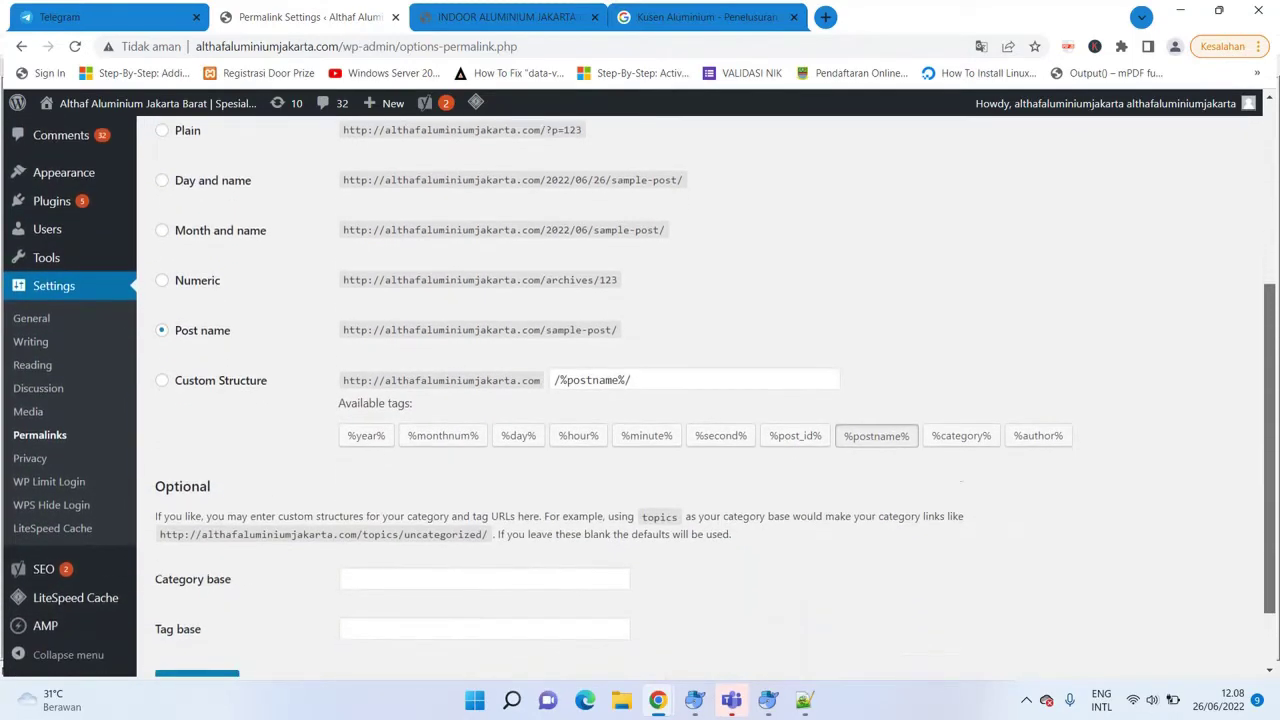
pyautogui.scroll(-1, 700, 400)
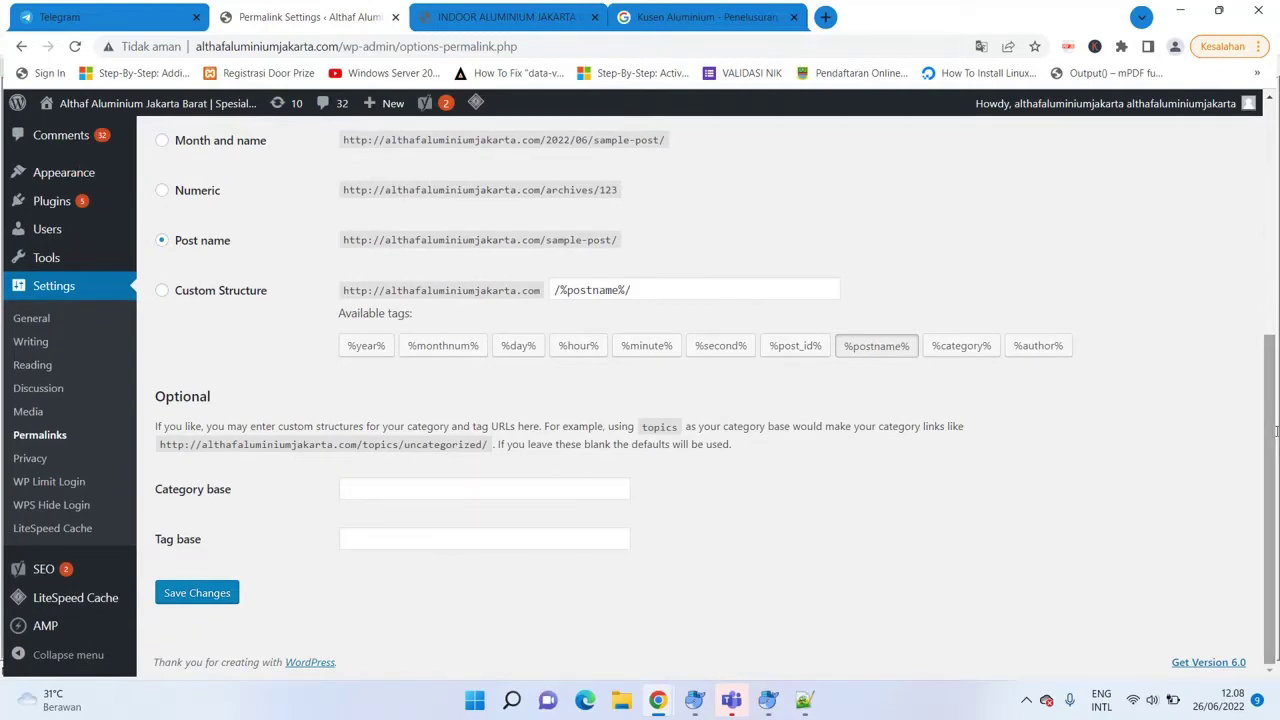
pyautogui.moveTo(1270, 435); pyautogui.dragTo(1248, 196)
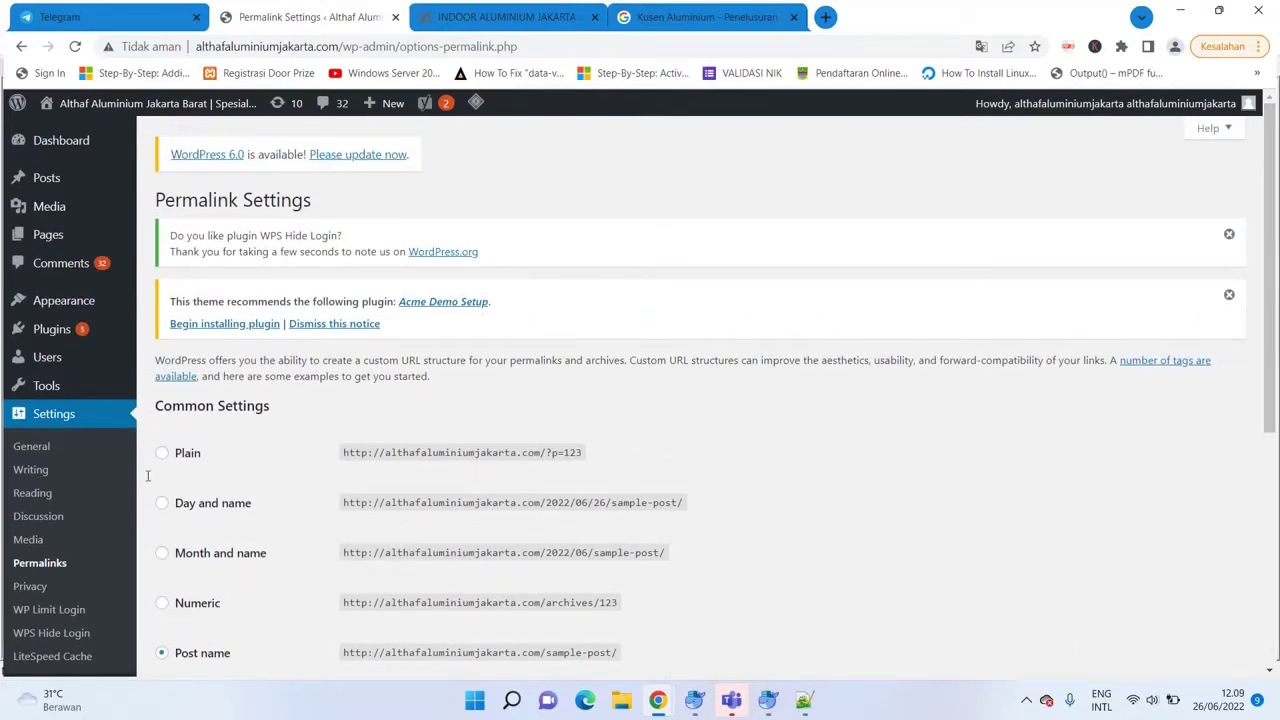
# Start another new blank post from the Posts menu.
pyautogui.moveTo(47, 173)
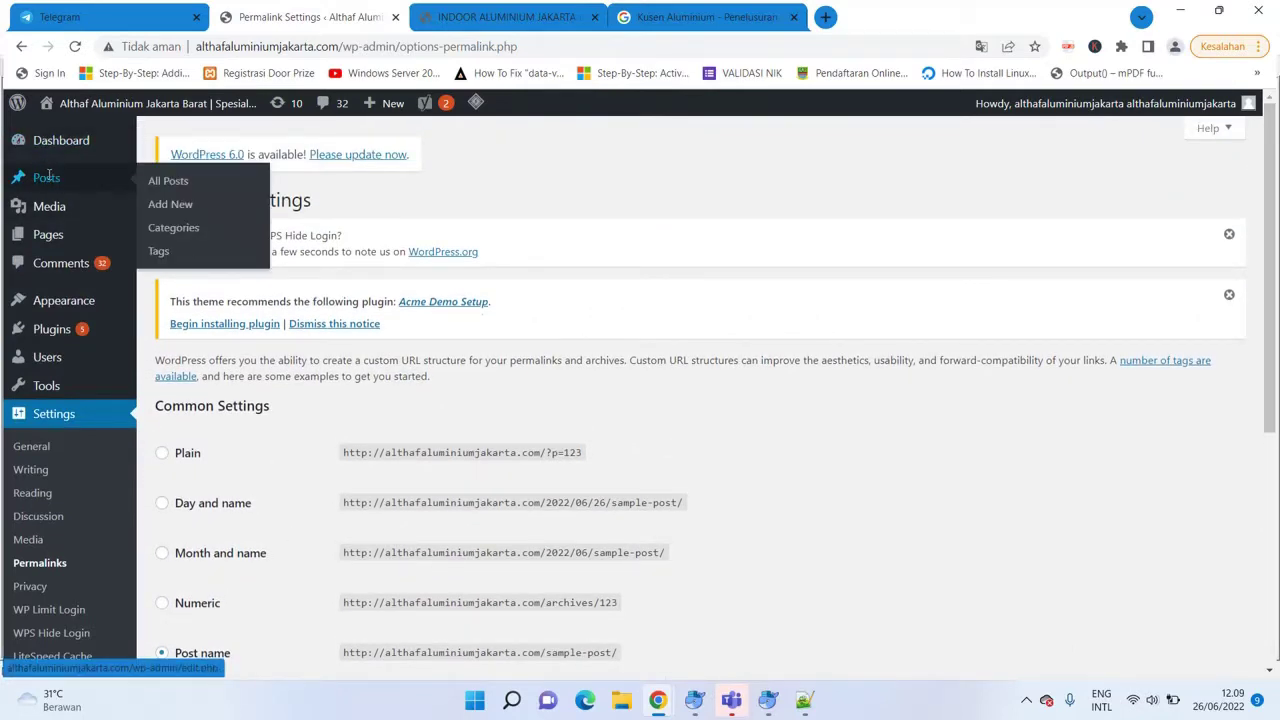
pyautogui.click(47, 177)
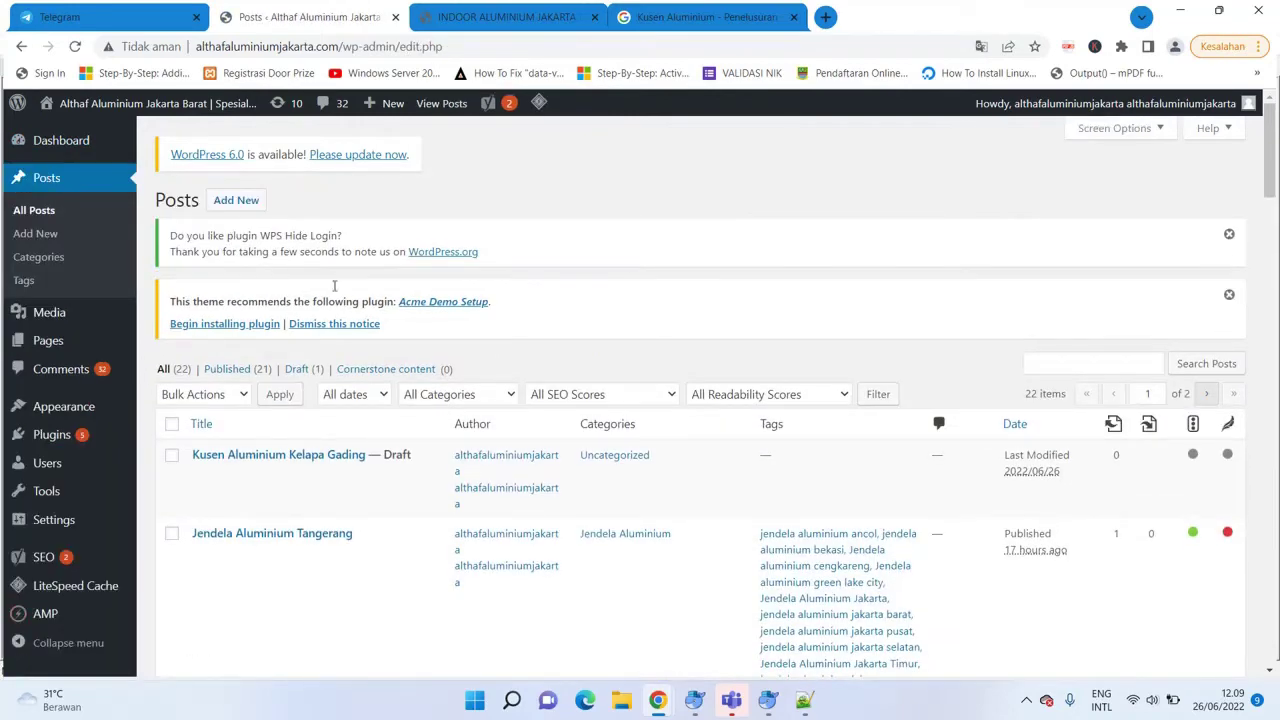
pyautogui.click(236, 200)
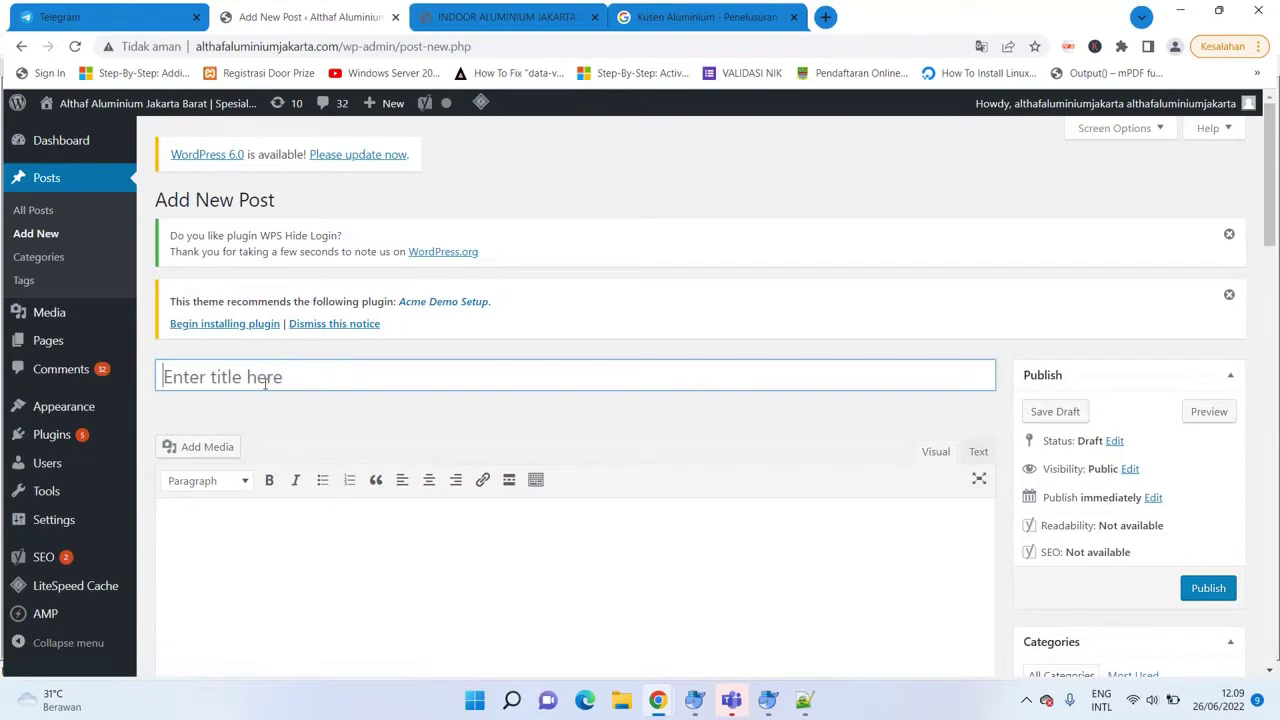
# Title the new post 'Kusen Aluminium Kelapa Gading', correcting typos along the way.
pyautogui.click(263, 384)
pyautogui.write('Kusen ')
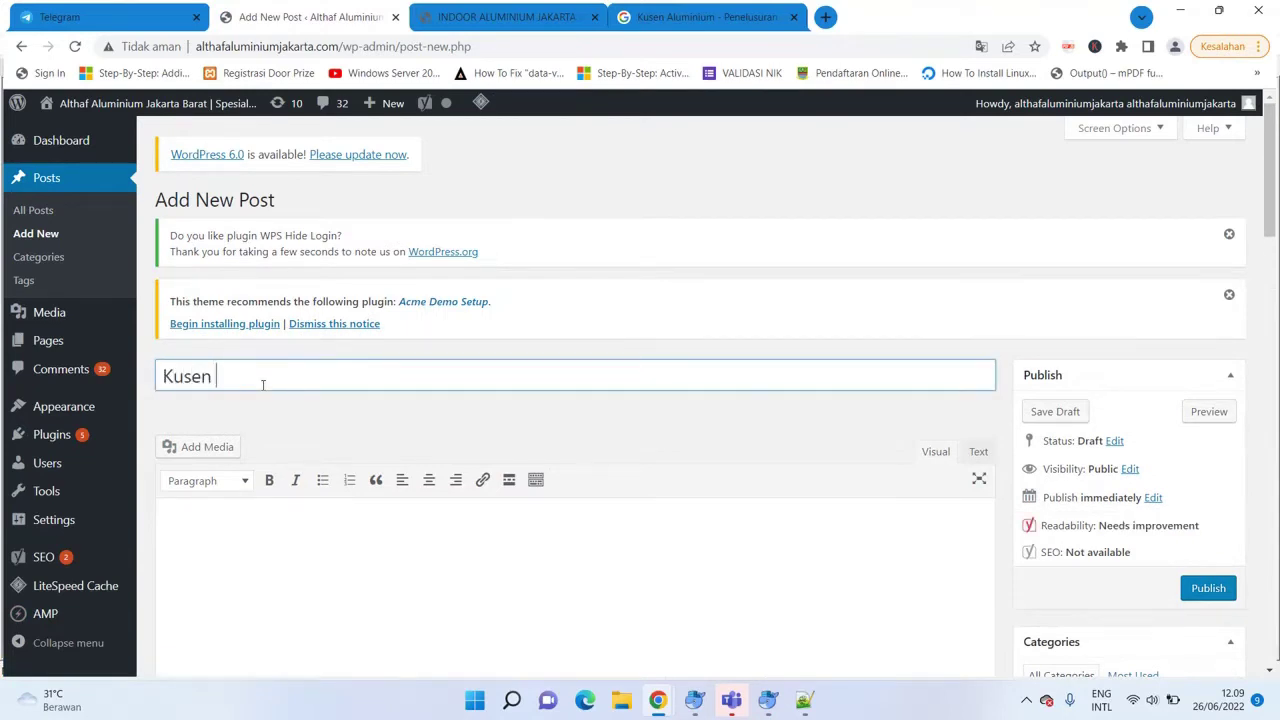
pyautogui.write('Aluminium Kelapa Gding')
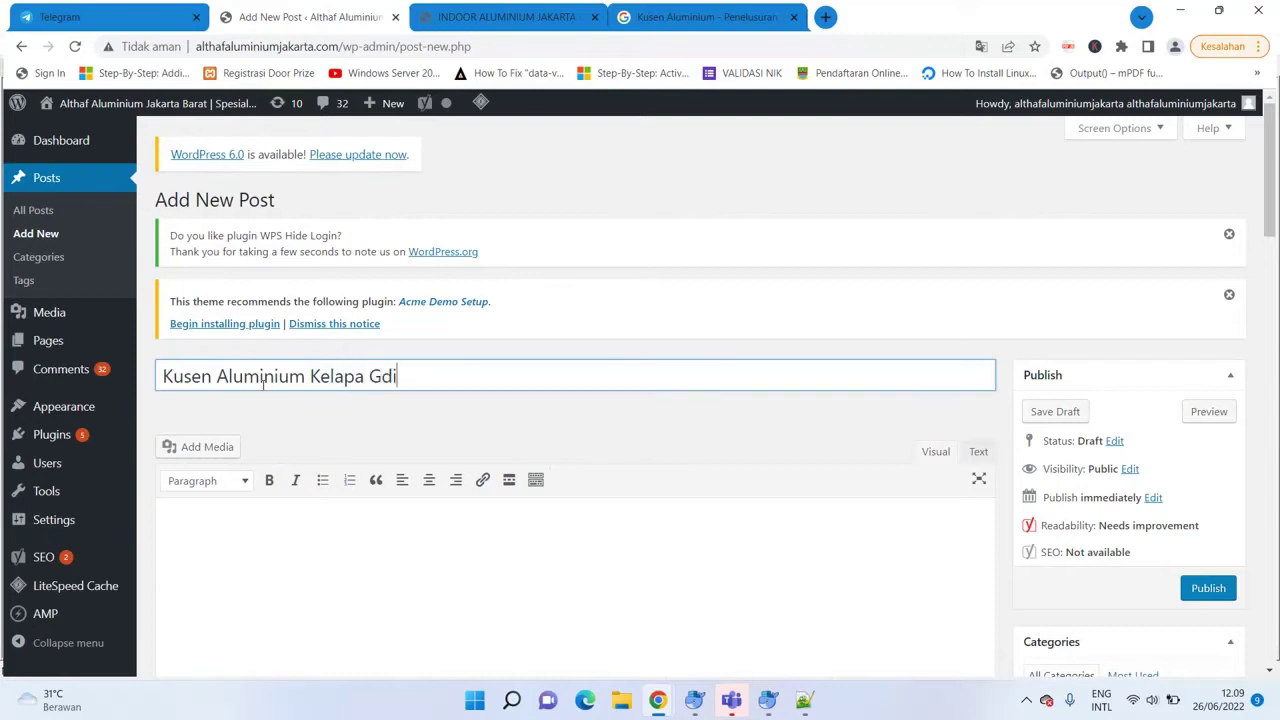
pyautogui.press('BackSpace')
pyautogui.press('BackSpace')
pyautogui.press('BackSpace')
pyautogui.press('BackSpace')
pyautogui.write('ading')
# Switch to the unsaved Kusen Aluminium article draft in Notepad++.
pyautogui.click(804, 700)
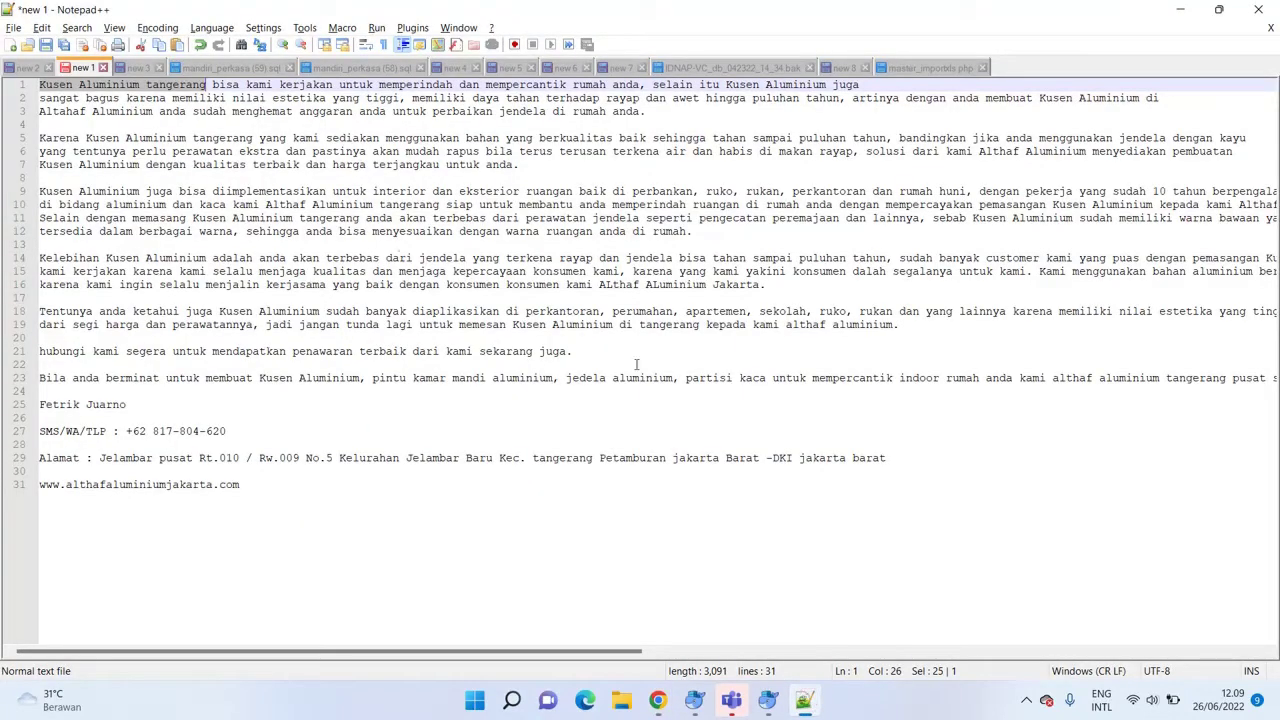
pyautogui.click(601, 271)
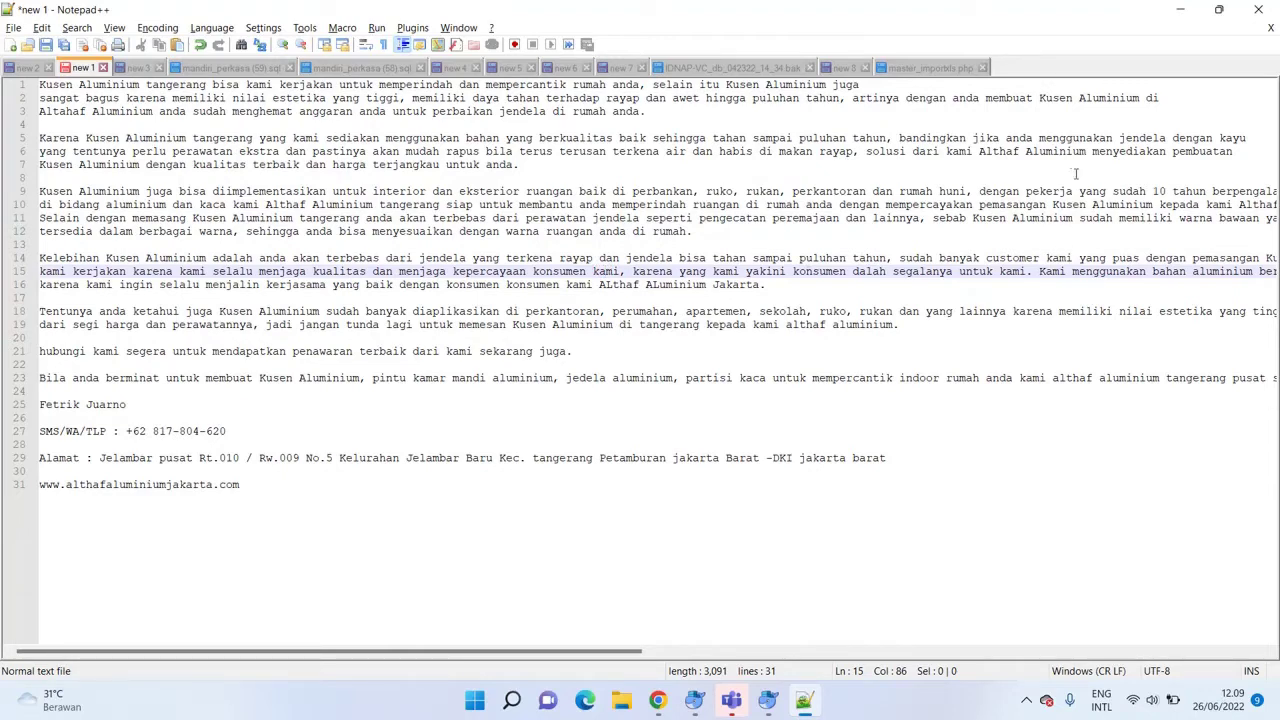
pyautogui.click(709, 218)
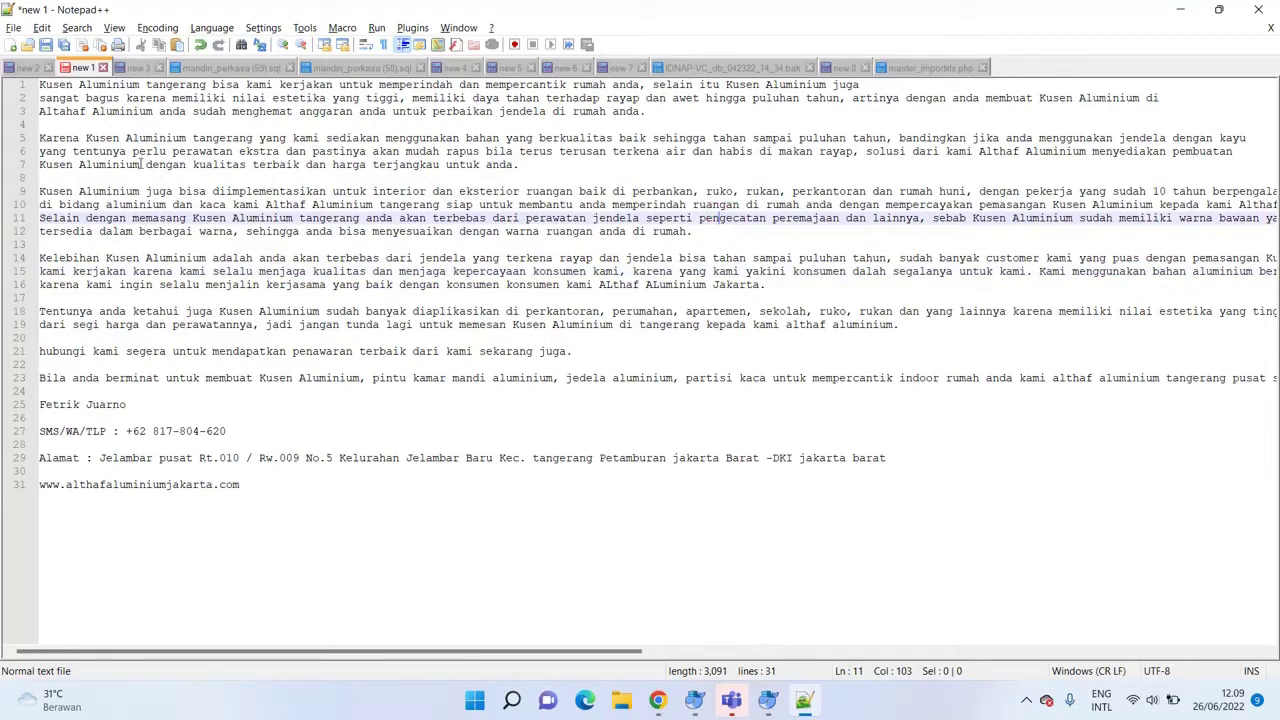
pyautogui.click(140, 164)
# Select the paragraphs on lines 3 through 13 and bring up the Find dialog.
pyautogui.moveTo(39, 85); pyautogui.dragTo(287, 475)
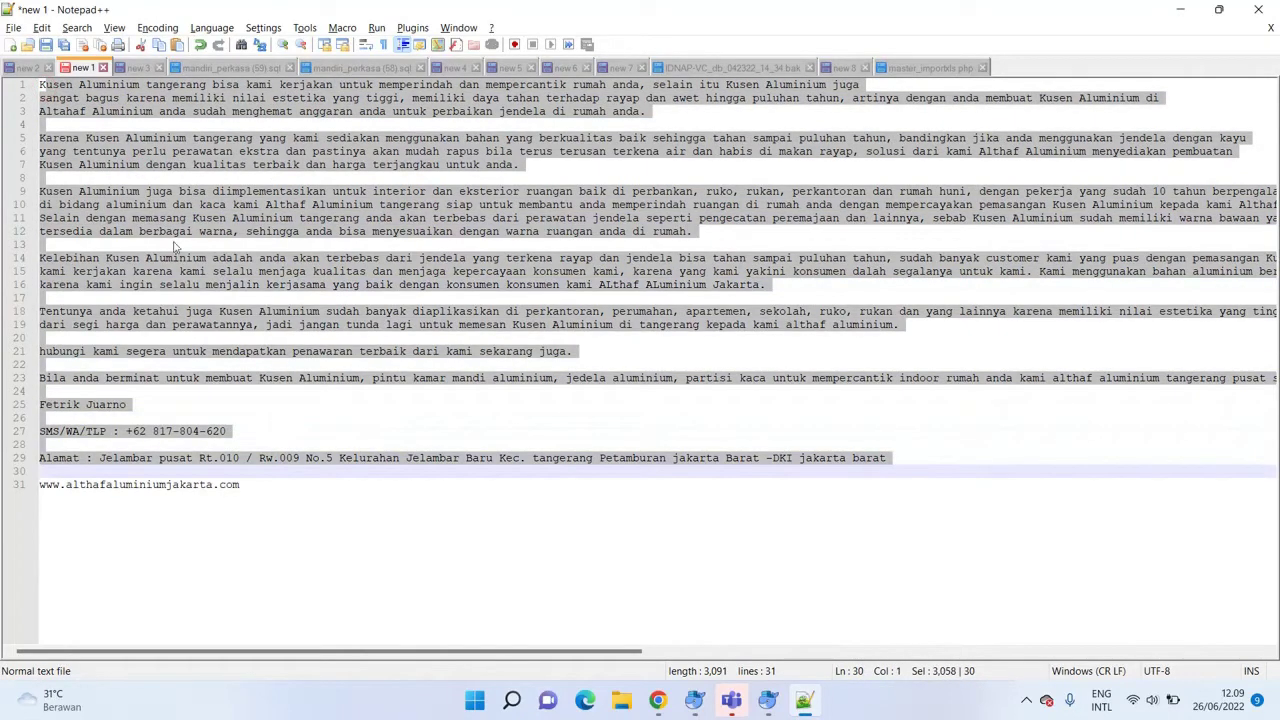
pyautogui.click(40, 85)
pyautogui.click(205, 191)
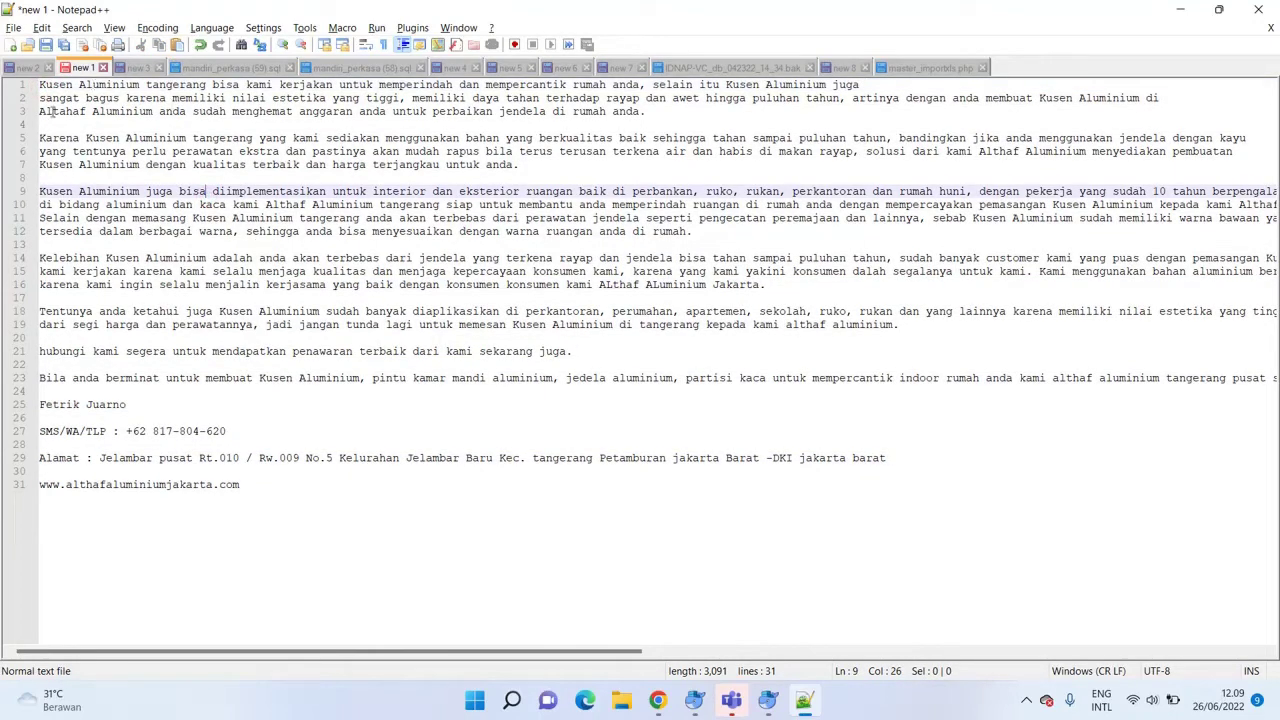
pyautogui.moveTo(87, 111); pyautogui.dragTo(235, 249)
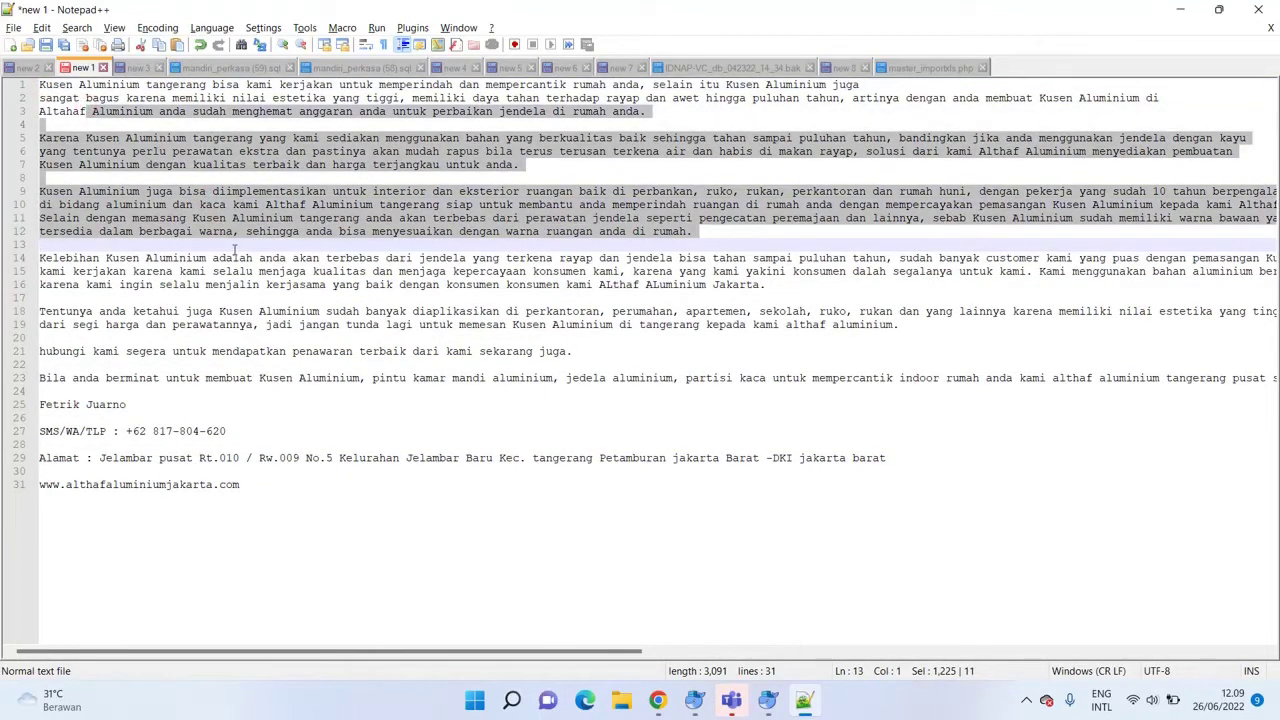
pyautogui.hotkey('ctrl', 'f')
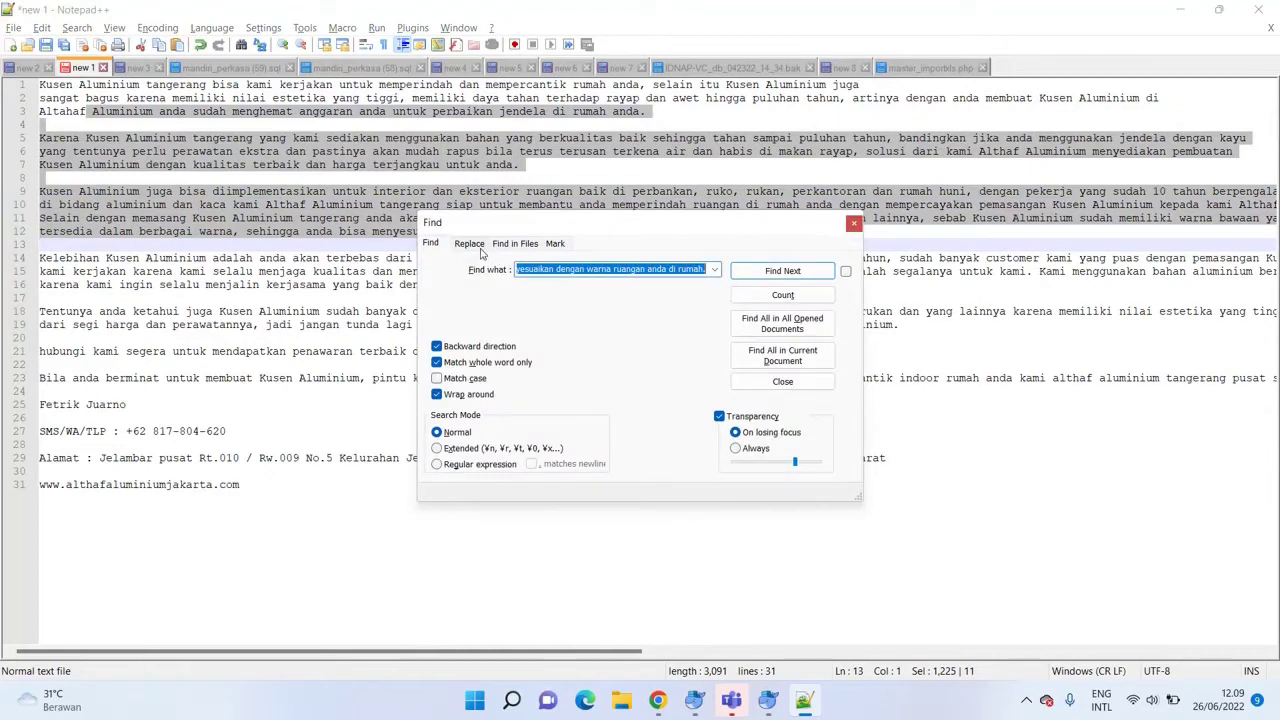
# Replace 'Kusen Aluminium tangerang' with 'Kusen Aluminium Kelapa Gading' within the selected paragraphs.
pyautogui.click(470, 245)
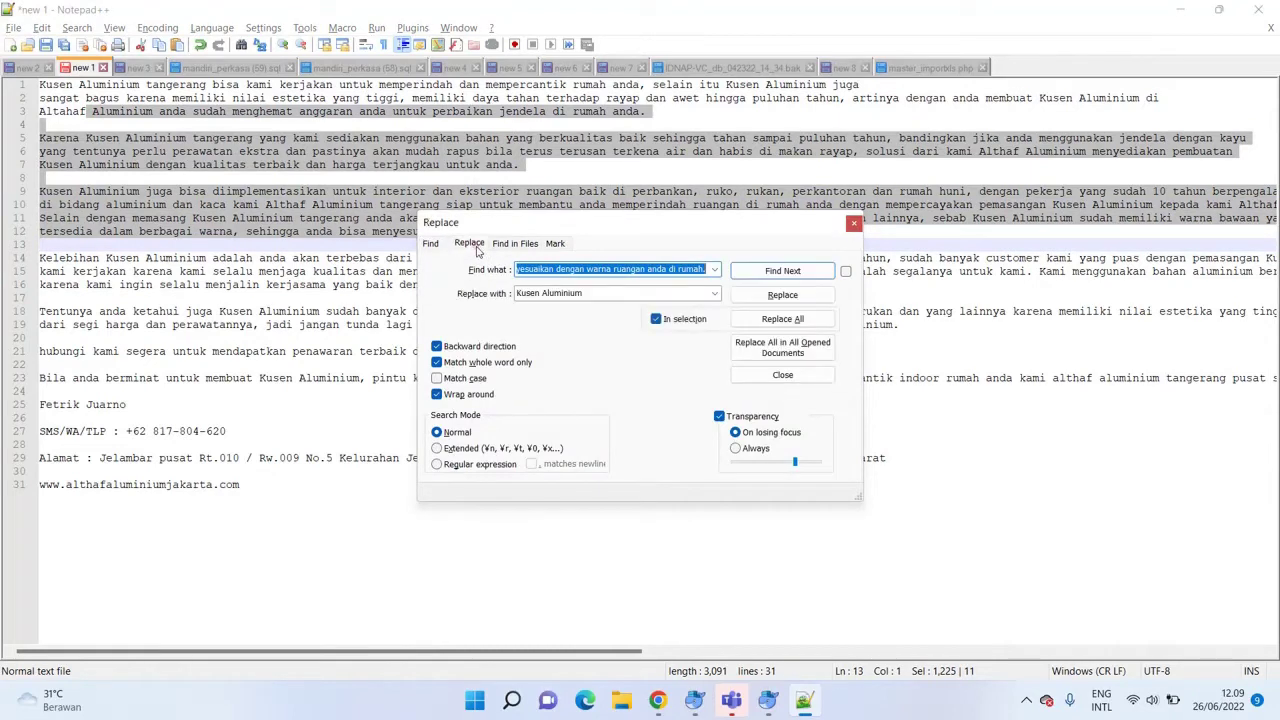
pyautogui.click(590, 292)
pyautogui.hotkey('ctrl', 'c')
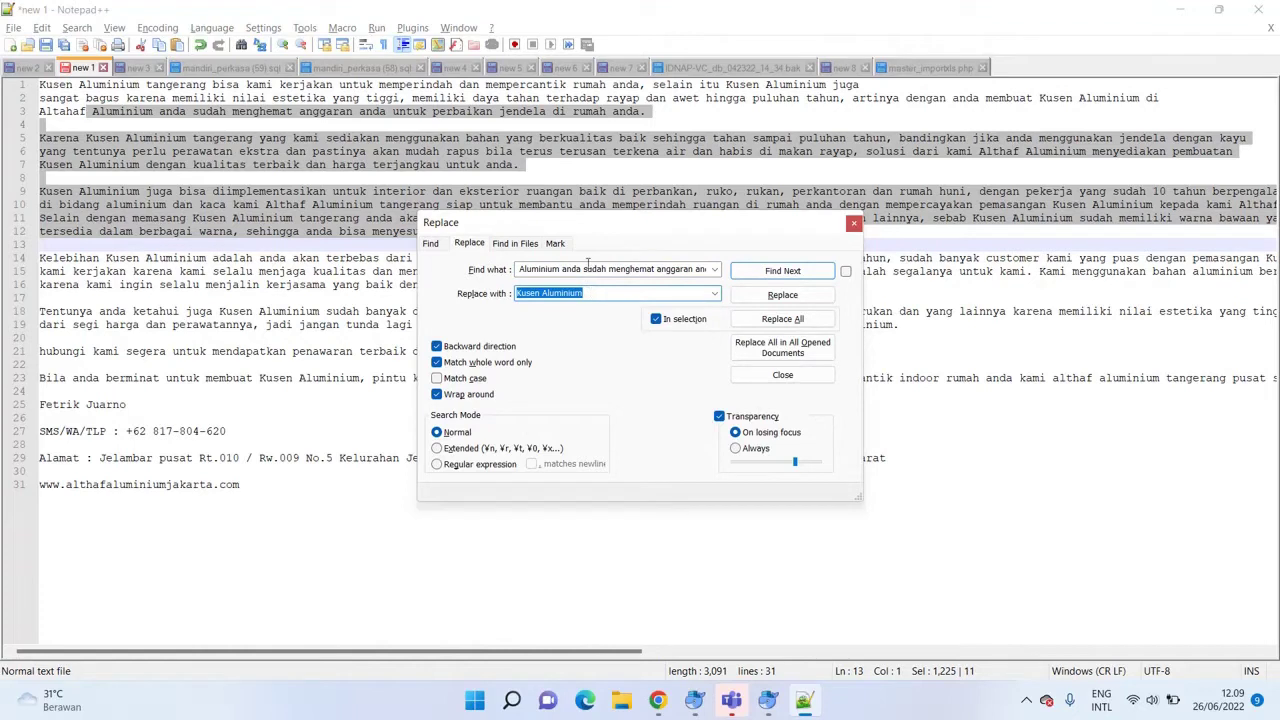
pyautogui.click(540, 269)
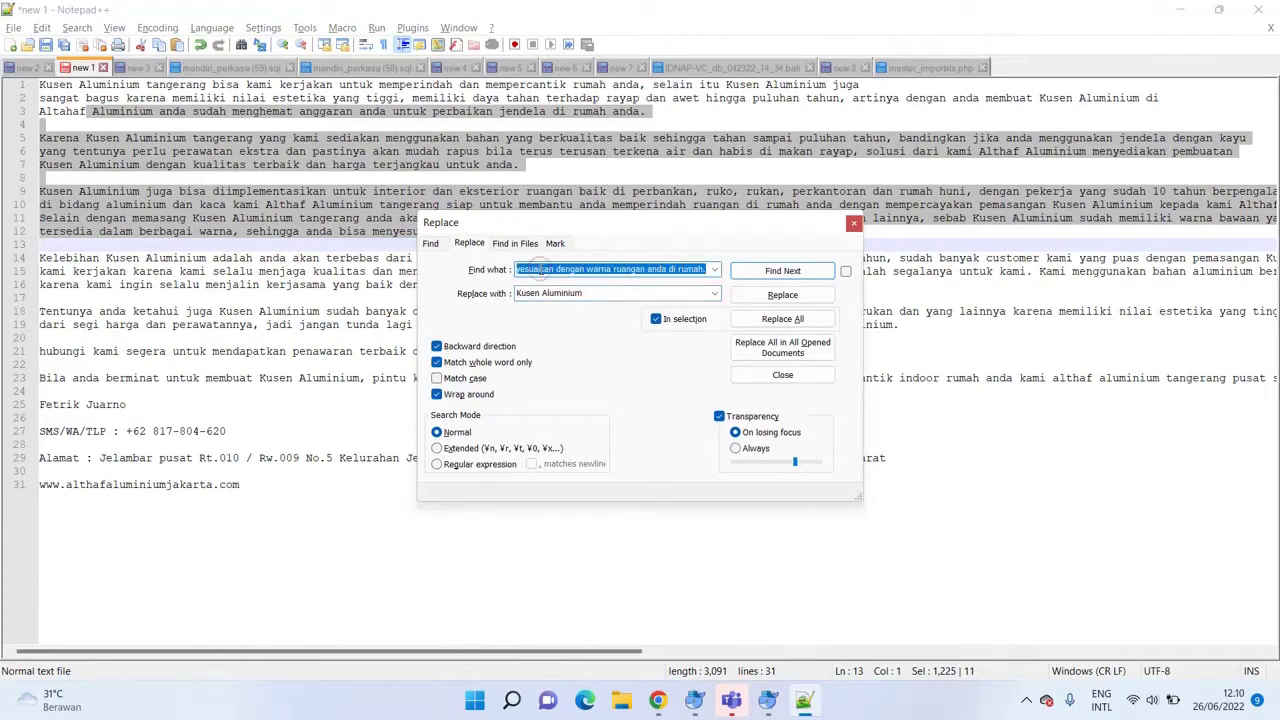
pyautogui.hotkey('ctrl', 'v')
pyautogui.write('tangeran')
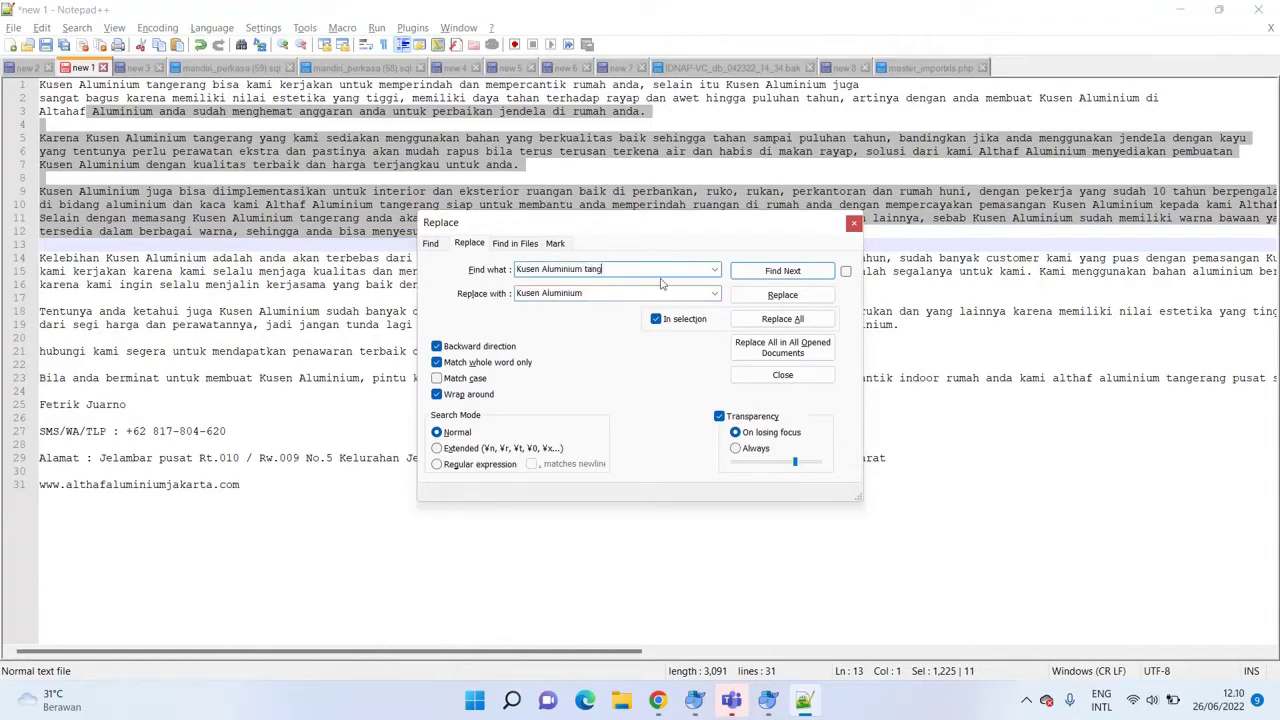
pyautogui.press('Tab')
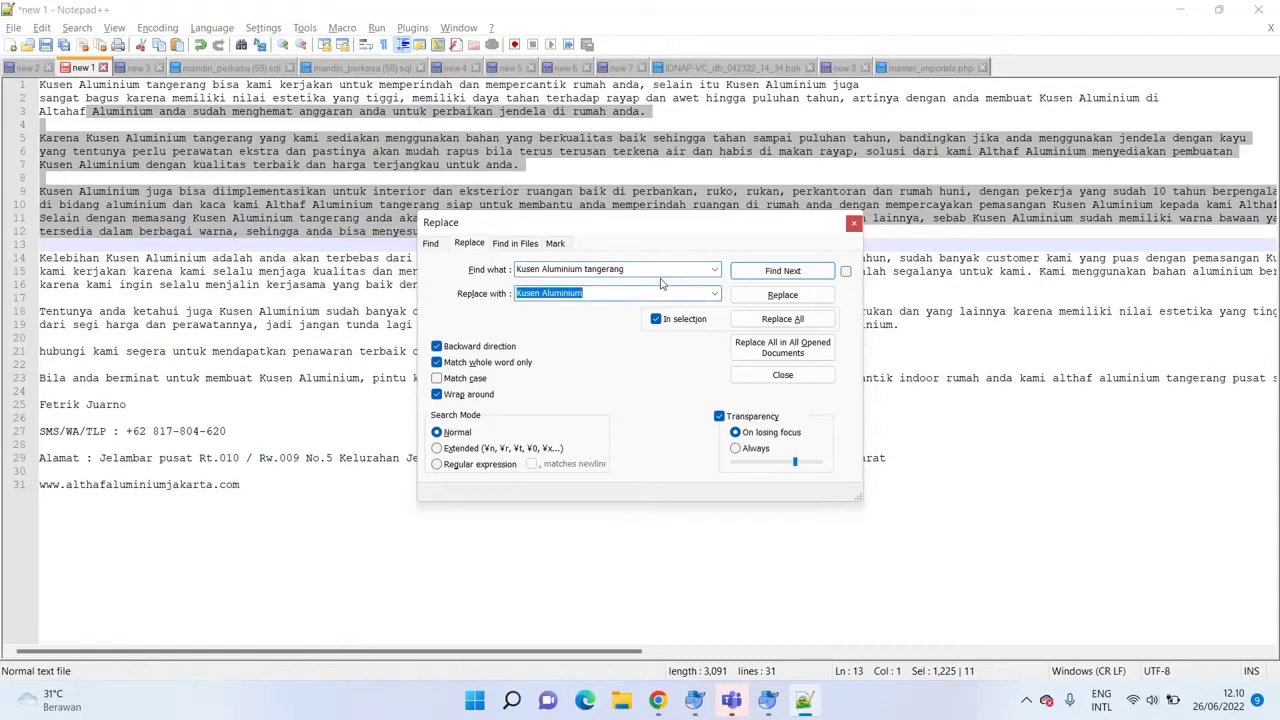
pyautogui.press('End')
pyautogui.write('Kelapa Gading')
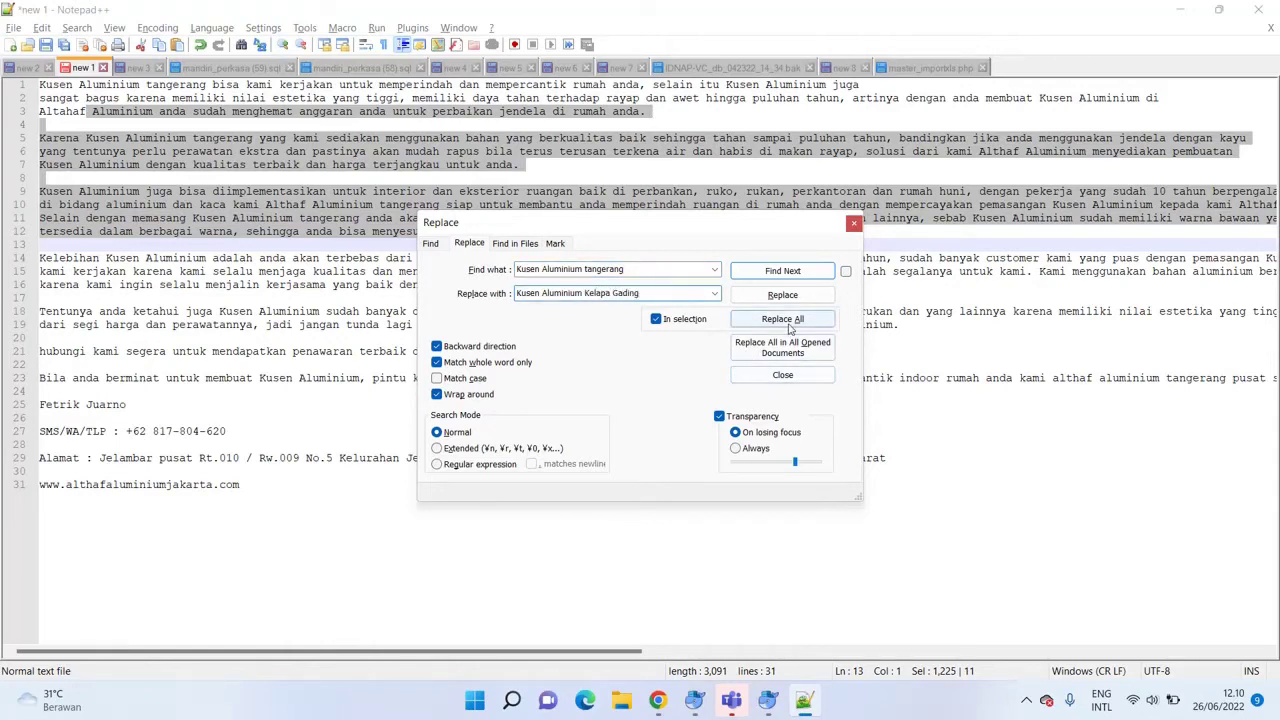
pyautogui.click(783, 320)
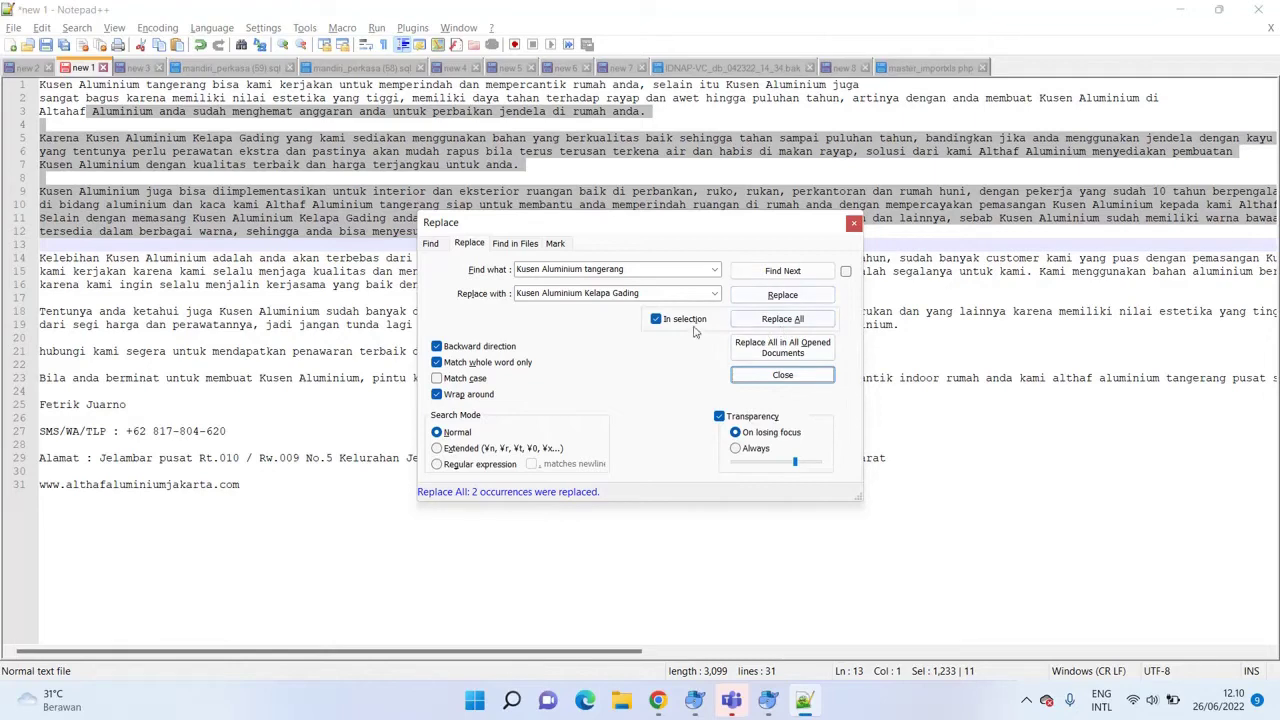
pyautogui.click(853, 225)
pyautogui.click(533, 140)
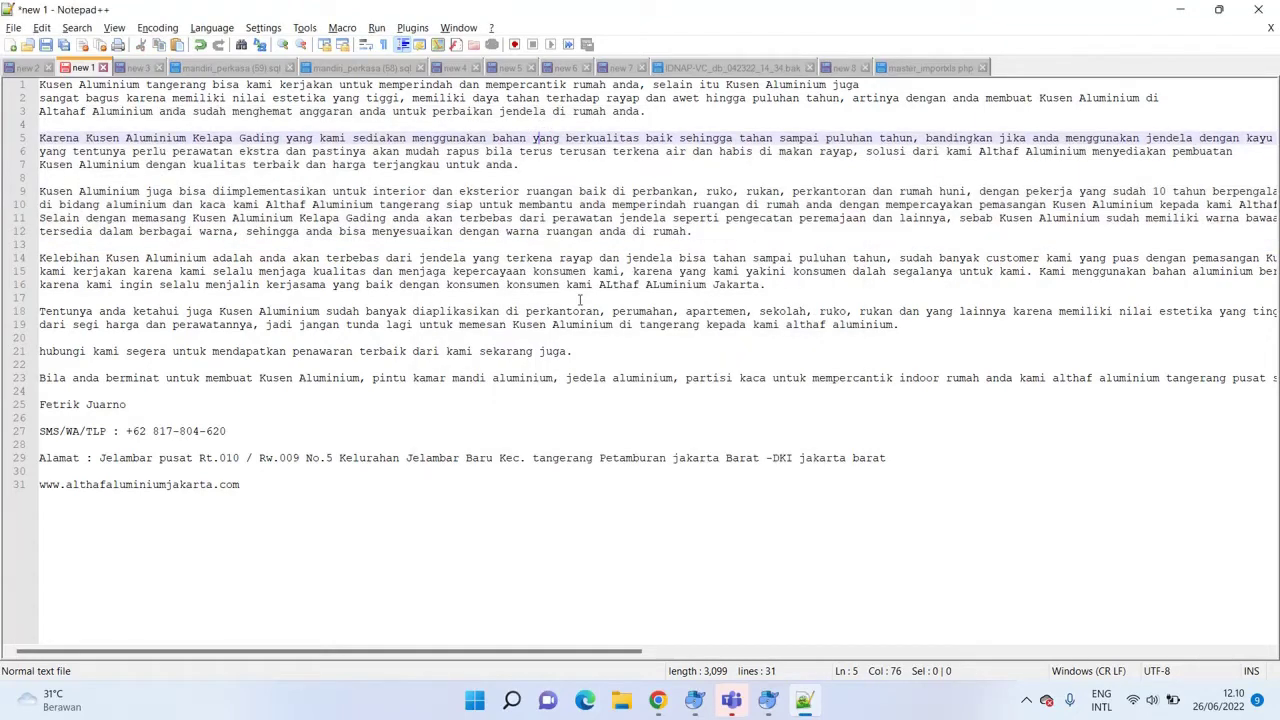
# Replace the remaining 'Kusen Aluminium tangerang' matches article-wide, then select all the text.
pyautogui.hotkey('ctrl', 'h')
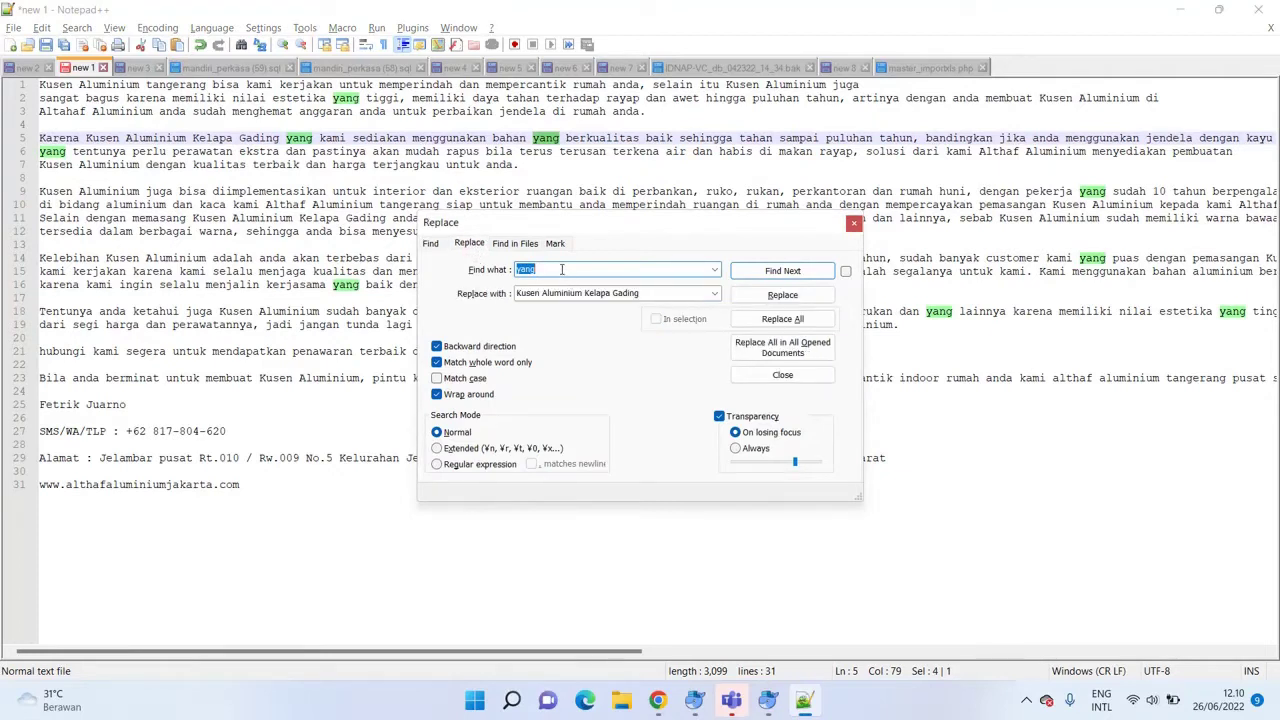
pyautogui.press('BackSpace')
pyautogui.write('Kusen ALuminiu')
pyautogui.write('mi')
pyautogui.write('nium tangerang')
pyautogui.click(773, 319)
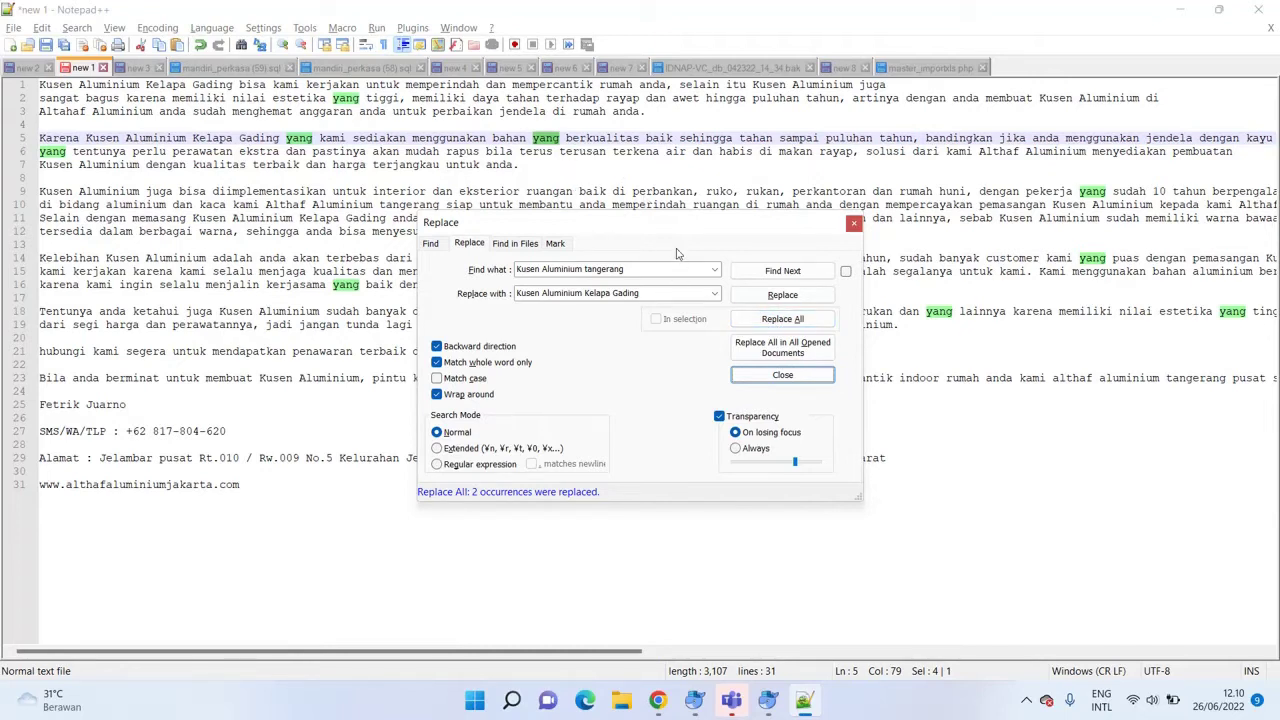
pyautogui.moveTo(660, 218); pyautogui.dragTo(764, 364)
pyautogui.click(958, 369)
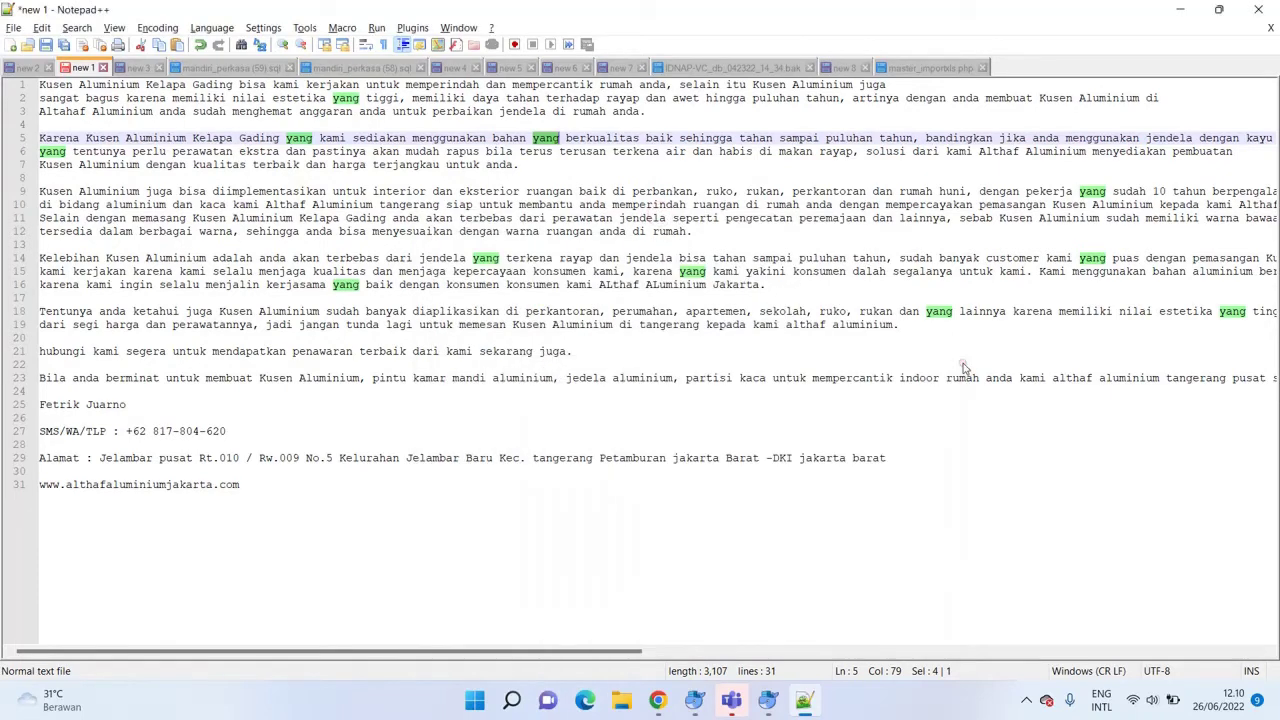
pyautogui.click(383, 243)
pyautogui.click(320, 378)
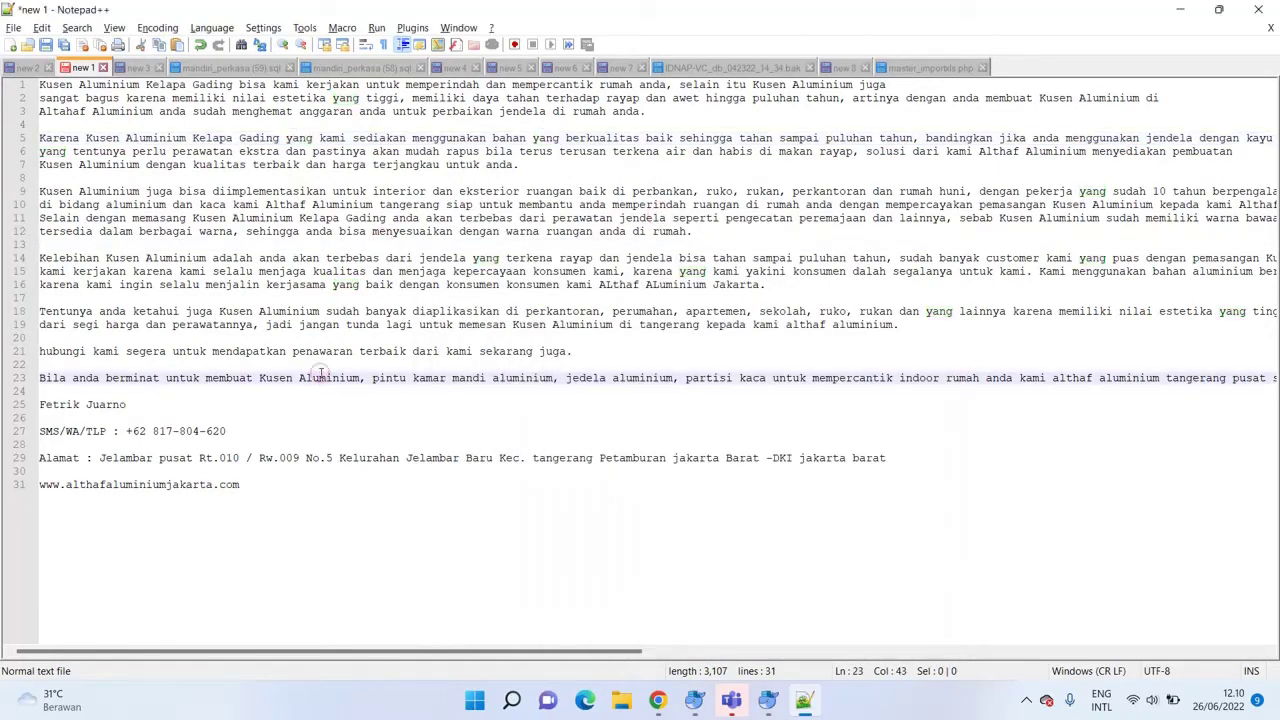
pyautogui.hotkey('ctrl', 'a')
# Back in Chrome, paste the edited Kelapa Gading article into the empty post body.
pyautogui.hotkey('alt', 'Tab')
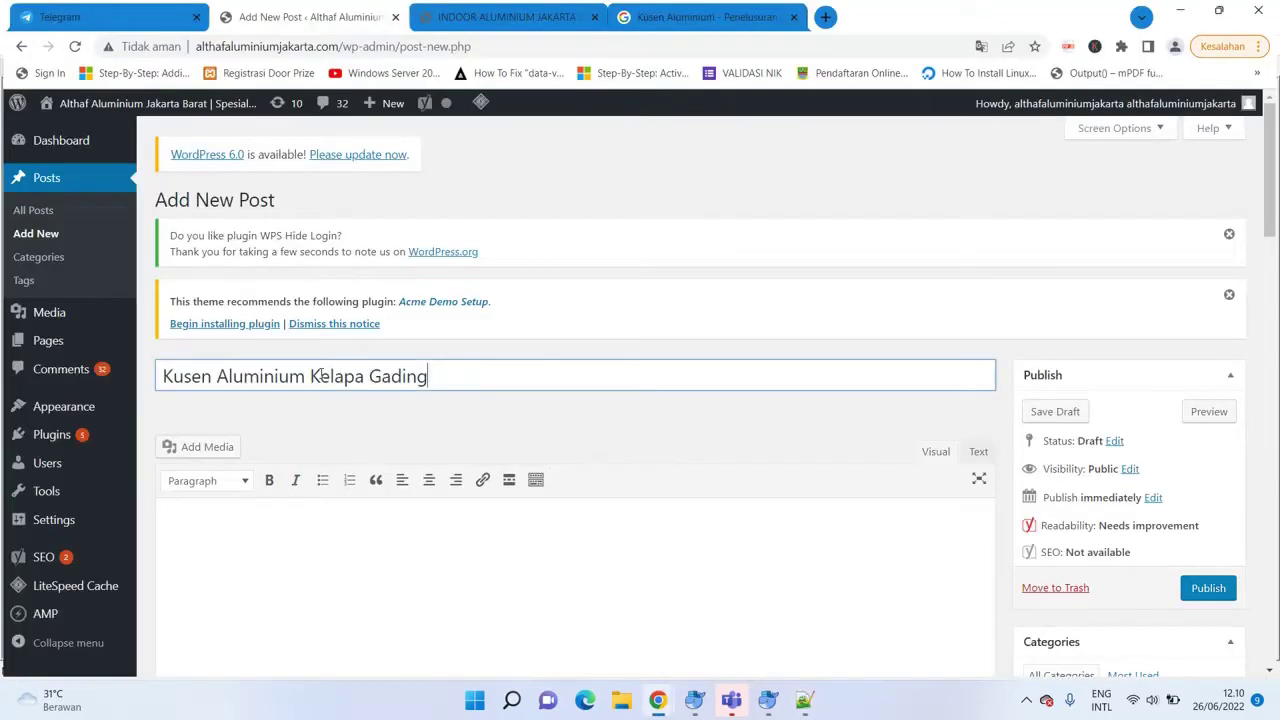
pyautogui.scroll(-5, 575, 450)
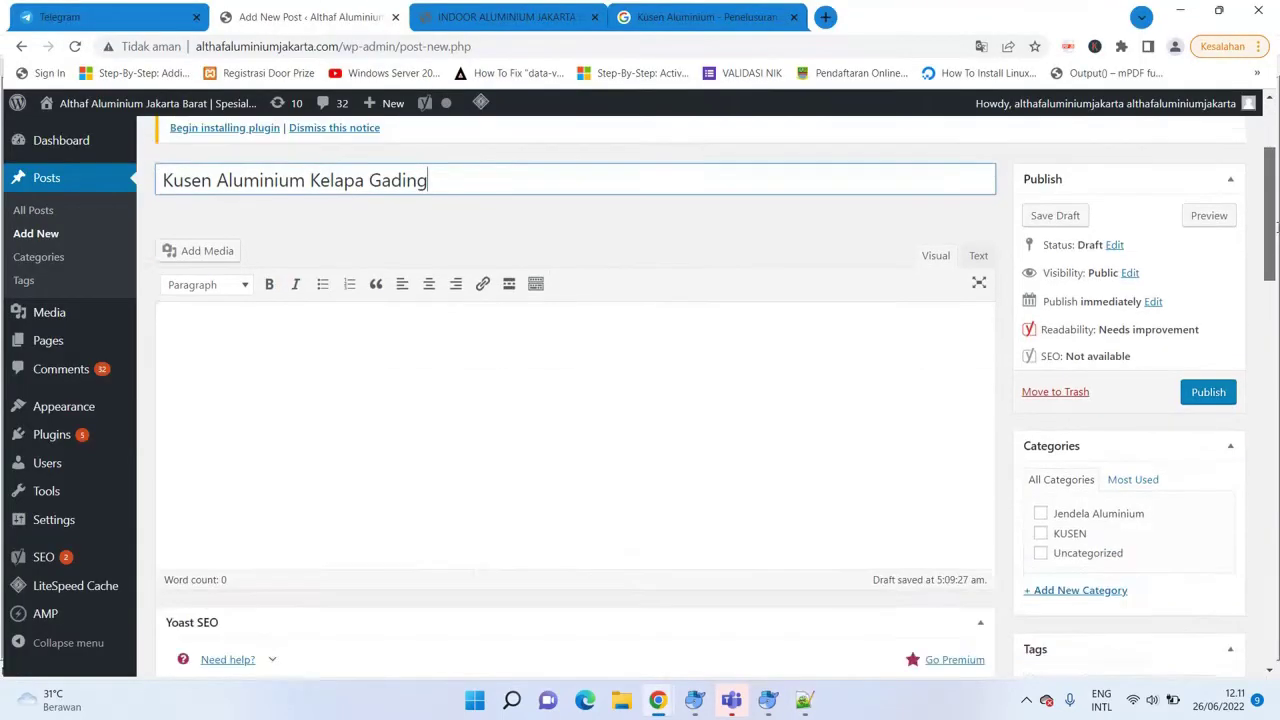
pyautogui.scroll(2, 575, 450)
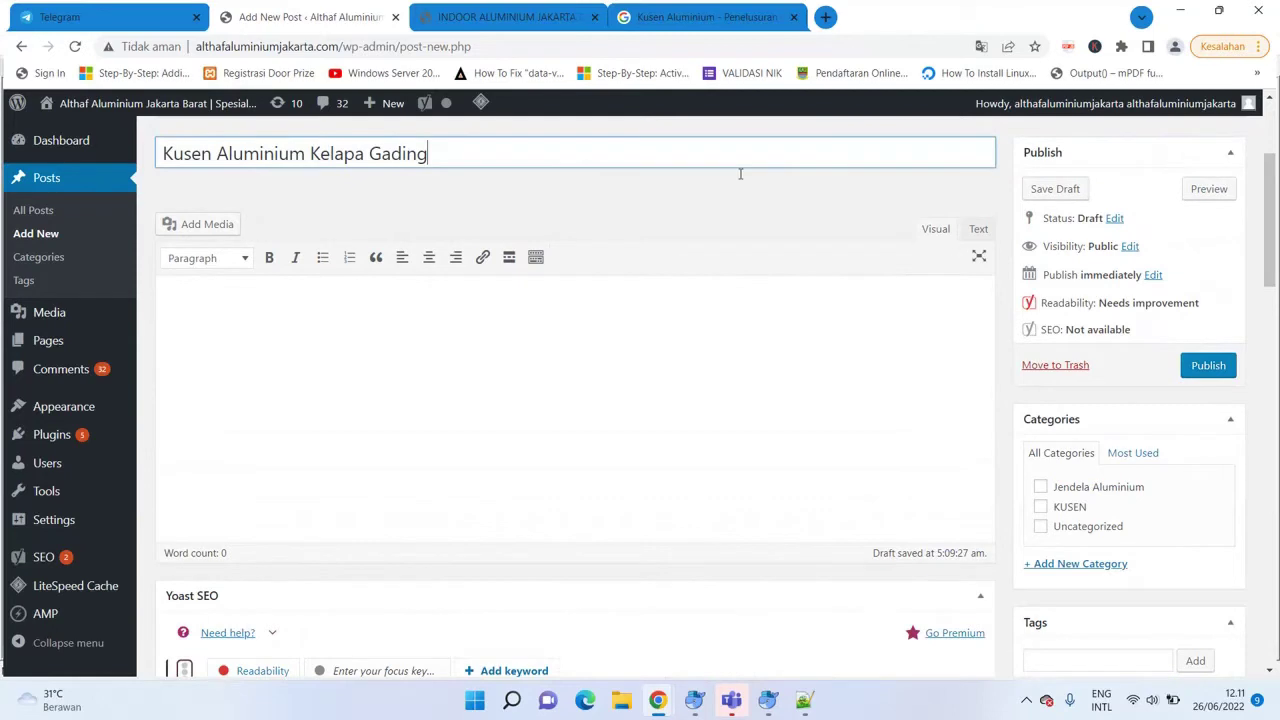
pyautogui.click(235, 314)
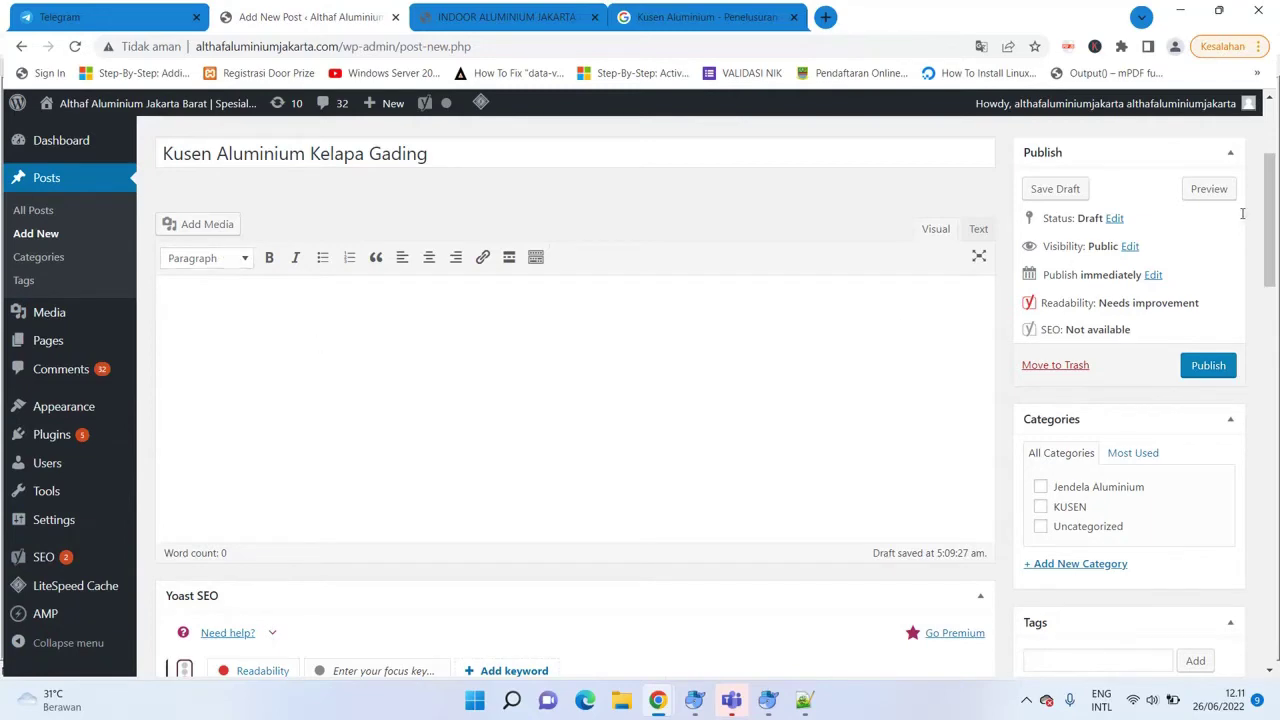
pyautogui.scroll(-1, 600, 337)
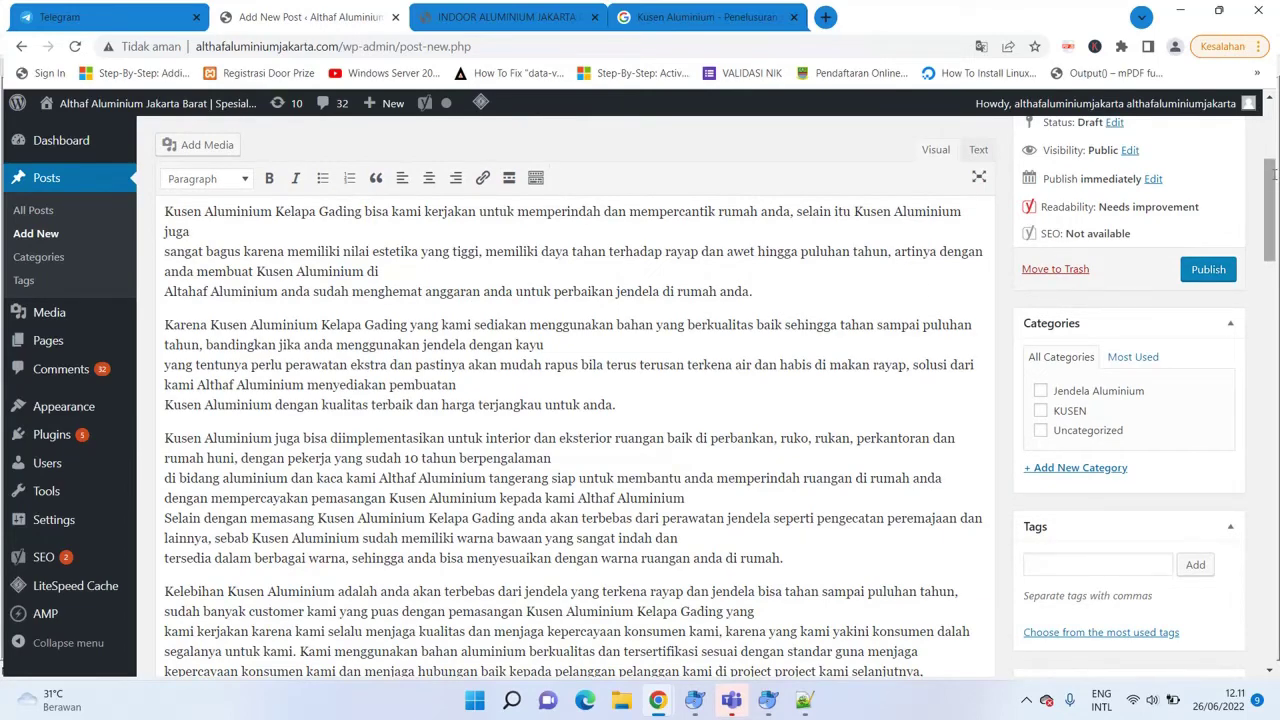
# Join the broken 'sangat', 'Altahaf' and 'yang tentunya' lines onto their preceding lines.
pyautogui.scroll(-2, 570, 400)
pyautogui.scroll(-3, 1092, 298)
pyautogui.scroll(5, 1092, 298)
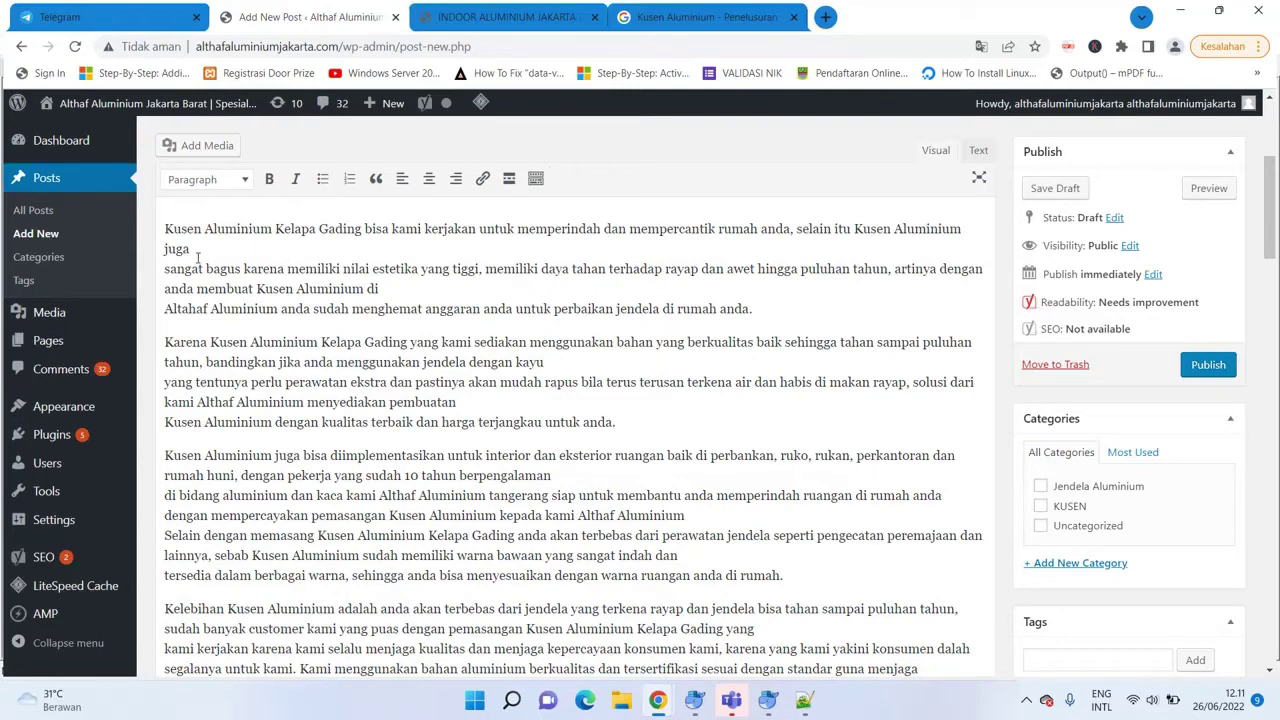
pyautogui.click(165, 268)
pyautogui.press('BackSpace')
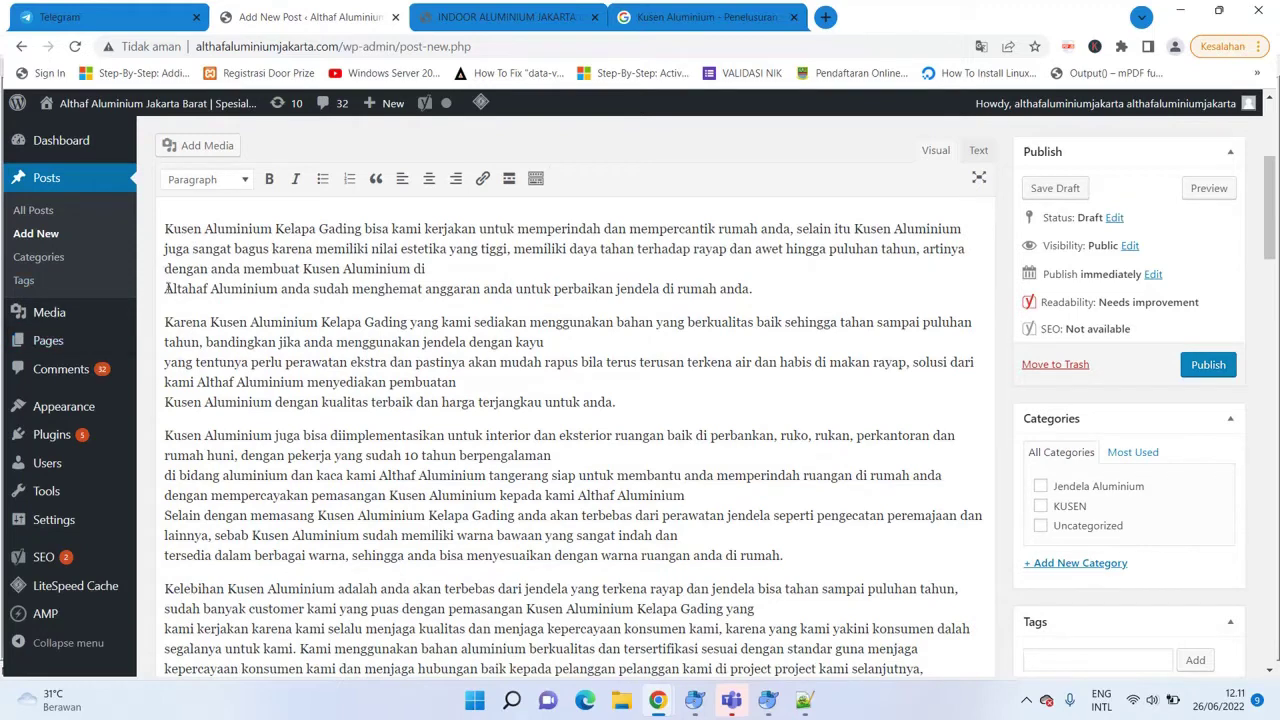
pyautogui.click(165, 288)
pyautogui.press('BackSpace')
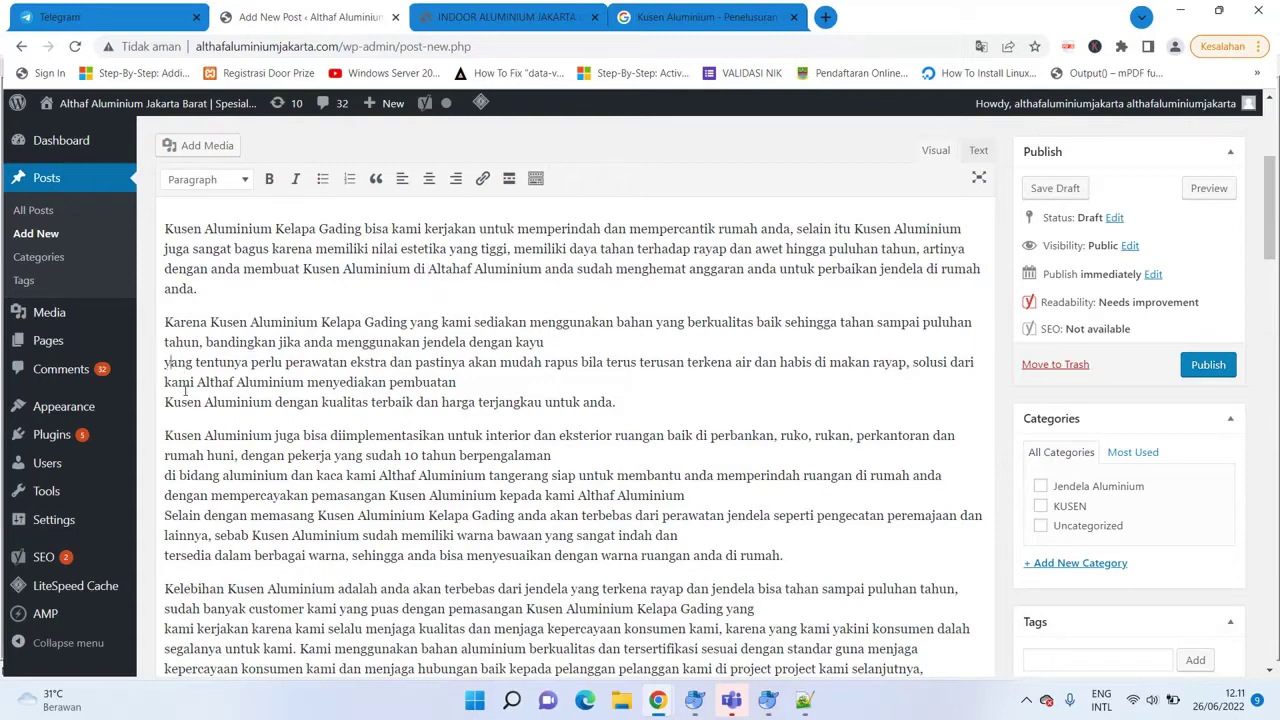
pyautogui.press('BackSpace')
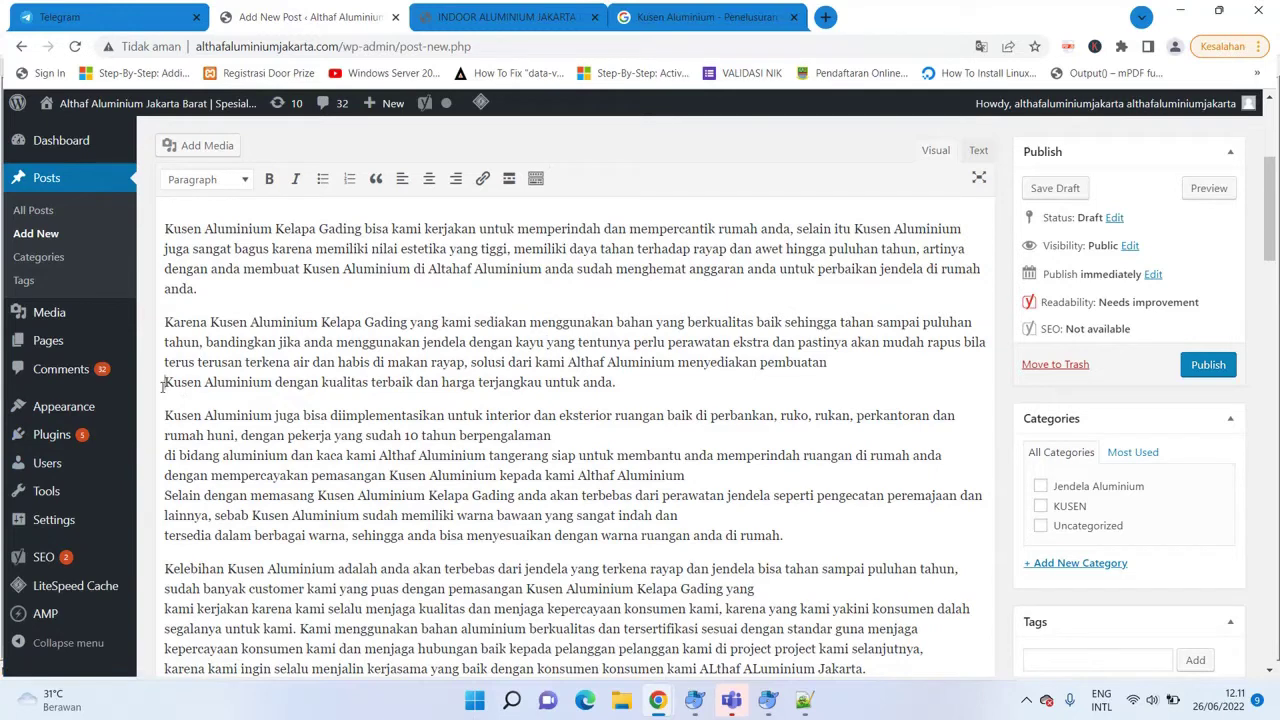
# Join the 'Kusen Aluminium dengan', 'di bidang aluminium' and 'tersedia' lines; start 'Selain dengan' as a paragraph.
pyautogui.click(162, 387)
pyautogui.press('BackSpace')
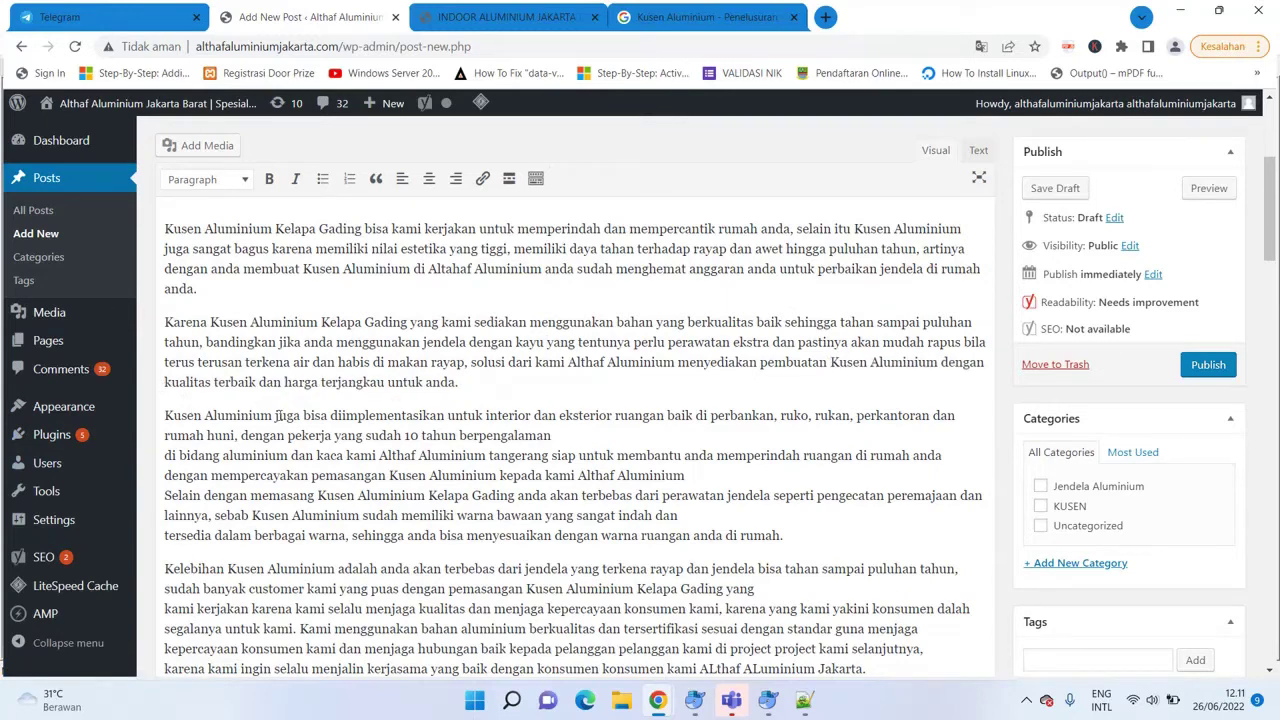
pyautogui.click(165, 455)
pyautogui.press('BackSpace')
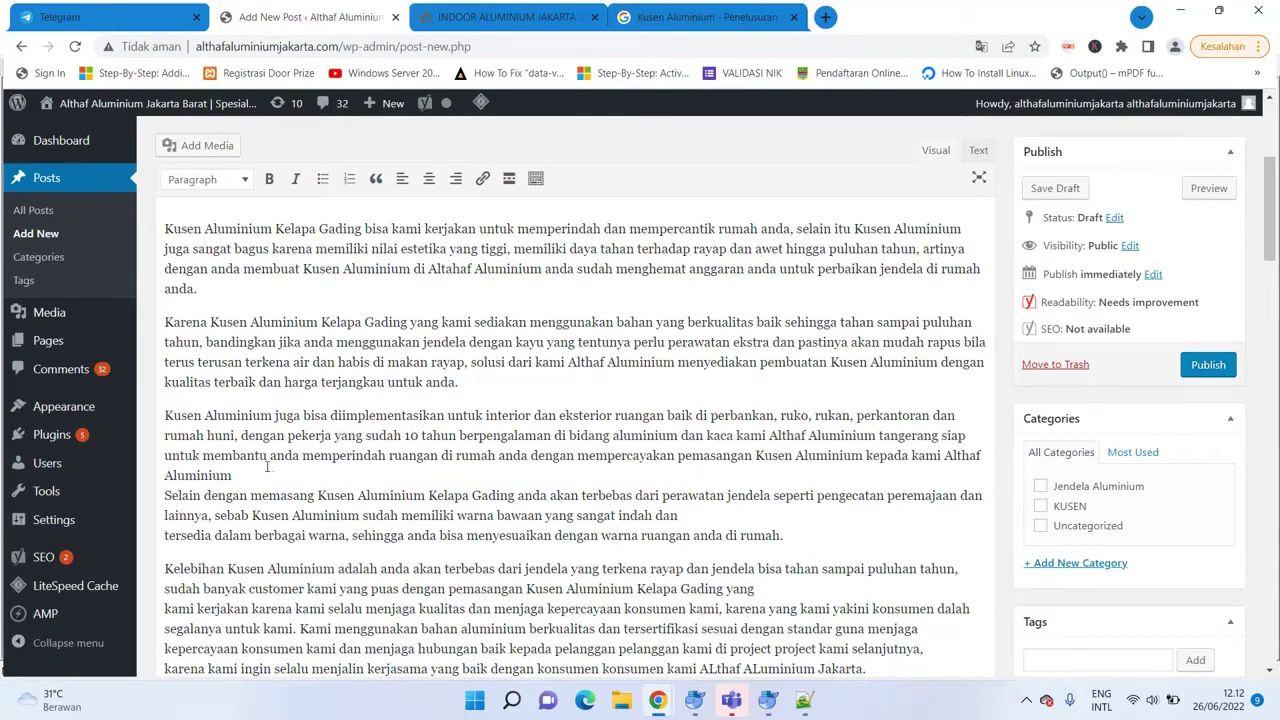
pyautogui.press('Return')
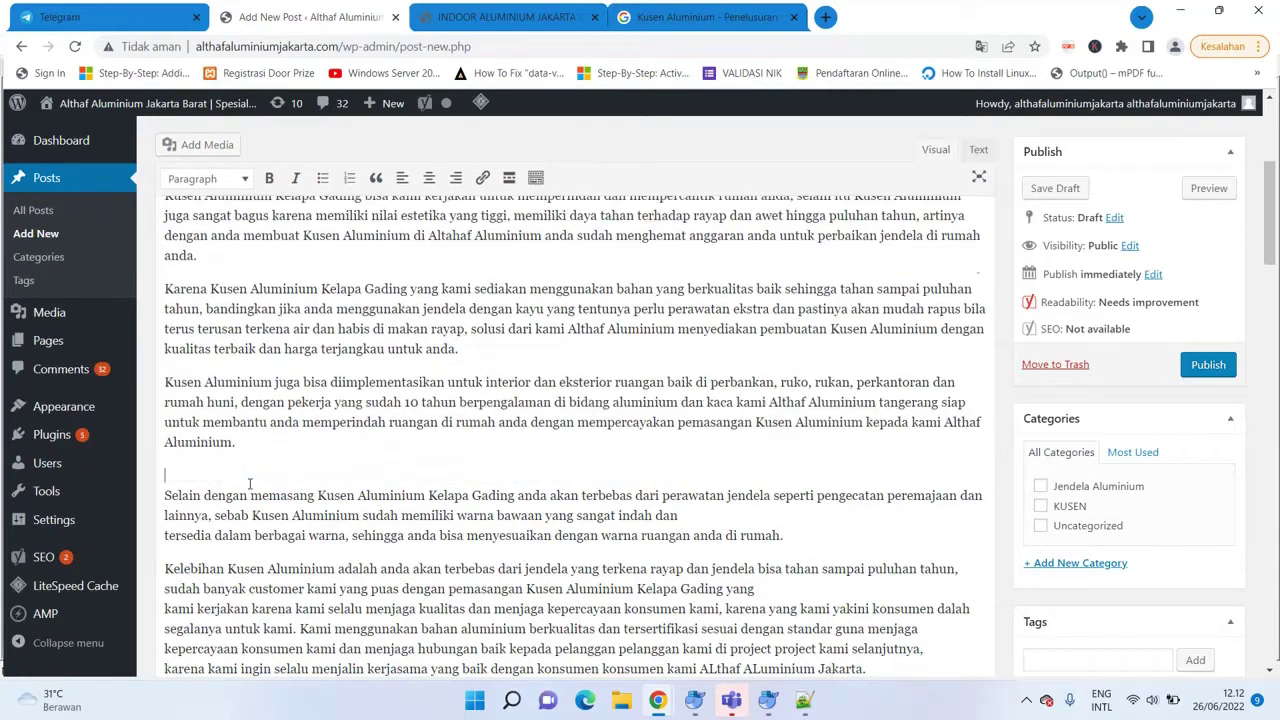
pyautogui.press('BackSpace')
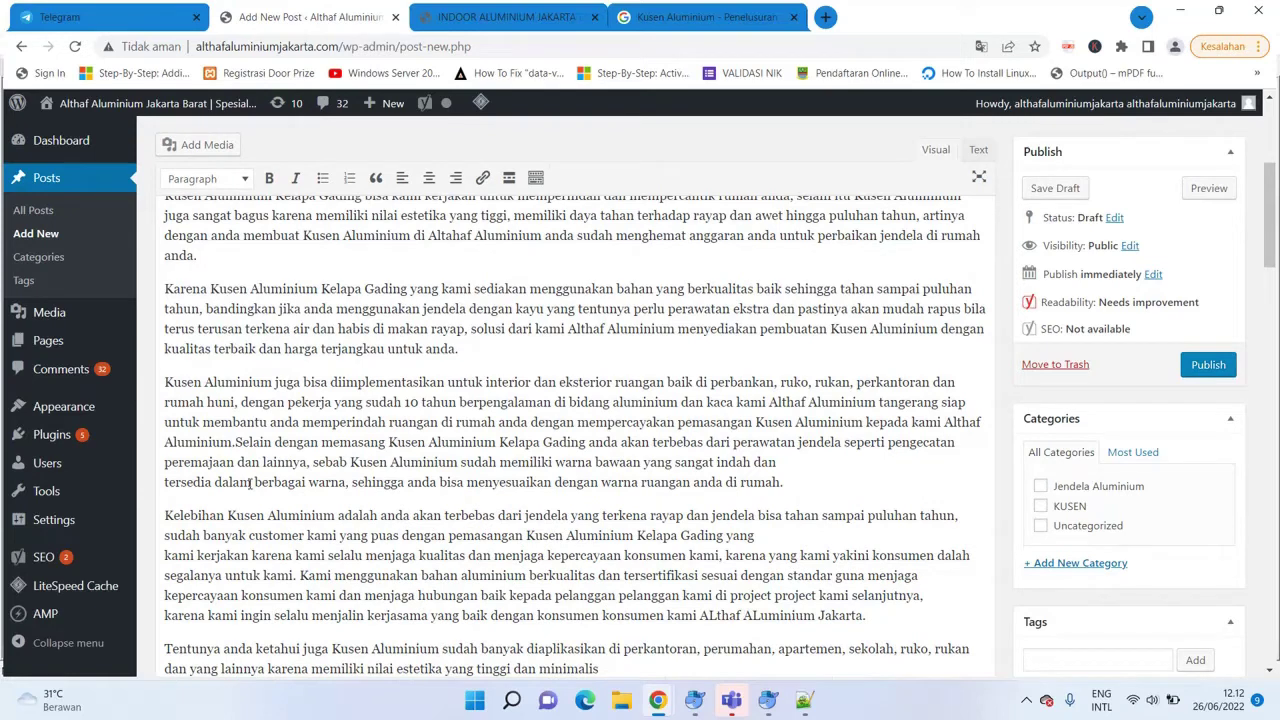
pyautogui.press('Return')
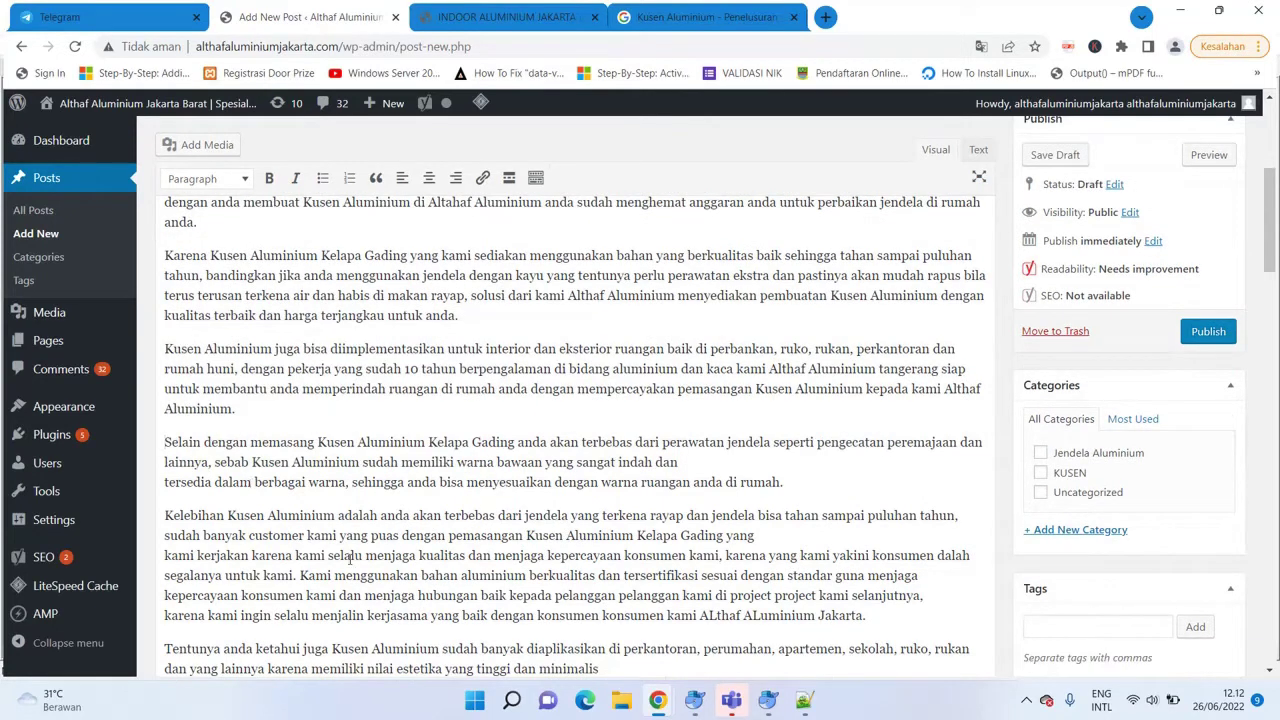
pyautogui.click(165, 482)
pyautogui.press('BackSpace')
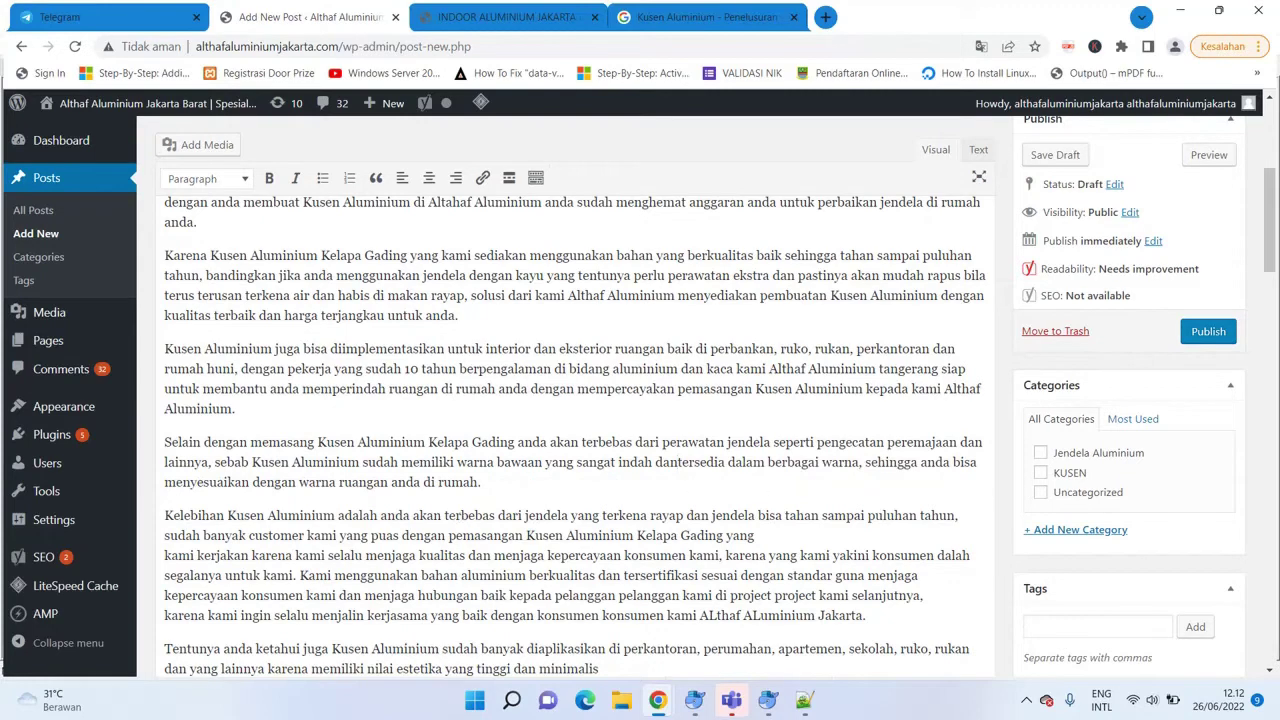
# Join 'kami kerjakan', 'karena kami ingin' and 'dari segi harga' lines; start 'Kami menggunakan' as a paragraph.
pyautogui.moveTo(1268, 260); pyautogui.dragTo(1267, 290)
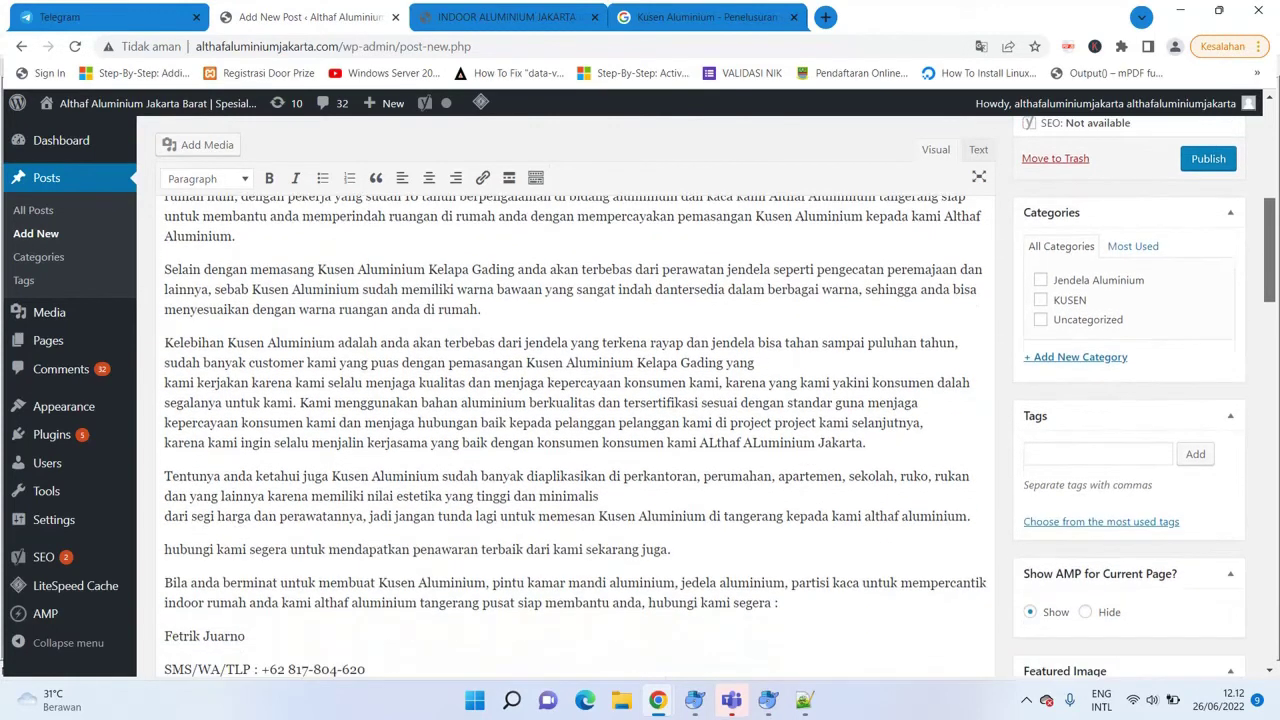
pyautogui.click(164, 383)
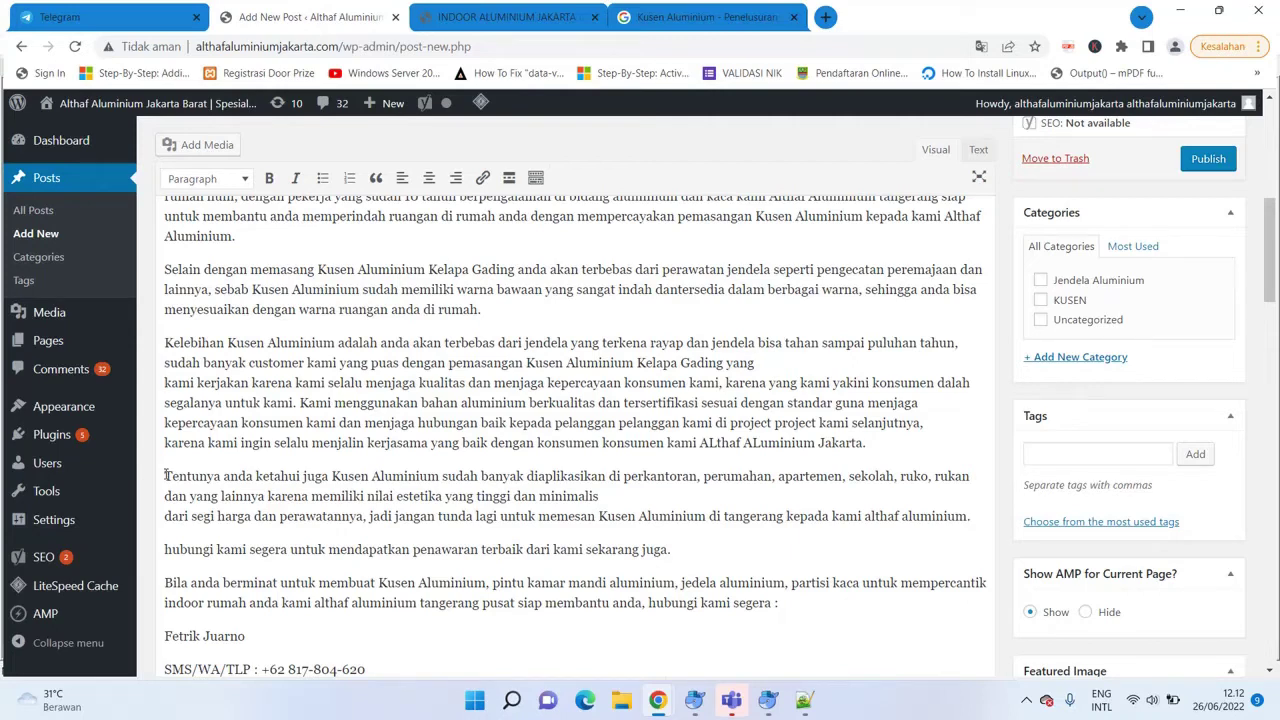
pyautogui.press('BackSpace')
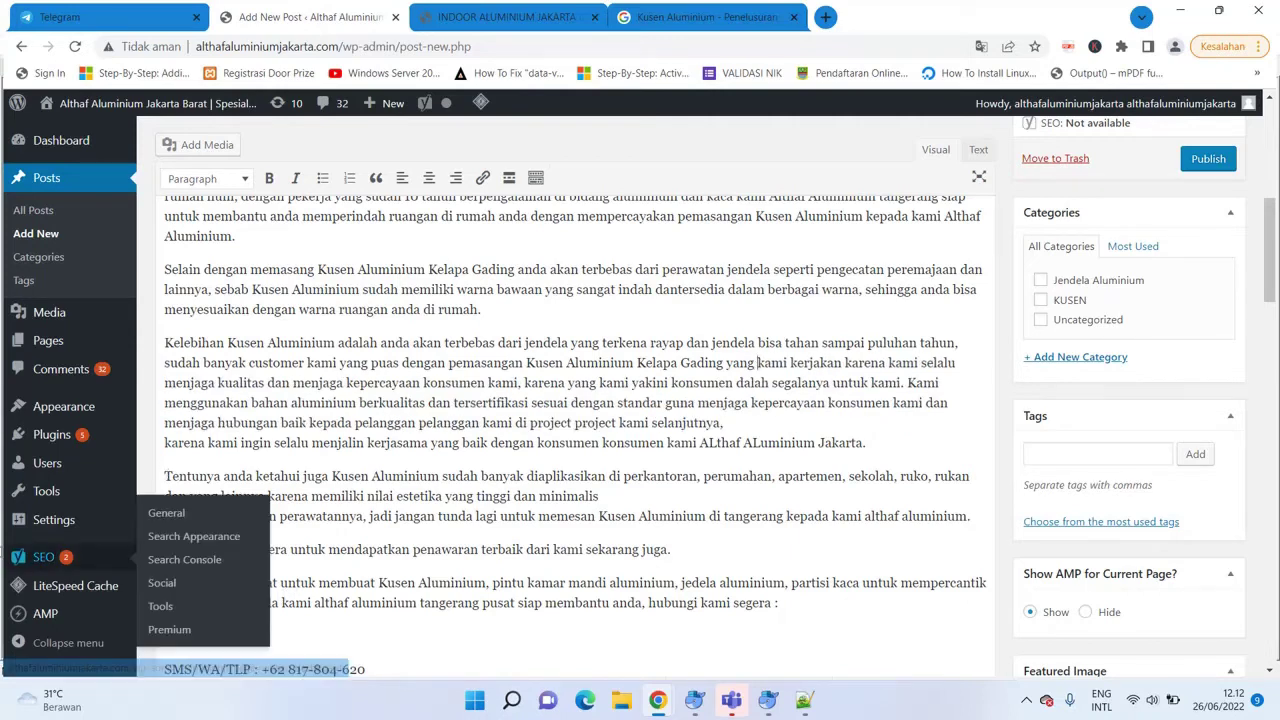
pyautogui.click(908, 381)
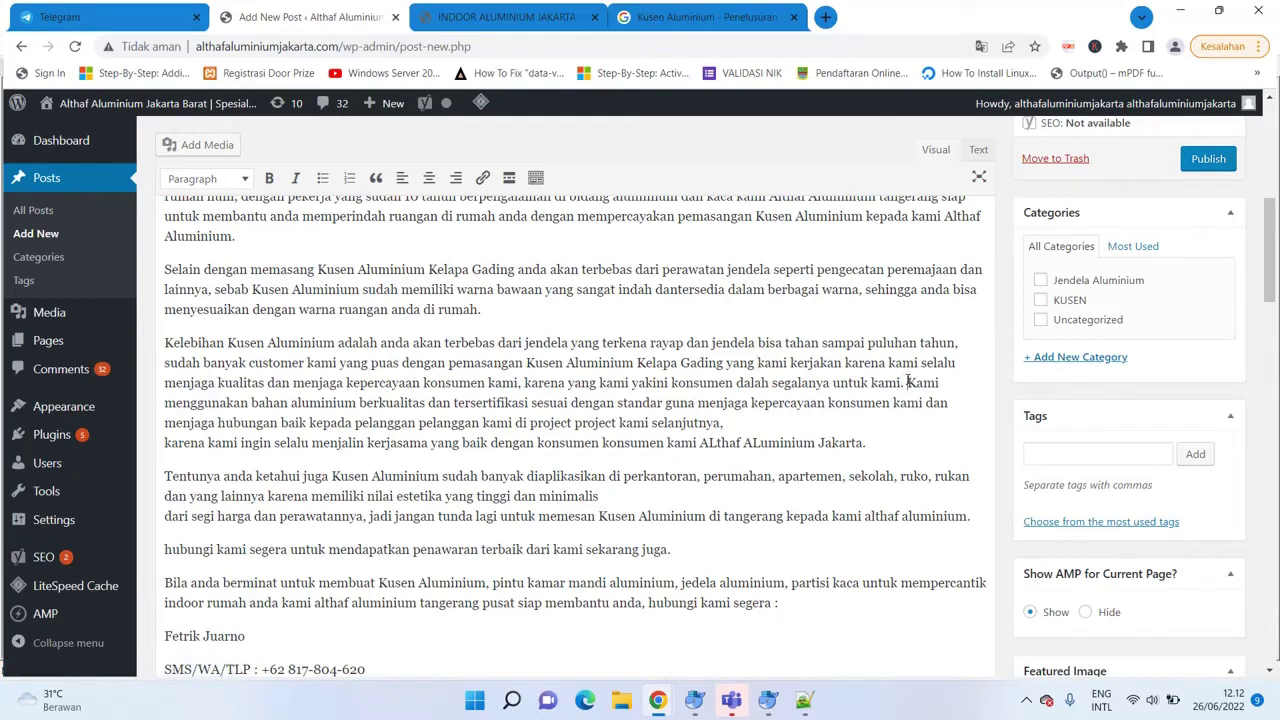
pyautogui.write('\\')
pyautogui.press('Return')
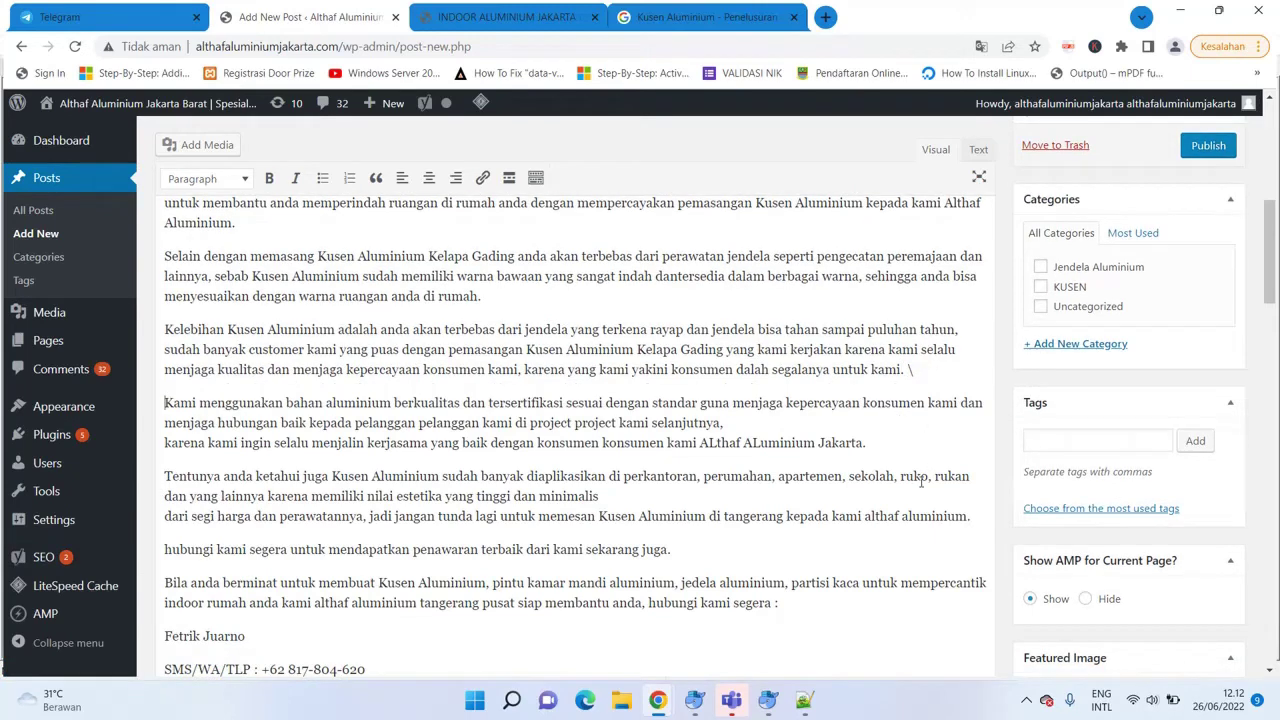
pyautogui.click(166, 444)
pyautogui.press('BackSpace')
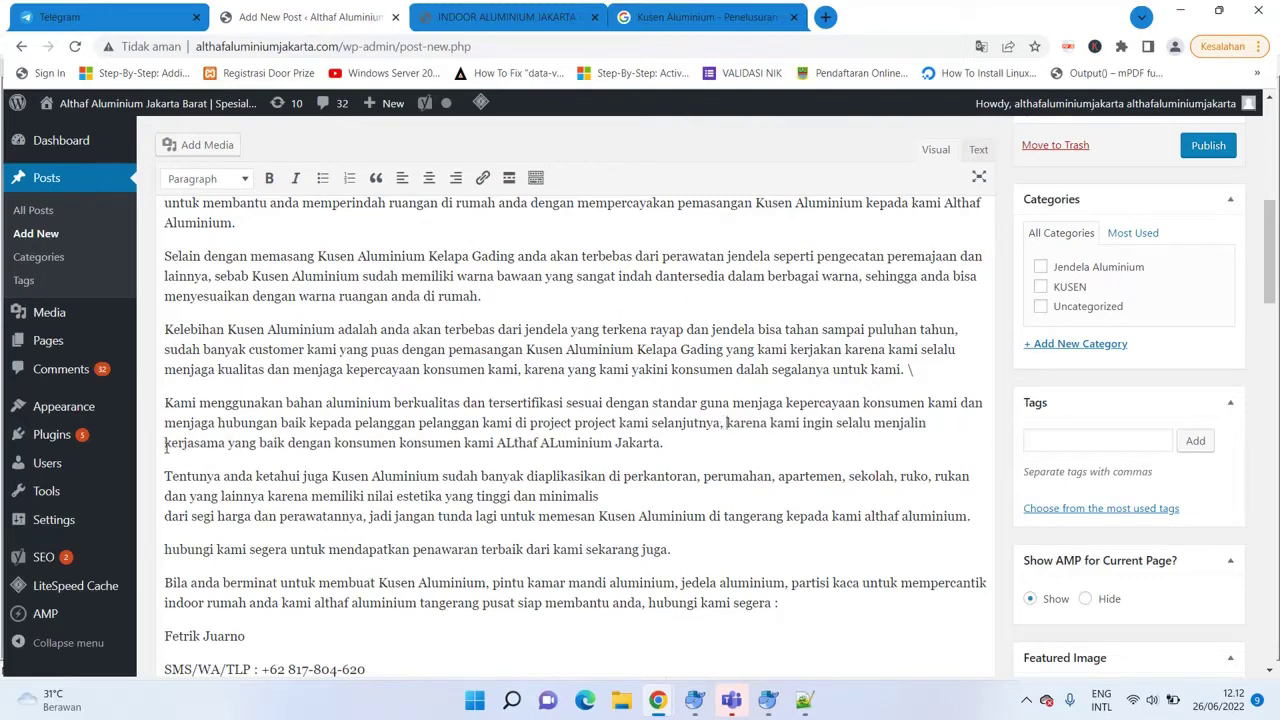
pyautogui.click(166, 516)
pyautogui.press('BackSpace')
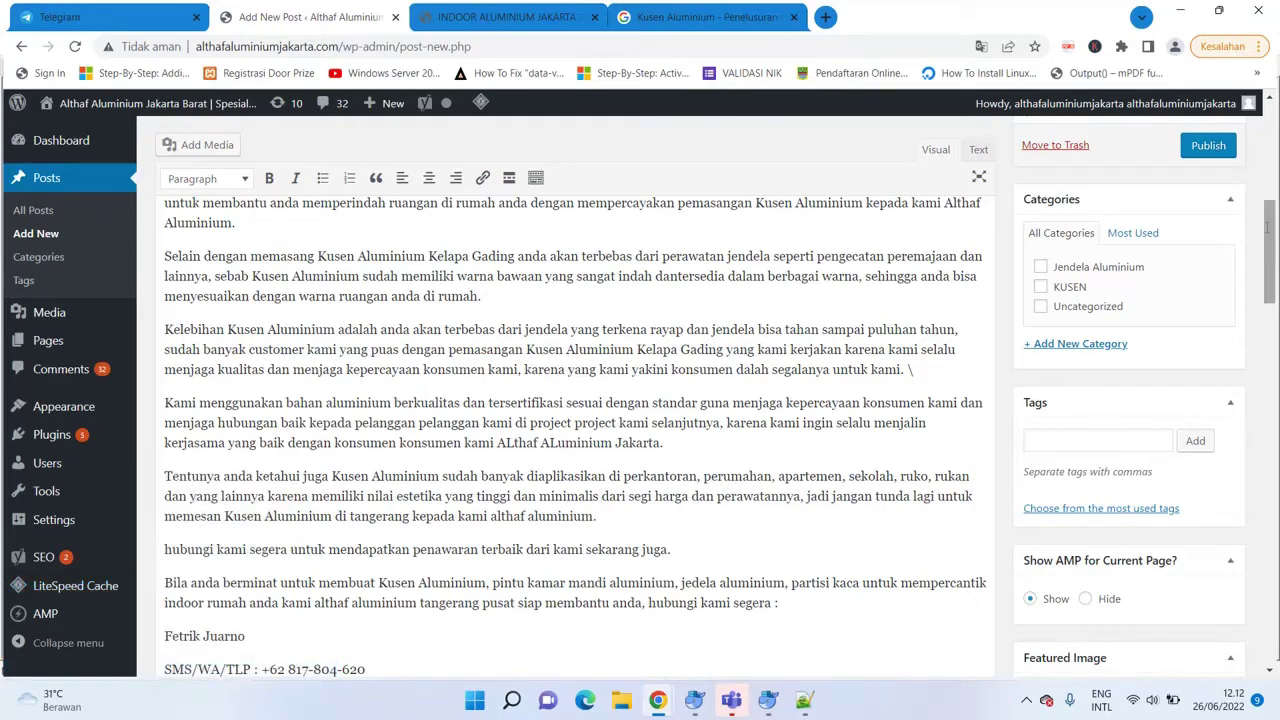
pyautogui.moveTo(1266, 224); pyautogui.dragTo(1272, 352)
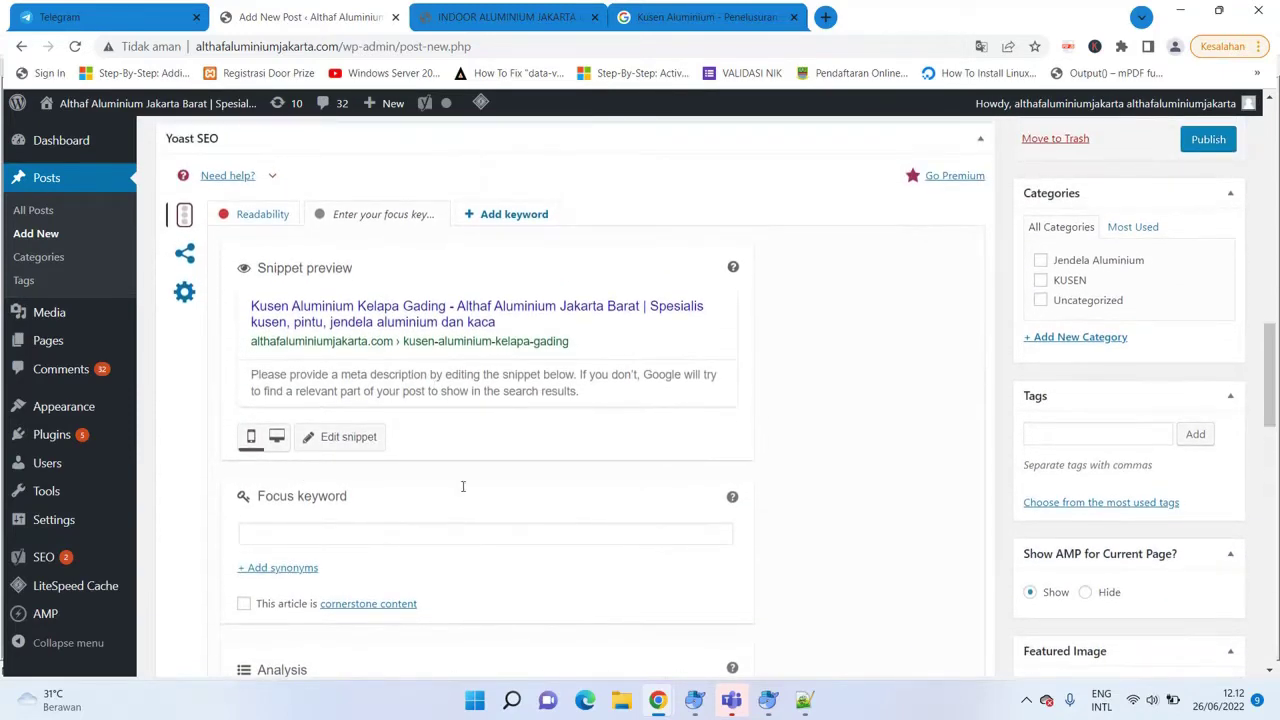
# Enter 'Kusen Aluminium Kelapa Gading' as the Yoast focus keyword and check the Good SEO rating.
pyautogui.click(286, 541)
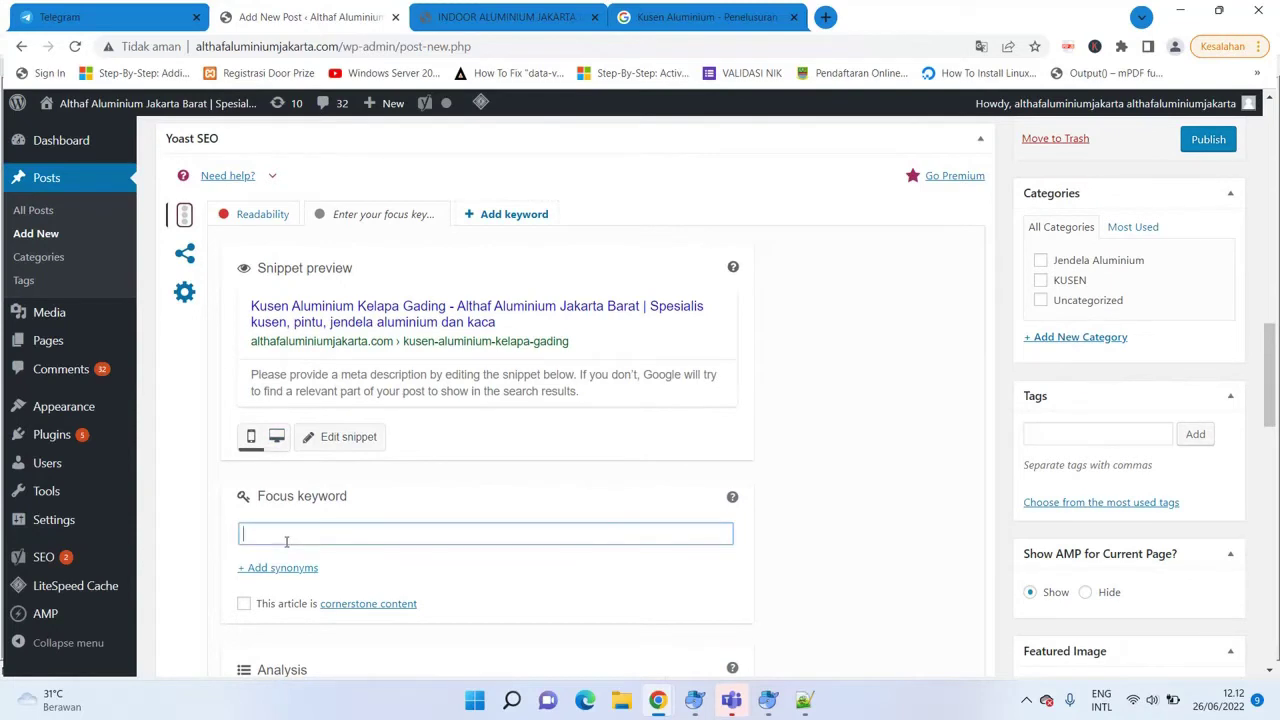
pyautogui.write('Kusen Aluminium')
pyautogui.press('BackSpace')
pyautogui.press('BackSpace')
pyautogui.press('BackSpace')
pyautogui.press('BackSpace')
pyautogui.press('BackSpace')
pyautogui.press('BackSpace')
pyautogui.press('BackSpace')
pyautogui.press('BackSpace')
pyautogui.write('luminiu')
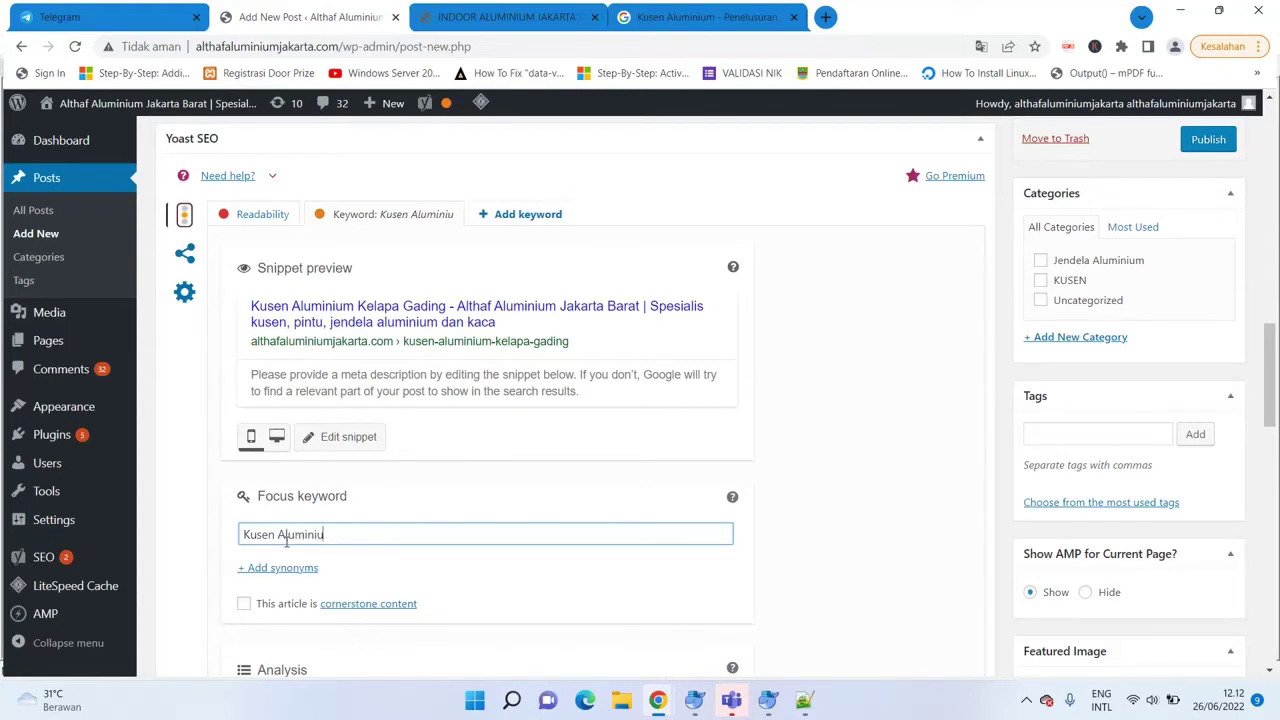
pyautogui.write('m')
pyautogui.write('Kel')
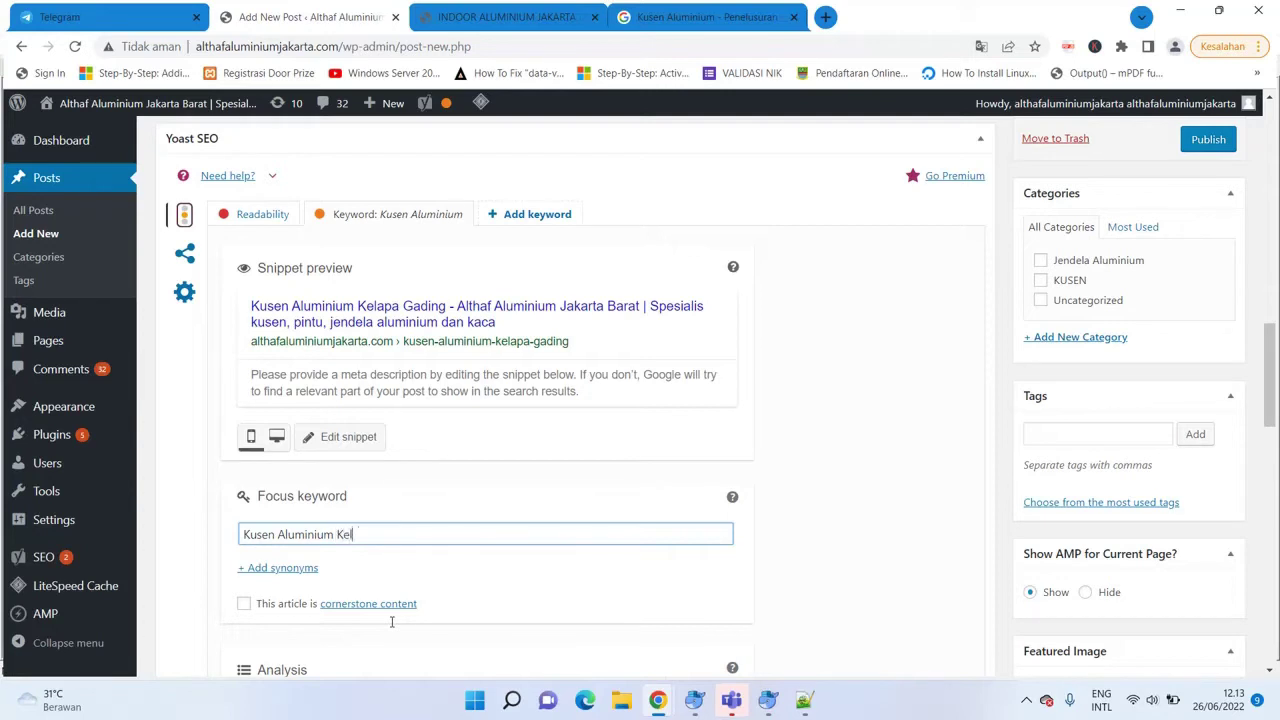
pyautogui.write('apa Gading')
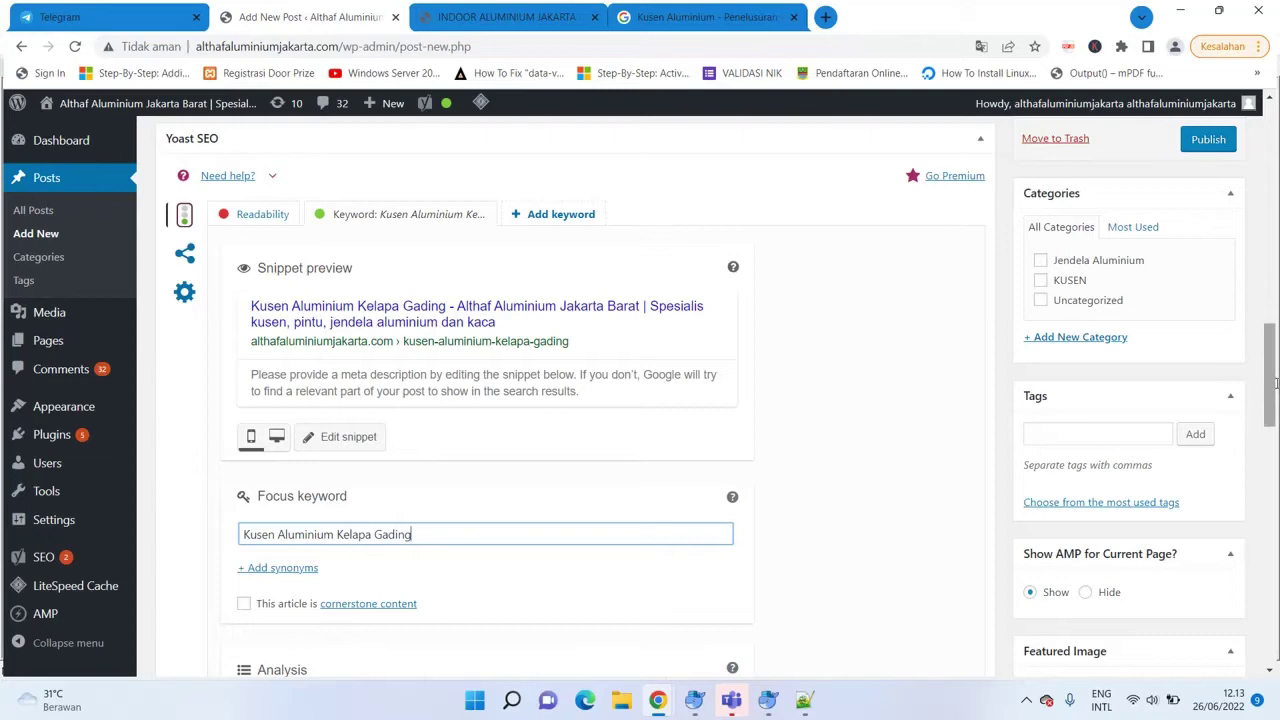
pyautogui.scroll(-2, 1275, 383)
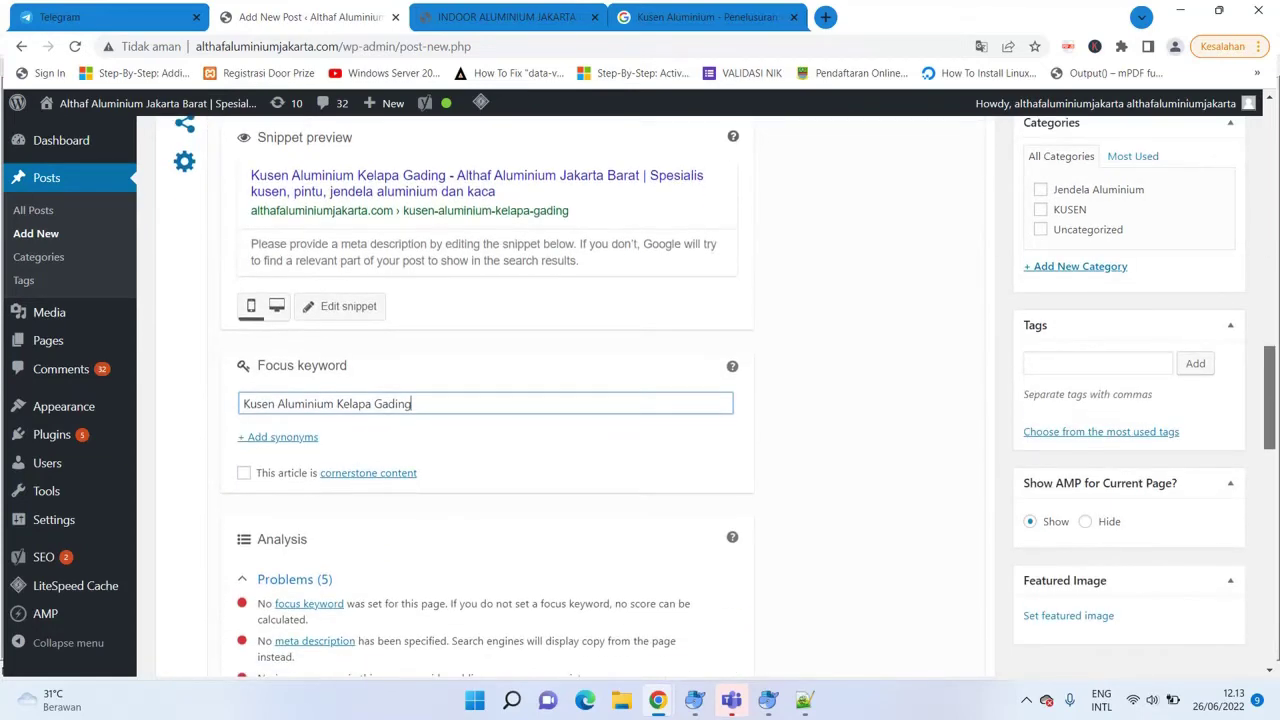
pyautogui.scroll(-1, 724, 397)
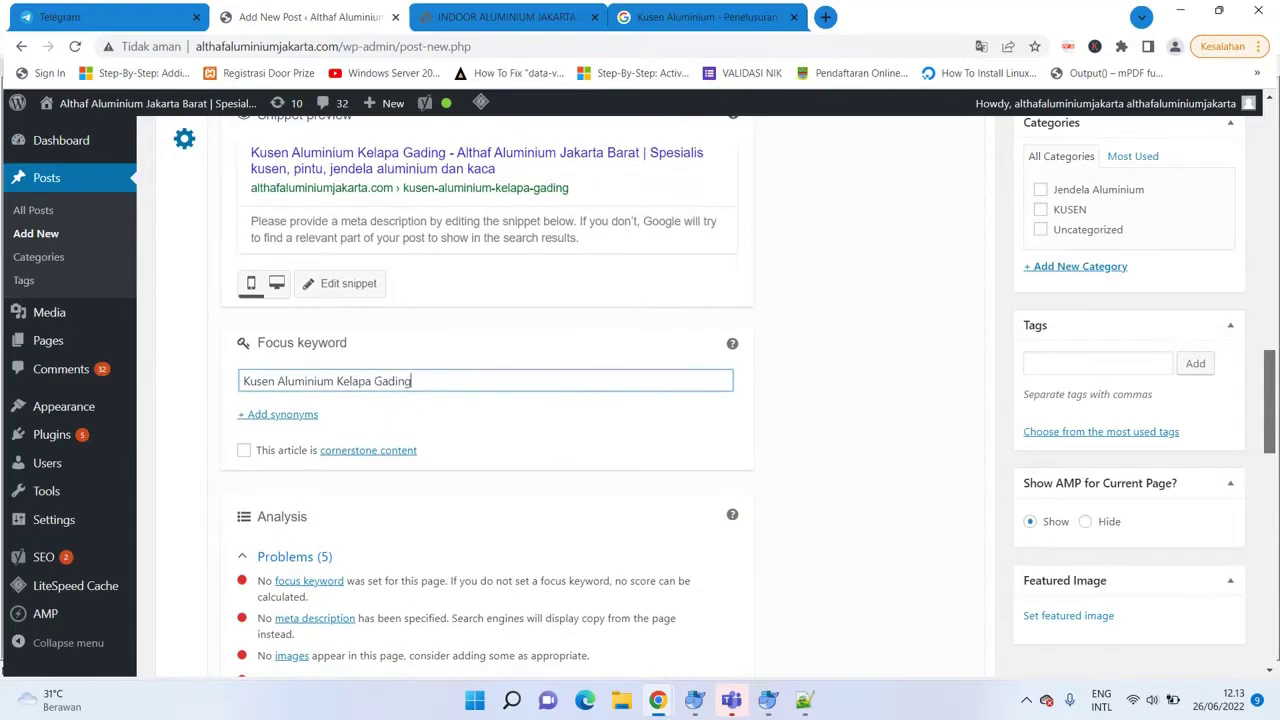
pyautogui.scroll(-4, 575, 395)
pyautogui.scroll(3, 805, 386)
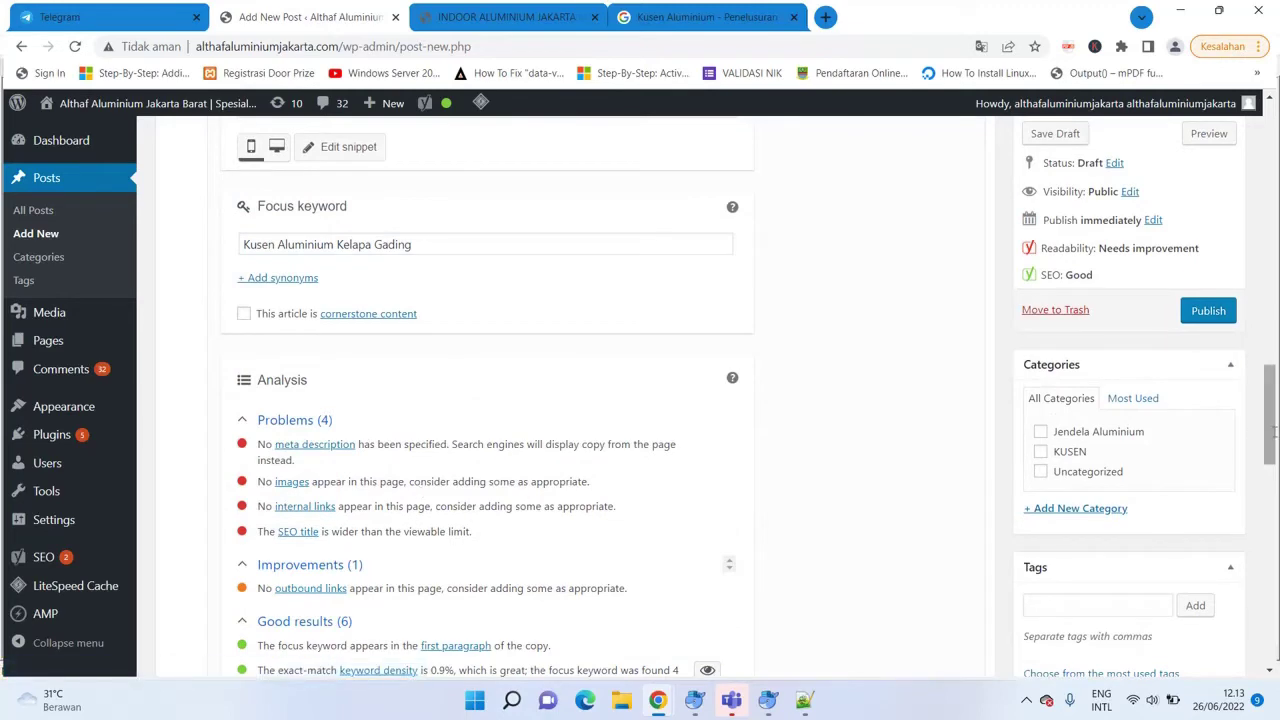
pyautogui.moveTo(1269, 420); pyautogui.dragTo(1269, 470)
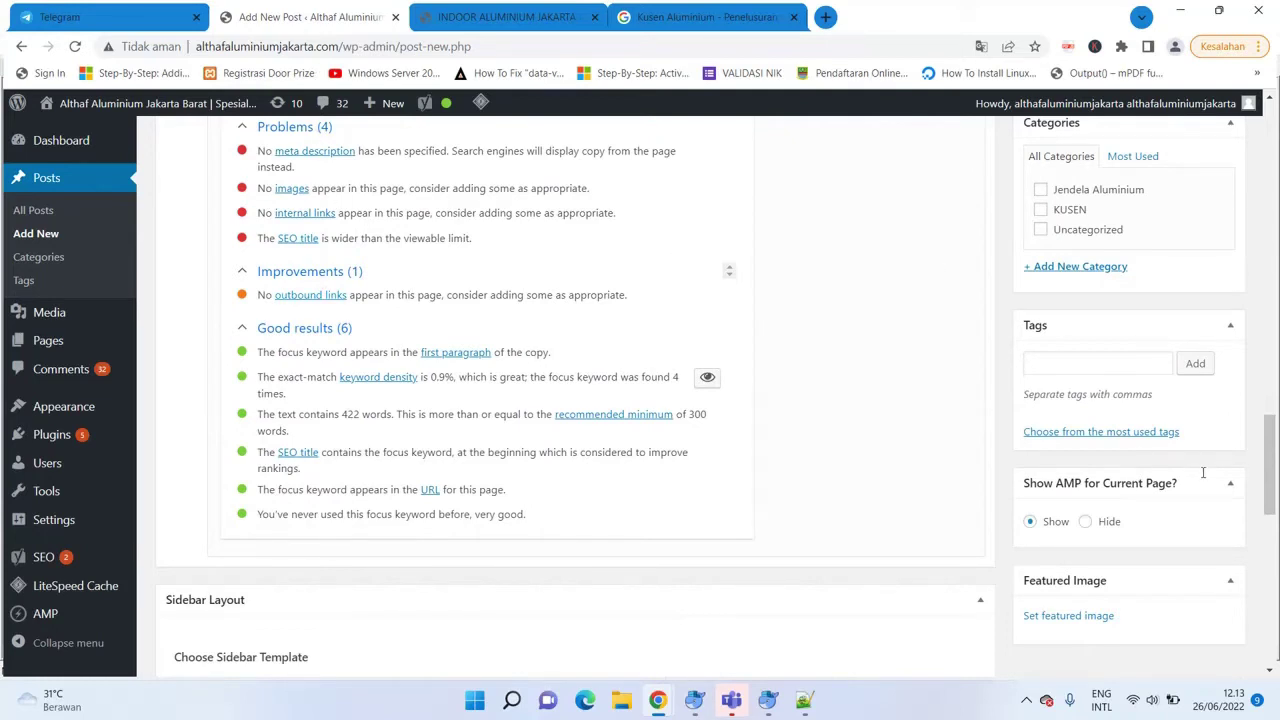
pyautogui.moveTo(1270, 463); pyautogui.dragTo(1270, 434)
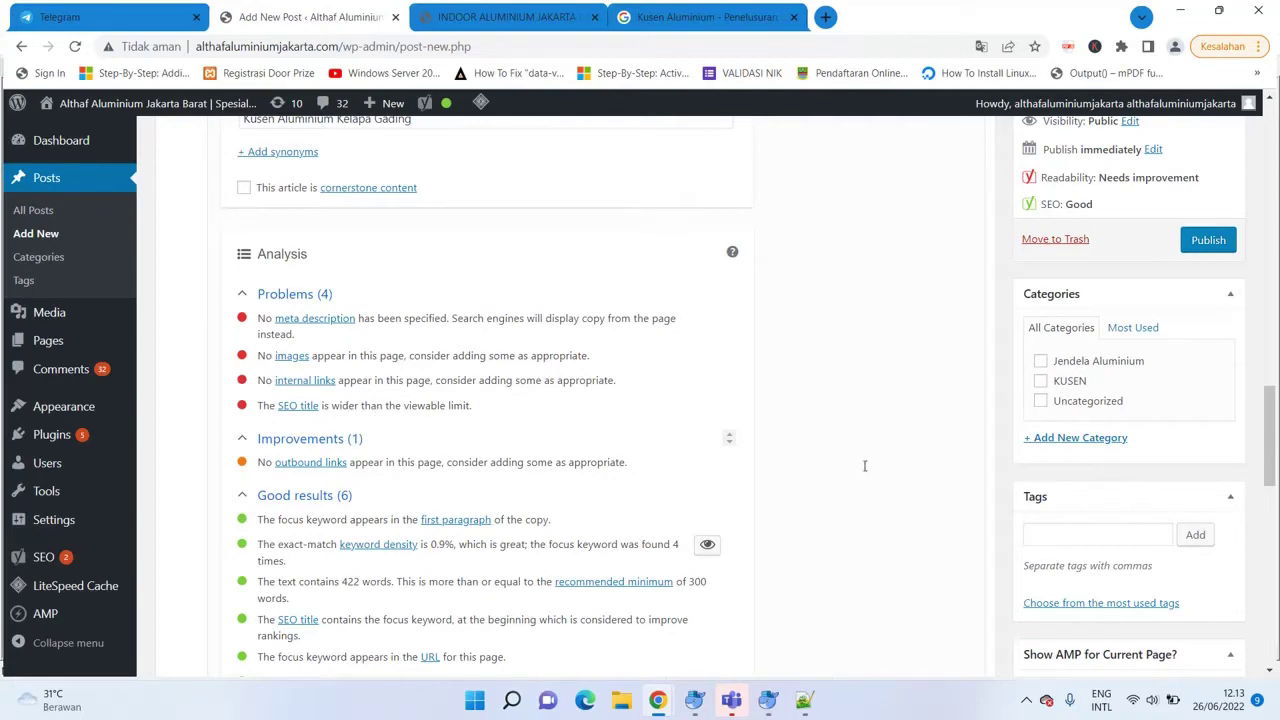
pyautogui.moveTo(1270, 440); pyautogui.dragTo(1270, 372)
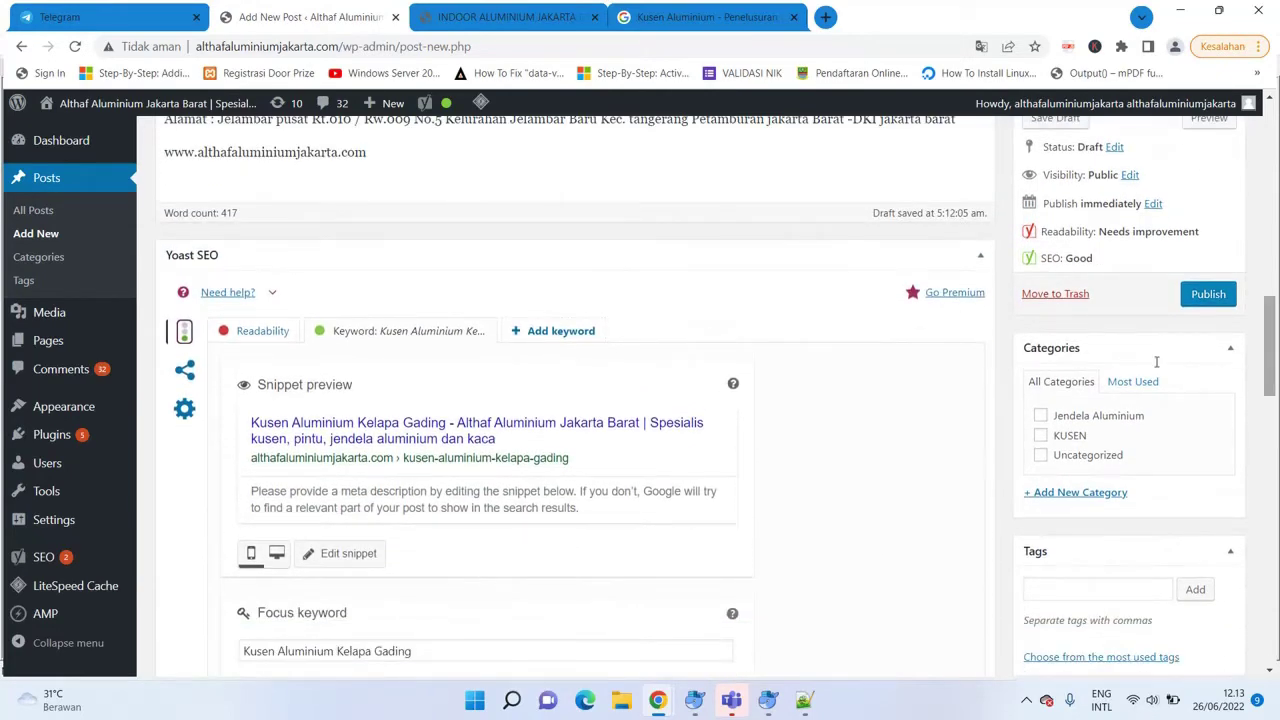
# In the Yoast snippet editor, replace the site title after the Separator with 'Althaf Aluminium Spesialis Jakarta'.
pyautogui.click(328, 554)
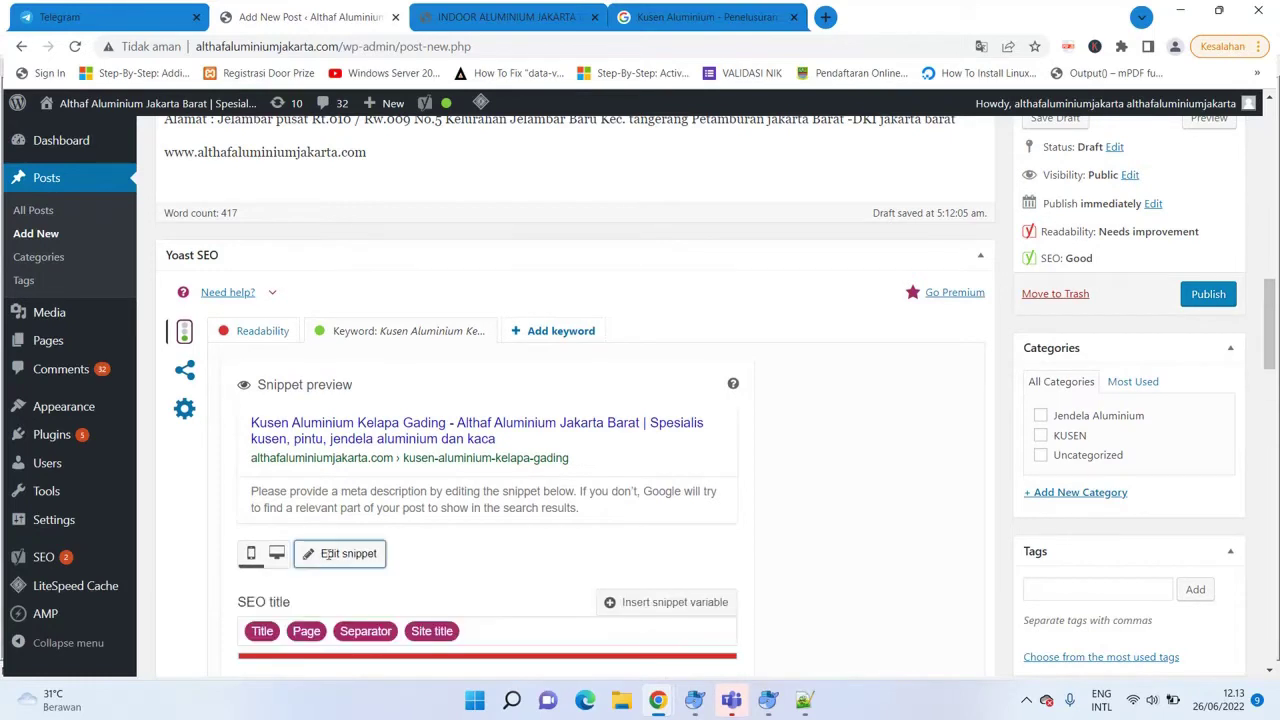
pyautogui.click(482, 628)
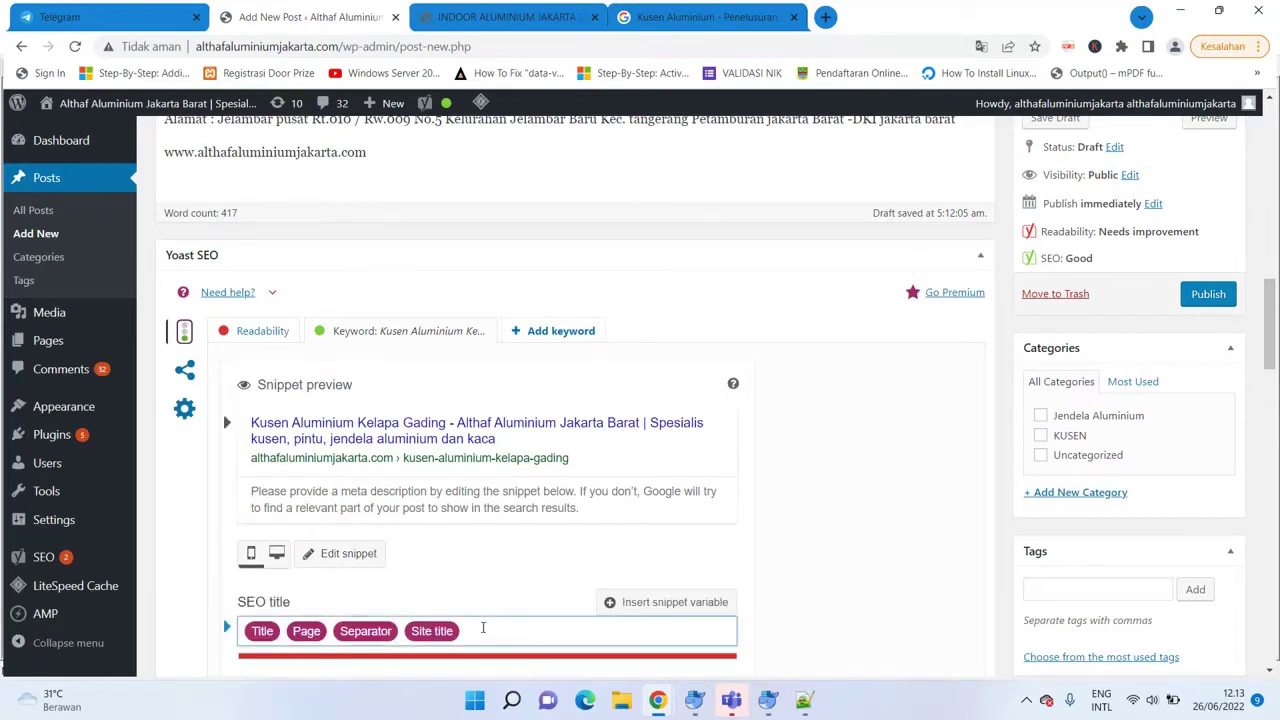
pyautogui.press('BackSpace')
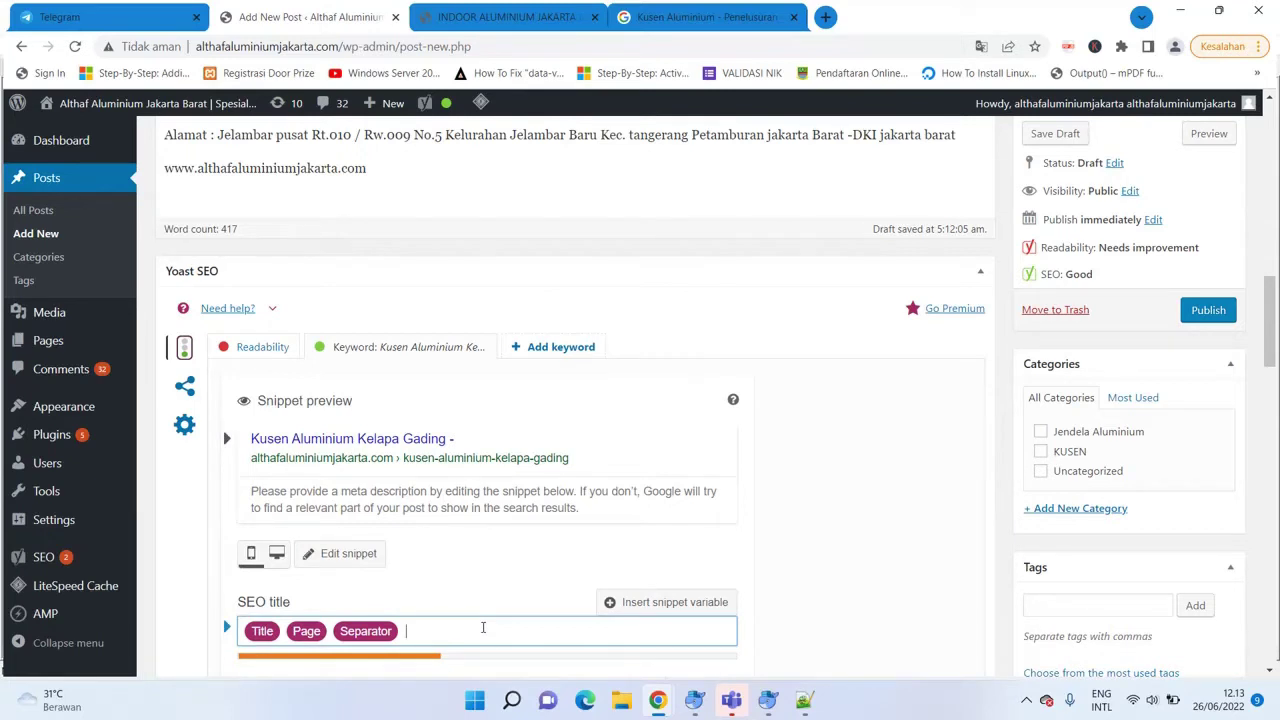
pyautogui.write('AL')
pyautogui.press('BackSpace')
pyautogui.write('lthaf ALumini')
pyautogui.press('BackSpace')
pyautogui.press('BackSpace')
pyautogui.press('BackSpace')
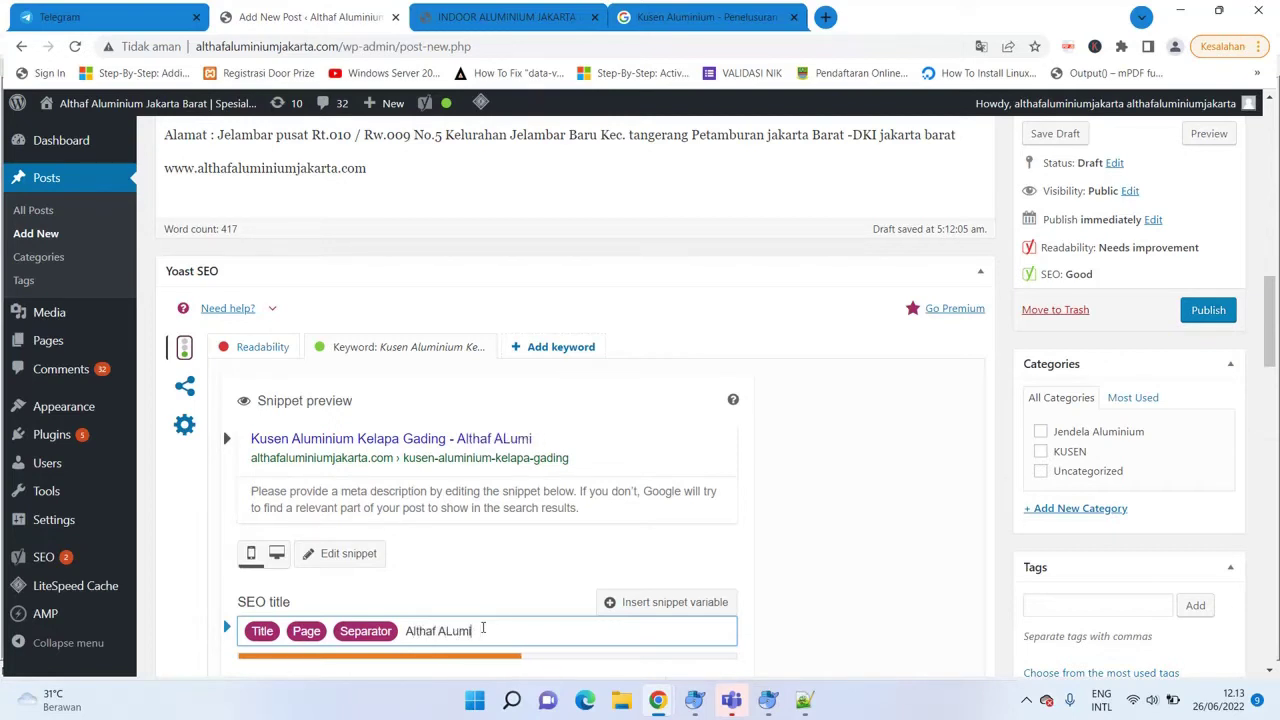
pyautogui.press('BackSpace')
pyautogui.press('BackSpace')
pyautogui.write('luminium Spec')
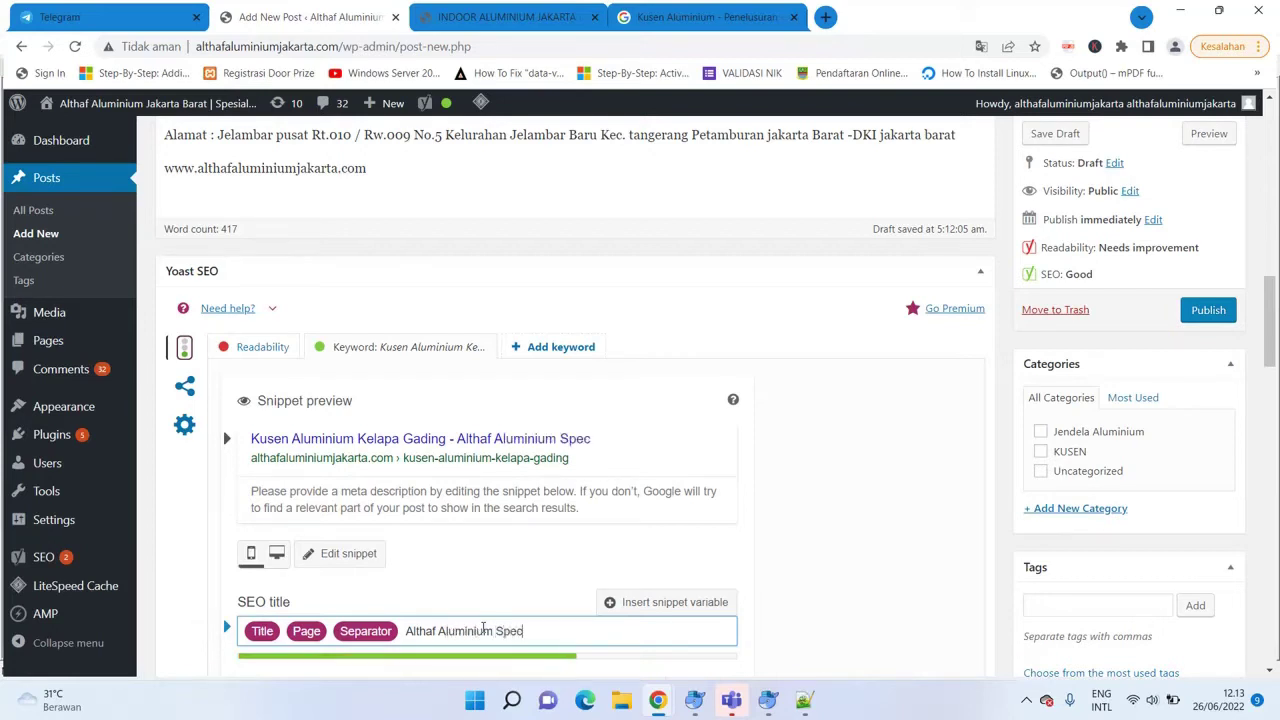
pyautogui.press('BackSpace')
pyautogui.write('sialis Jak')
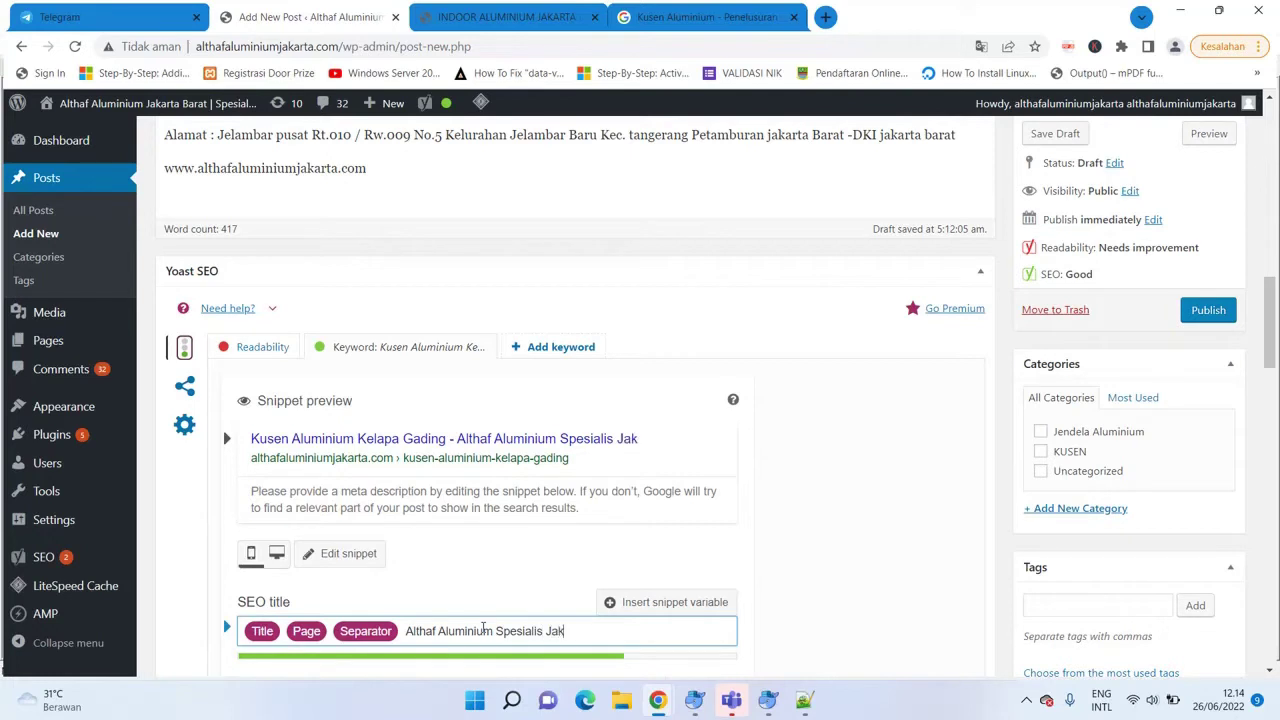
pyautogui.write('arta Barat')
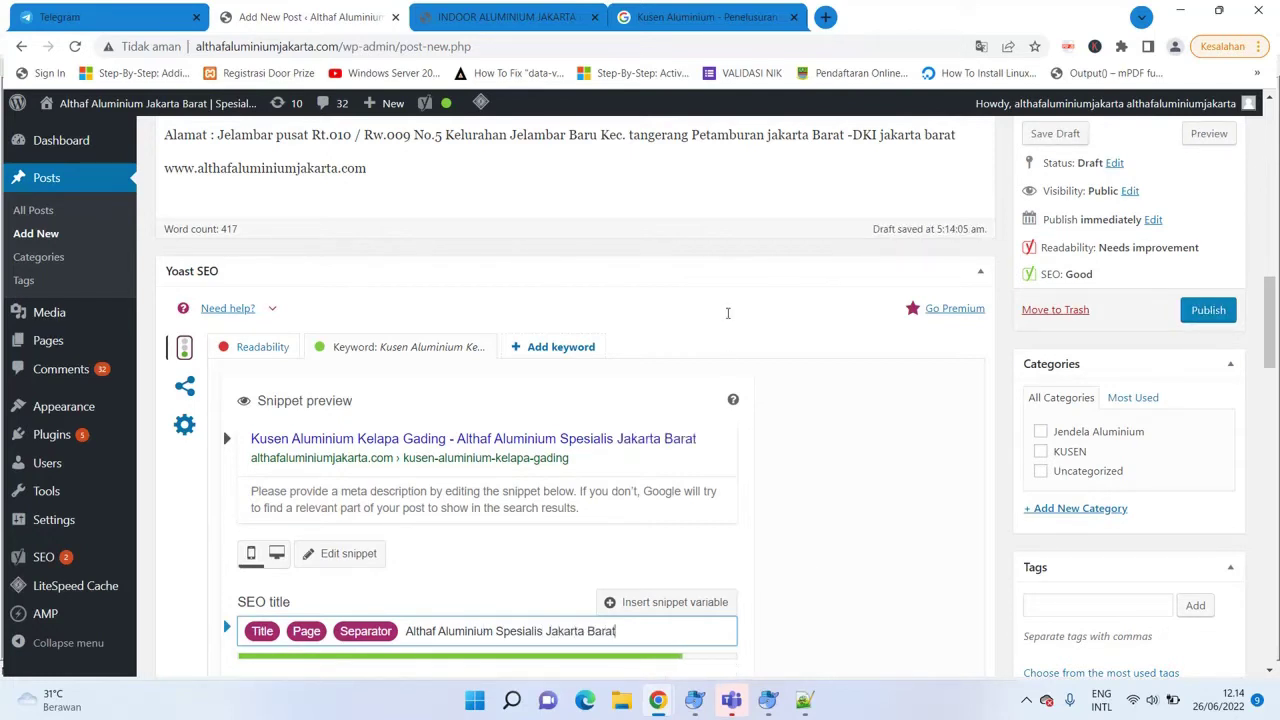
pyautogui.scroll(-1, 1268, 320)
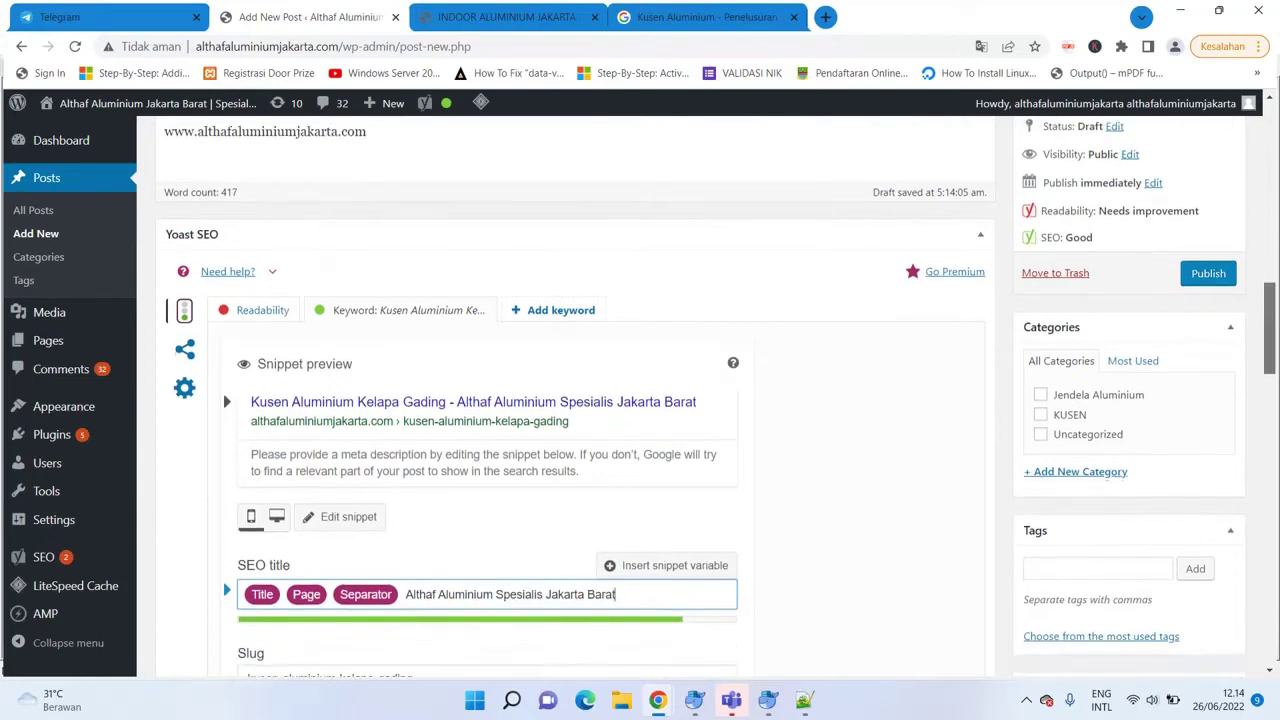
pyautogui.press('BackSpace')
pyautogui.press('BackSpace')
pyautogui.press('BackSpace')
pyautogui.press('BackSpace')
pyautogui.press('BackSpace')
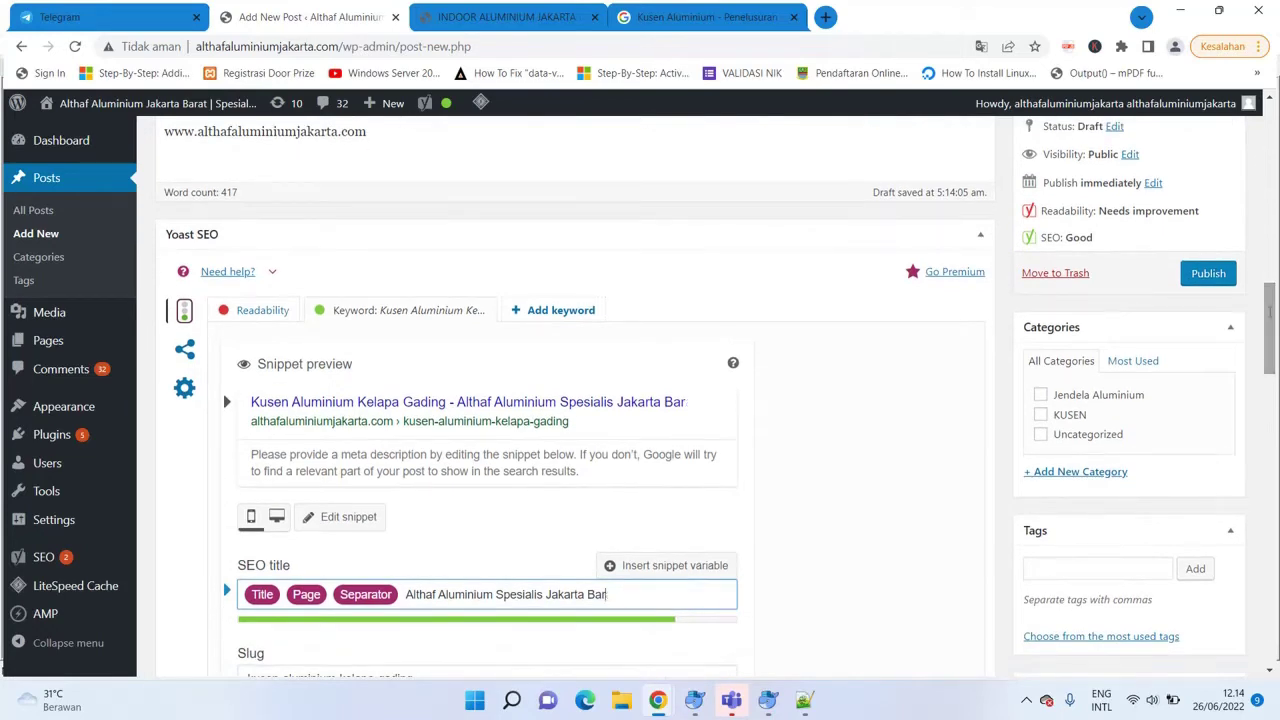
pyautogui.moveTo(1268, 312); pyautogui.dragTo(1268, 356)
# Correct 'tiggi' to 'tinggi' in the post's first paragraph.
pyautogui.click(545, 462)
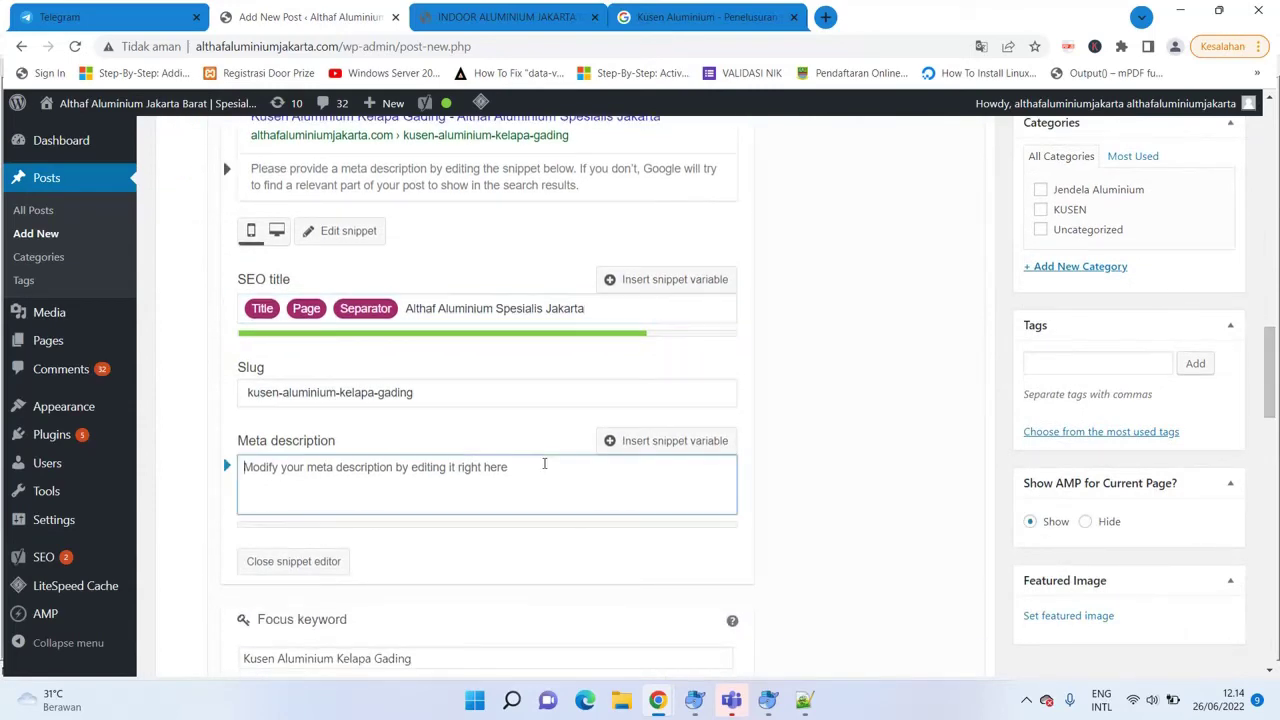
pyautogui.moveTo(1268, 372); pyautogui.dragTo(1268, 172)
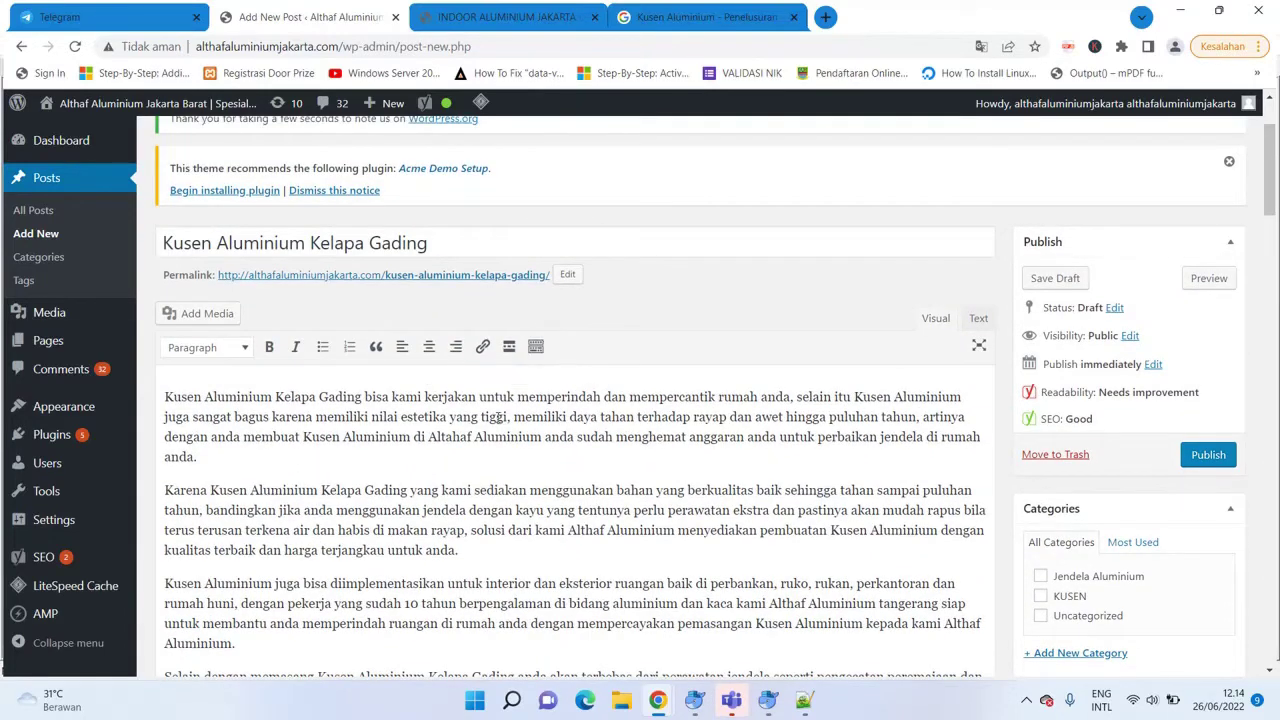
pyautogui.click(491, 417)
pyautogui.write('n')
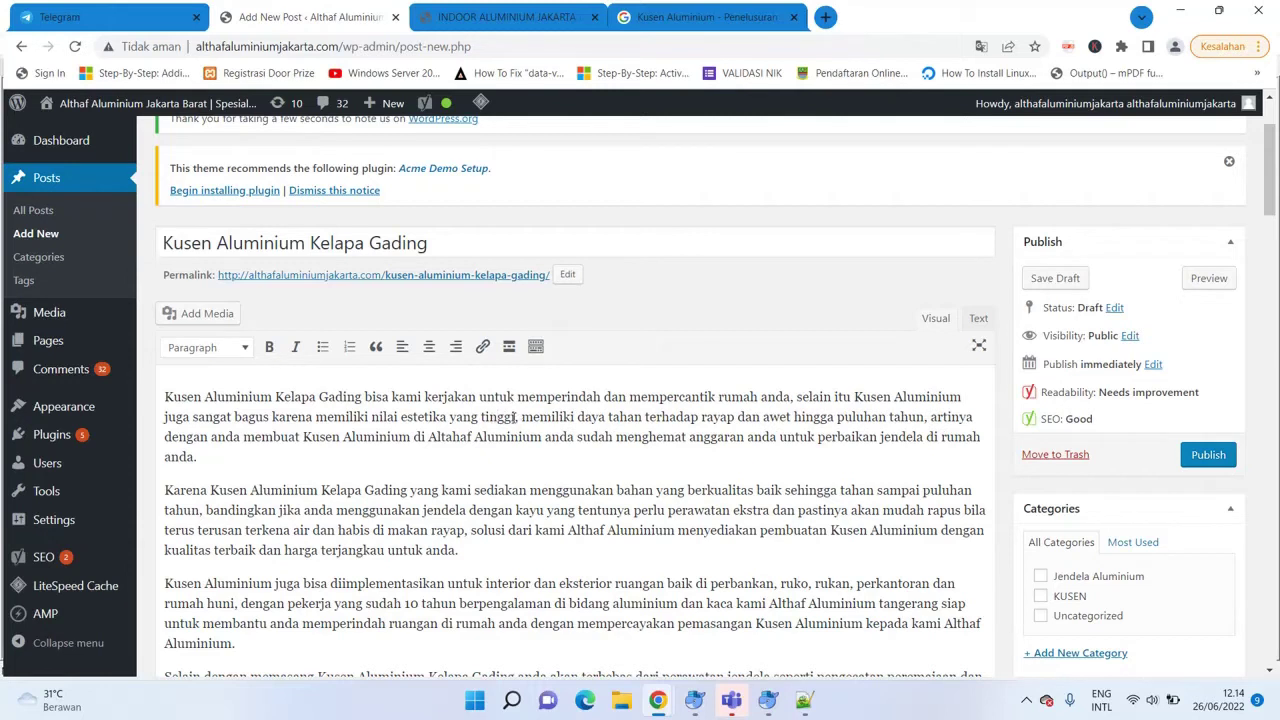
# Copy the first paragraph's opening sentence into the Yoast meta description.
pyautogui.moveTo(515, 417); pyautogui.dragTo(132, 385)
pyautogui.hotkey('ctrl', 'c')
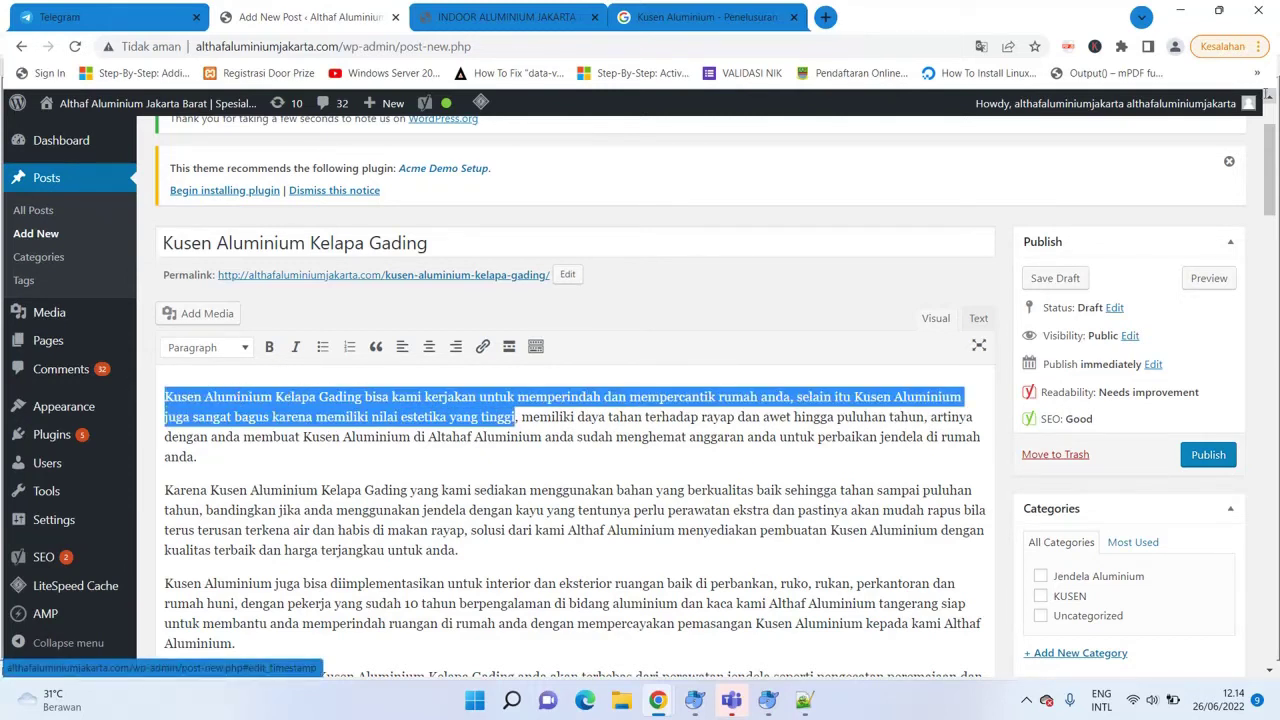
pyautogui.moveTo(1266, 147); pyautogui.dragTo(1268, 366)
pyautogui.click(461, 335)
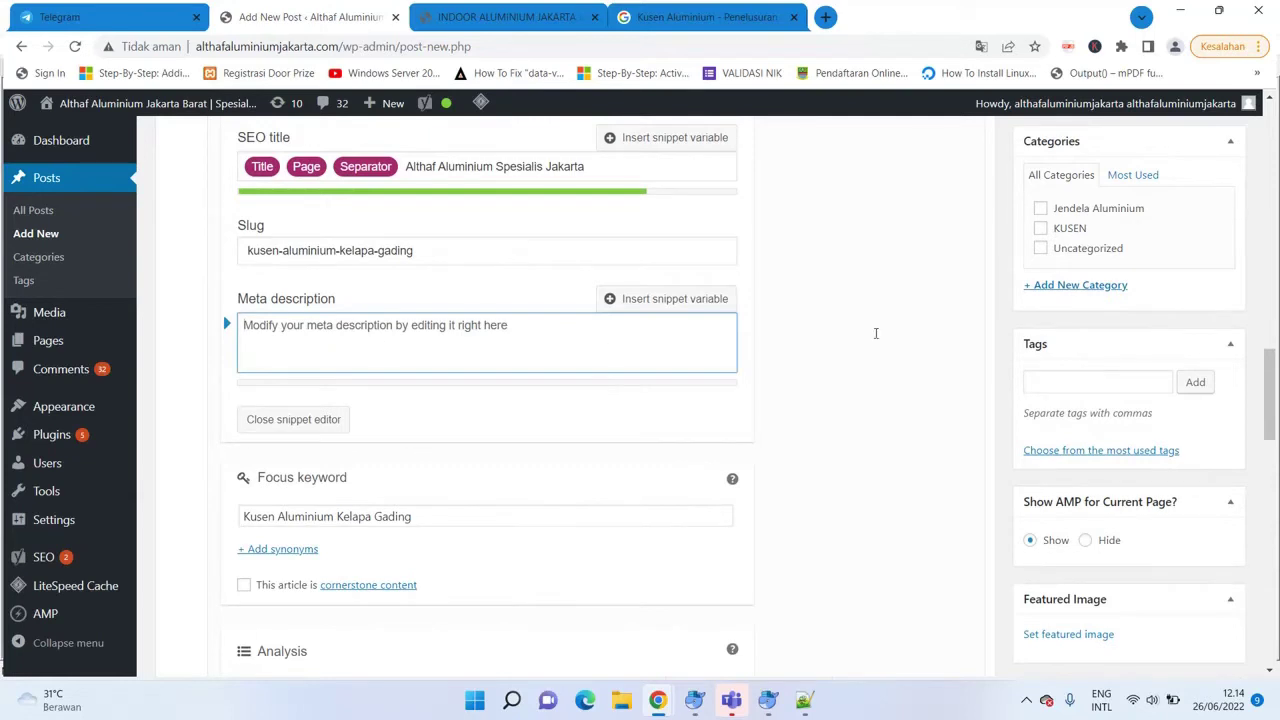
pyautogui.scroll(1, 1001, 344)
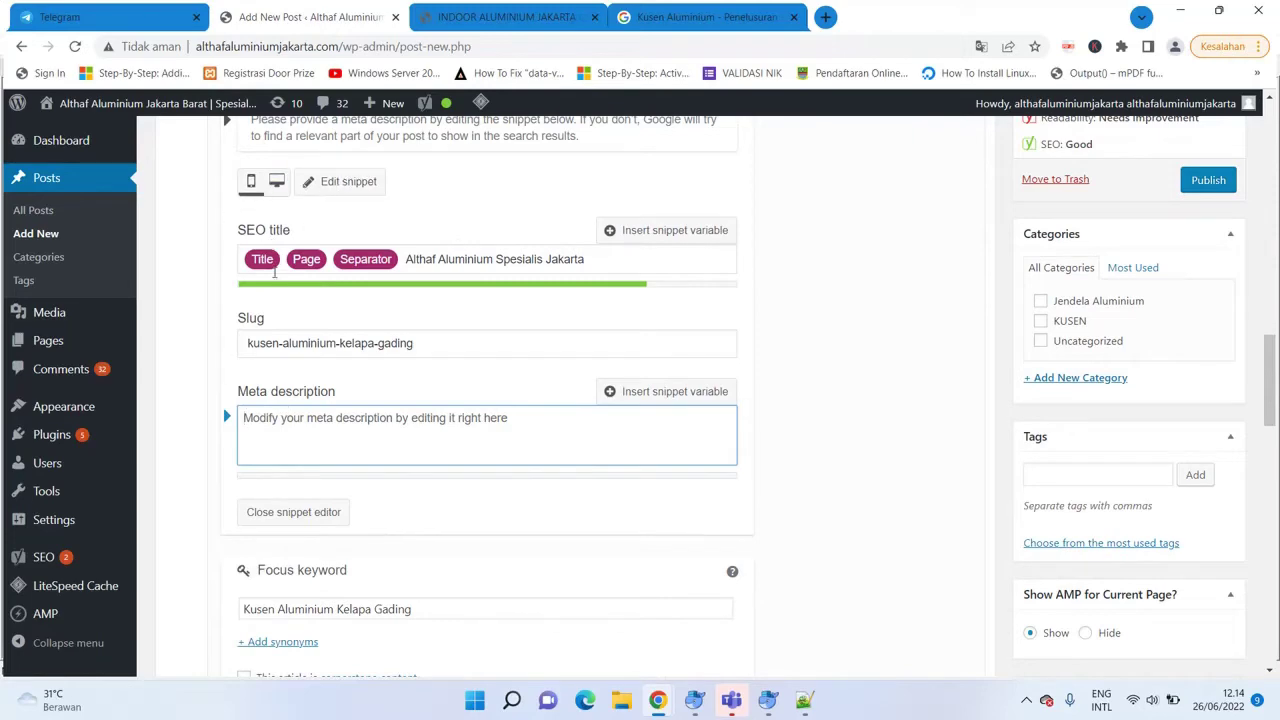
pyautogui.scroll(4, 1266, 362)
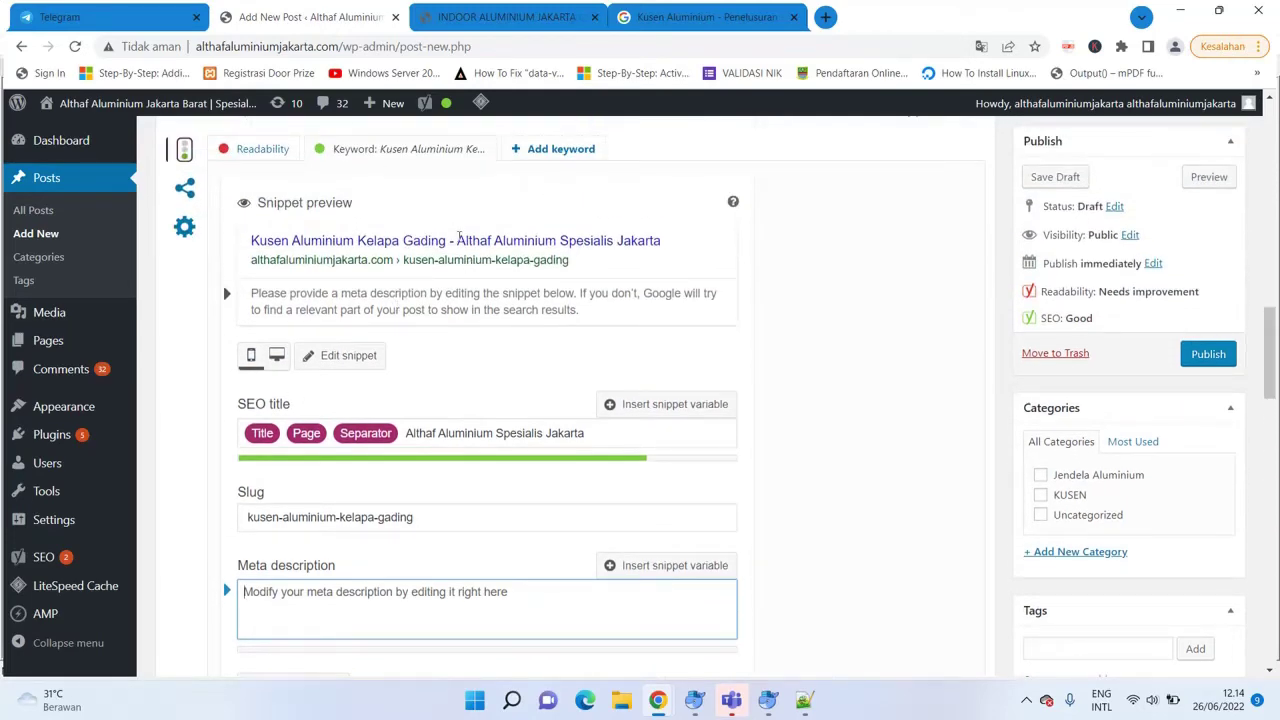
pyautogui.scroll(-5, 1268, 355)
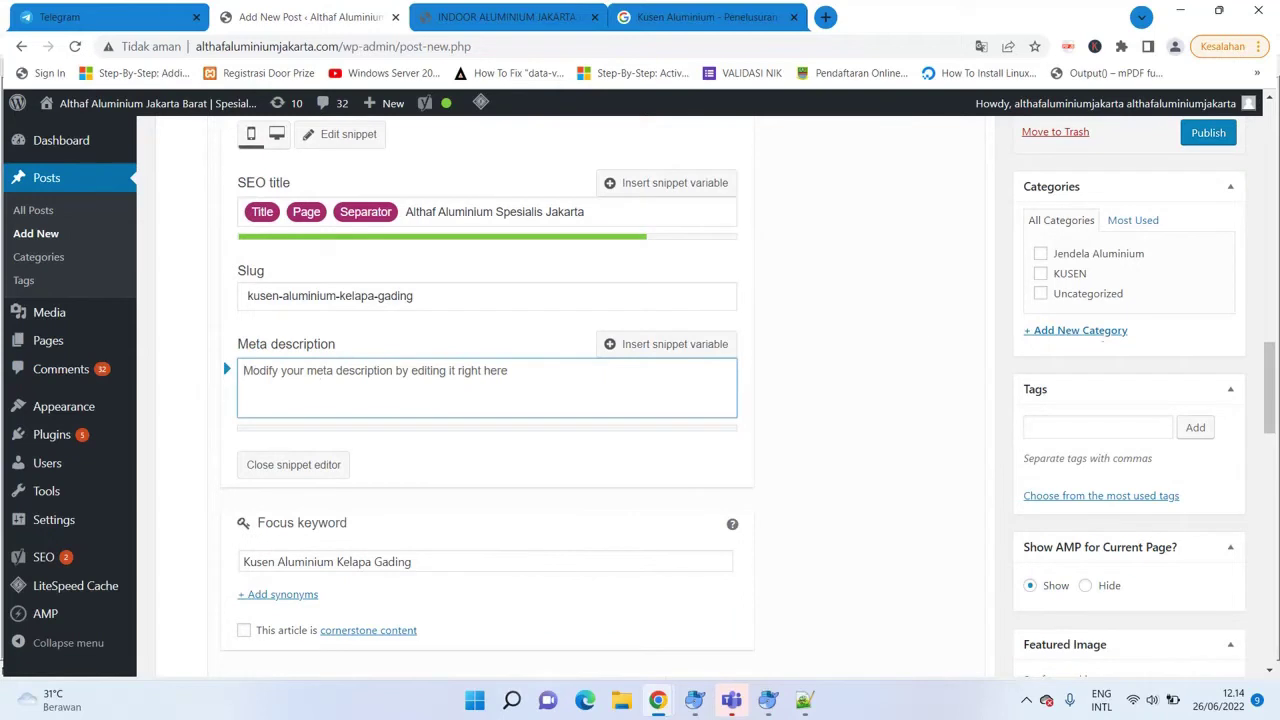
pyautogui.scroll(3, 1268, 390)
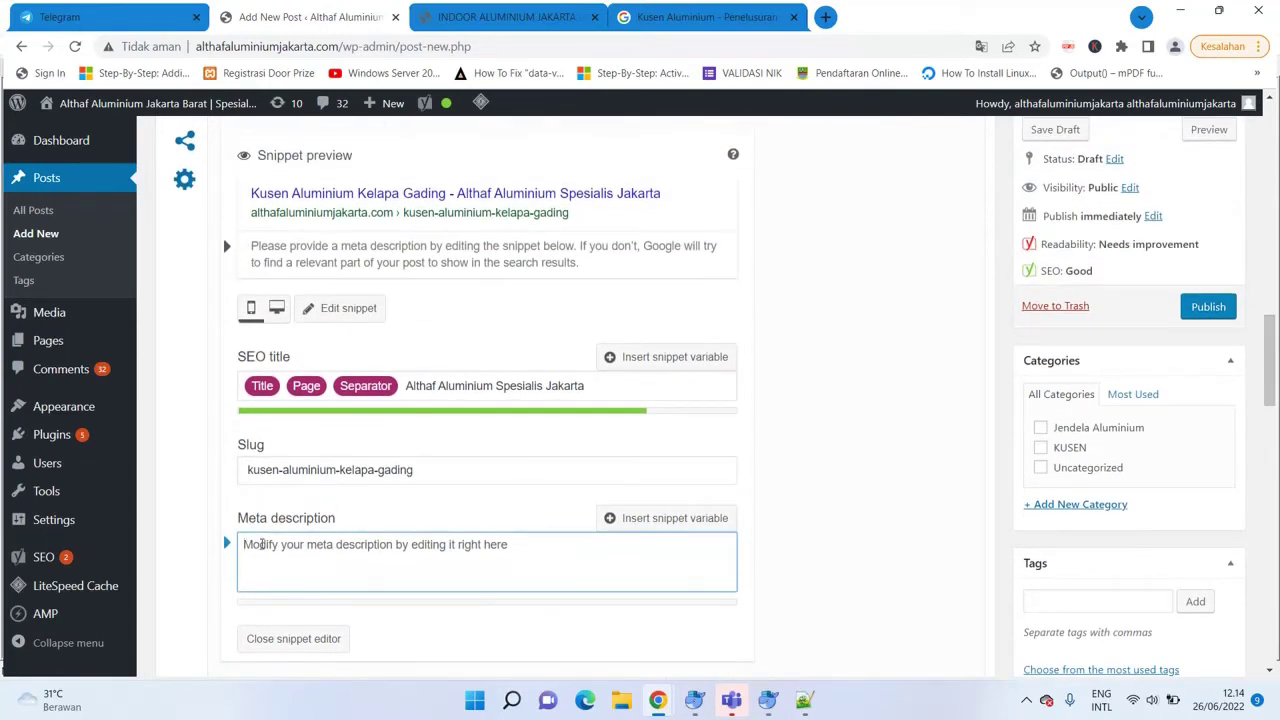
pyautogui.hotkey('ctrl', 'v')
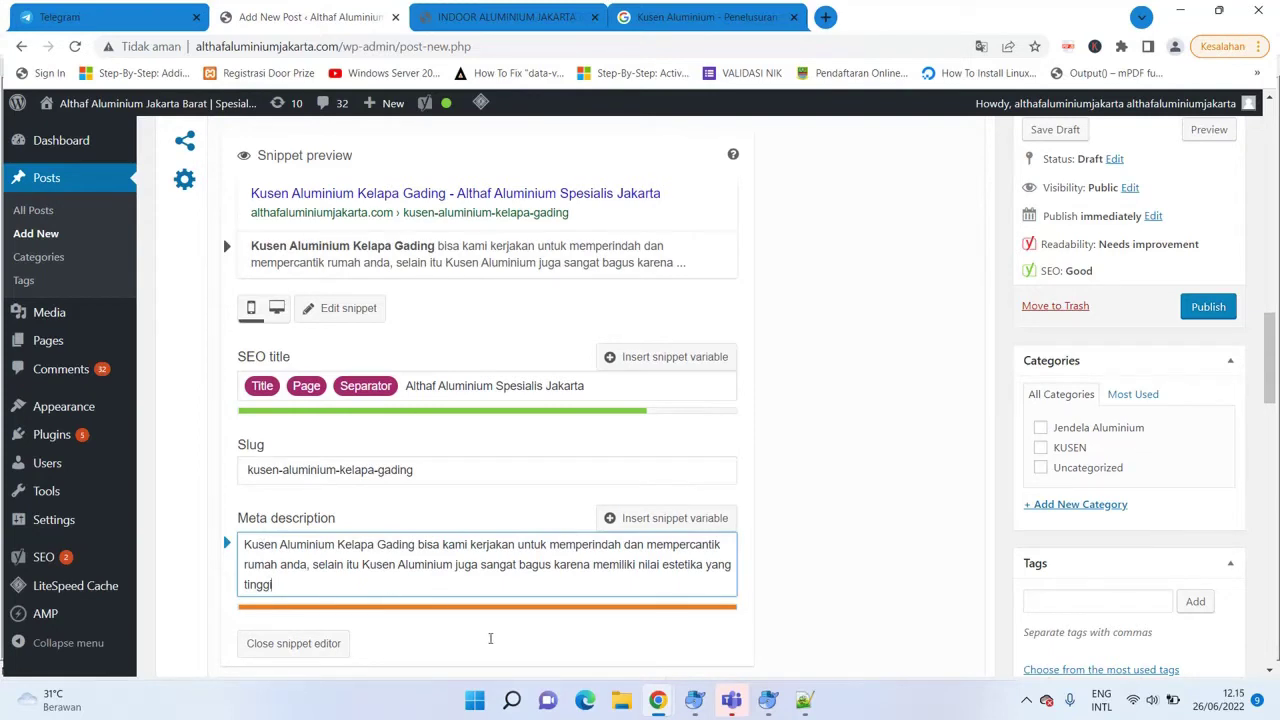
# End the meta description with 'untuk rumah anda' and trim it until its length rates green.
pyautogui.moveTo(490, 586); pyautogui.dragTo(555, 561)
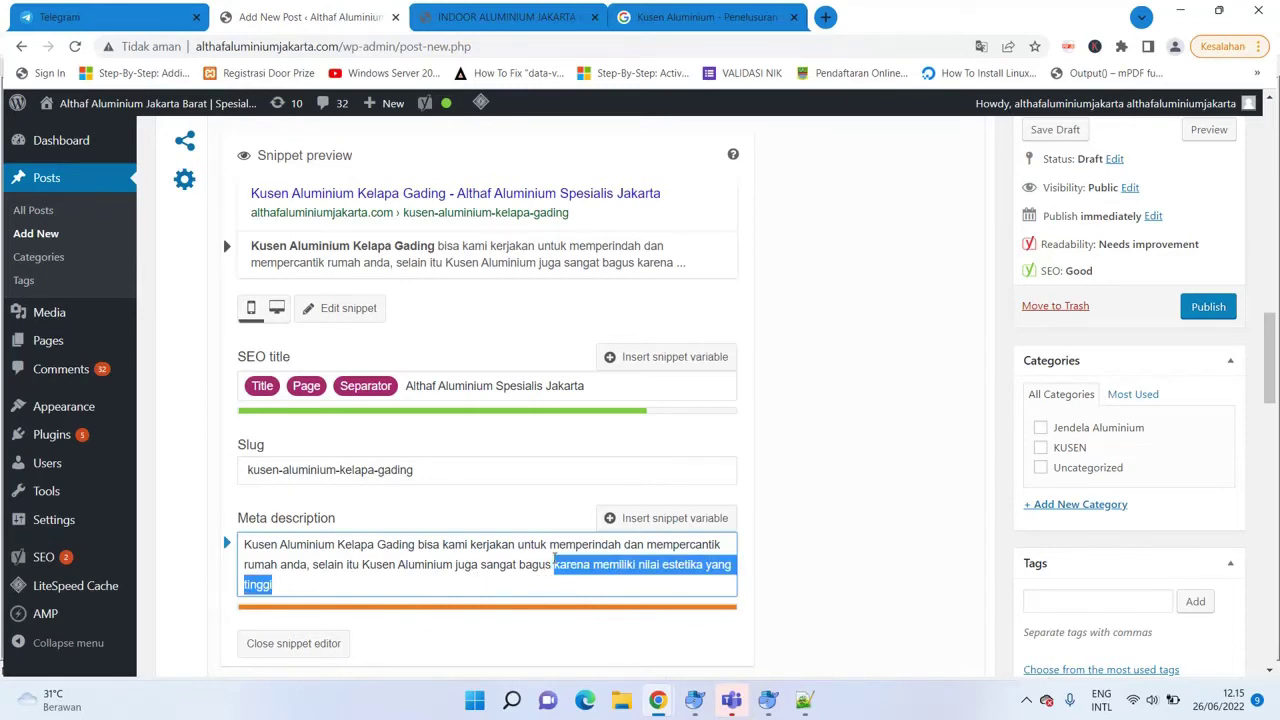
pyautogui.press('BackSpace')
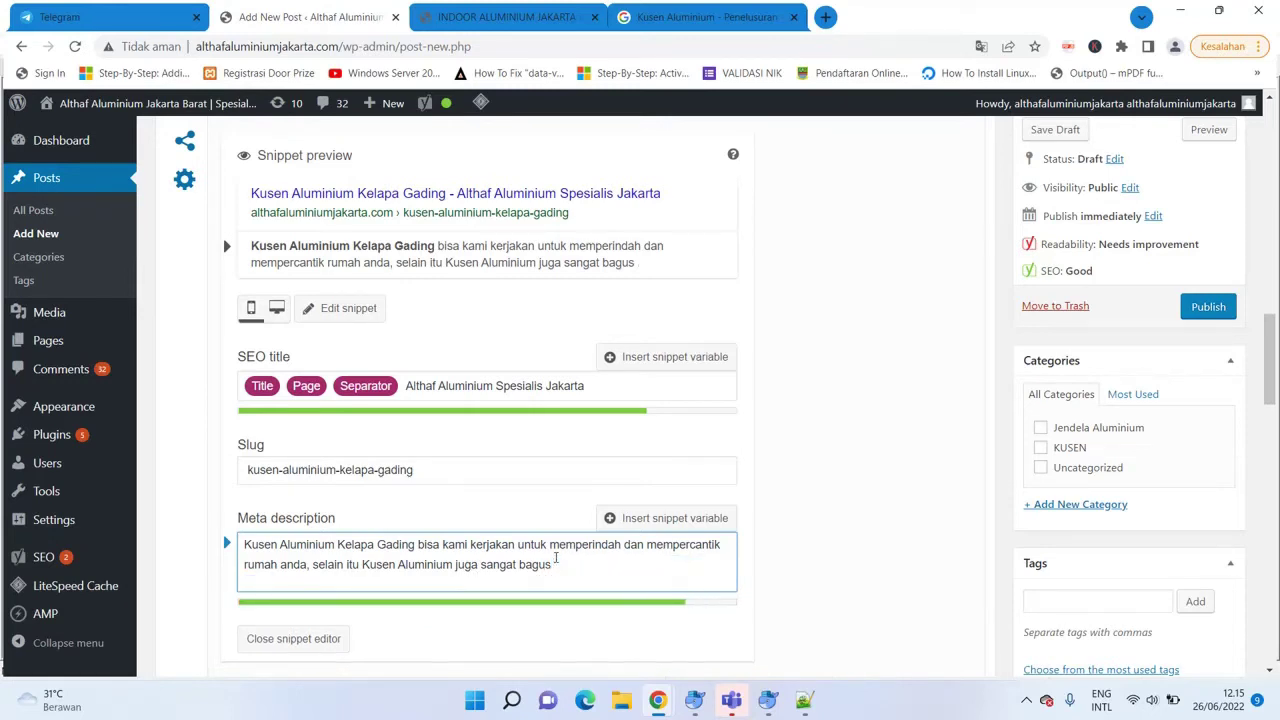
pyautogui.write('untuk rumah ')
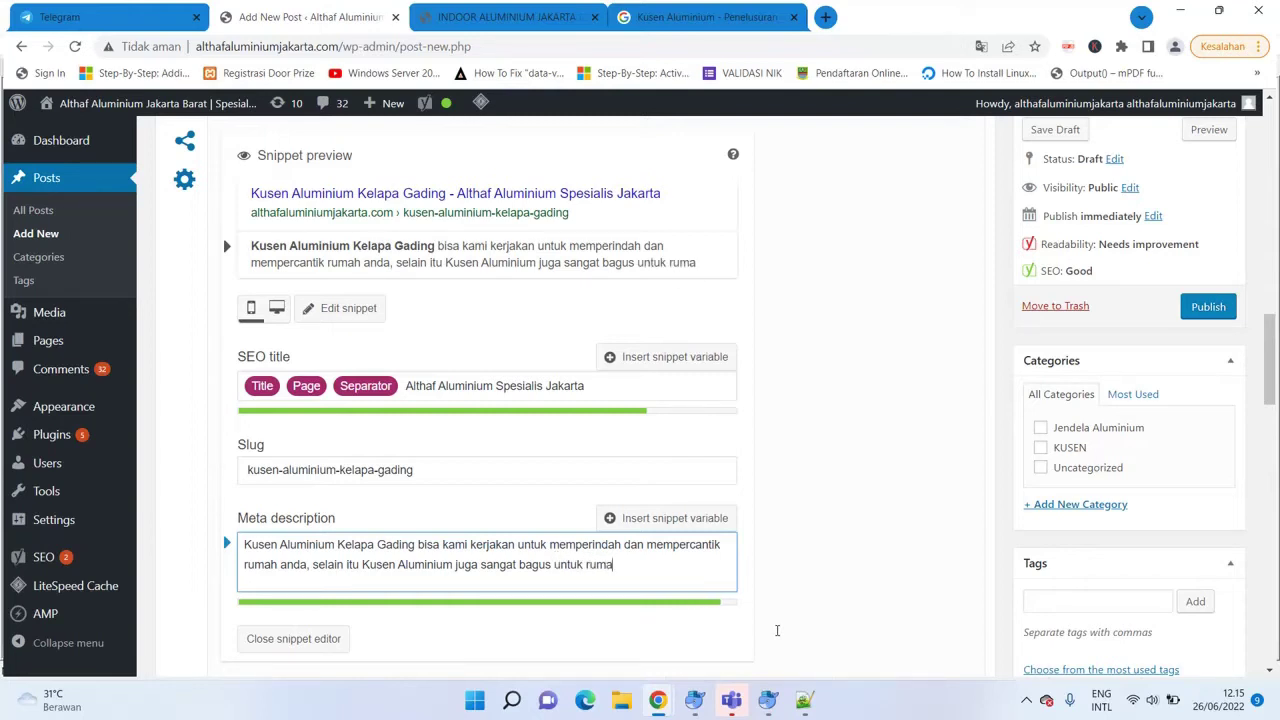
pyautogui.write('anda')
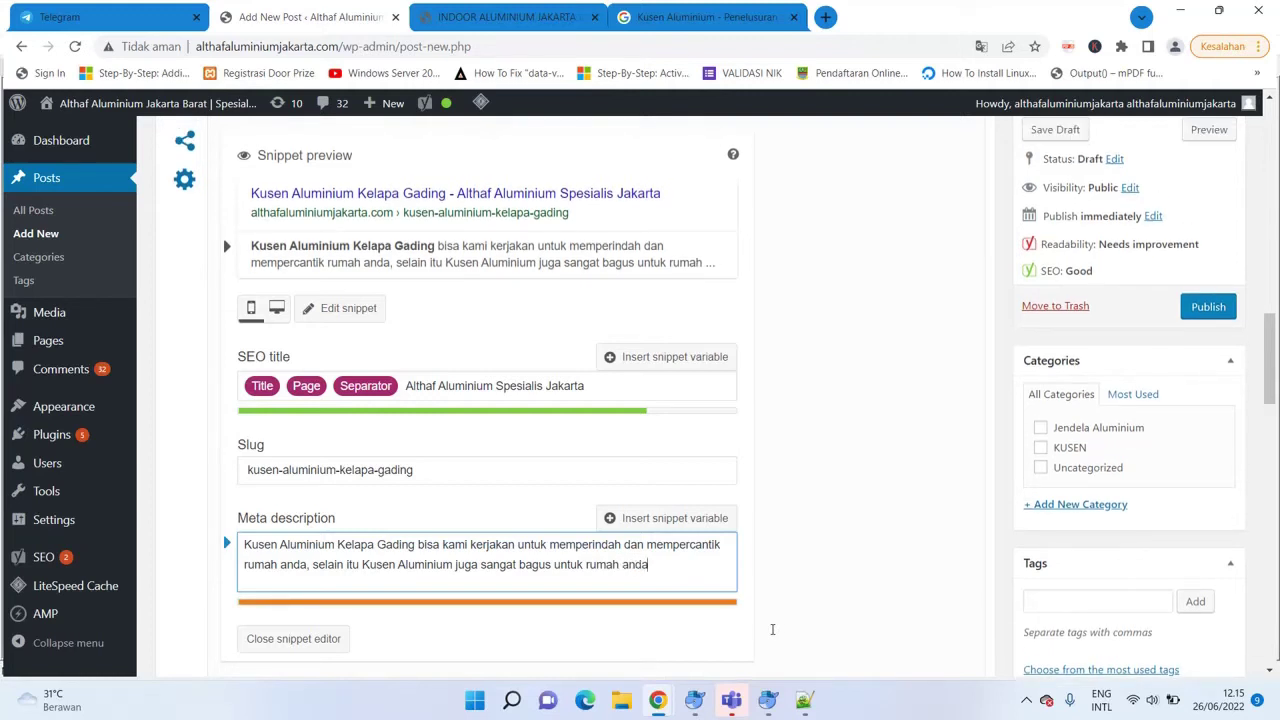
pyautogui.press('BackSpace')
pyautogui.press('BackSpace')
pyautogui.press('BackSpace')
pyautogui.press('BackSpace')
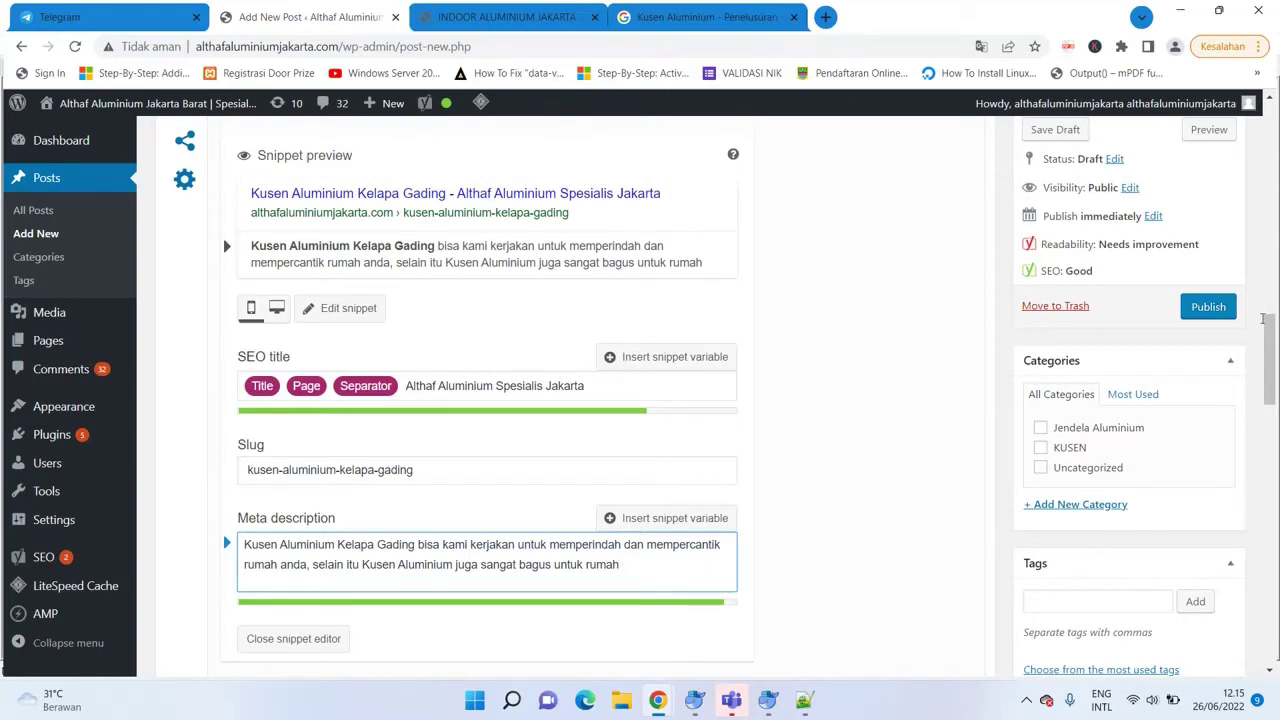
pyautogui.scroll(-1, 710, 618)
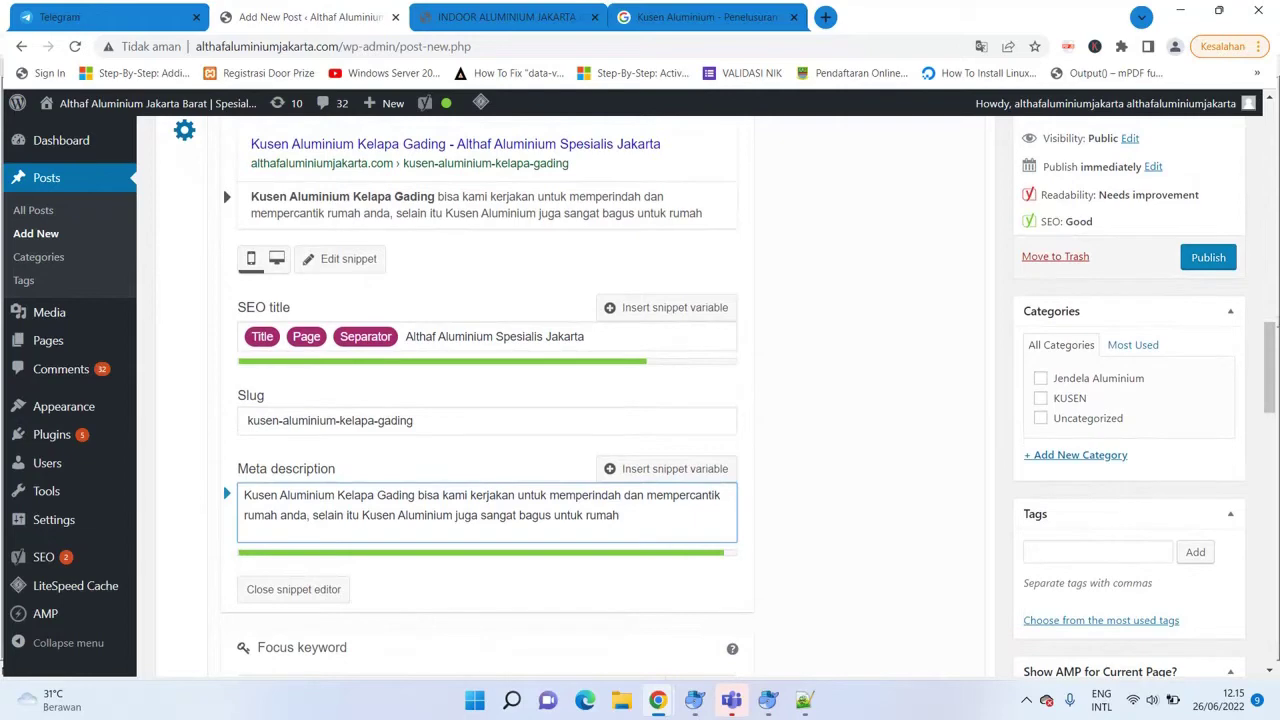
pyautogui.moveTo(1266, 345); pyautogui.dragTo(1266, 426)
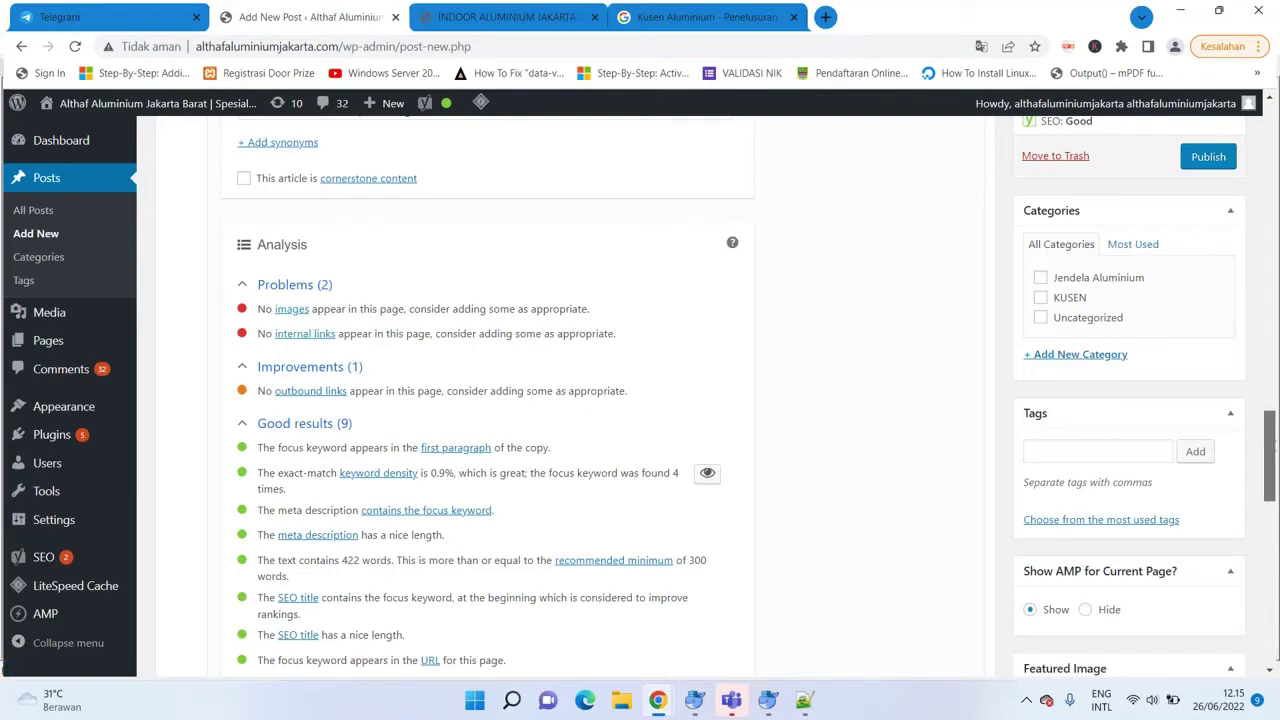
pyautogui.scroll(1, 1269, 455)
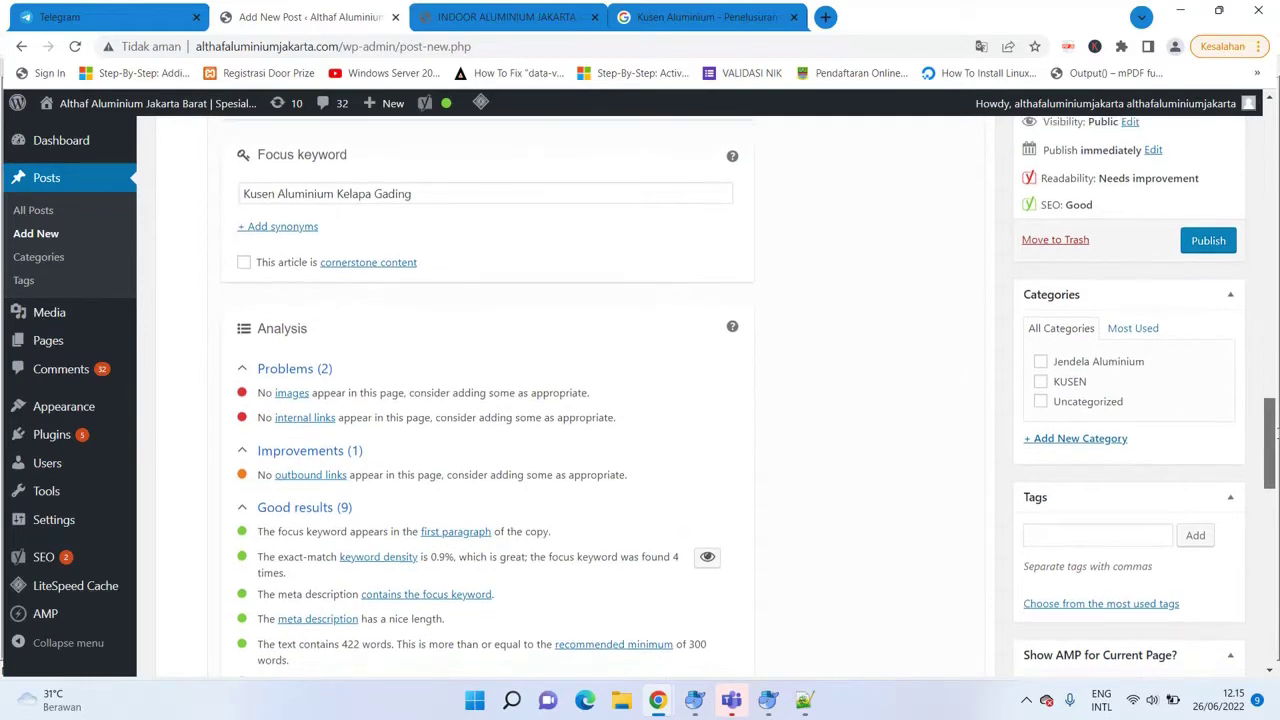
pyautogui.scroll(-1, 1269, 445)
pyautogui.scroll(2, 1269, 430)
pyautogui.scroll(2, 1275, 383)
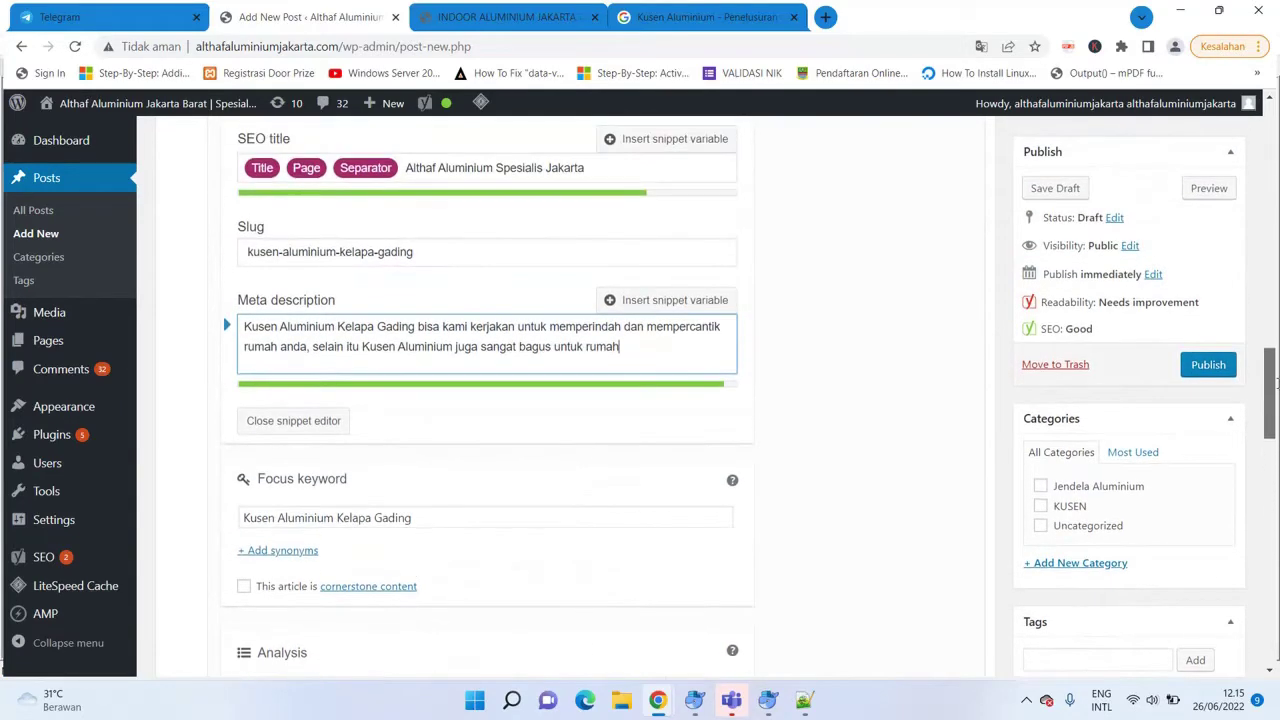
pyautogui.moveTo(1276, 383); pyautogui.dragTo(1253, 441)
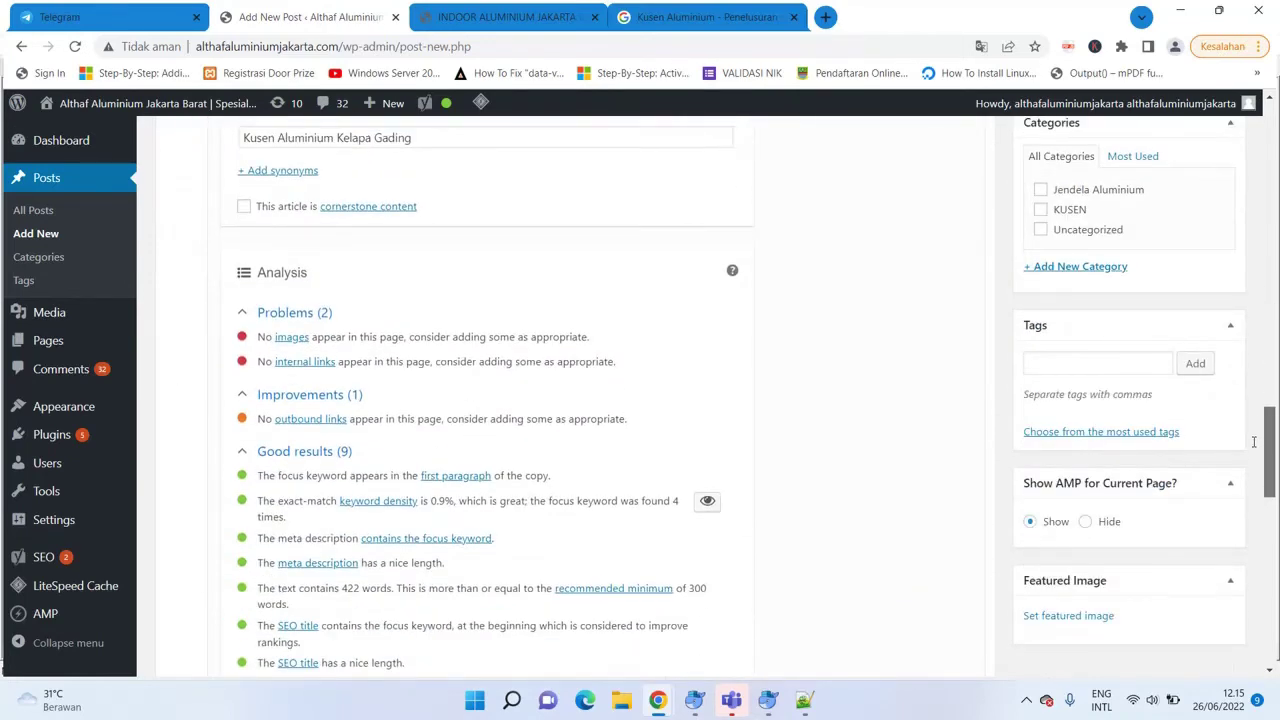
pyautogui.moveTo(1253, 441); pyautogui.dragTo(1253, 436)
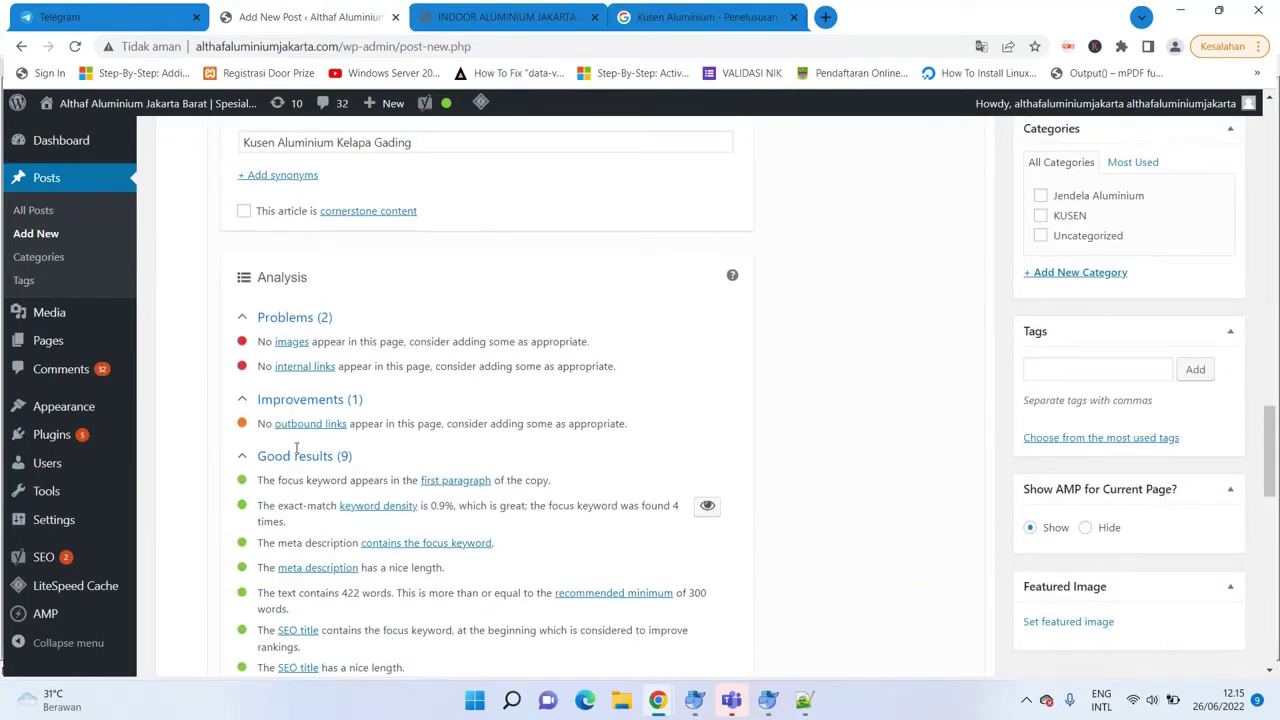
pyautogui.moveTo(1270, 452); pyautogui.dragTo(1270, 336)
pyautogui.scroll(-1, 223, 410)
pyautogui.scroll(5, 223, 328)
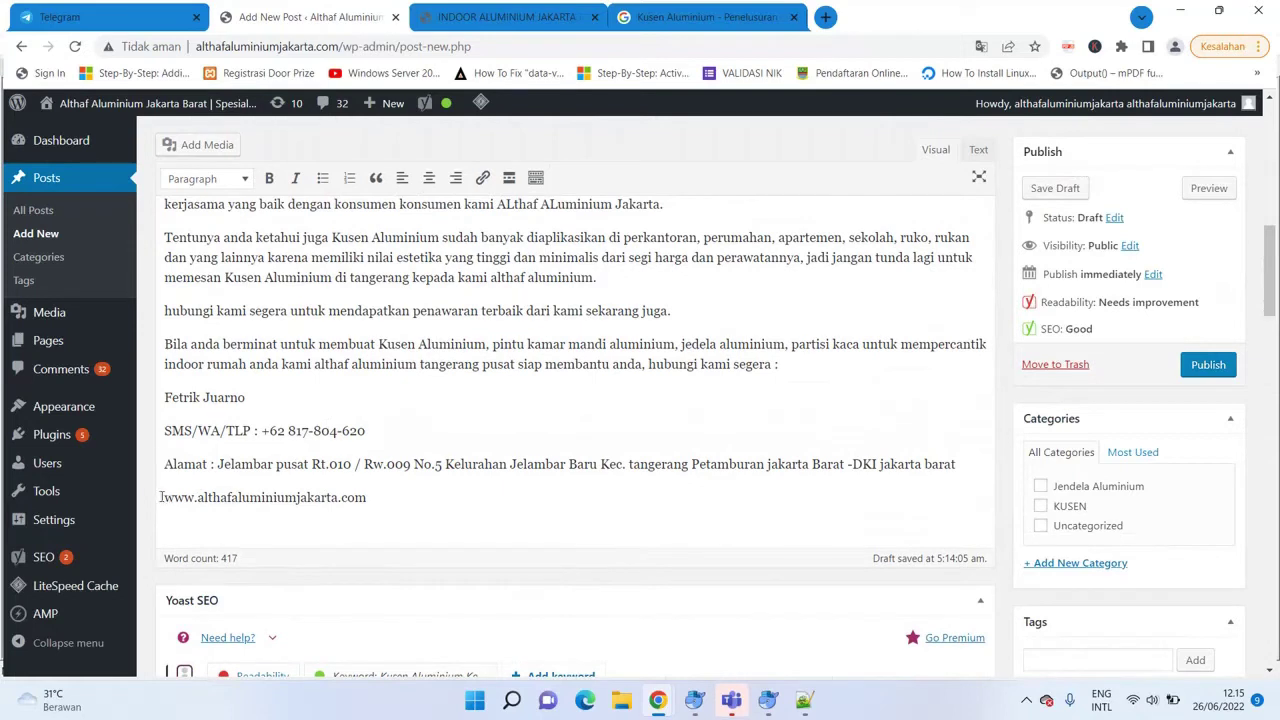
pyautogui.moveTo(165, 497); pyautogui.dragTo(369, 522)
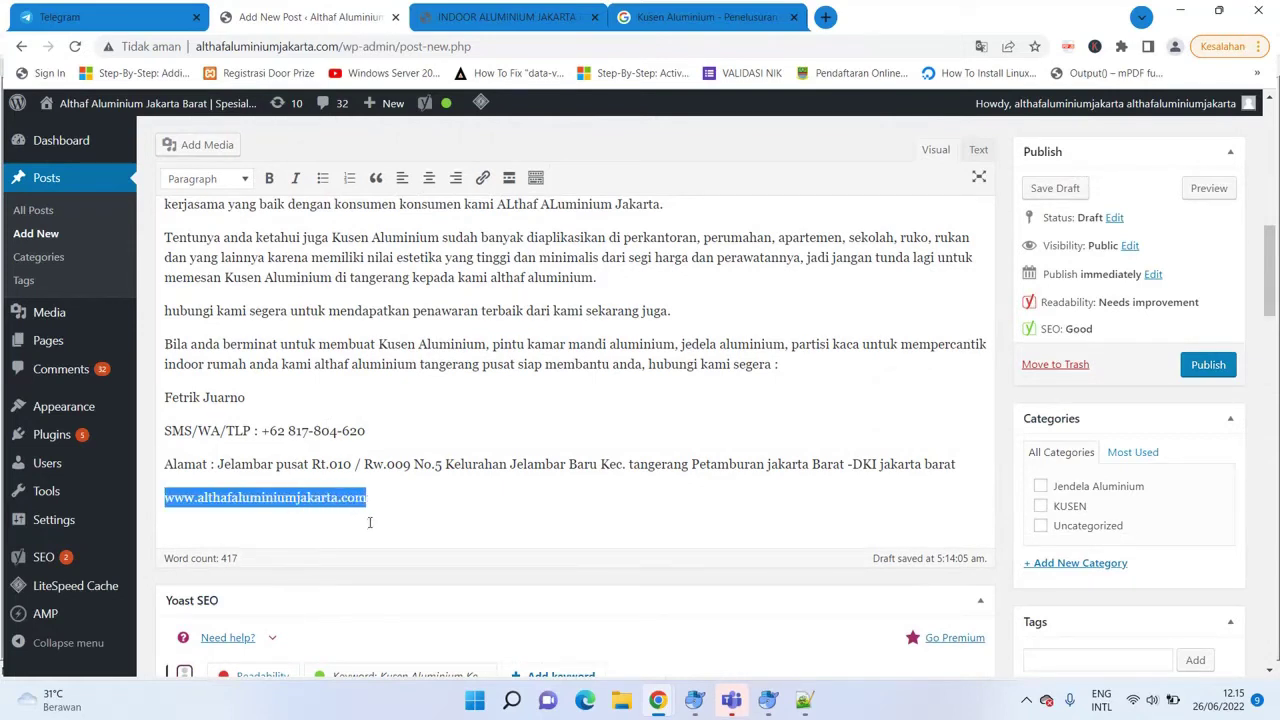
pyautogui.click(482, 177)
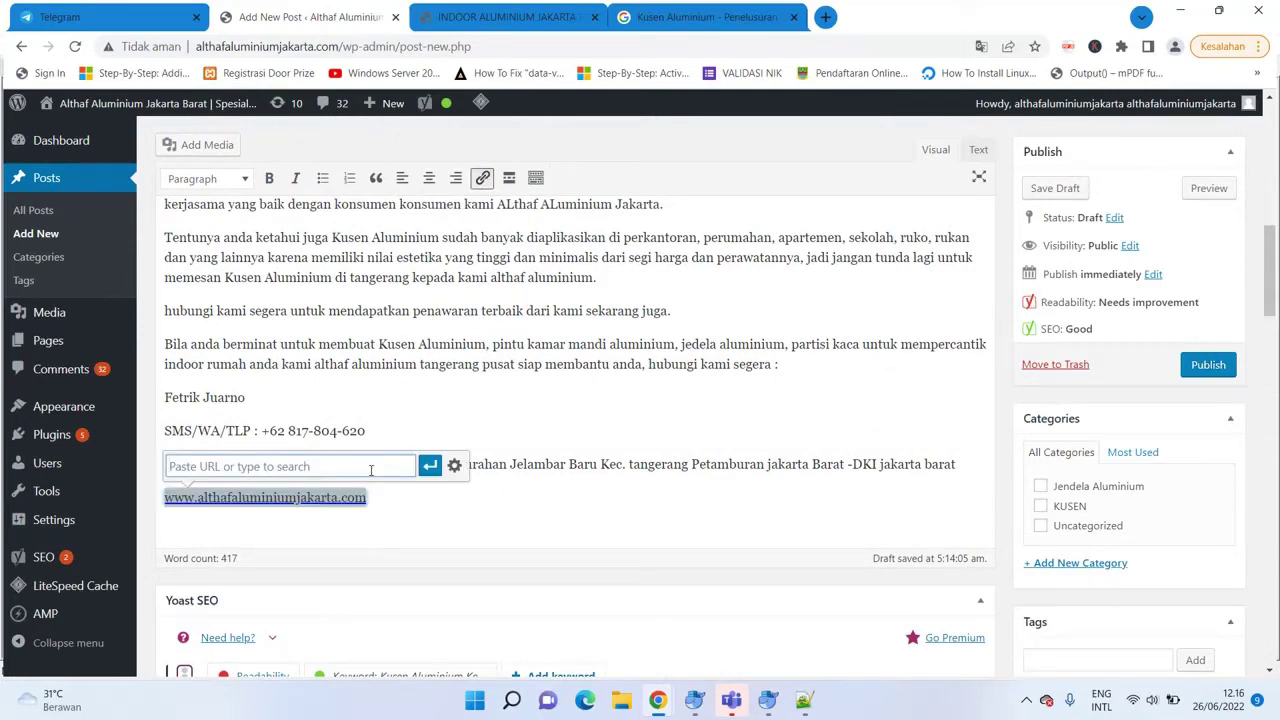
pyautogui.write('https')
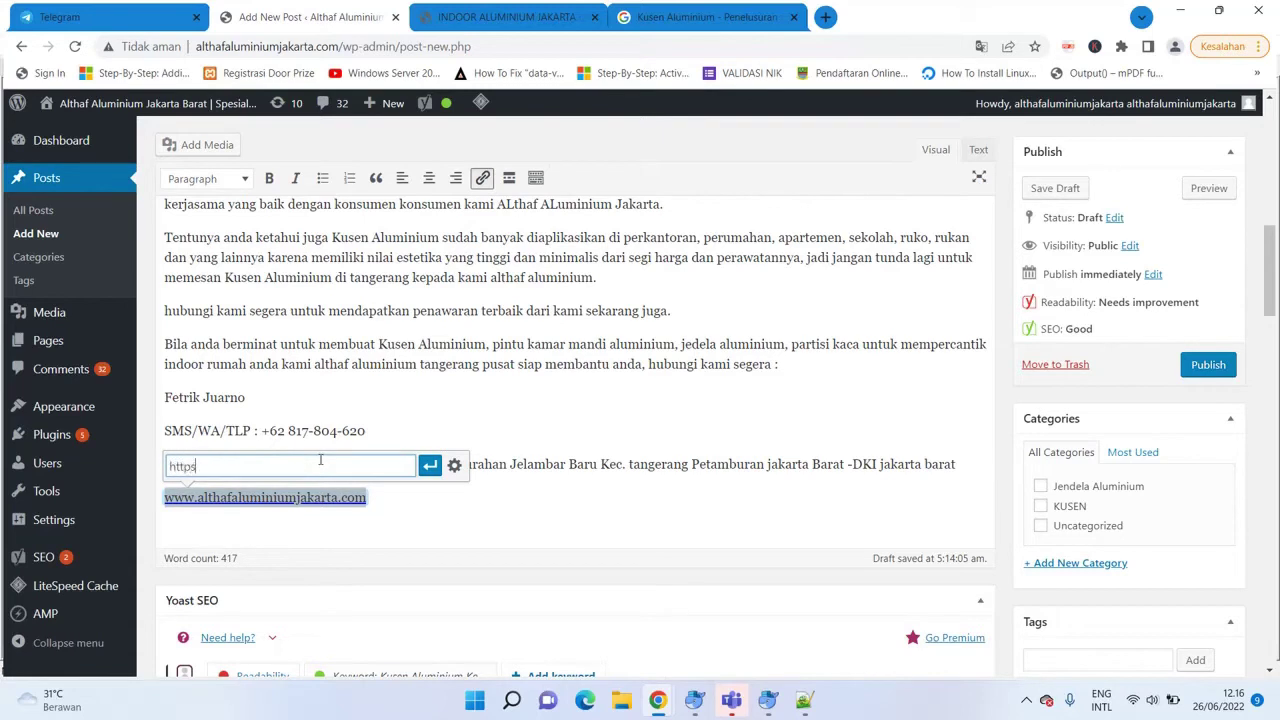
pyautogui.write('://')
pyautogui.write('www')
pyautogui.write('.althafalumi')
pyautogui.write('niu')
pyautogui.write('inium')
pyautogui.write('jakarta.com')
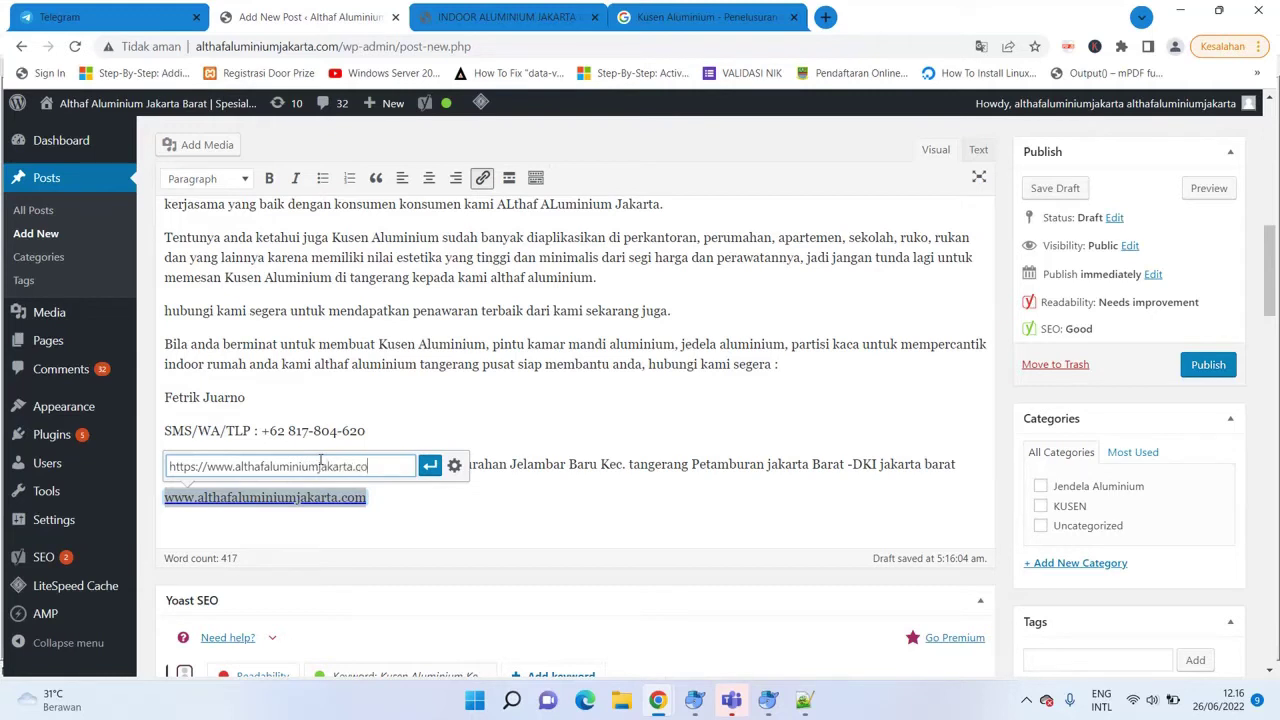
pyautogui.click(429, 465)
pyautogui.click(416, 433)
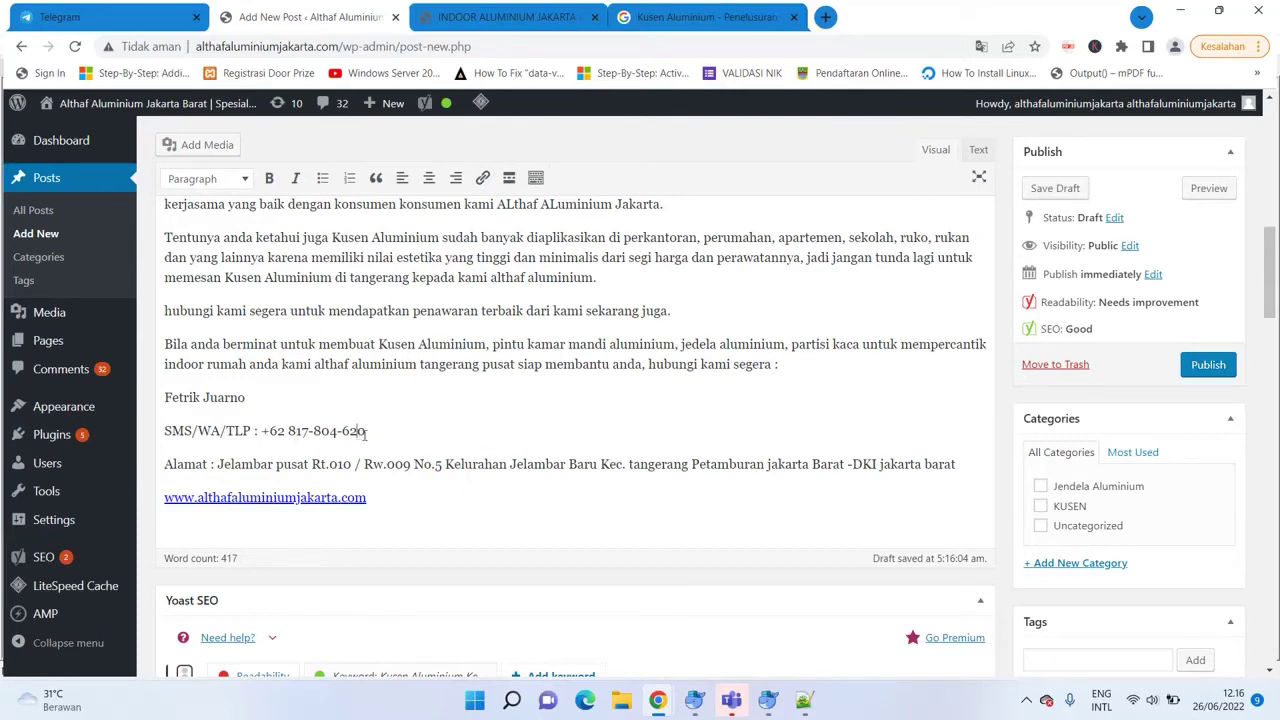
pyautogui.moveTo(261, 431); pyautogui.dragTo(395, 436)
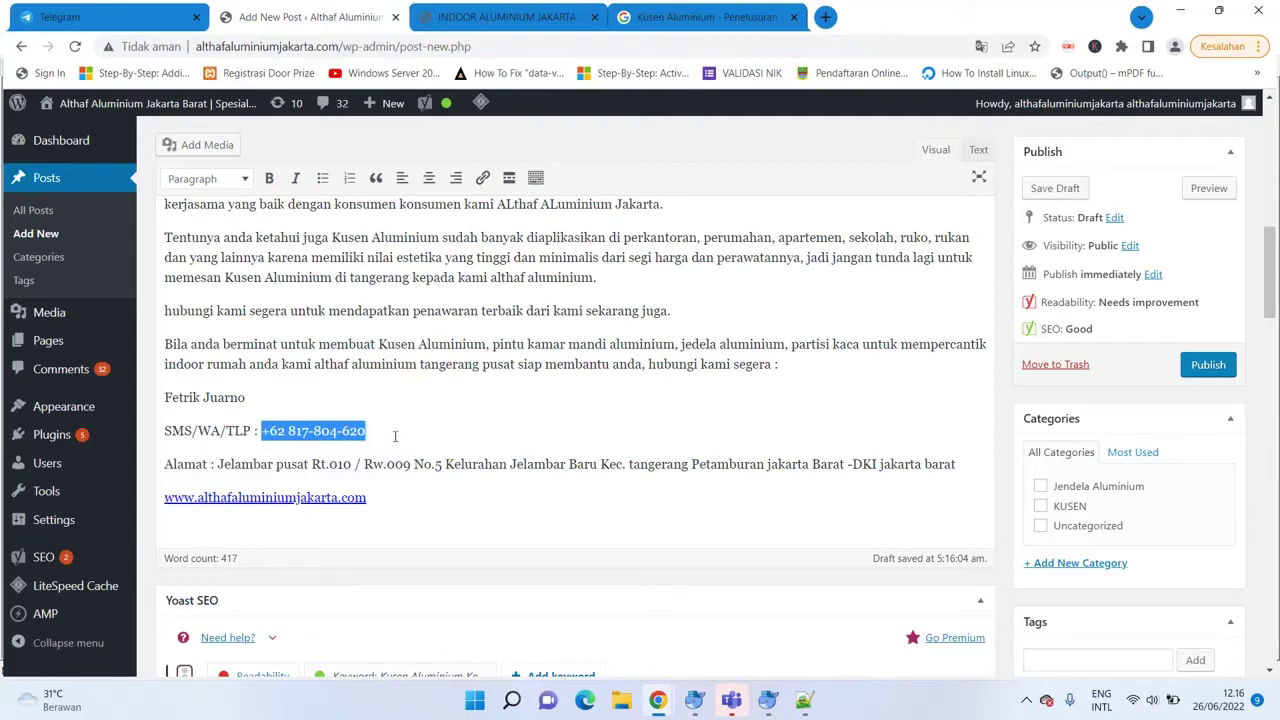
# Link the SMS/WA phone number to a wa.me WhatsApp address containing that number.
pyautogui.click(482, 178)
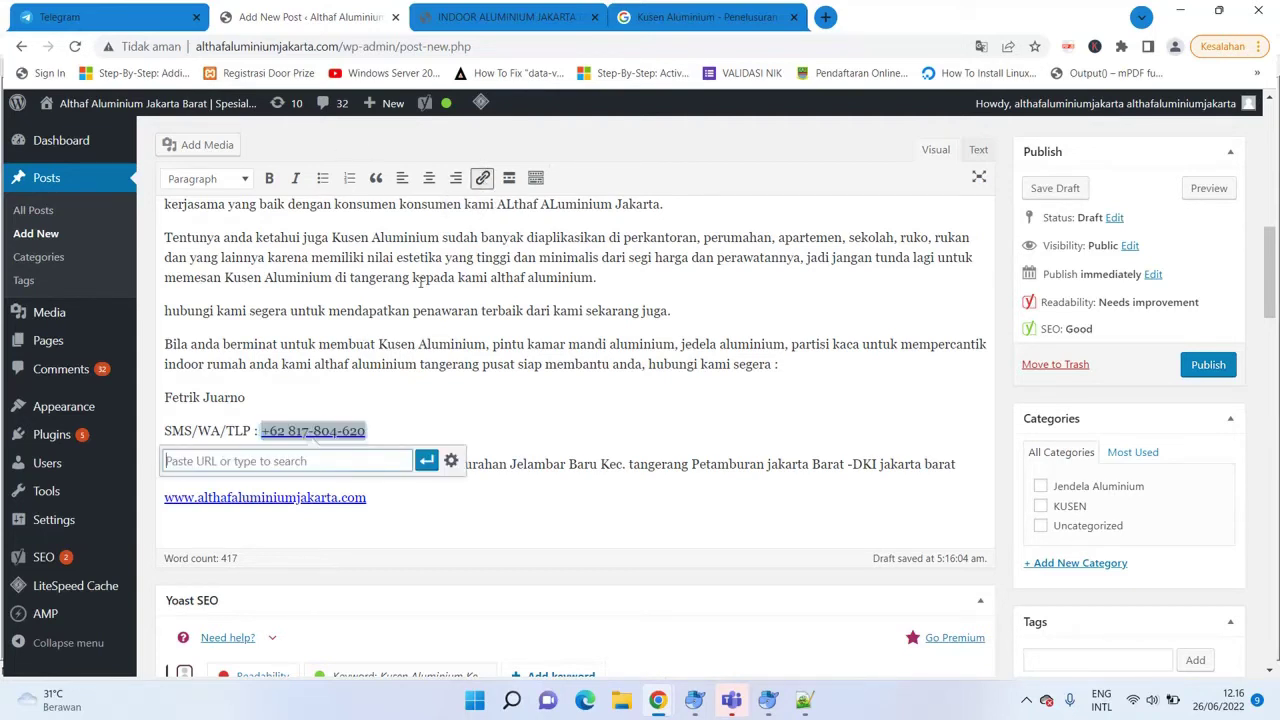
pyautogui.moveTo(135, 456)
pyautogui.write('wa')
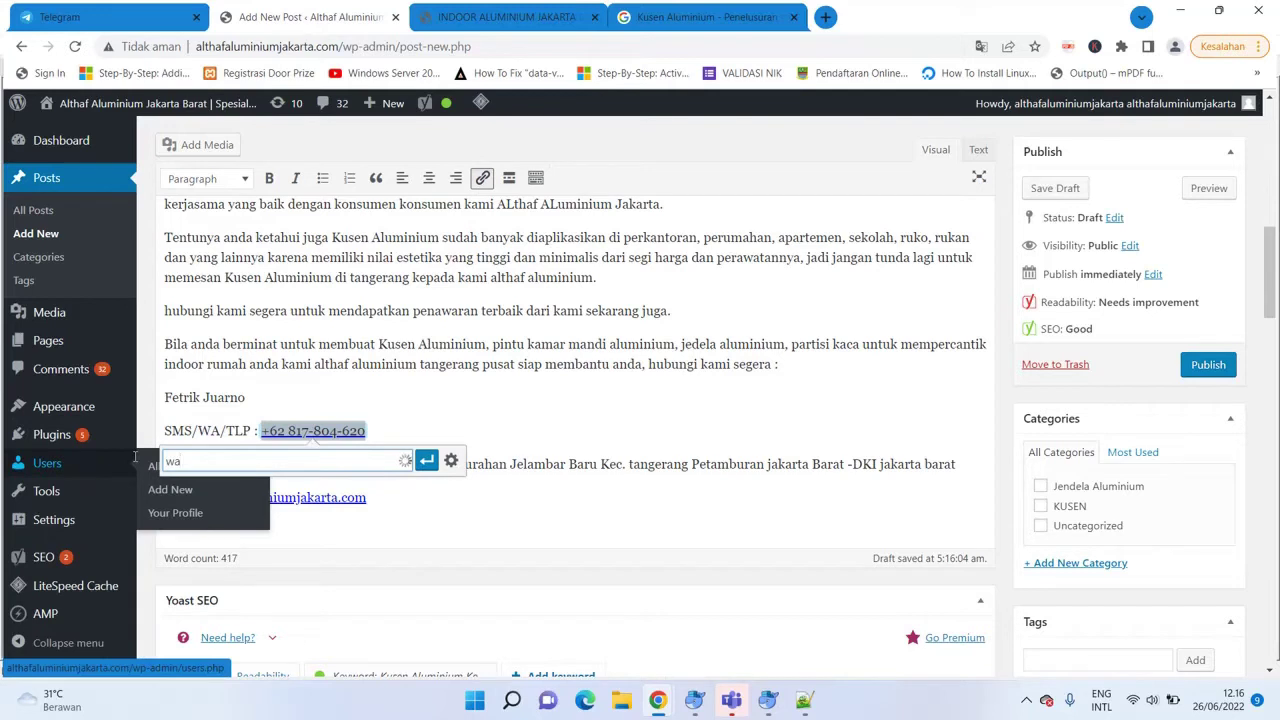
pyautogui.write('.me/')
pyautogui.hotkey('ctrl', 'v')
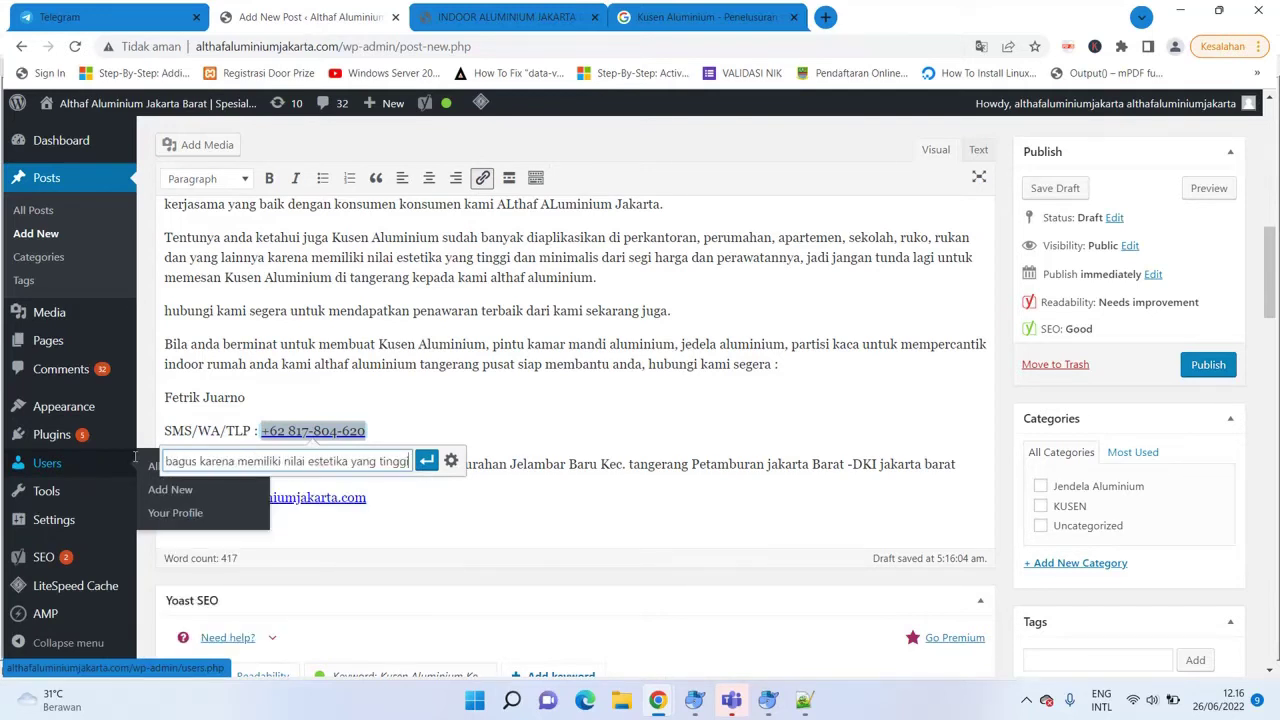
pyautogui.hotkey('ctrl', 'z')
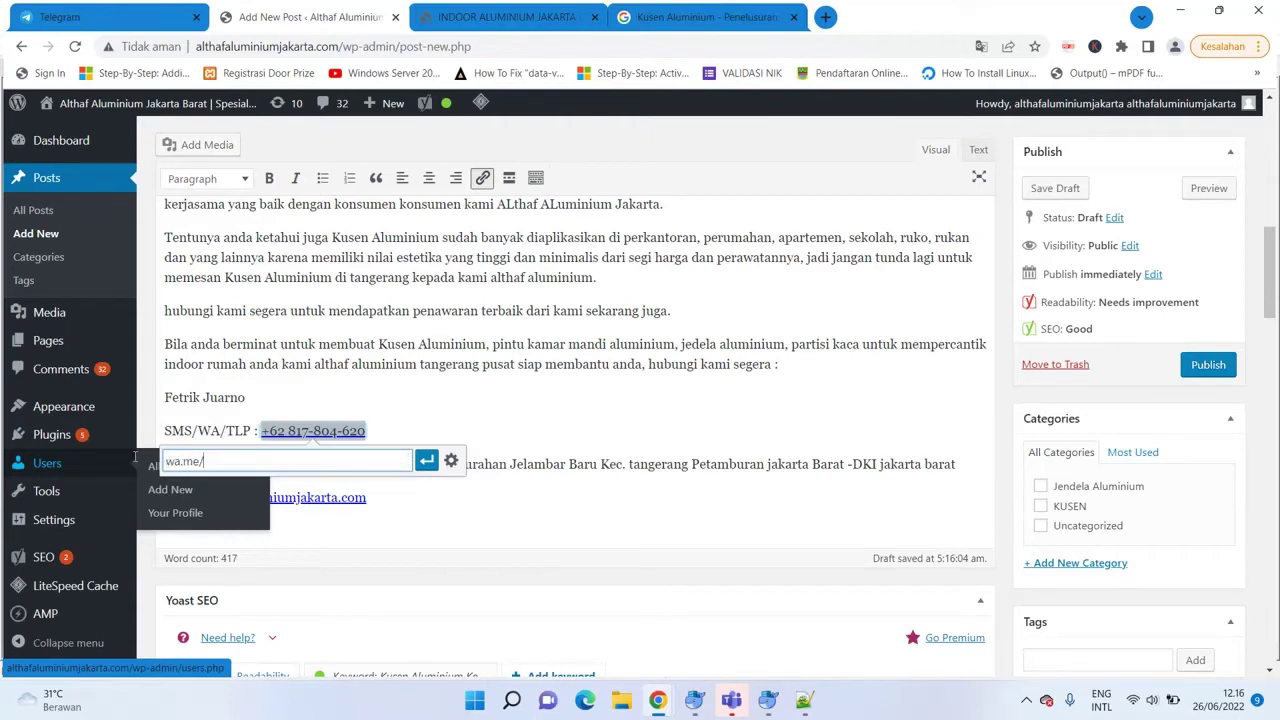
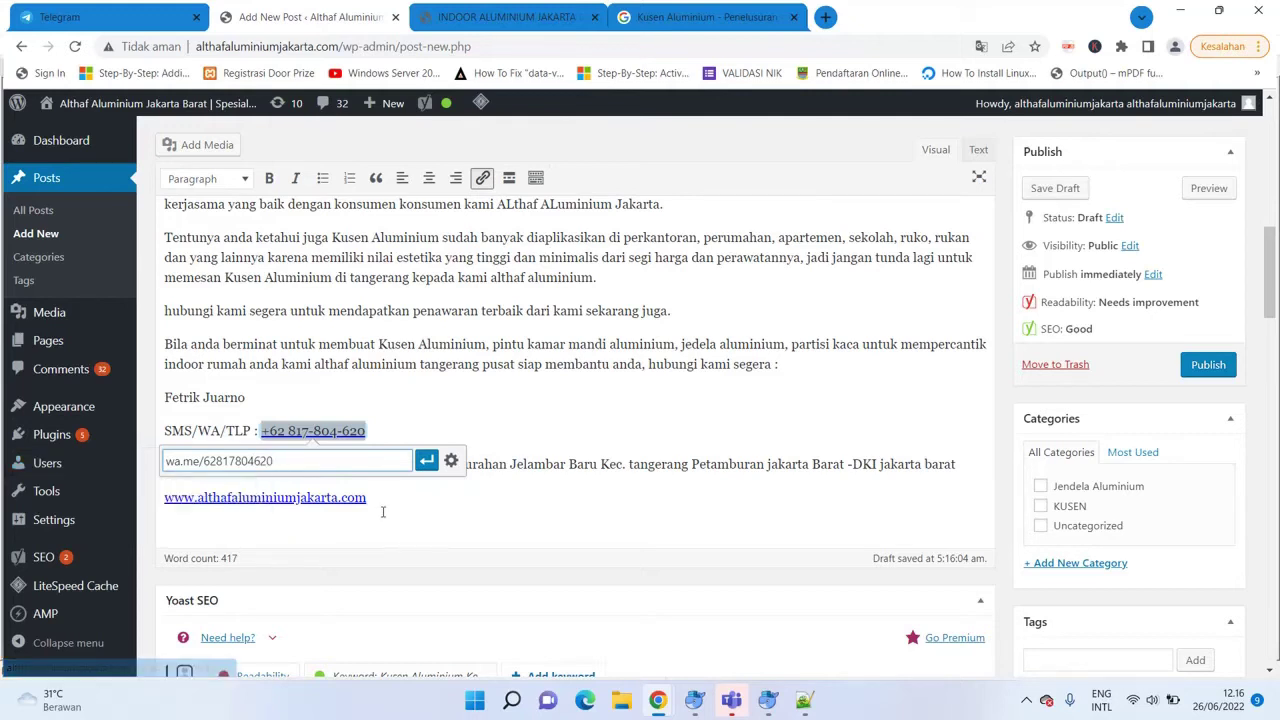
pyautogui.click(426, 460)
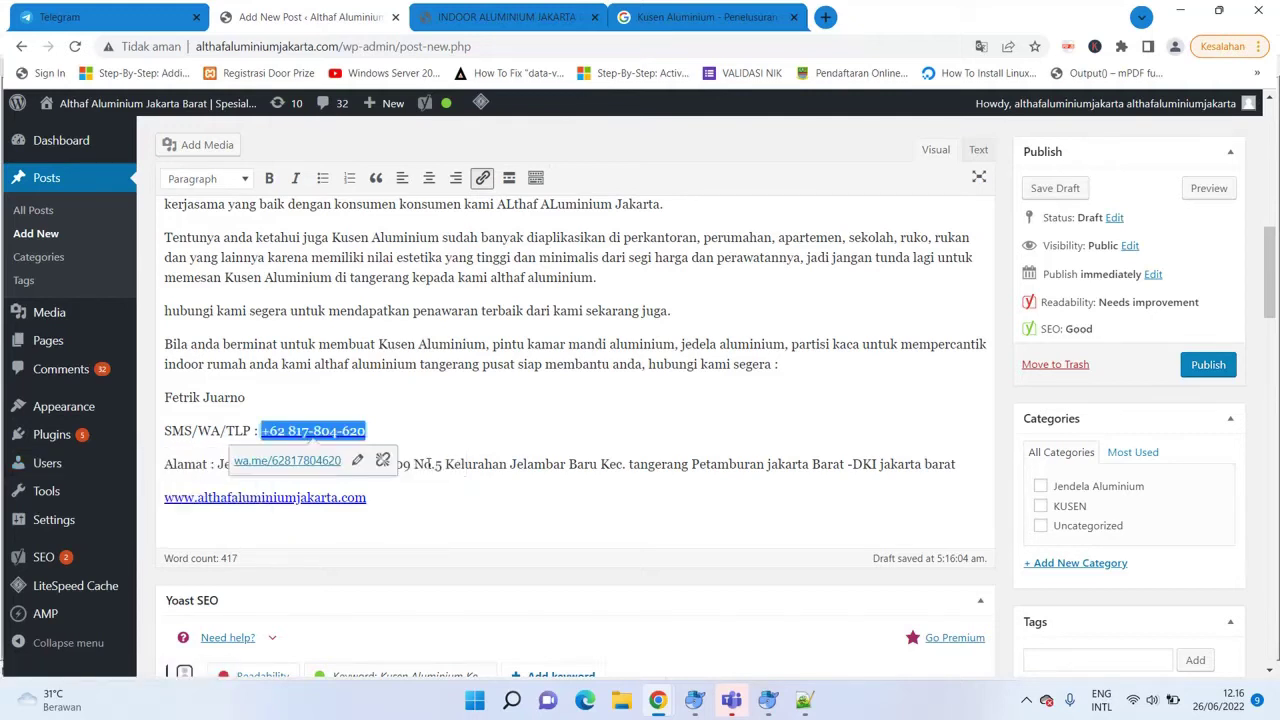
pyautogui.tripleClick(516, 521)
pyautogui.moveTo(1273, 282); pyautogui.dragTo(1272, 443)
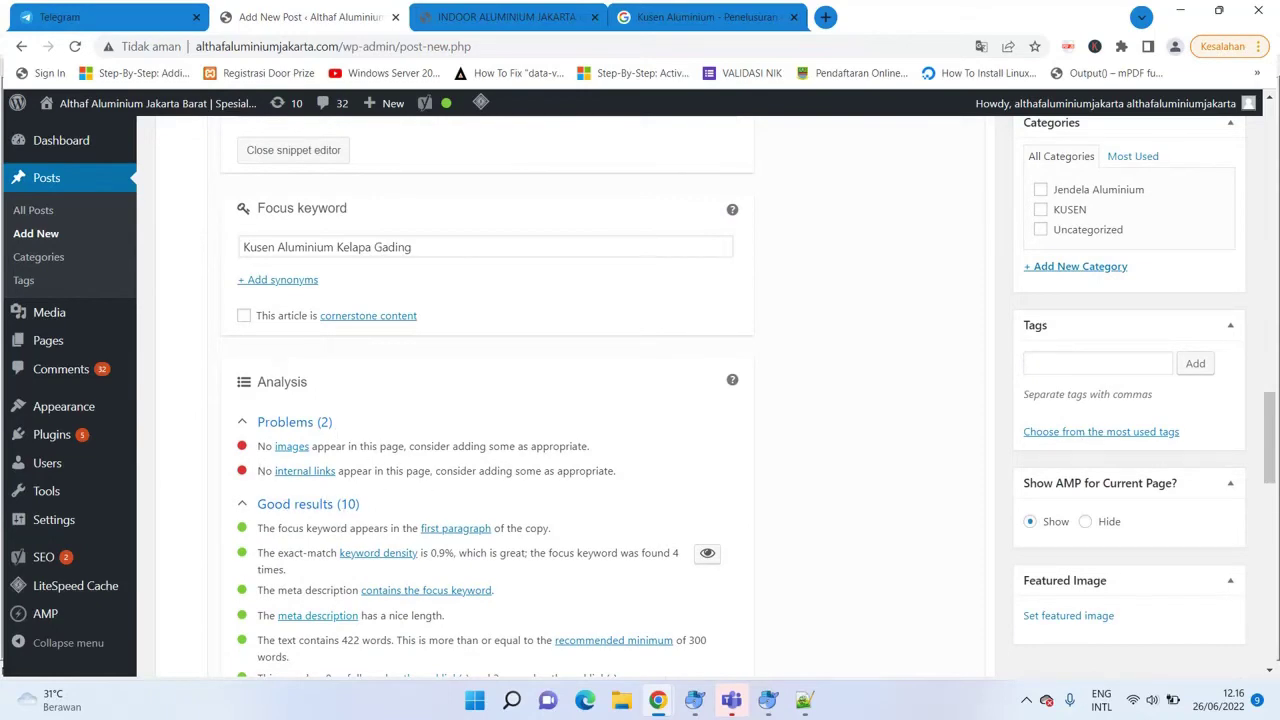
pyautogui.moveTo(1270, 437); pyautogui.dragTo(1270, 480)
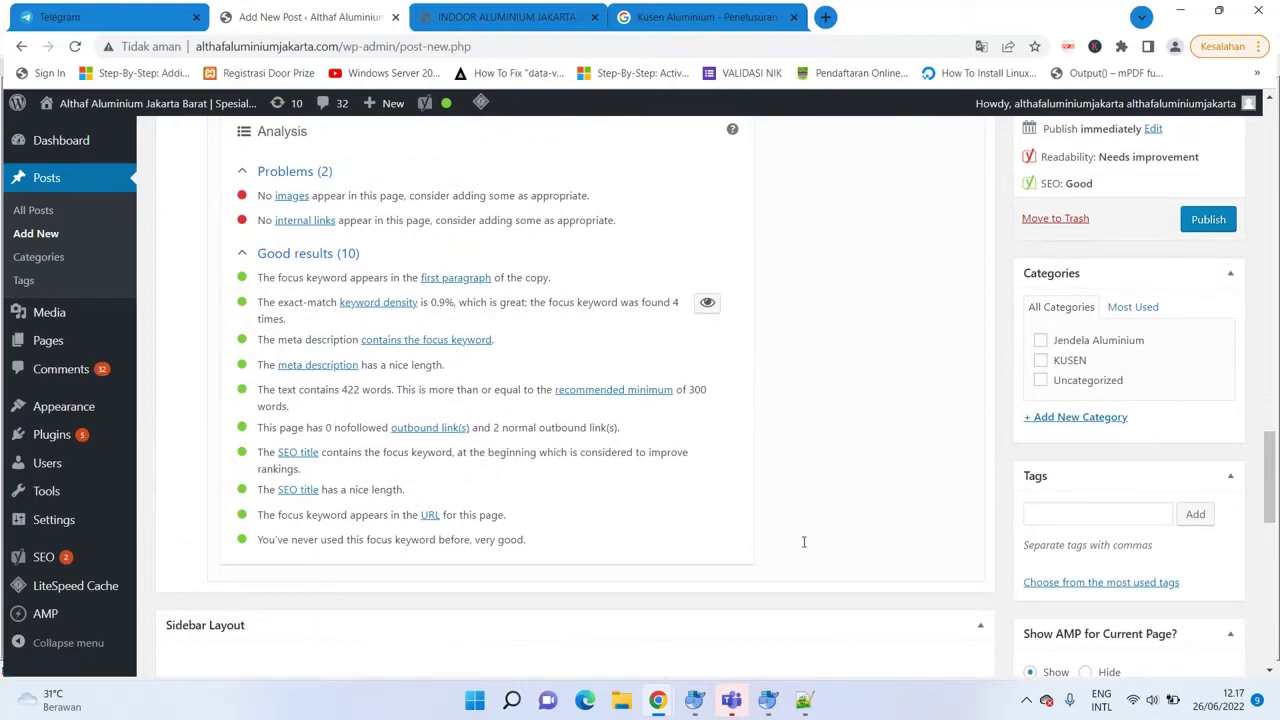
pyautogui.scroll(1, 1274, 435)
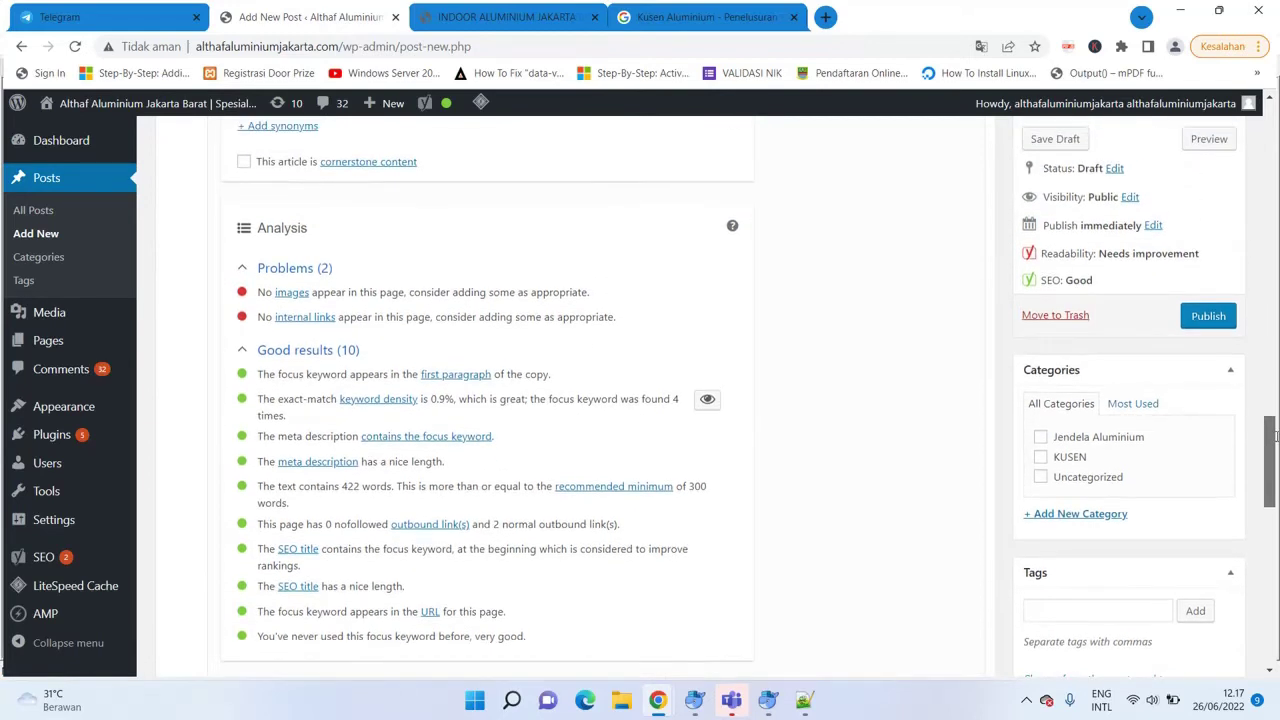
pyautogui.scroll(1, 1274, 435)
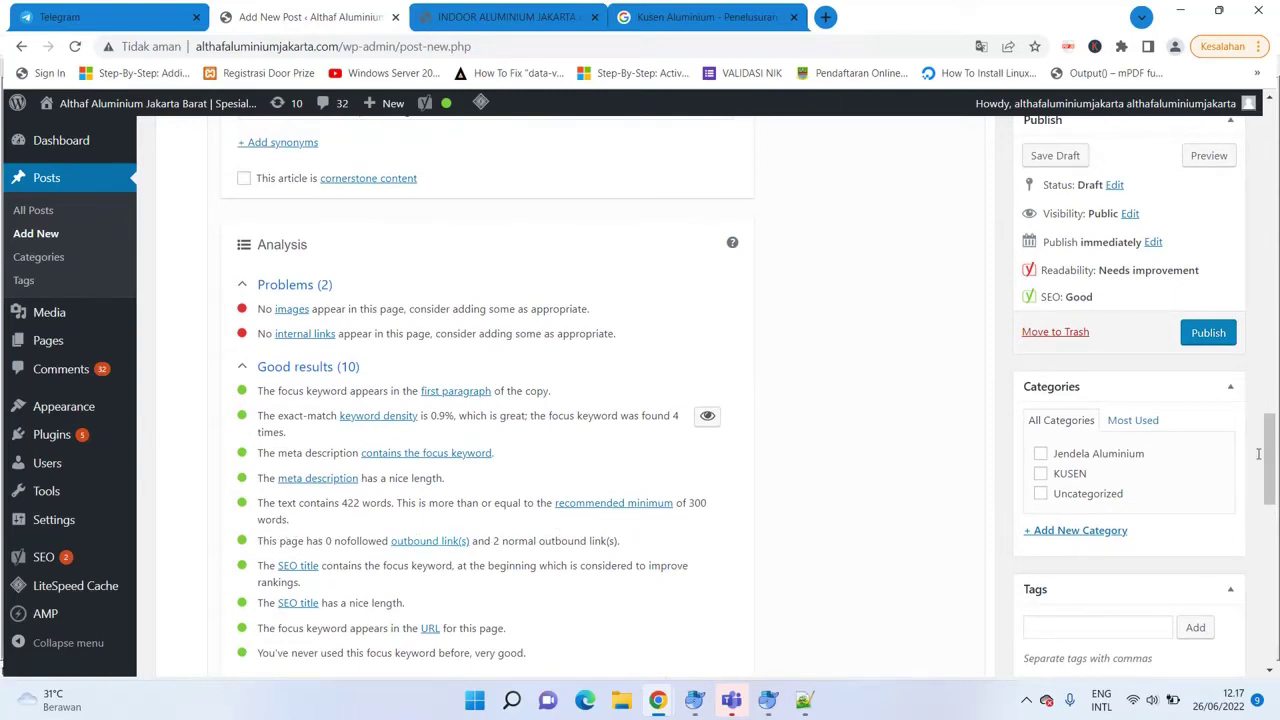
pyautogui.scroll(3, 1259, 440)
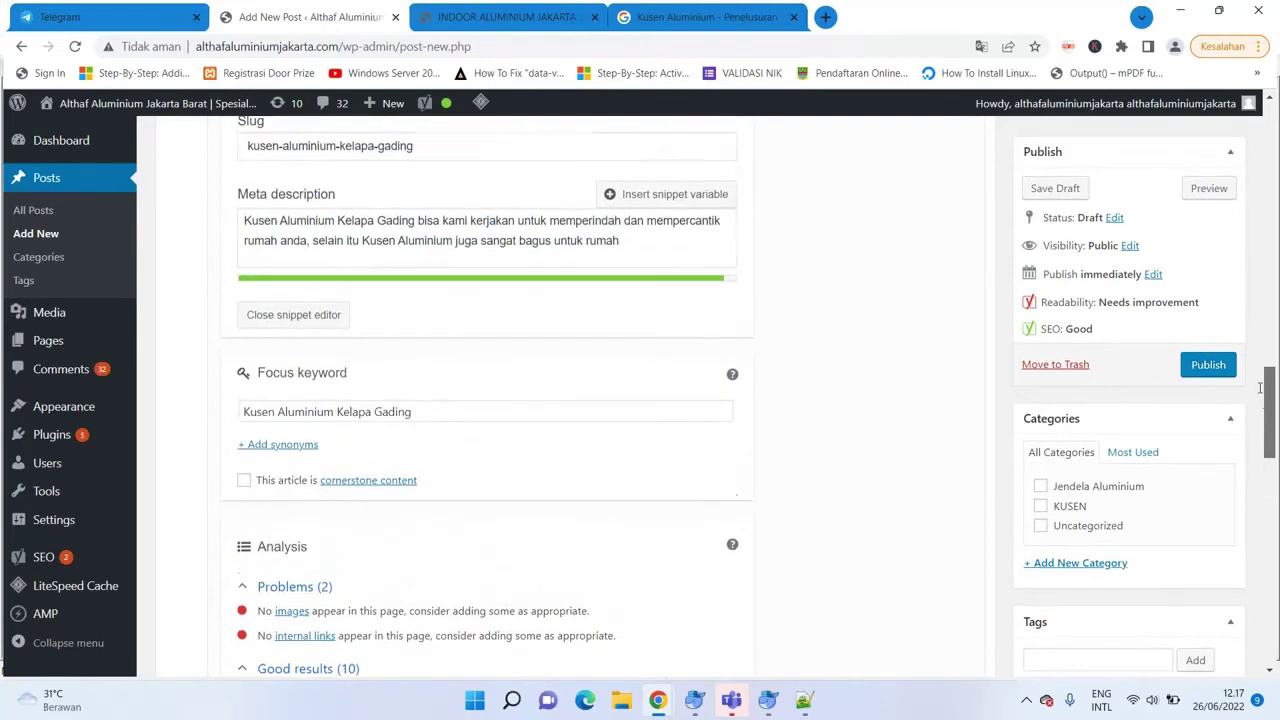
pyautogui.scroll(5, 1259, 388)
pyautogui.scroll(-3, 1259, 375)
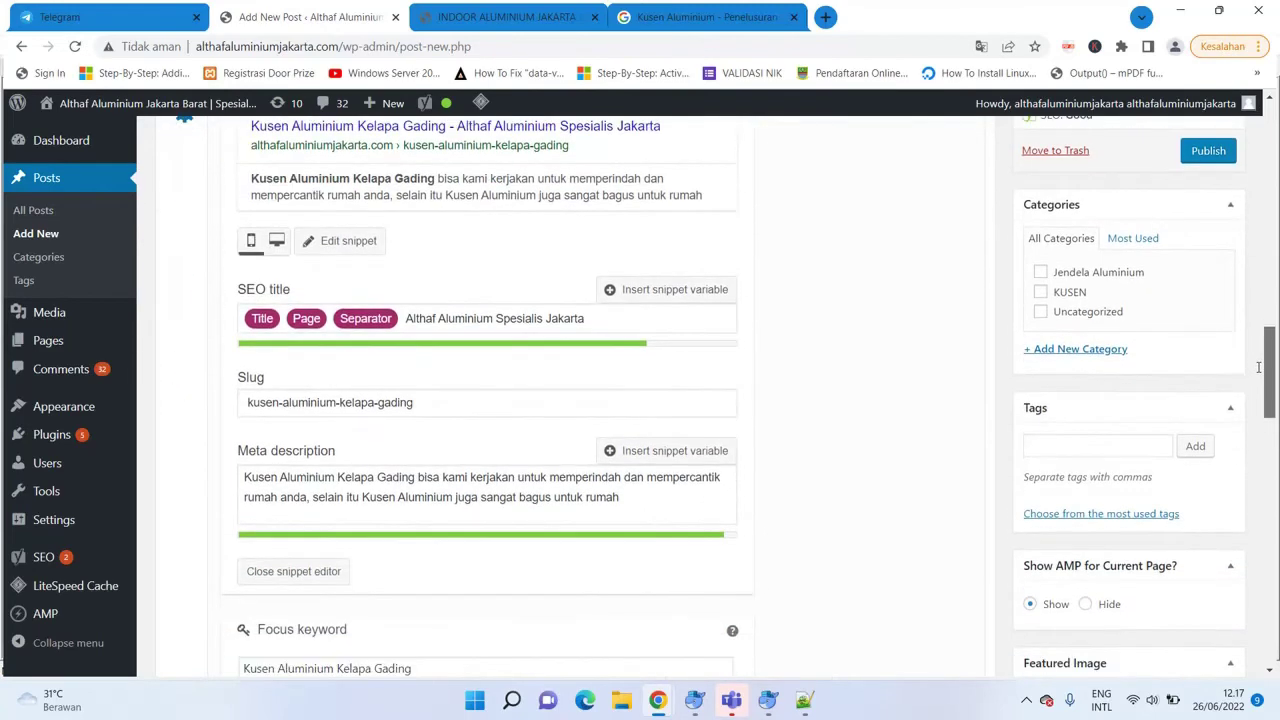
pyautogui.scroll(6, 1259, 368)
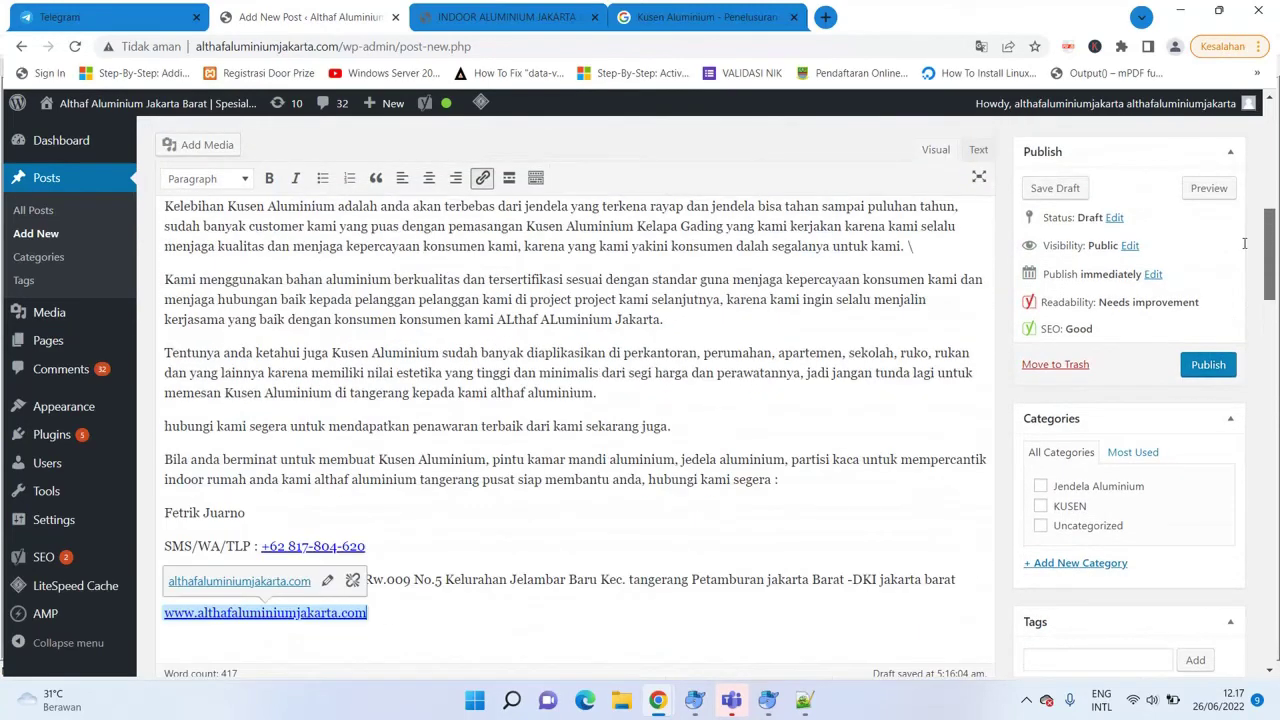
pyautogui.scroll(1, 1242, 240)
pyautogui.scroll(-2, 1242, 240)
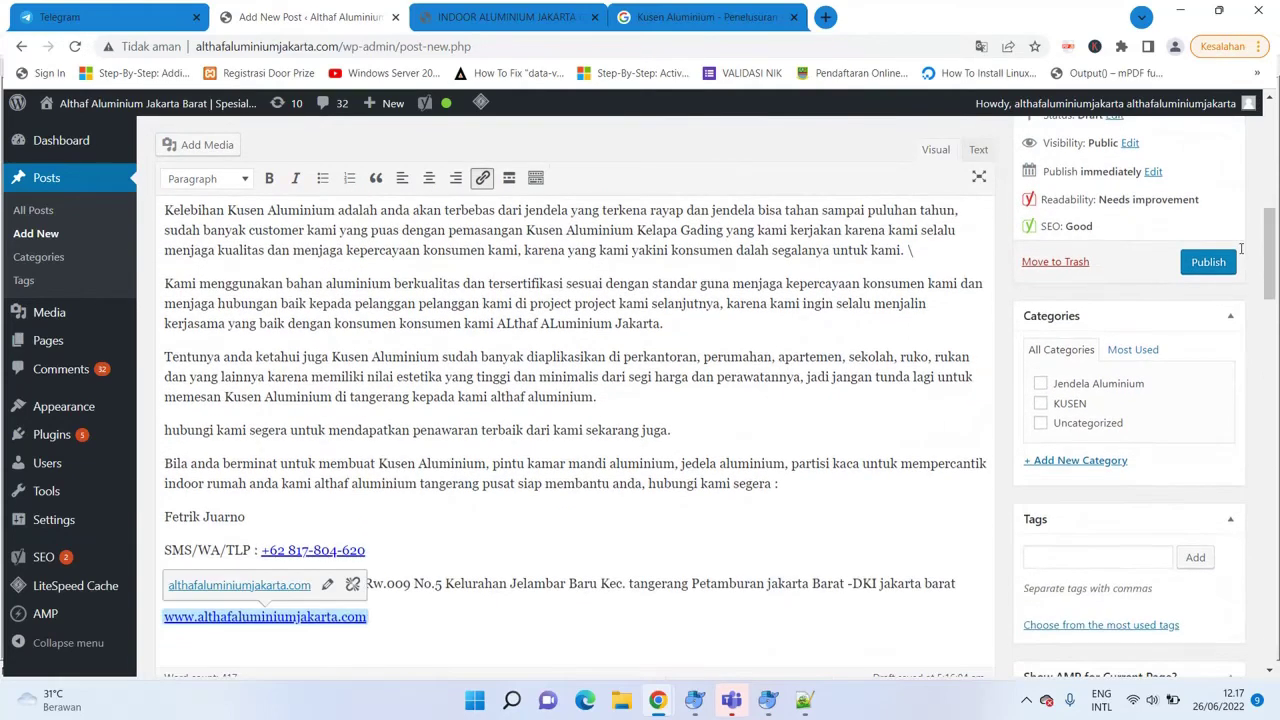
# Link 'Kusen Aluminium Kelapa Gading' in the second paragraph to the copied Indoor Aluminium Jakarta Barat page URL.
pyautogui.click(489, 31)
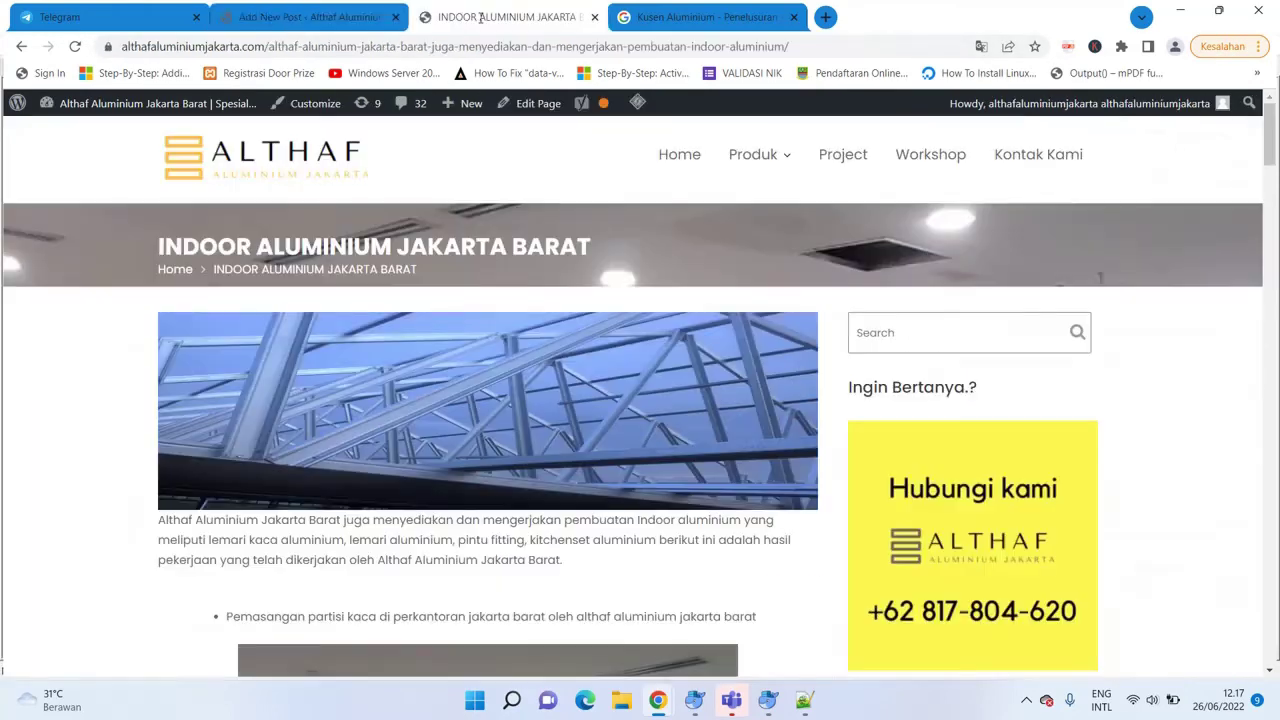
pyautogui.click(382, 37)
pyautogui.click(290, 17)
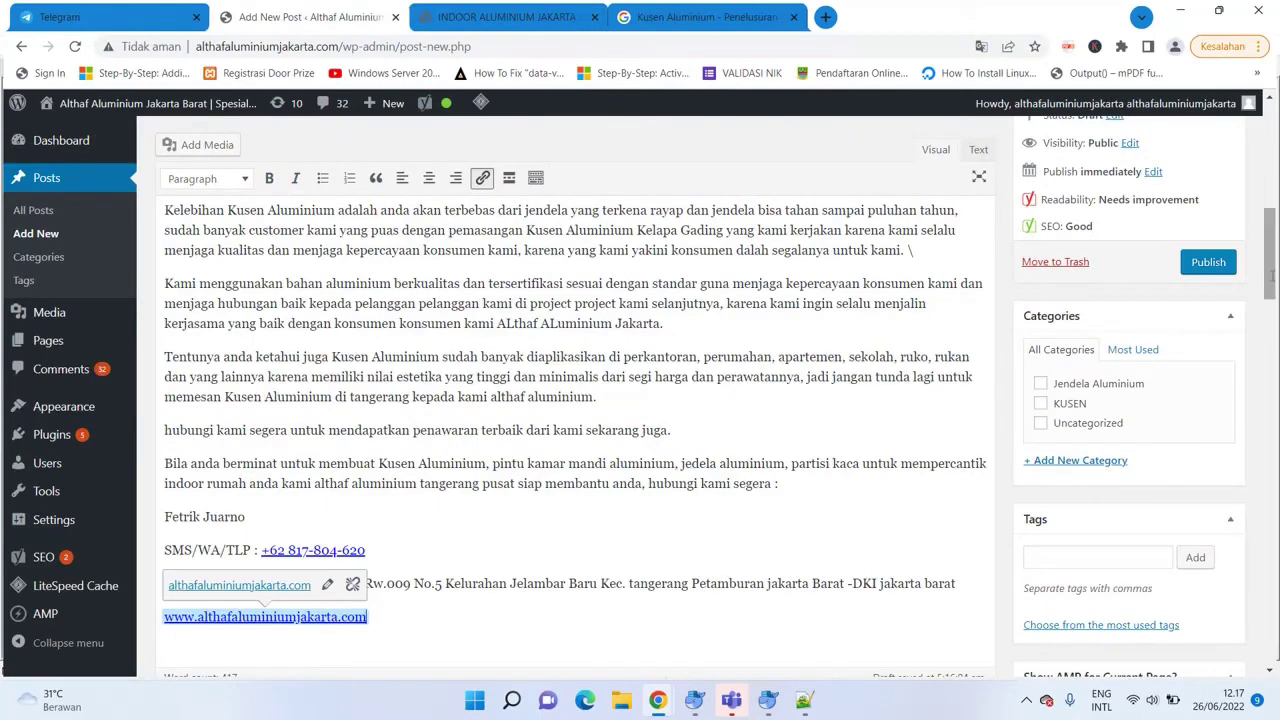
pyautogui.scroll(10, 575, 400)
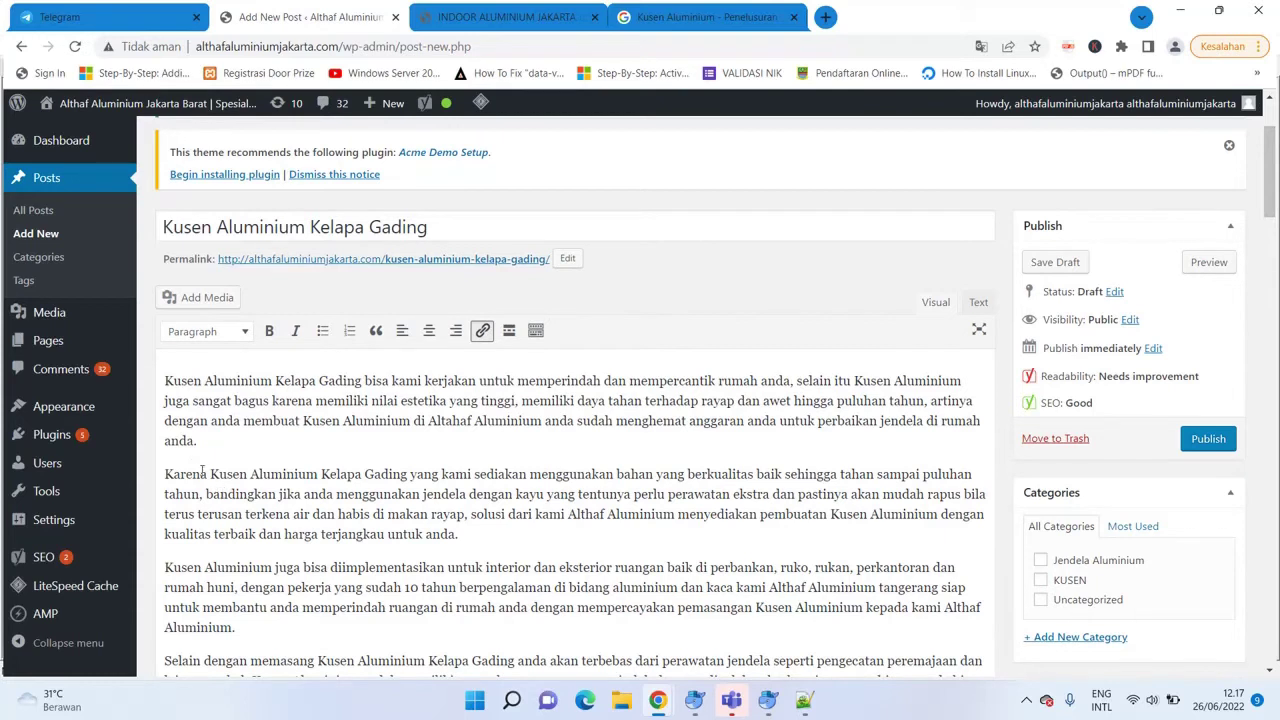
pyautogui.moveTo(209, 474); pyautogui.dragTo(410, 476)
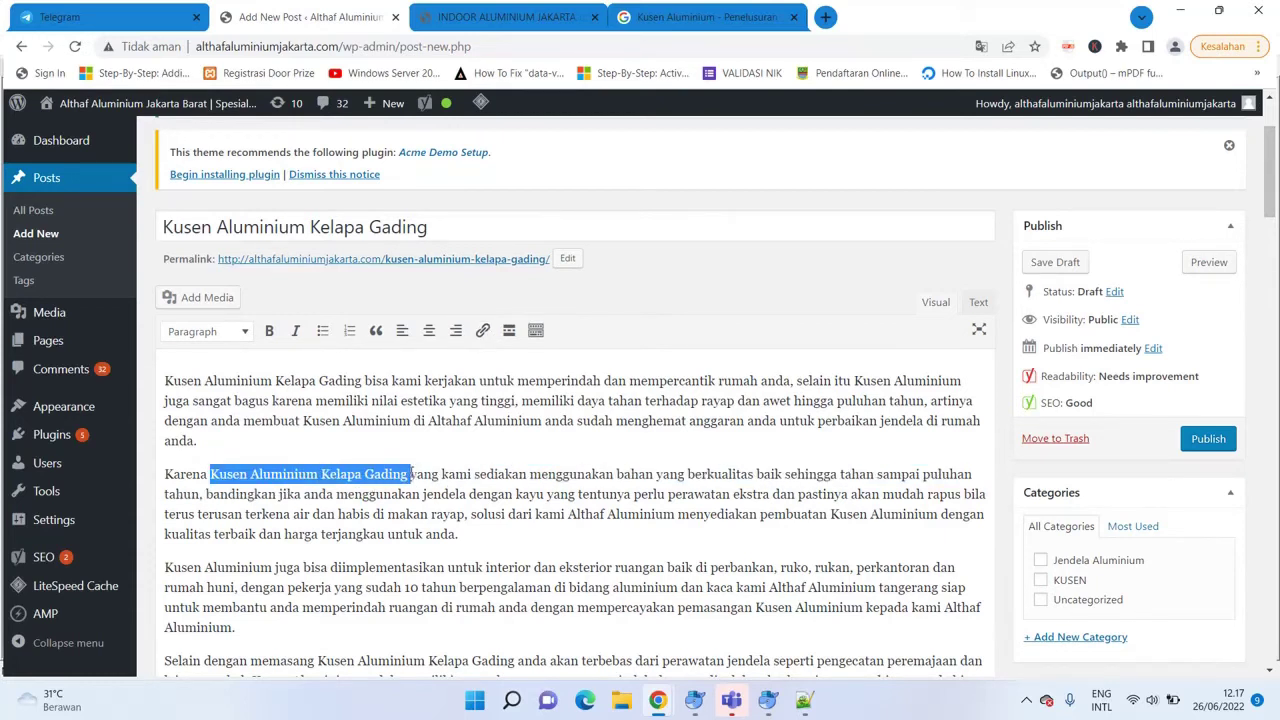
pyautogui.click(482, 330)
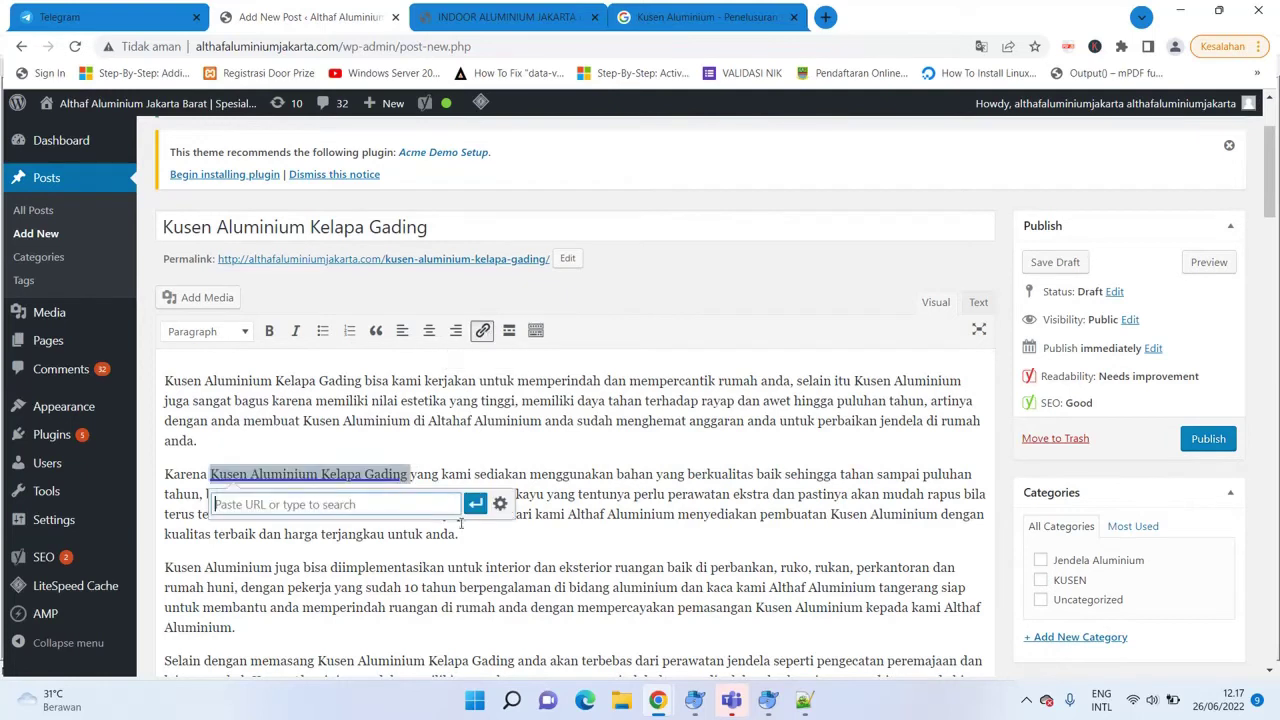
pyautogui.hotkey('ctrl', 'v')
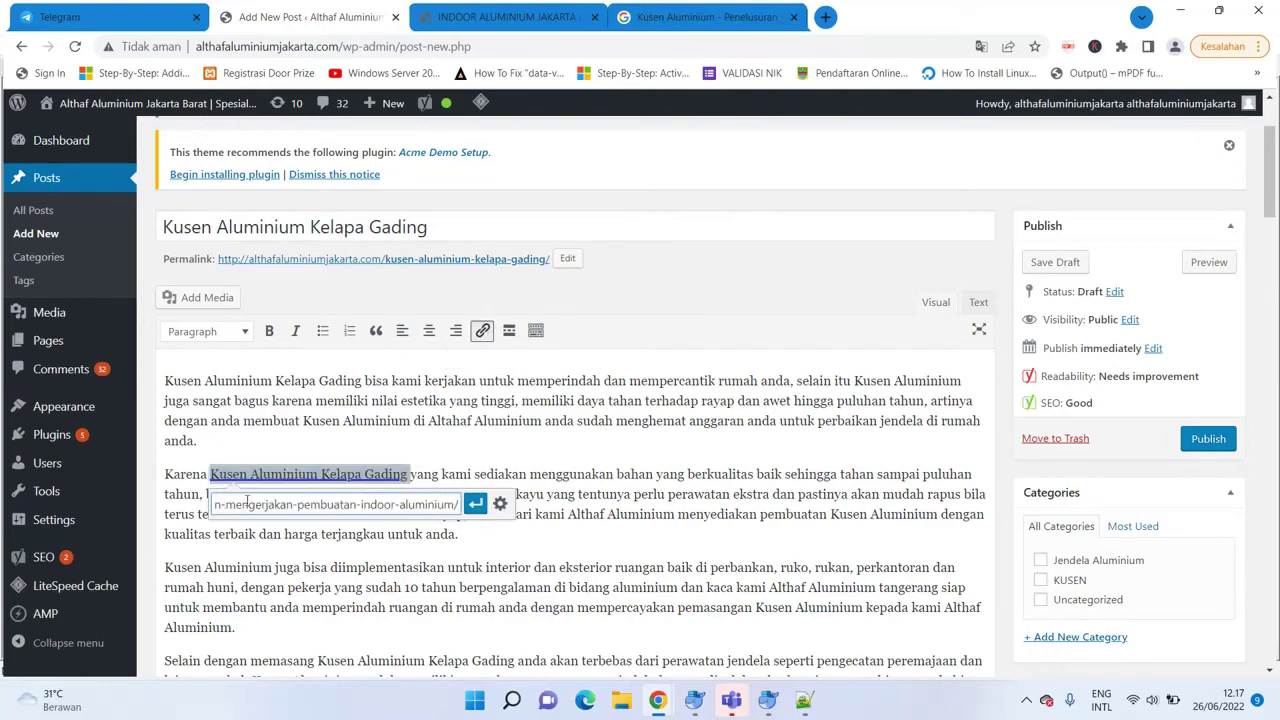
pyautogui.press('Left')
pyautogui.press('Left')
pyautogui.press('Left')
pyautogui.press('Left')
pyautogui.press('Left')
pyautogui.press('Left')
pyautogui.press('Left')
pyautogui.press('Left')
pyautogui.press('Left')
pyautogui.press('Left')
pyautogui.press('Left')
pyautogui.press('Left')
pyautogui.press('Left')
pyautogui.press('Left')
pyautogui.press('Left')
pyautogui.press('Left')
pyautogui.press('Left')
pyautogui.press('Left')
pyautogui.press('Left')
pyautogui.press('Left')
pyautogui.press('Left')
pyautogui.press('Left')
pyautogui.press('Left')
pyautogui.press('Left')
pyautogui.press('Left')
pyautogui.press('Left')
pyautogui.press('Left')
pyautogui.press('Left')
pyautogui.press('Left')
pyautogui.press('Left')
pyautogui.press('Left')
pyautogui.press('Left')
pyautogui.press('Left')
pyautogui.press('Left')
pyautogui.press('Left')
pyautogui.press('Left')
pyautogui.press('Left')
pyautogui.press('Left')
pyautogui.press('Left')
pyautogui.press('Left')
pyautogui.press('Left')
pyautogui.press('Left')
pyautogui.press('Left')
pyautogui.press('Left')
pyautogui.press('Left')
pyautogui.press('Left')
pyautogui.press('Left')
pyautogui.press('Left')
pyautogui.press('Left')
pyautogui.press('Left')
pyautogui.press('Left')
pyautogui.press('Left')
pyautogui.press('Left')
pyautogui.press('Left')
pyautogui.press('Left')
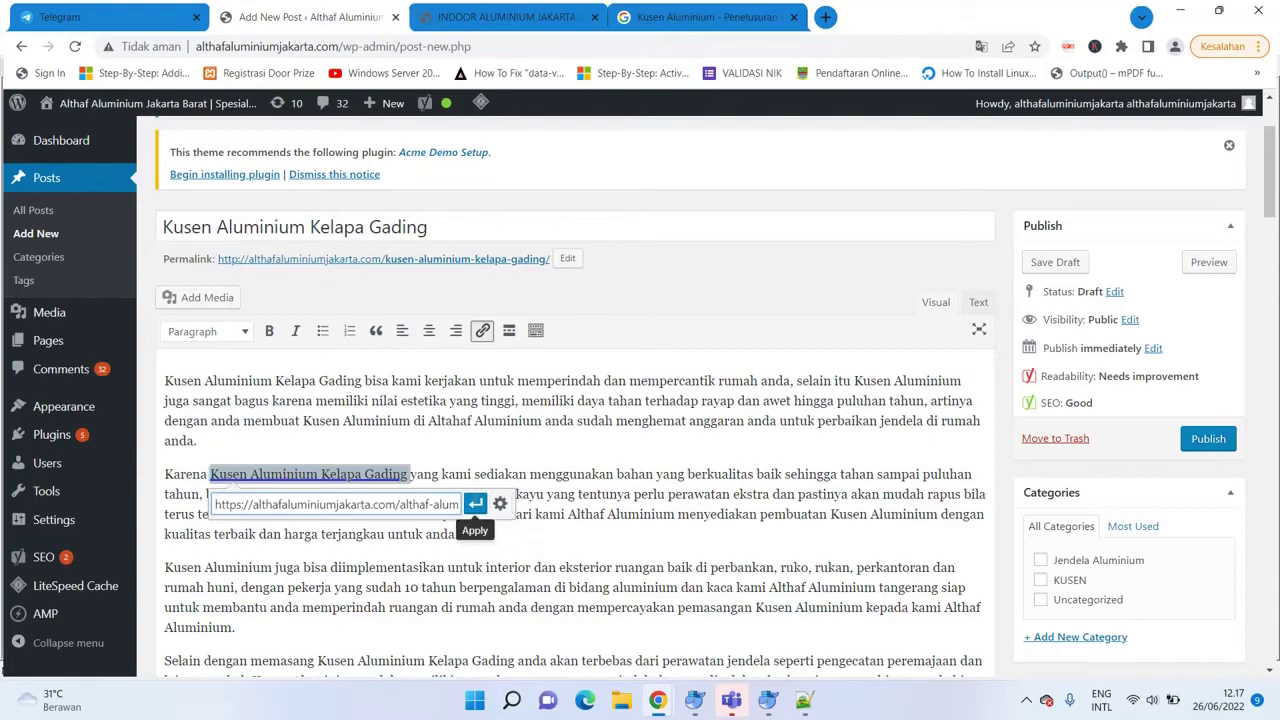
pyautogui.click(475, 503)
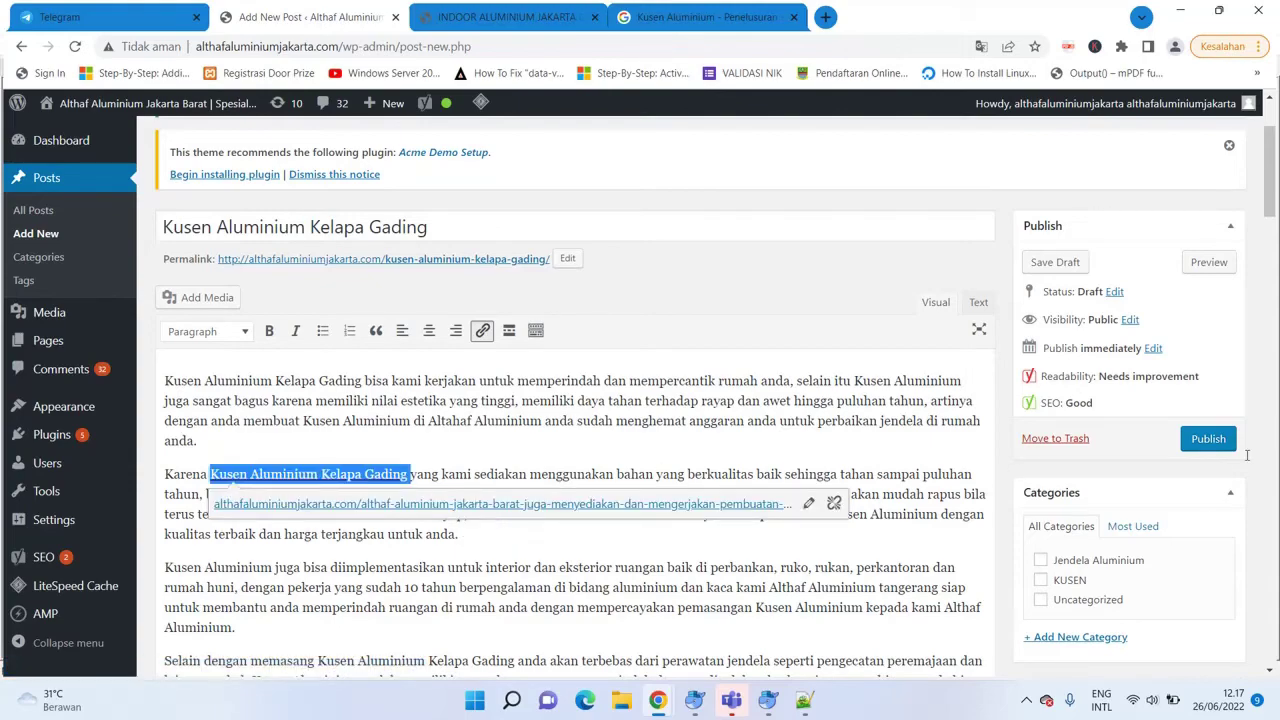
pyautogui.moveTo(1273, 167); pyautogui.dragTo(1266, 426)
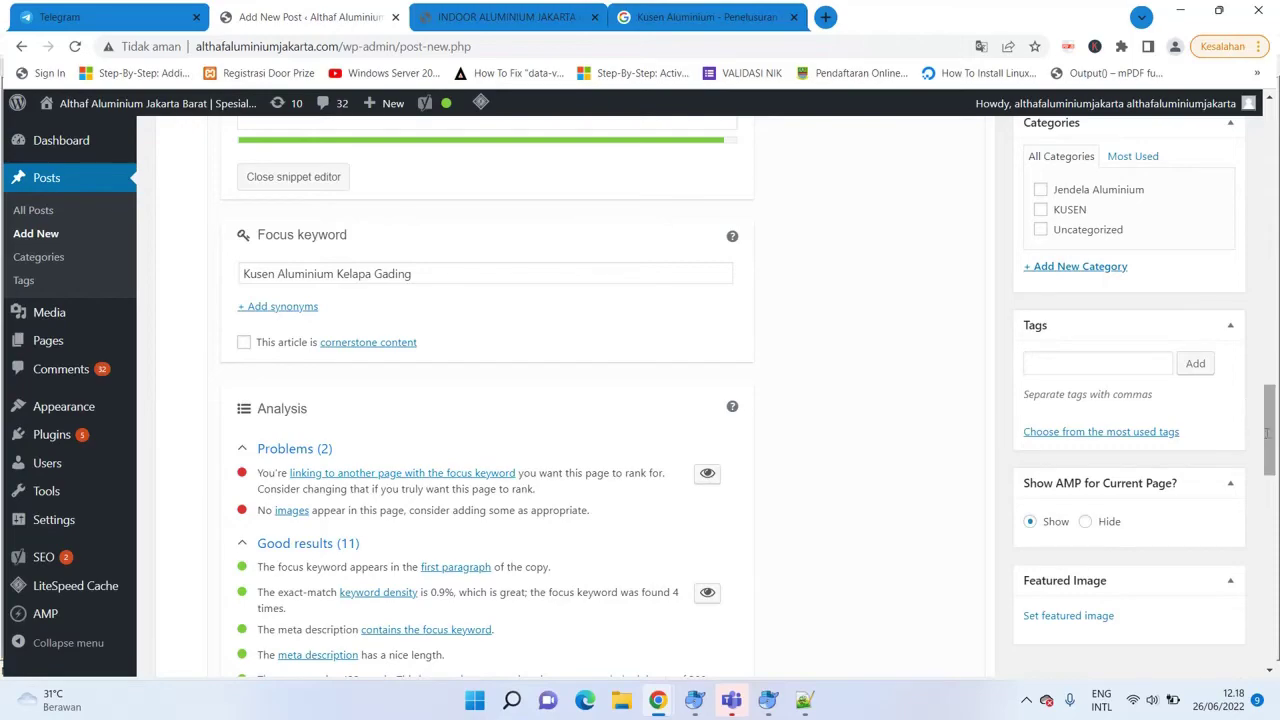
pyautogui.moveTo(1274, 420); pyautogui.dragTo(1272, 180)
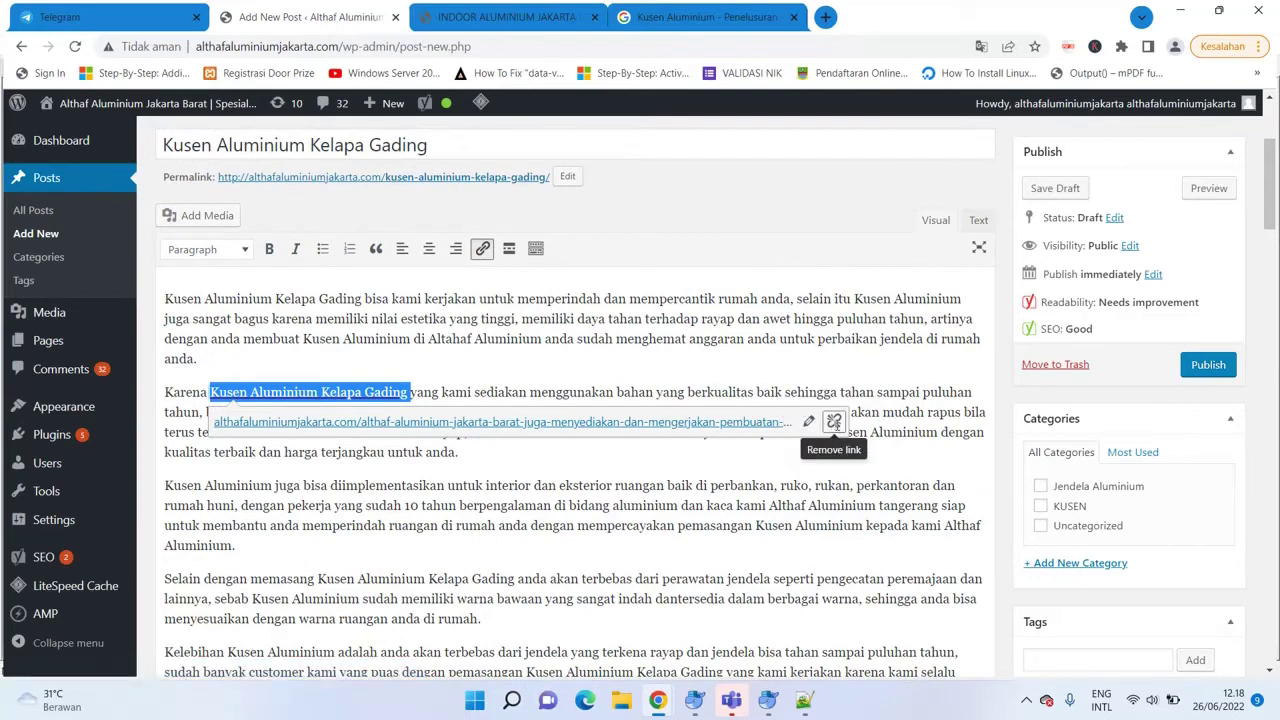
# Remove the existing link from the phrase and stay on the post editor.
pyautogui.click(834, 421)
pyautogui.click(126, 338)
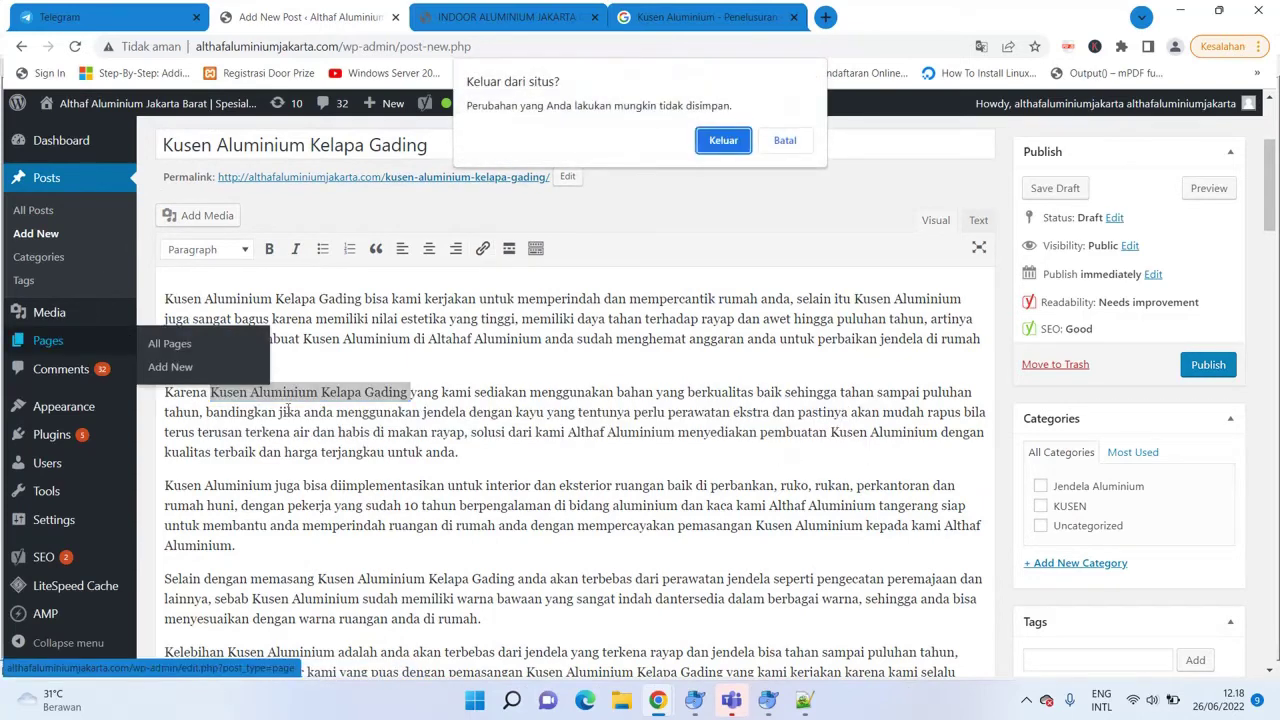
pyautogui.click(813, 140)
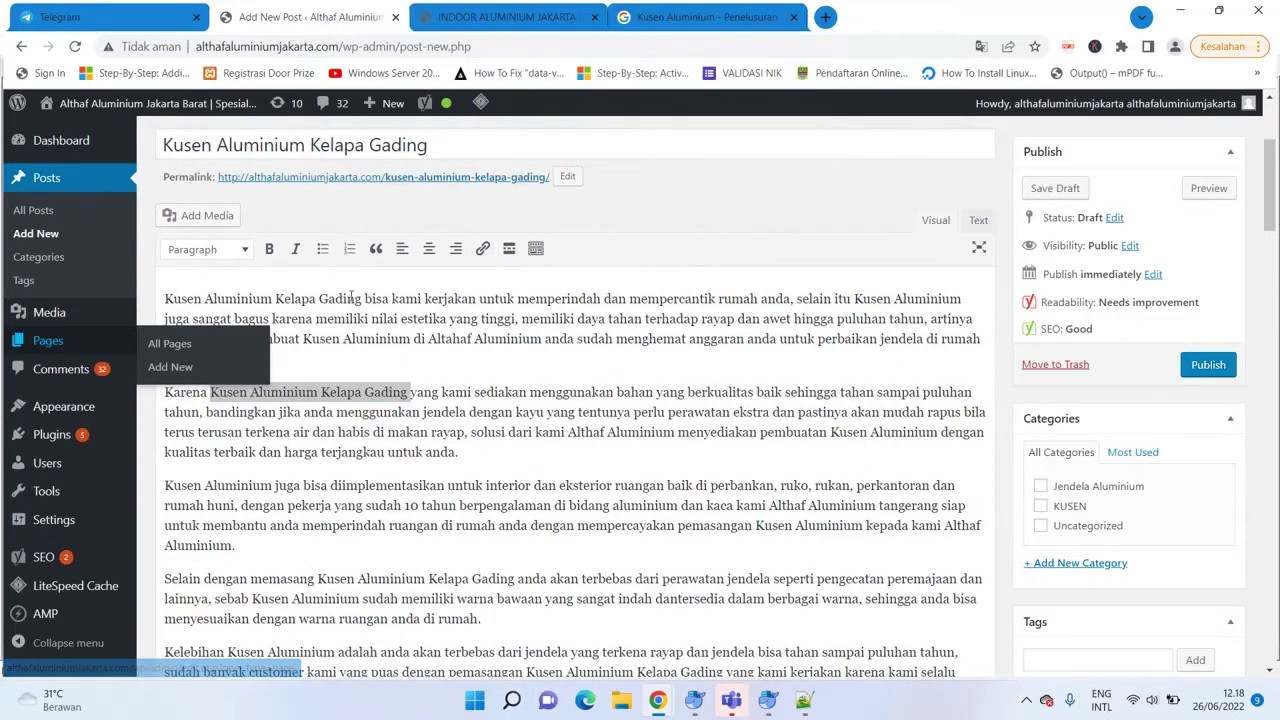
pyautogui.click(300, 455)
# Link the words 'Kusen Aluminium' in the second paragraph to the pasted article URL.
pyautogui.moveTo(211, 392); pyautogui.dragTo(318, 393)
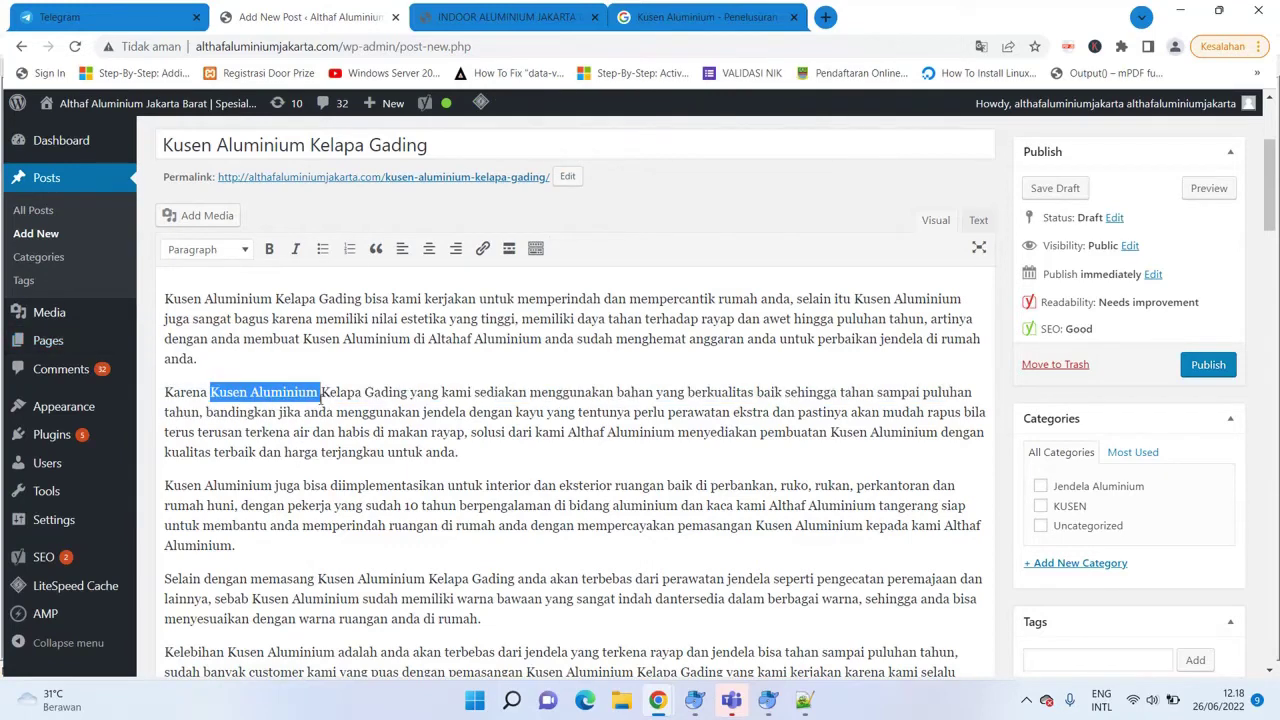
pyautogui.click(483, 248)
pyautogui.hotkey('ctrl', 'v')
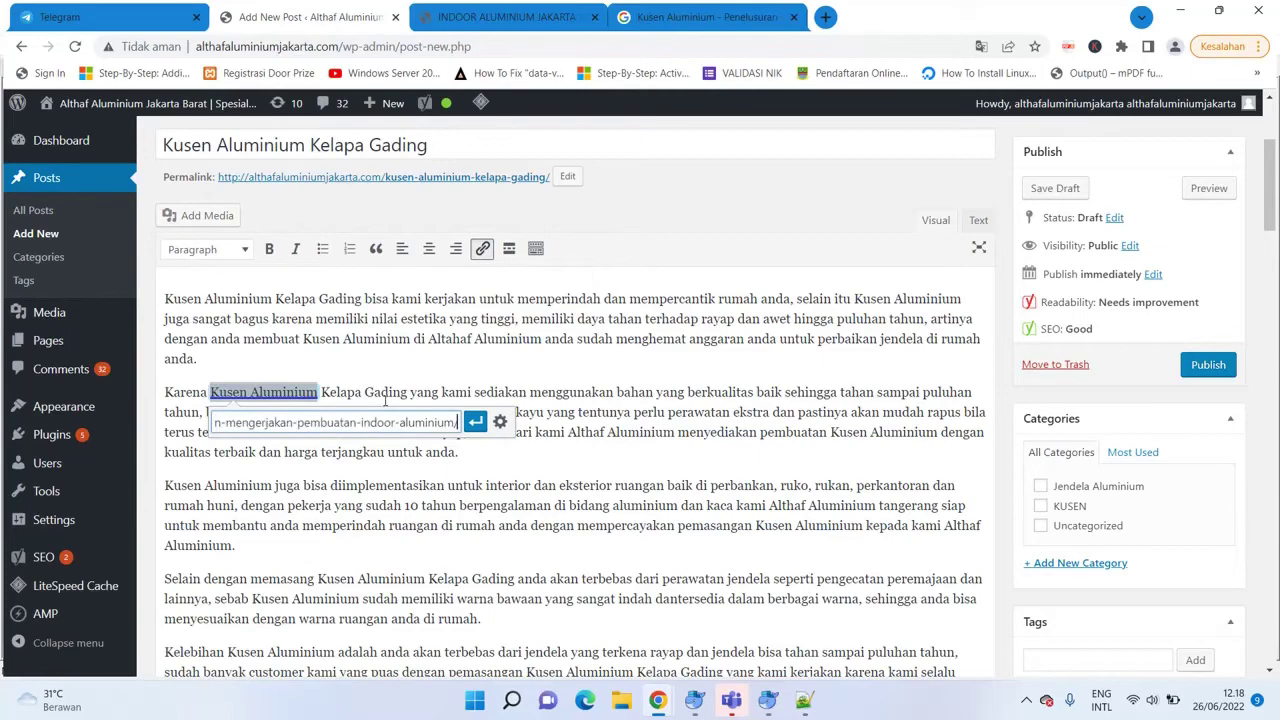
pyautogui.click(475, 421)
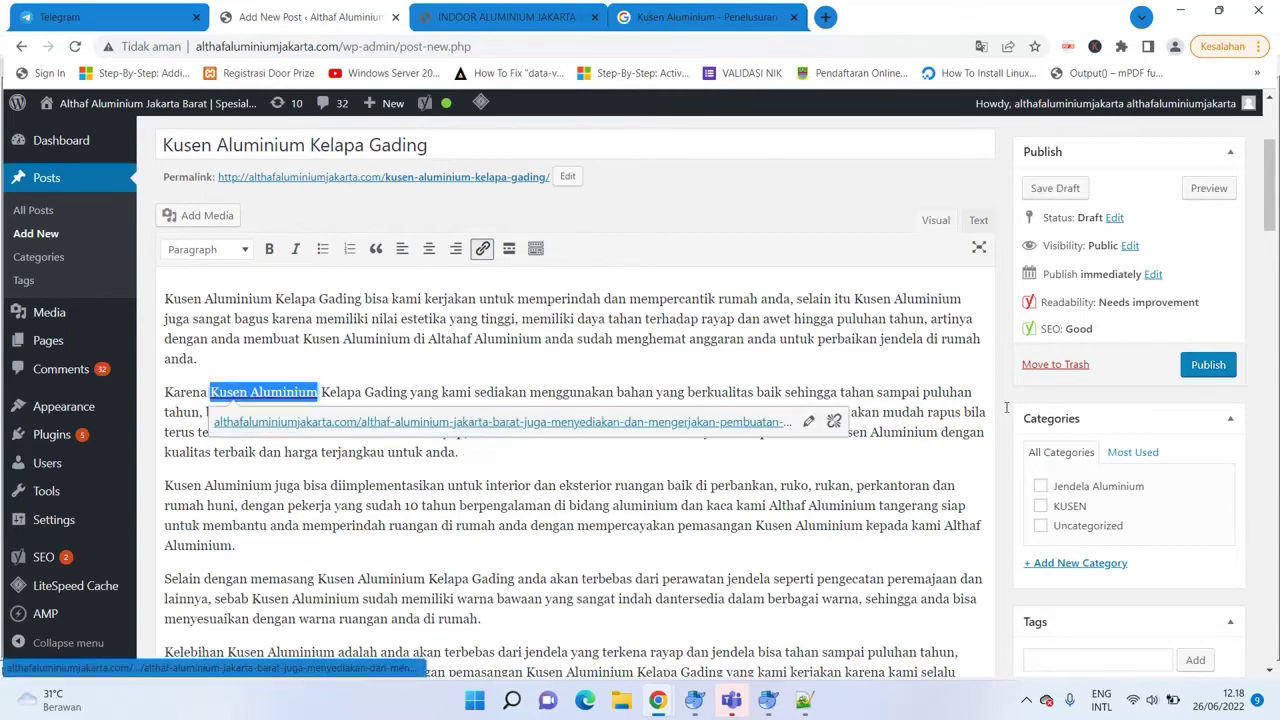
pyautogui.moveTo(1270, 220); pyautogui.dragTo(1270, 478)
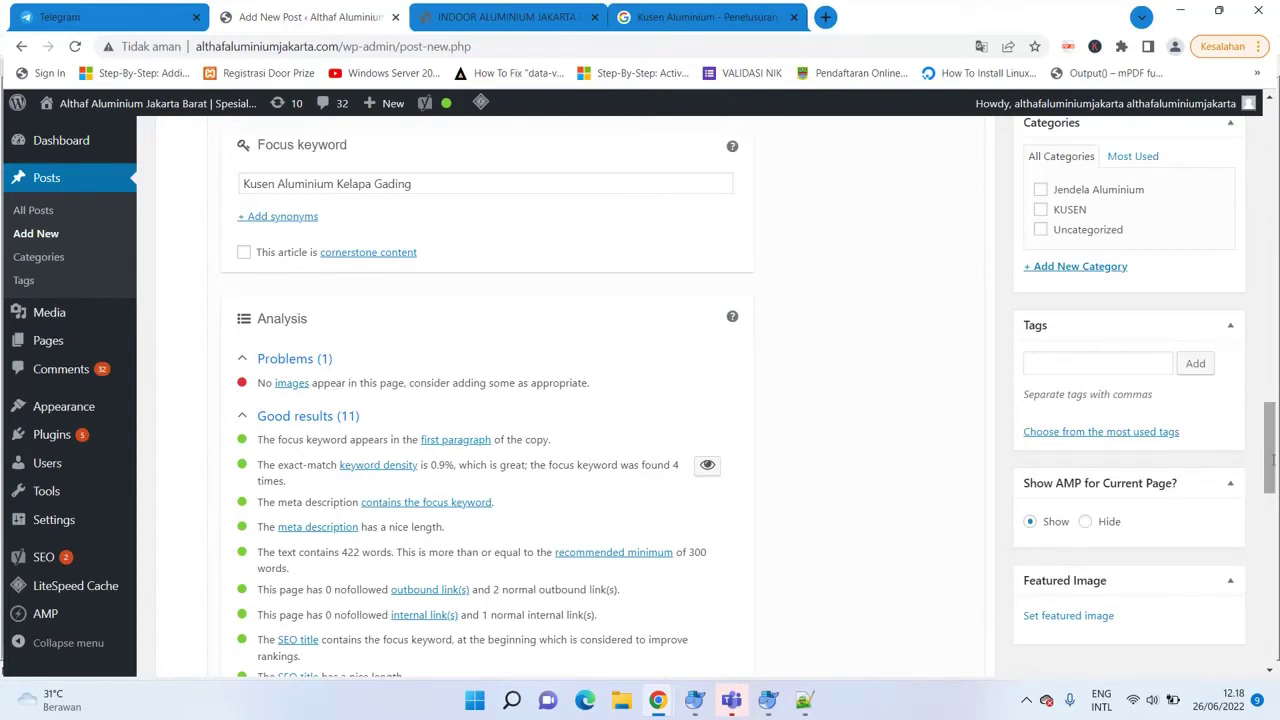
# Pick the dark window-frame photo from the featured image media library.
pyautogui.scroll(-1, 1273, 458)
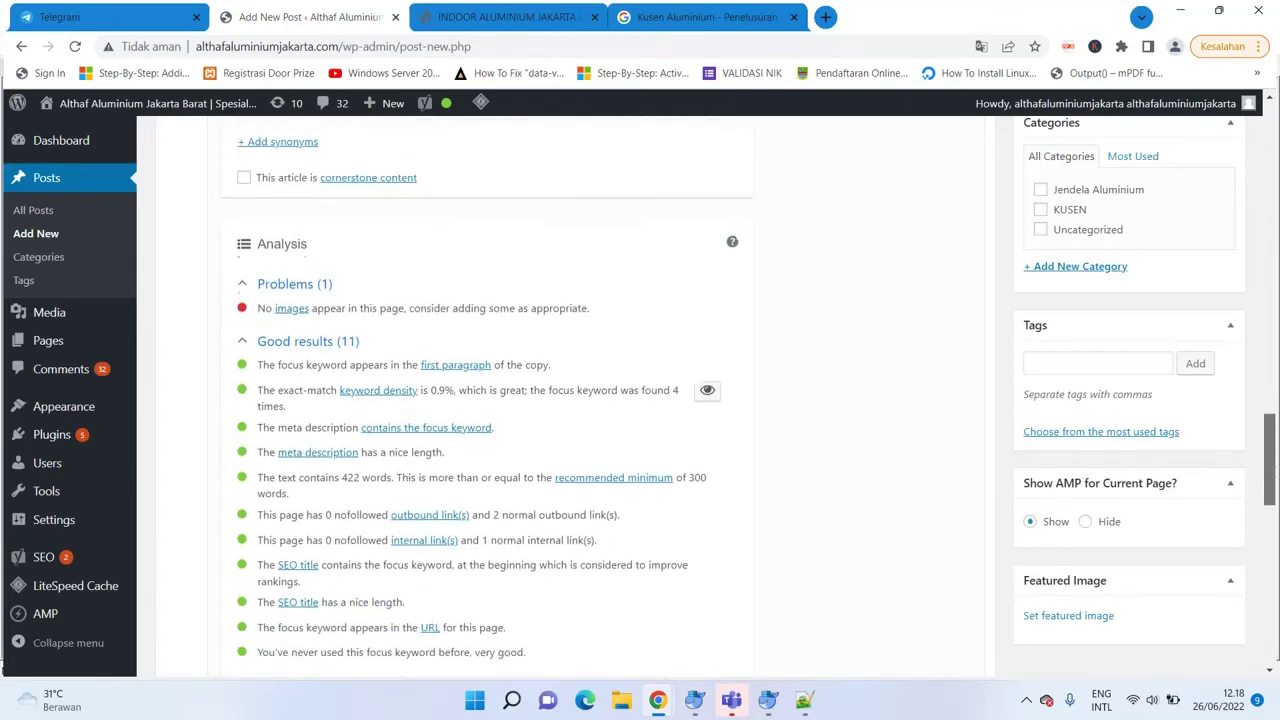
pyautogui.click(1061, 615)
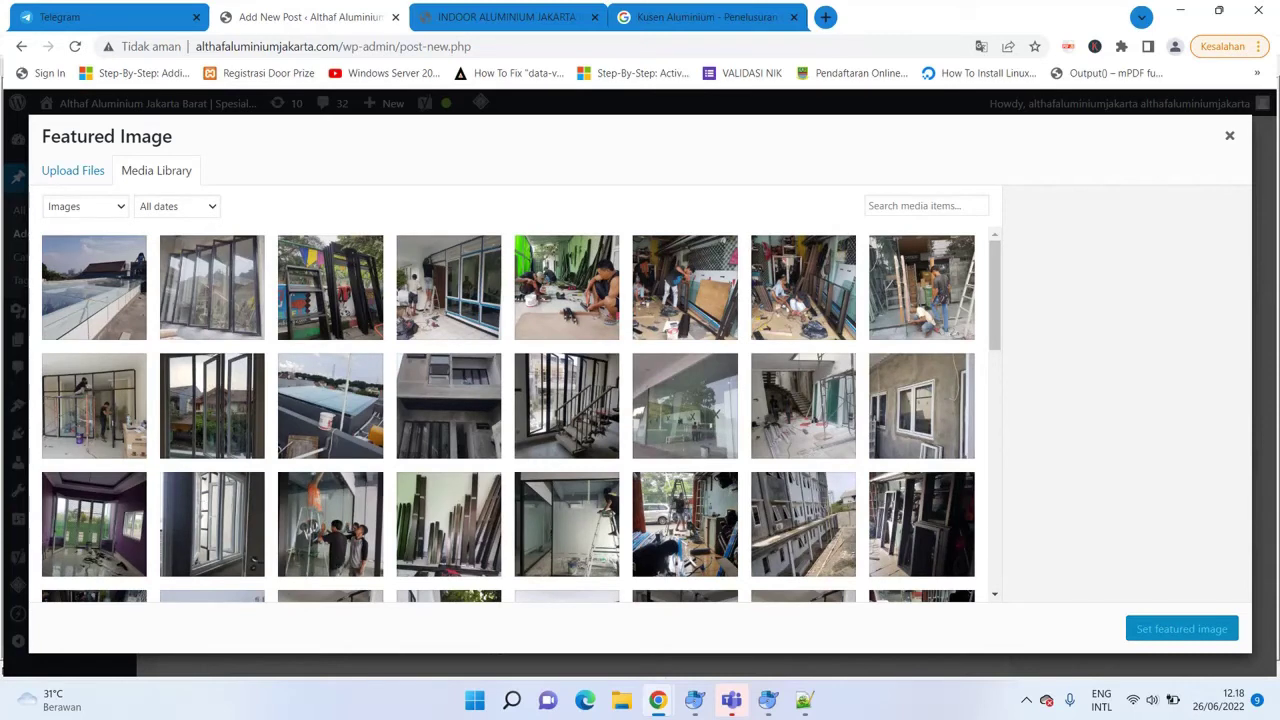
pyautogui.click(921, 524)
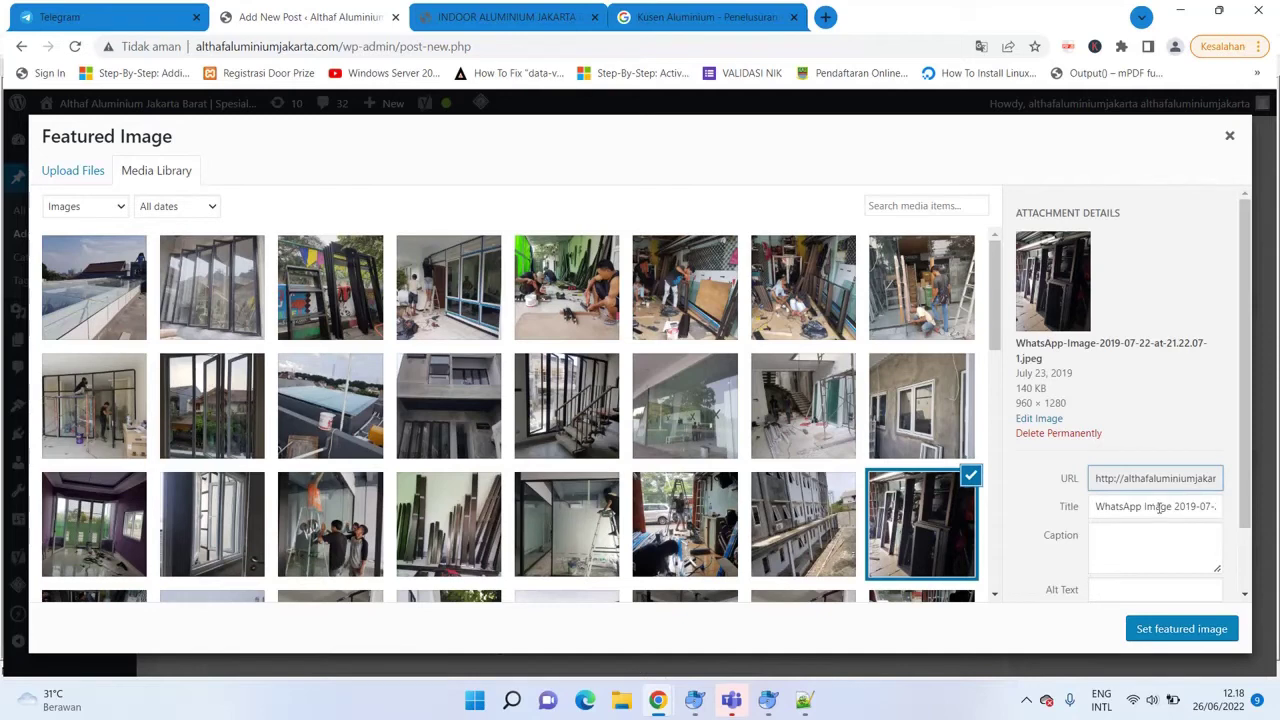
pyautogui.scroll(-1, 1250, 474)
# Give the photo title, alt text and description 'Kusen Aluminium Kelapa Gading', then set it as featured image.
pyautogui.click(1131, 430)
pyautogui.hotkey('ctrl', 'a')
pyautogui.write('Kus')
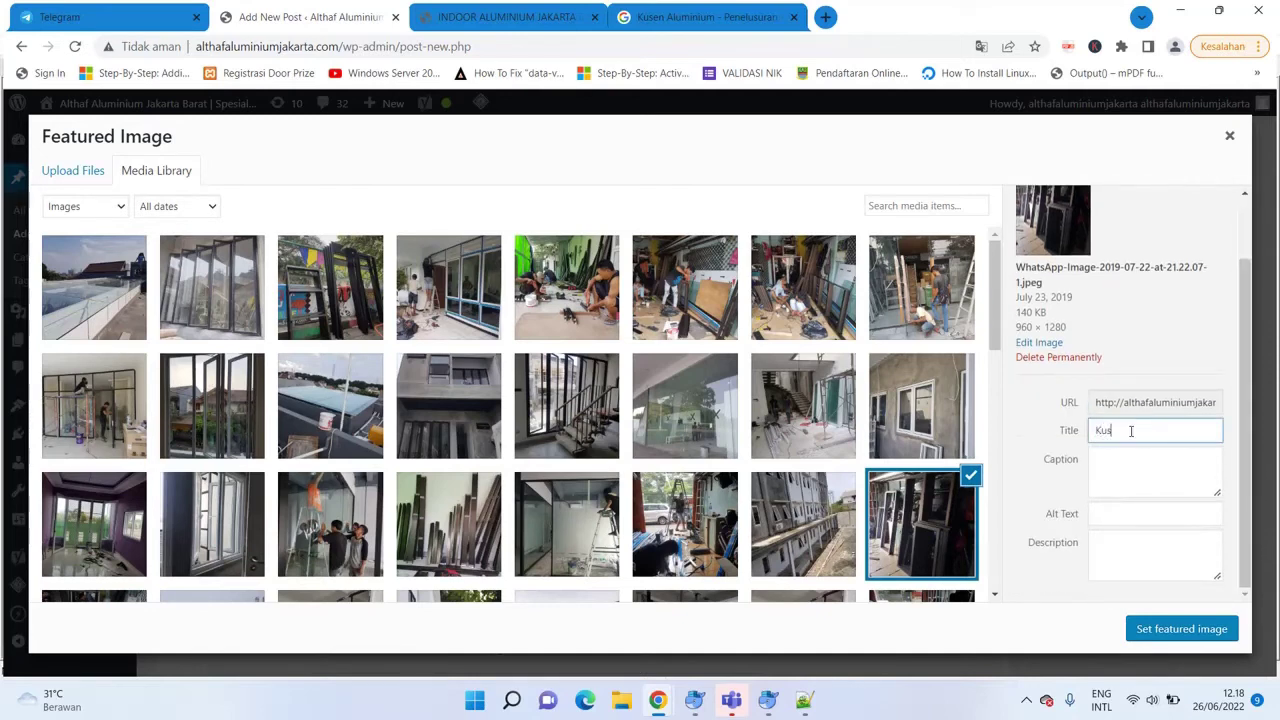
pyautogui.write('en Aluminiu')
pyautogui.press('BackSpace')
pyautogui.press('BackSpace')
pyautogui.press('BackSpace')
pyautogui.write('luminium Kelapa Gading')
pyautogui.tripleClick(1193, 430)
pyautogui.hotkey('ctrl', 'c')
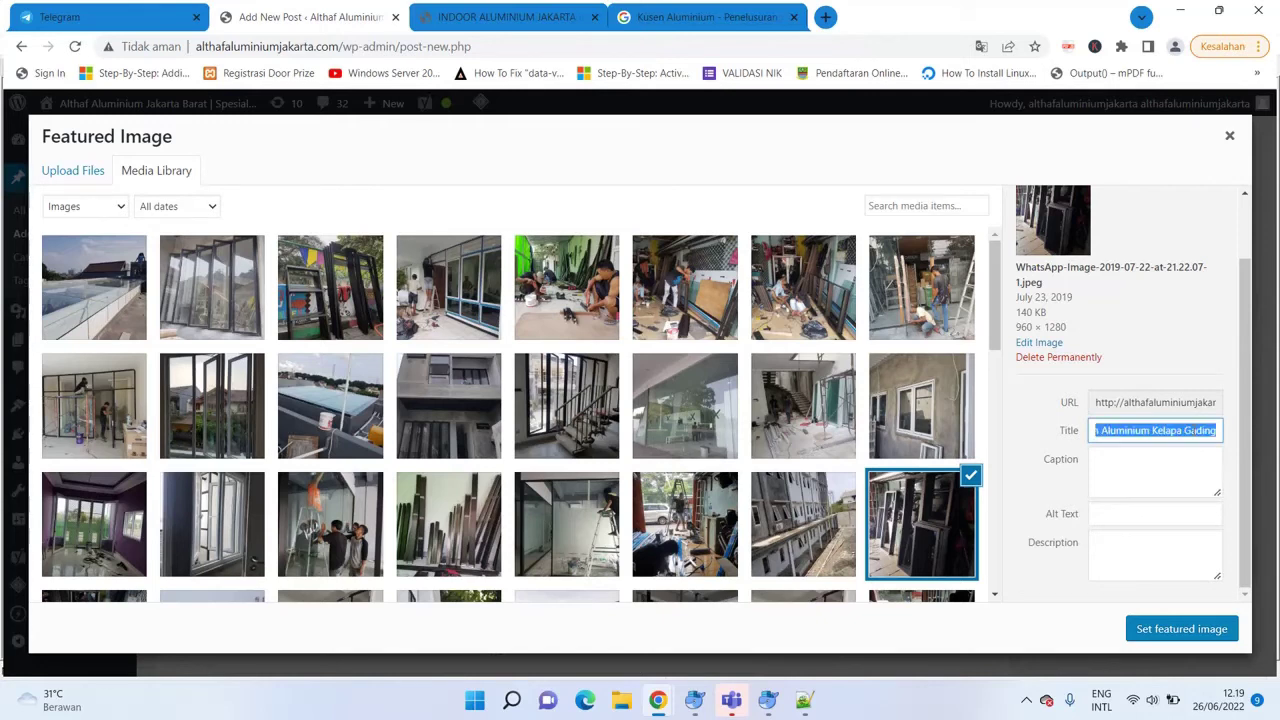
pyautogui.click(1124, 517)
pyautogui.hotkey('ctrl', 'v')
pyautogui.click(1111, 562)
pyautogui.hotkey('ctrl', 'v')
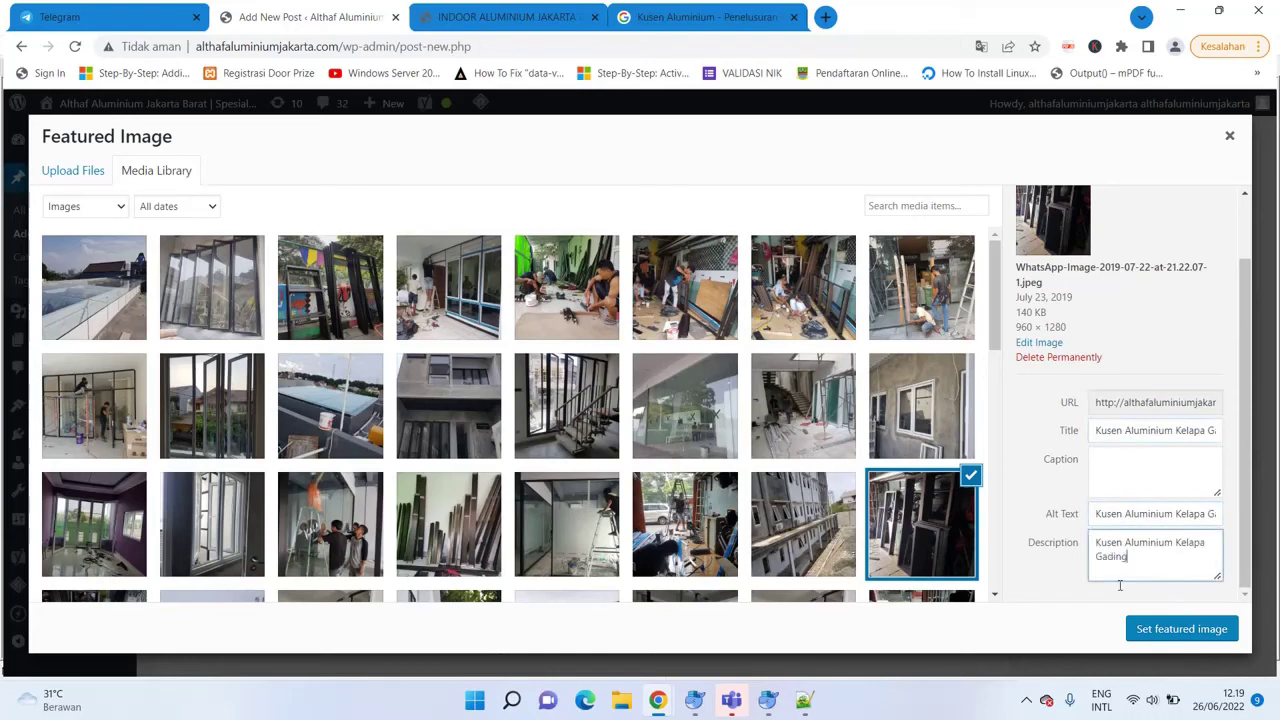
pyautogui.click(1182, 630)
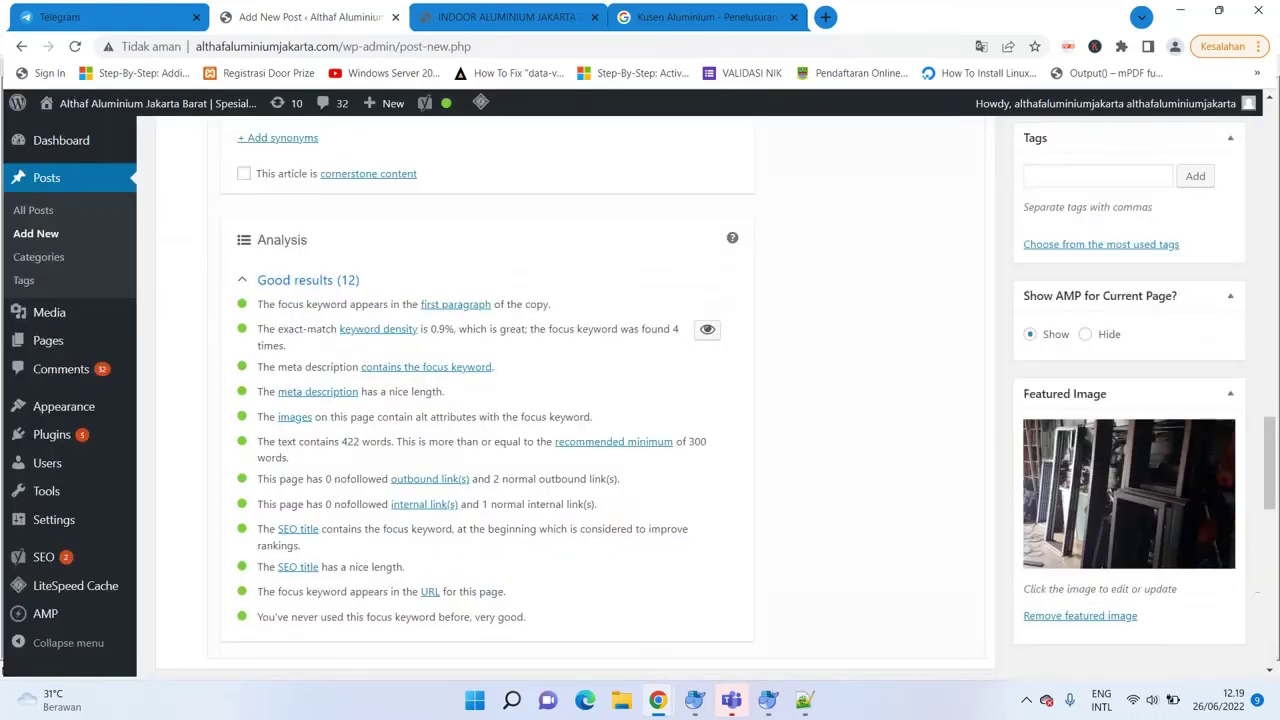
pyautogui.scroll(-1, 1270, 487)
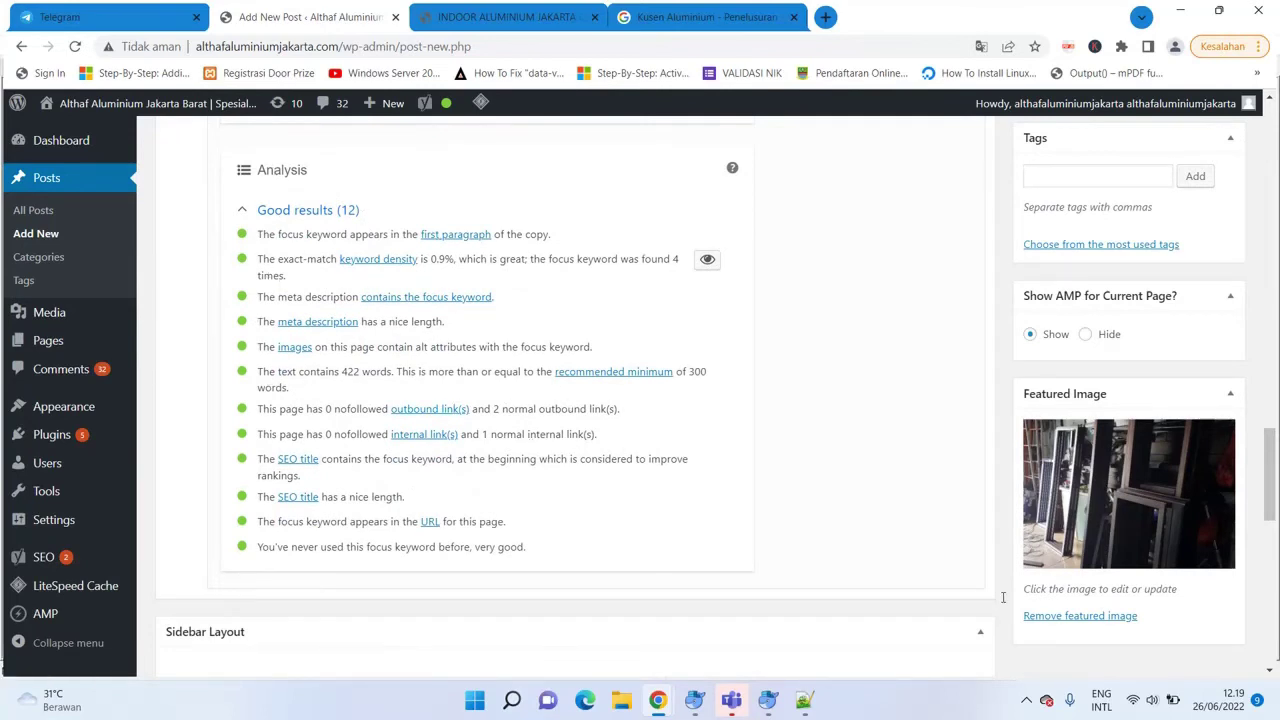
pyautogui.moveTo(1269, 475); pyautogui.dragTo(1269, 297)
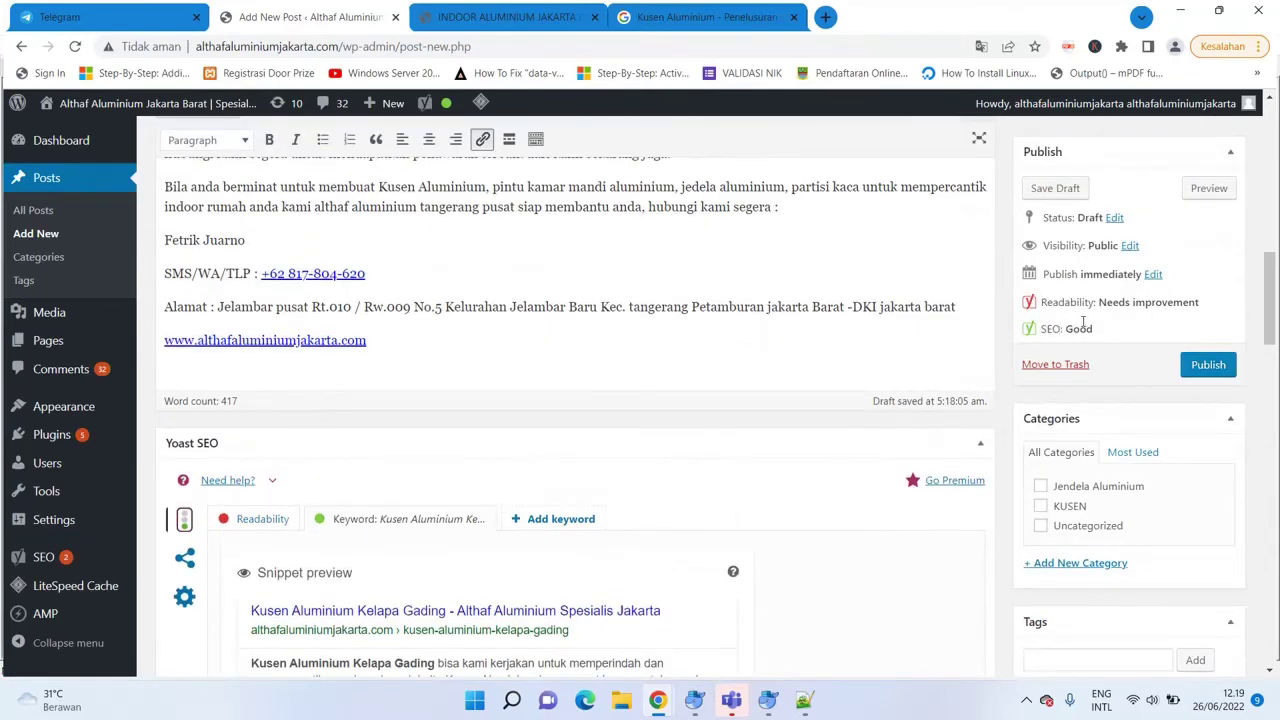
pyautogui.moveTo(1269, 287); pyautogui.dragTo(1222, 225)
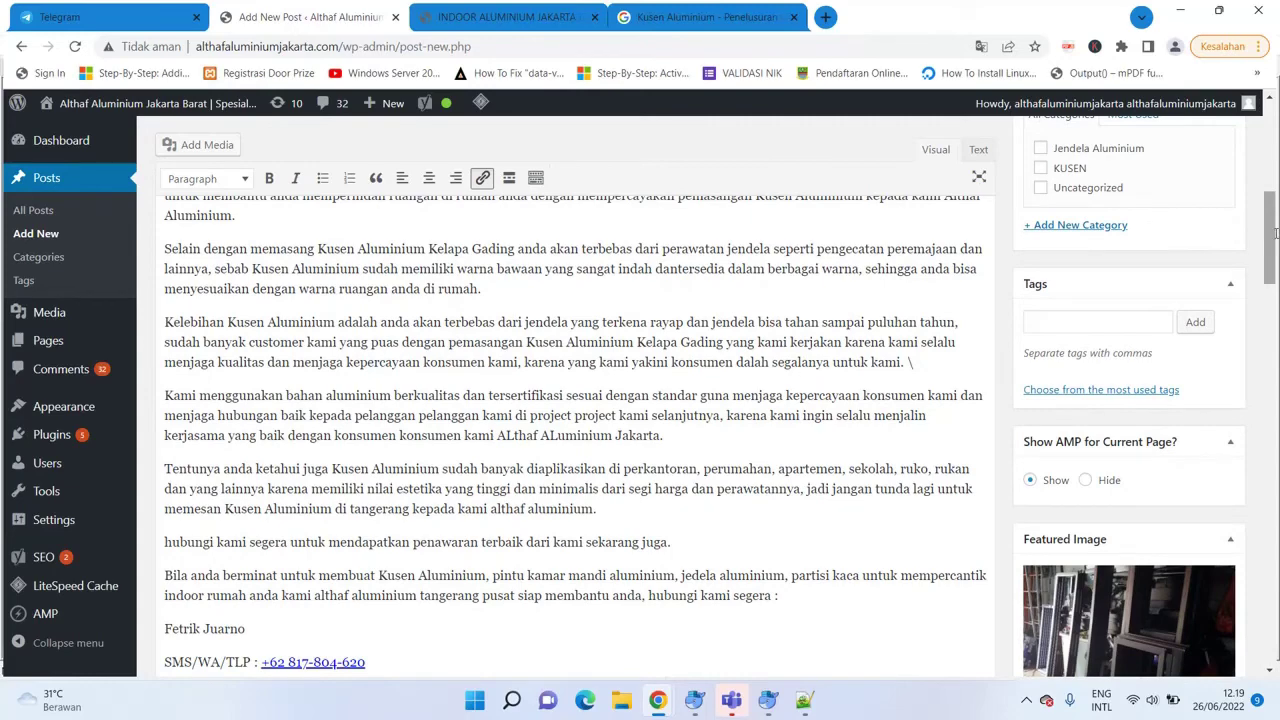
pyautogui.moveTo(1272, 234)
pyautogui.mouseDown()
pyautogui.moveTo(1270, 164)
pyautogui.moveTo(1275, 225)
pyautogui.mouseUp()
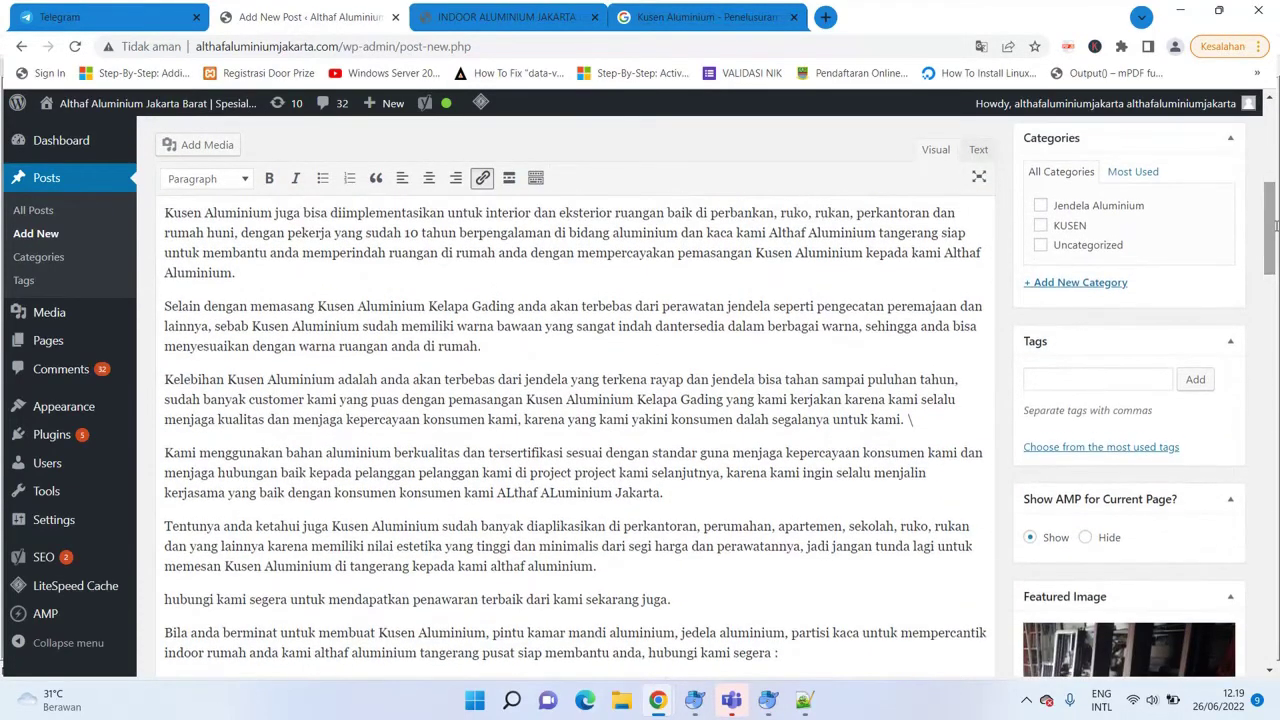
# Tick the KUSEN category and create a new 'Kusen Aluminium' category for the post.
pyautogui.click(1041, 226)
pyautogui.click(1065, 374)
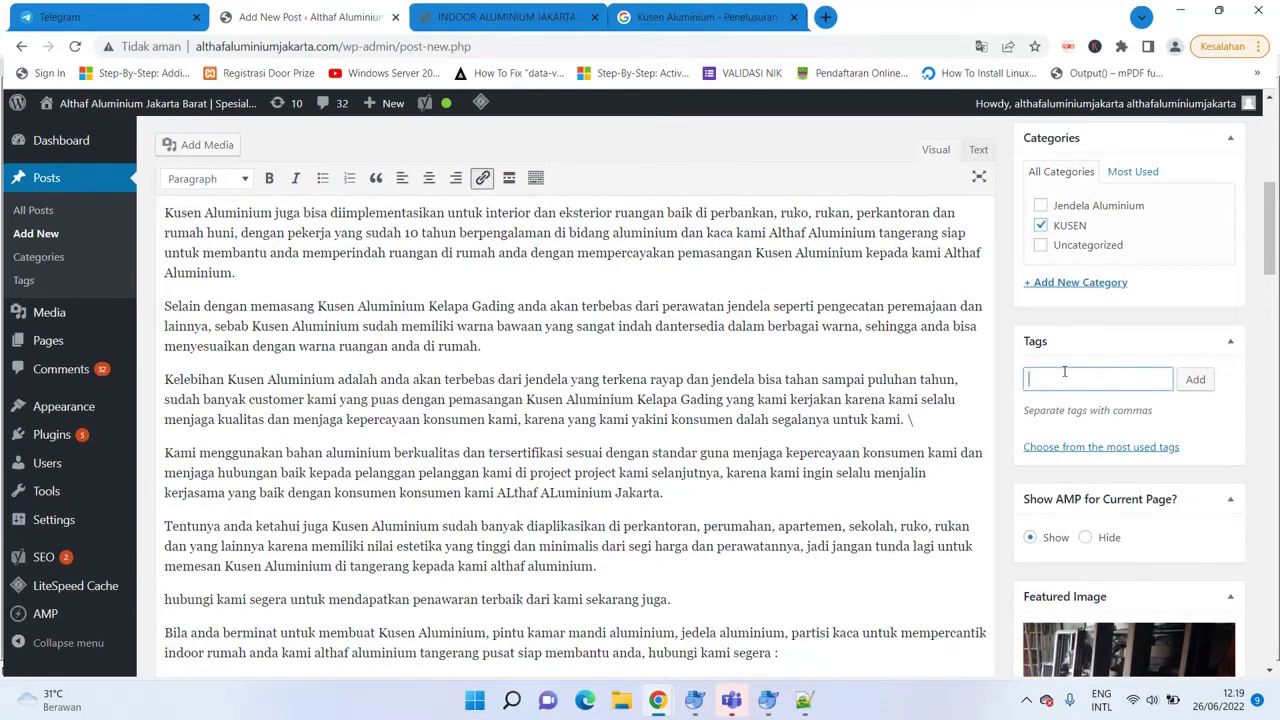
pyautogui.click(1088, 282)
pyautogui.write('Ku')
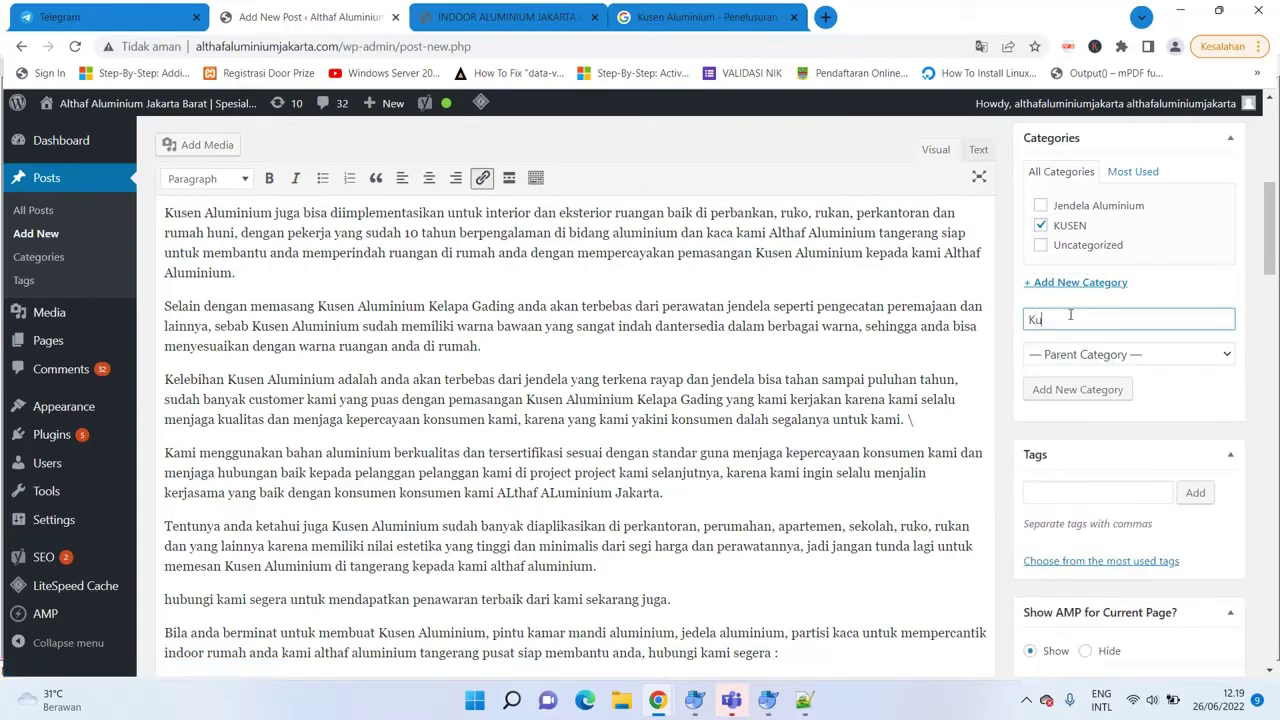
pyautogui.write('sen Alumni')
pyautogui.press('BackSpace')
pyautogui.press('BackSpace')
pyautogui.press('BackSpace')
pyautogui.press('BackSpace')
pyautogui.write('uminium')
pyautogui.click(1067, 387)
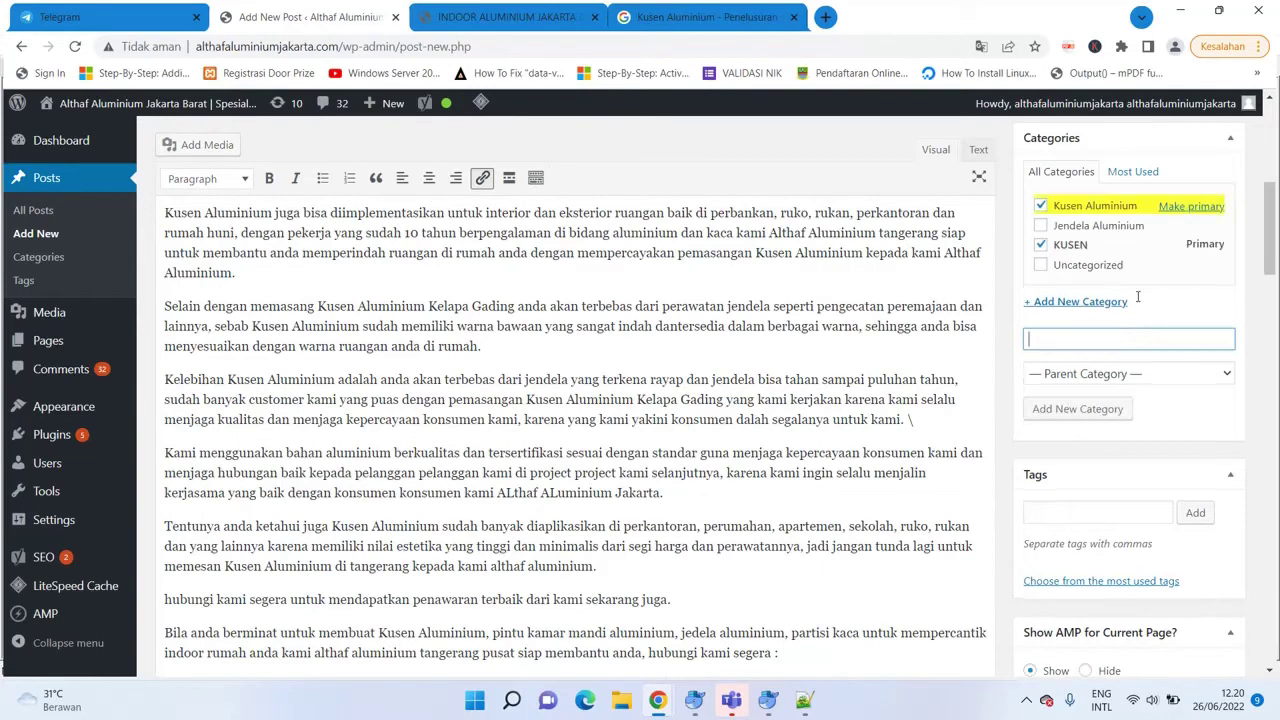
pyautogui.scroll(-3, 1120, 232)
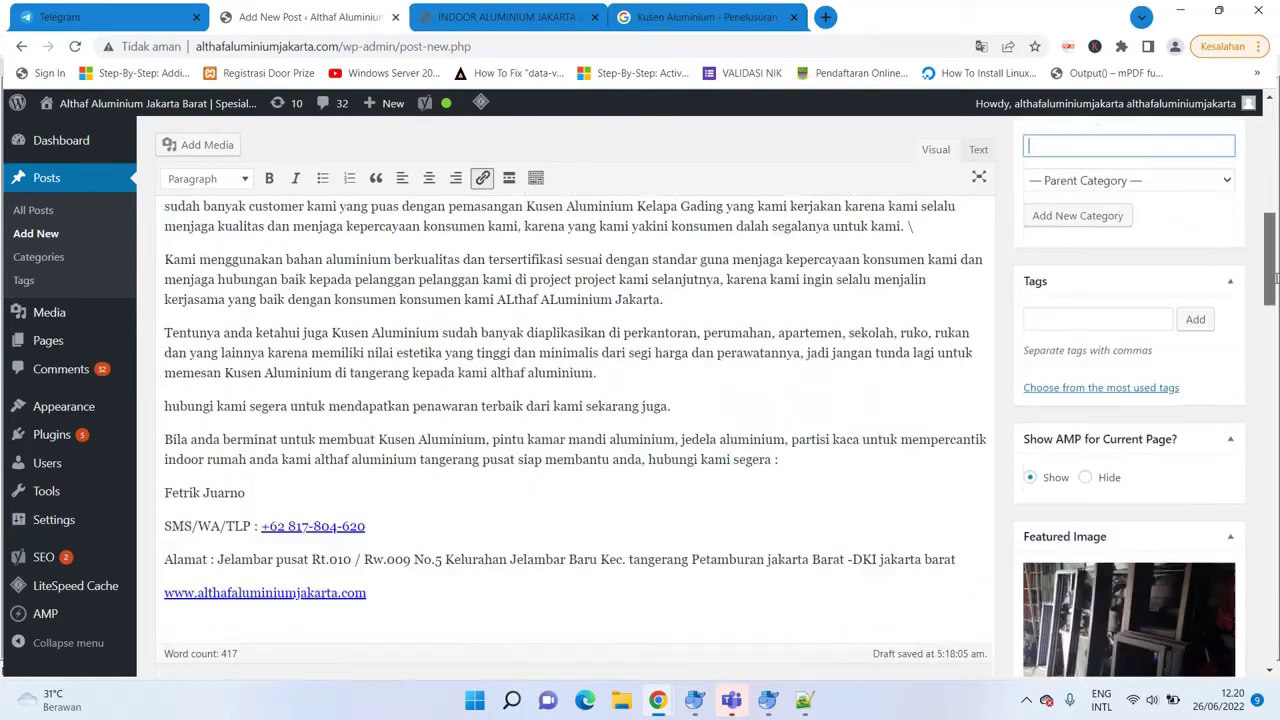
# Add the tags 'Aluminium jakarta', 'aluminium jakarta barat' and 'aluminium jakarta timur'.
pyautogui.click(1120, 232)
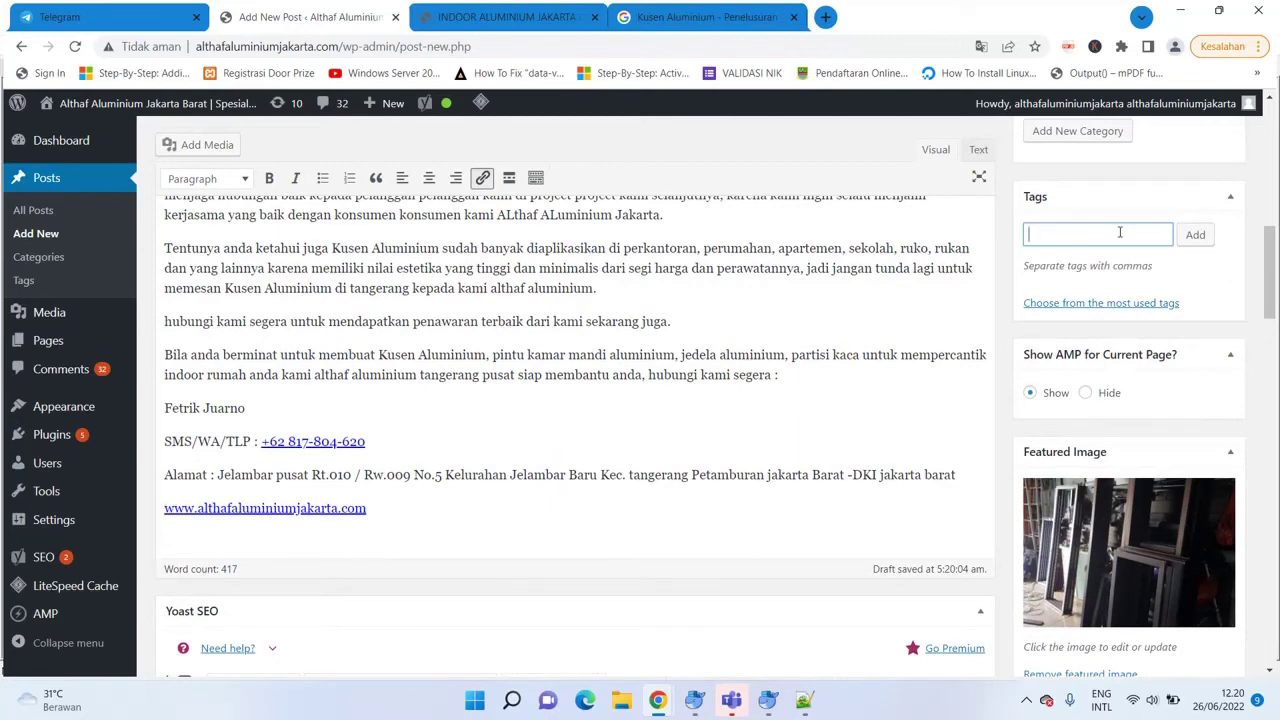
pyautogui.write('Aluminium ')
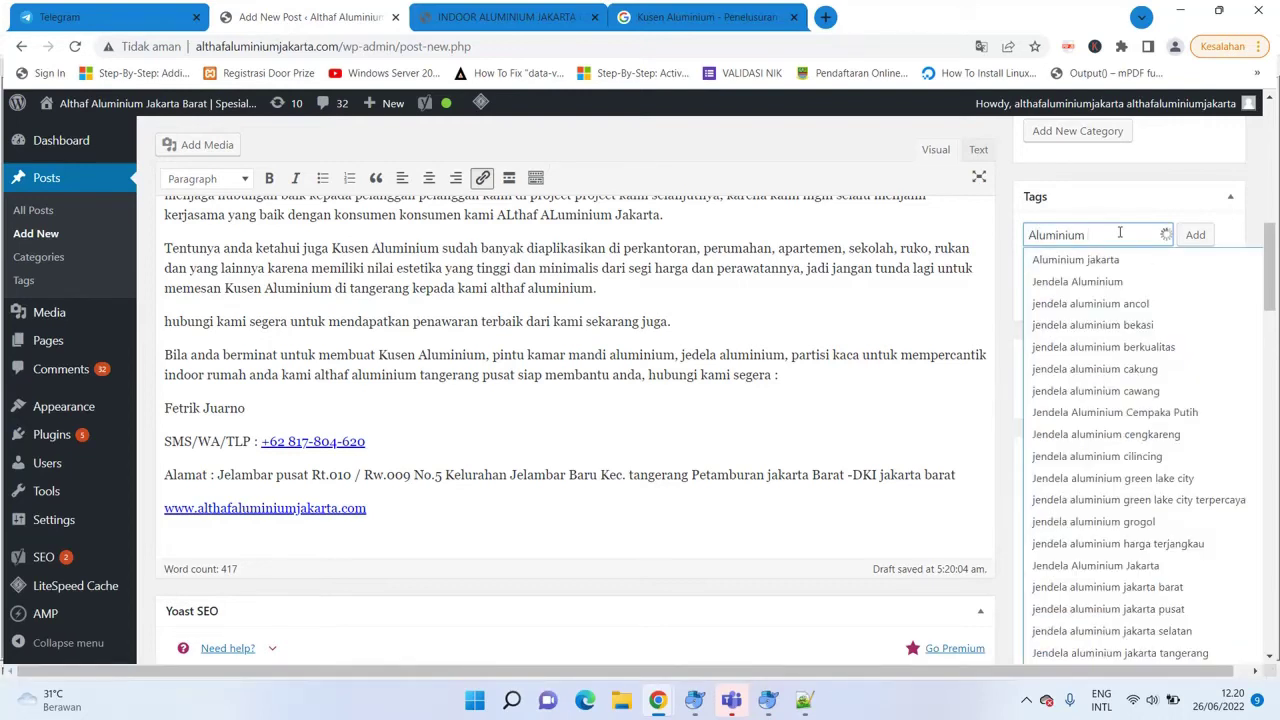
pyautogui.write('jakarta')
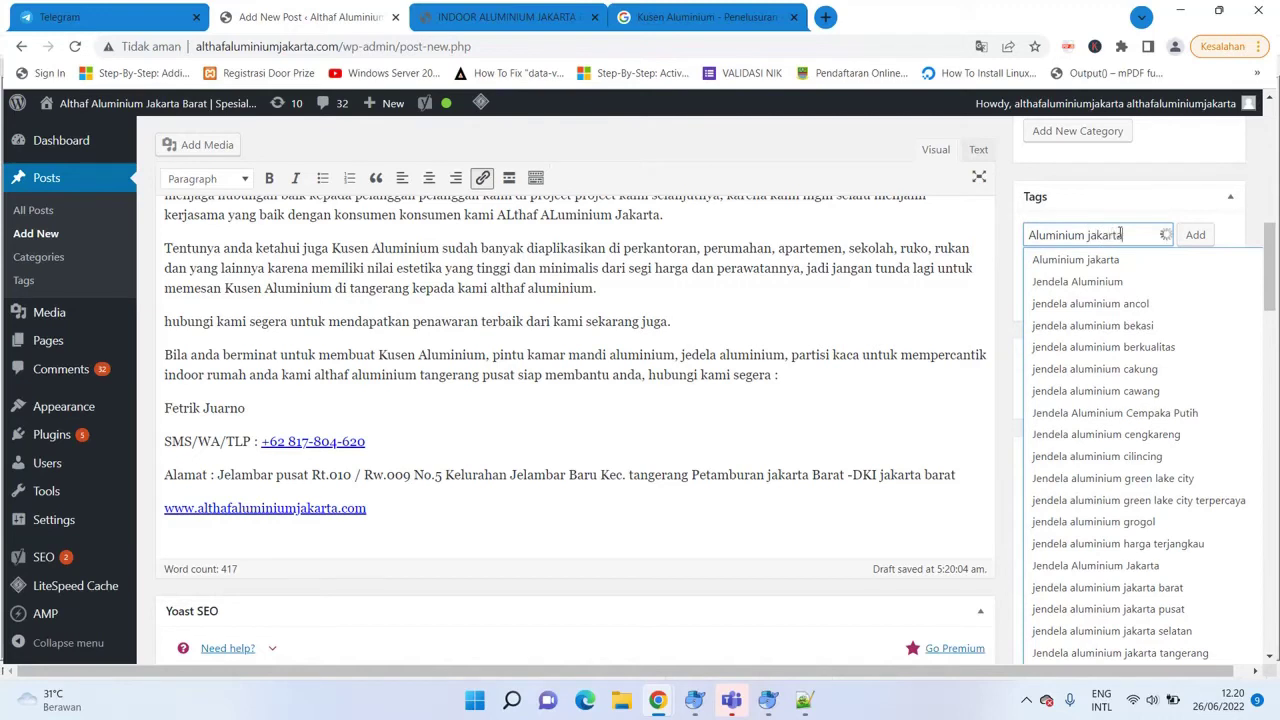
pyautogui.hotkey('ctrl', 'a')
pyautogui.write('aluminium ja')
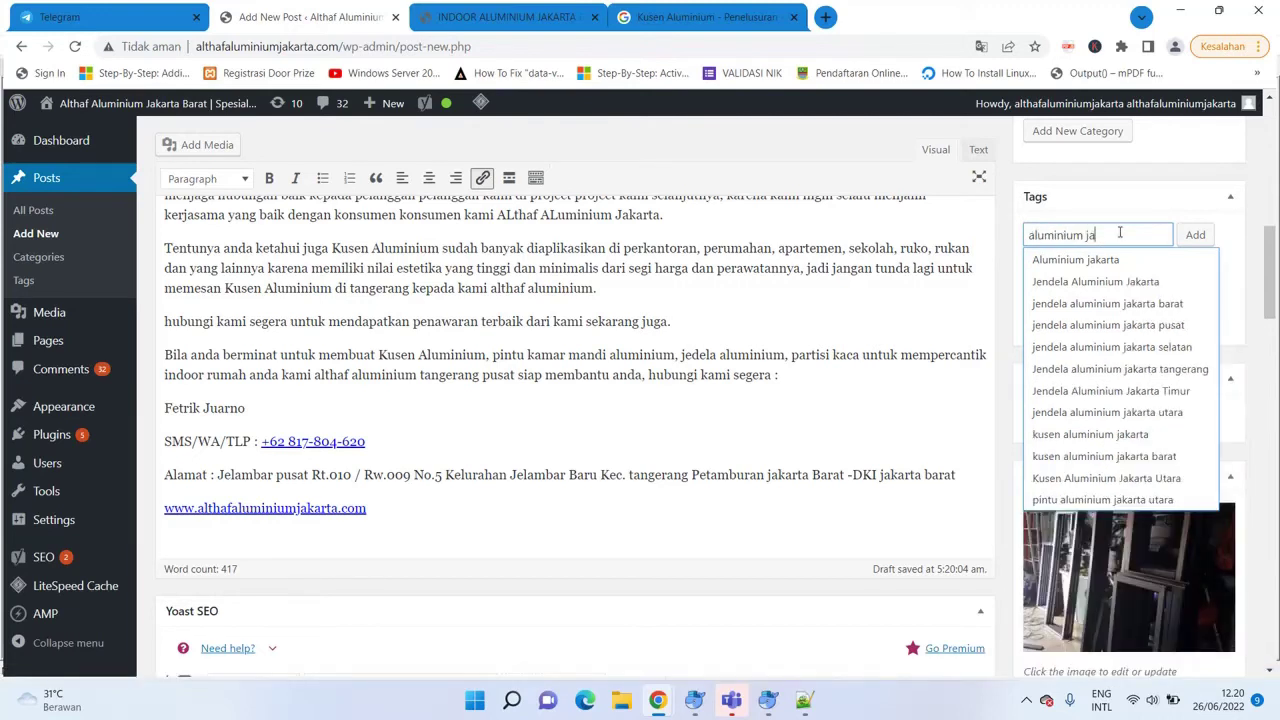
pyautogui.write('karta barat')
pyautogui.press('Return')
pyautogui.write('aluminium')
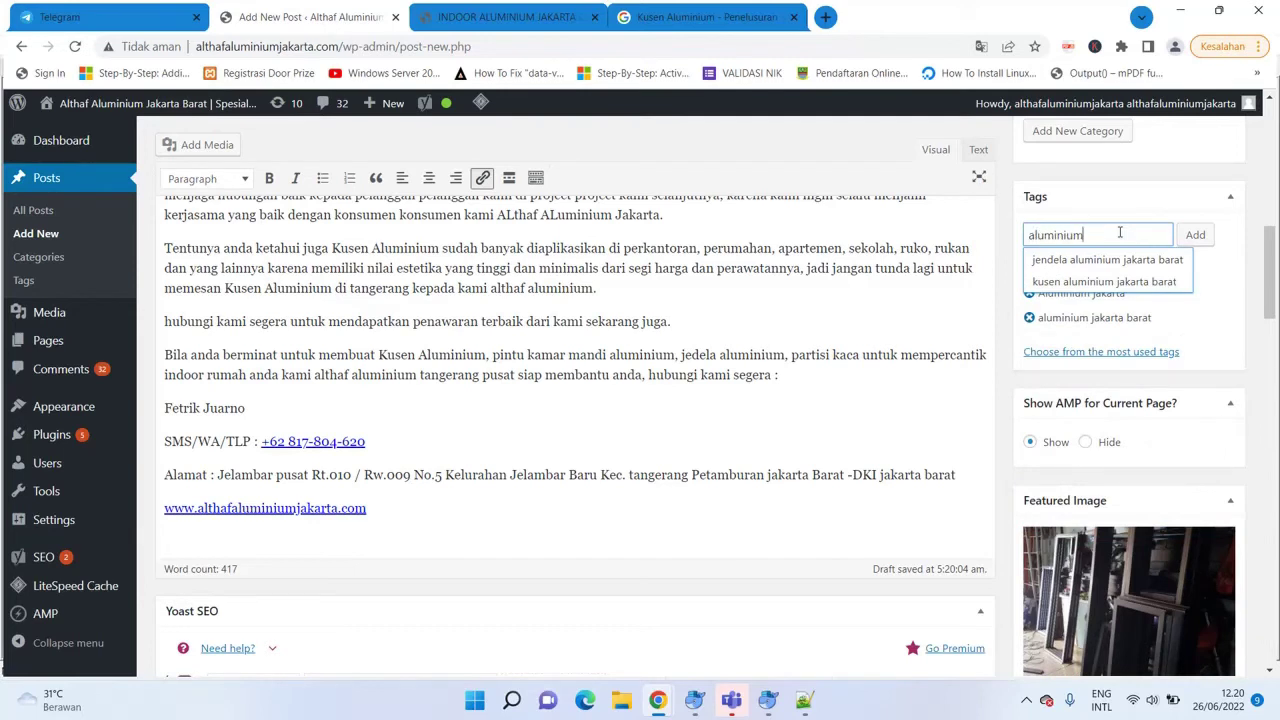
pyautogui.write(' jakarta timur')
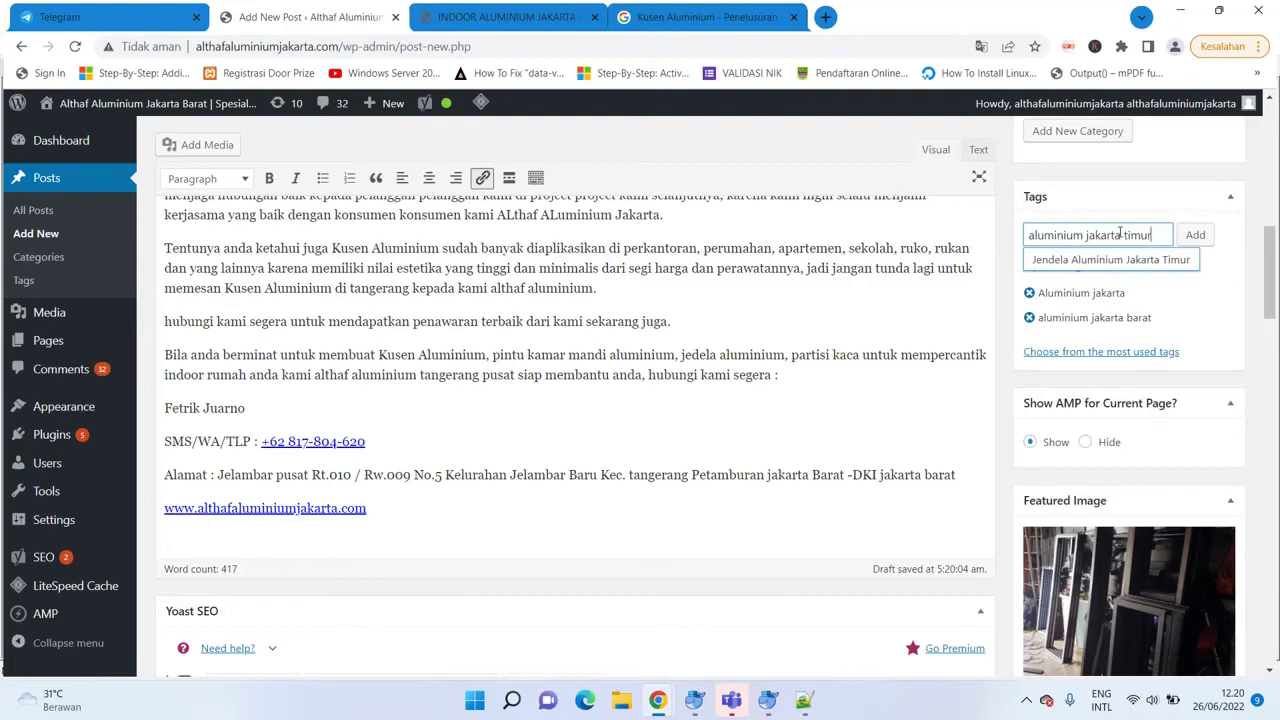
pyautogui.press('Return')
# Add the tags 'kusen aluminium jakarta', plus its 'barat', 'utara' and 'timur' variants.
pyautogui.write('kuse')
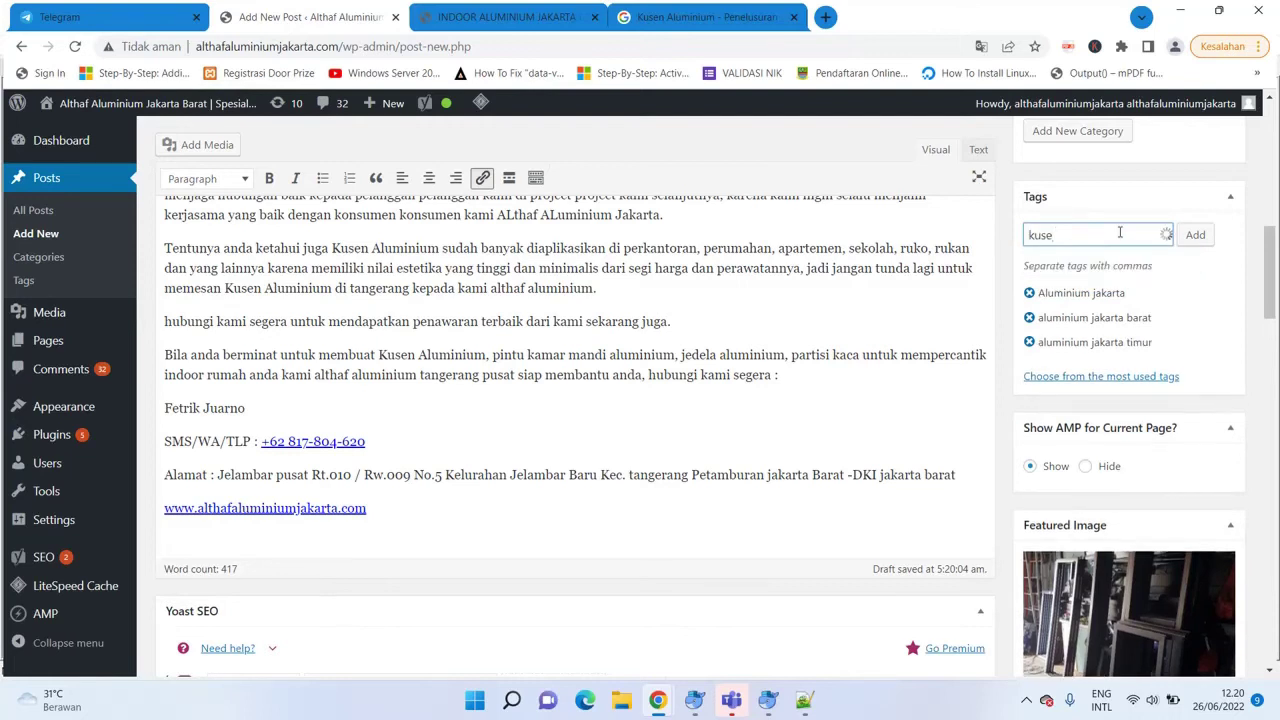
pyautogui.write('n alum')
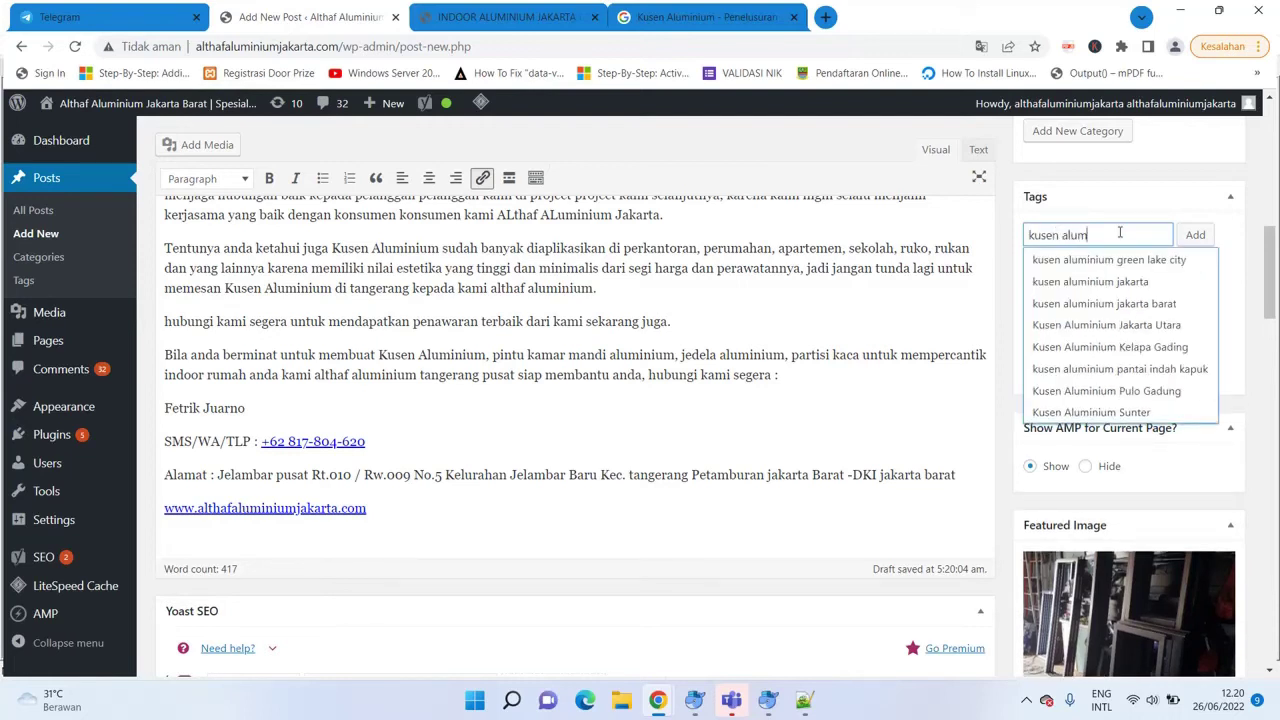
pyautogui.write('inium jakarta')
pyautogui.press('Return')
pyautogui.write('kusen aluminium')
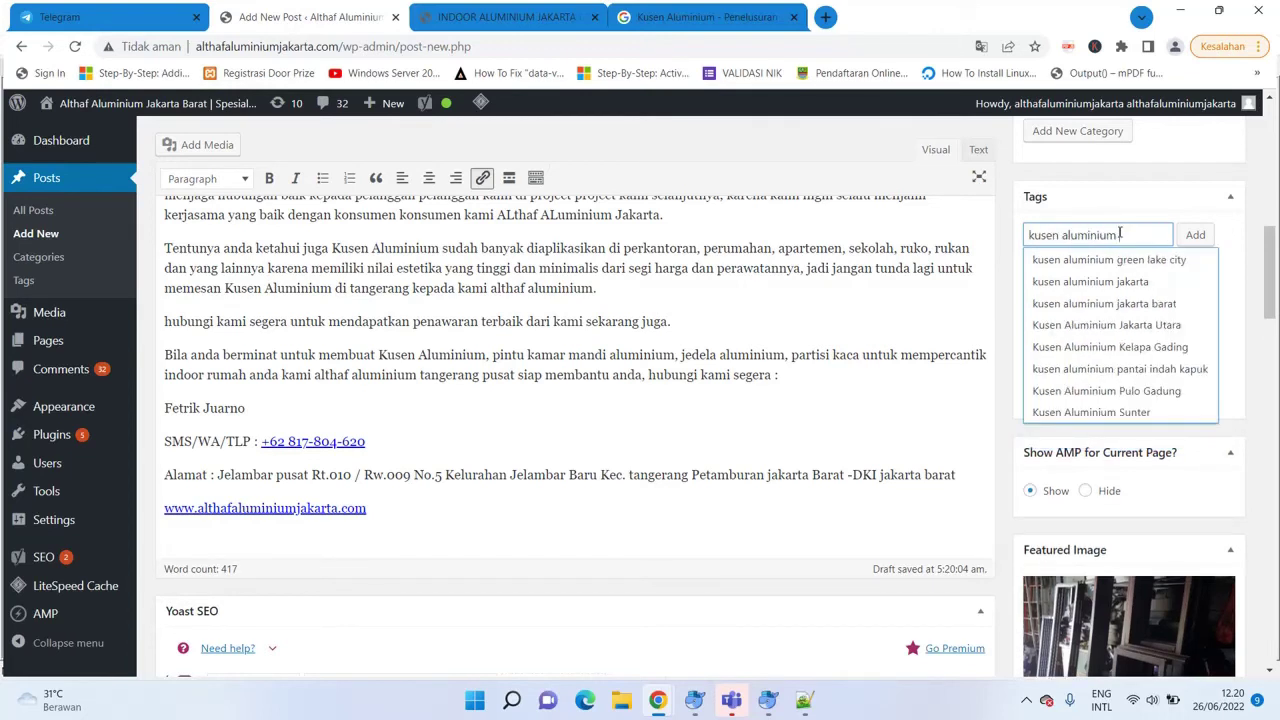
pyautogui.write(' jakarta barat')
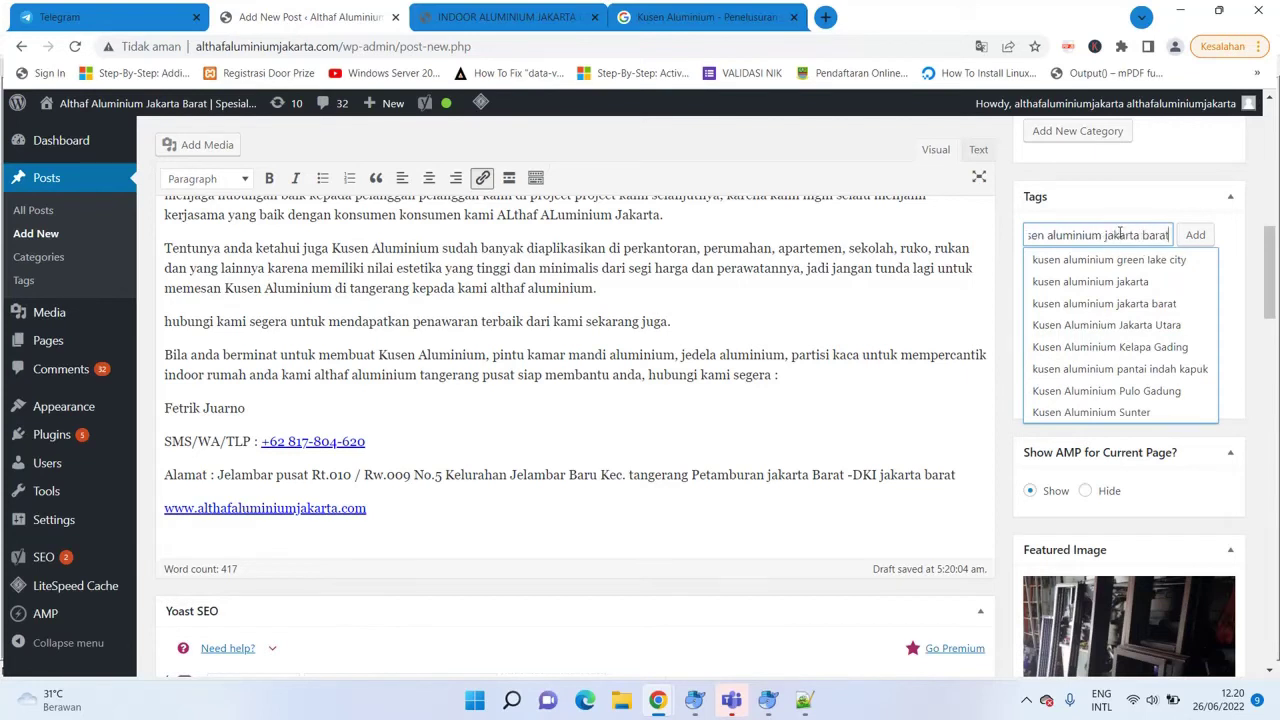
pyautogui.press('Return')
pyautogui.write('kusen alumn')
pyautogui.press('BackSpace')
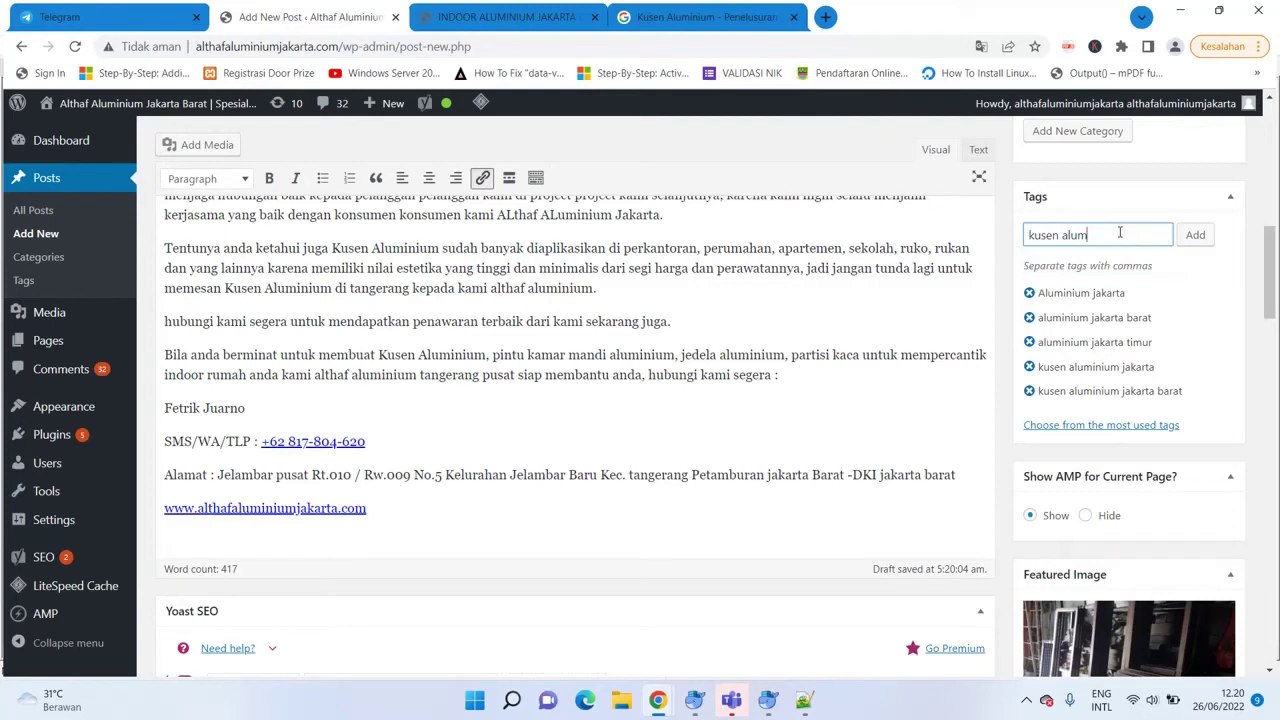
pyautogui.write('inium jakarta utara')
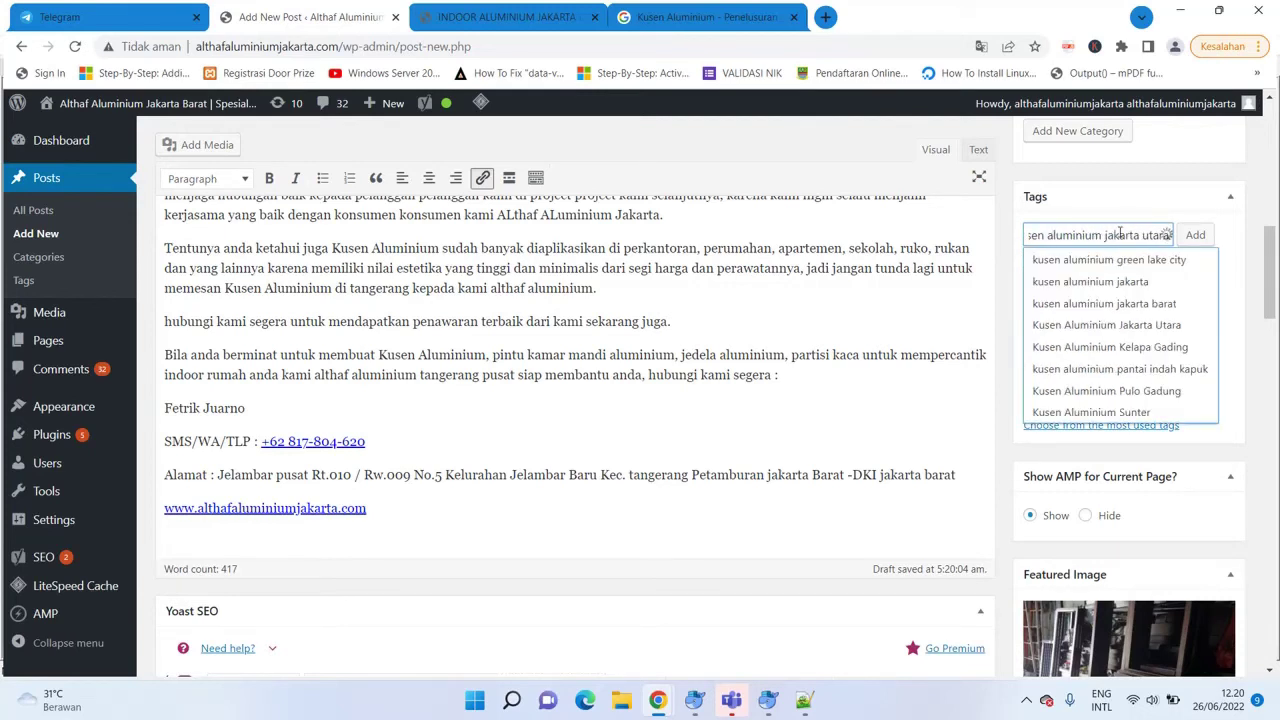
pyautogui.press('Return')
pyautogui.write('kusen al')
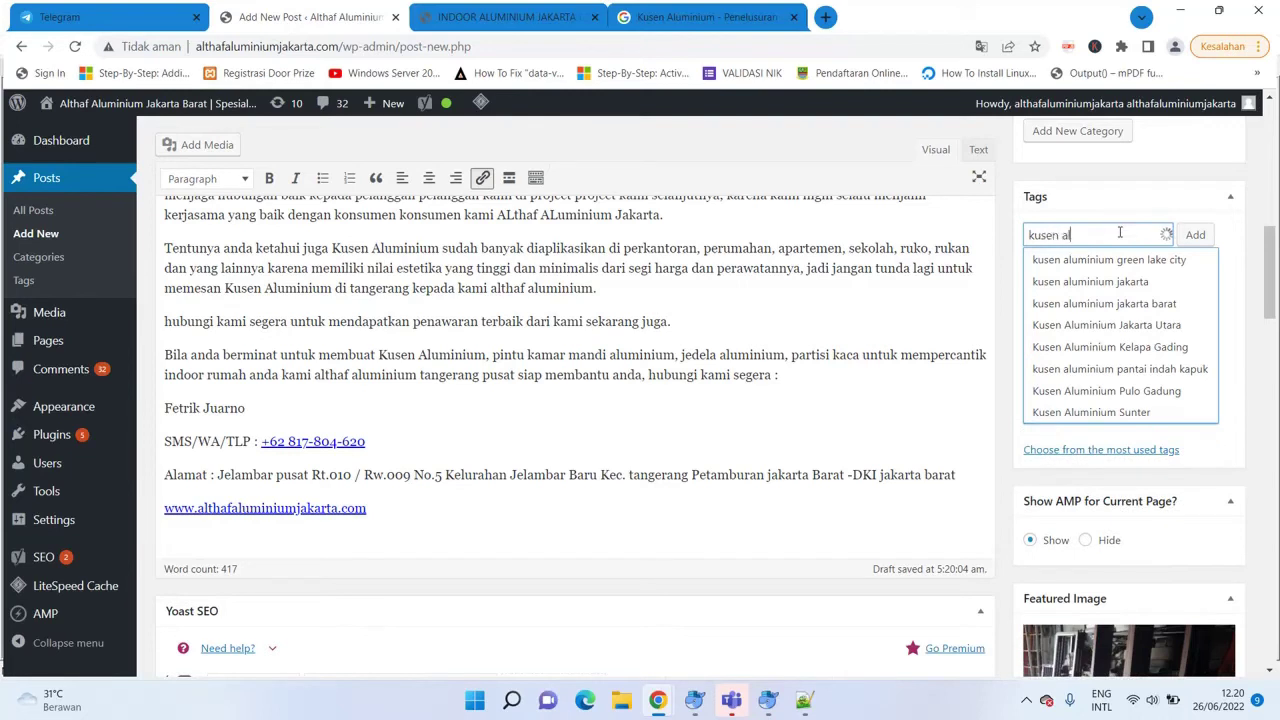
pyautogui.write('uminium jaka')
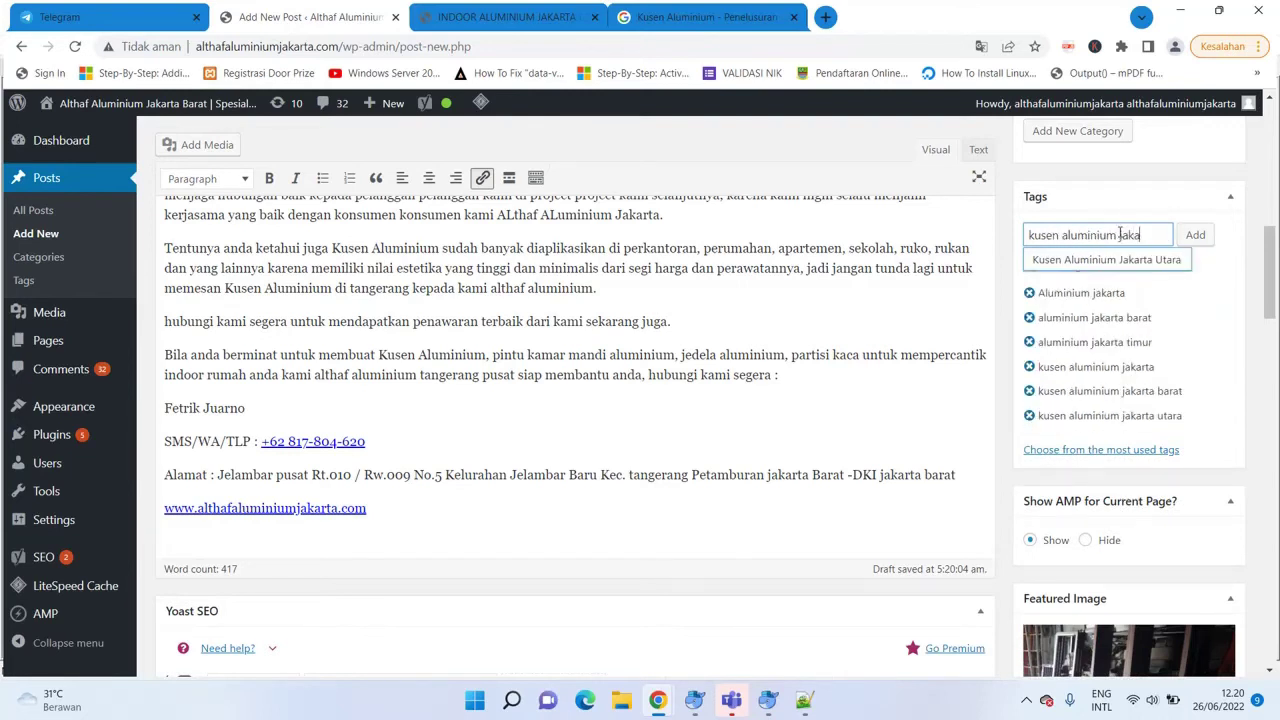
pyautogui.write('rta timur')
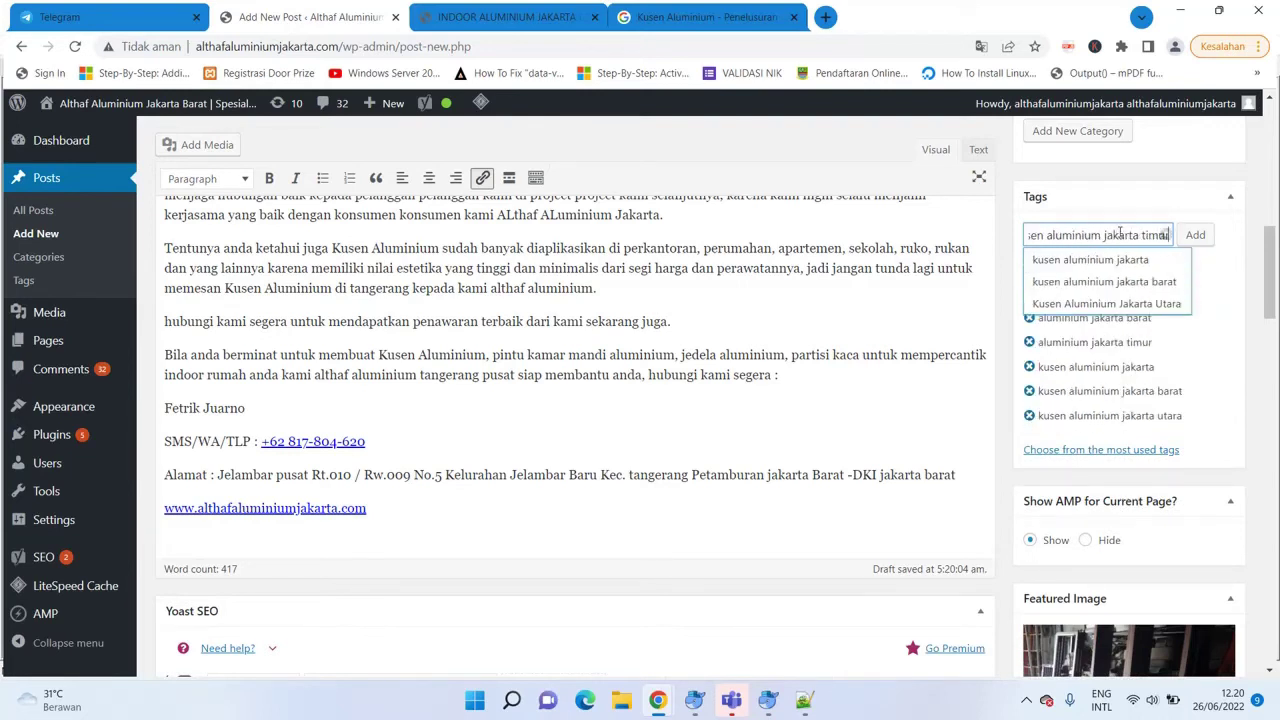
pyautogui.press('Return')
# Add the tags 'kusen aluminium jakarta selatan', 'kusen aluminium tangerang' and 'kusen aluminium kelapa gading'.
pyautogui.write('kusen aluminium jakarta')
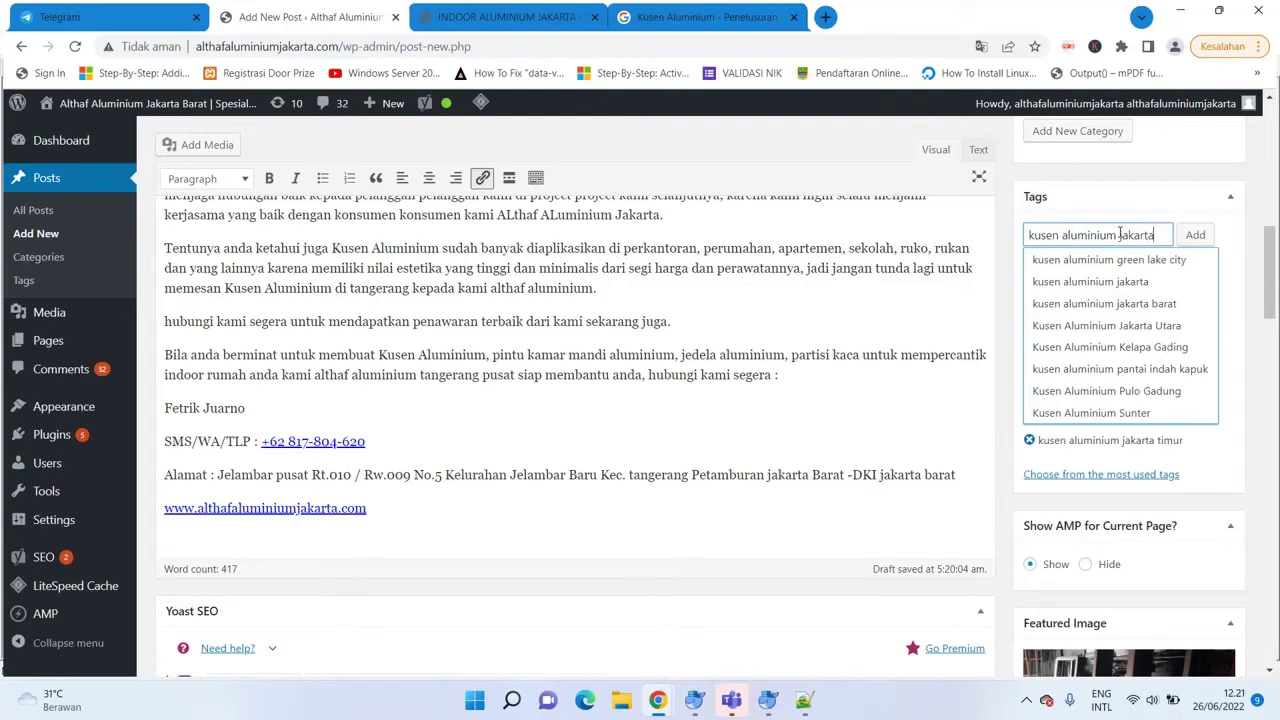
pyautogui.write(' selatan')
pyautogui.press('Return')
pyautogui.write('kusen aluminium')
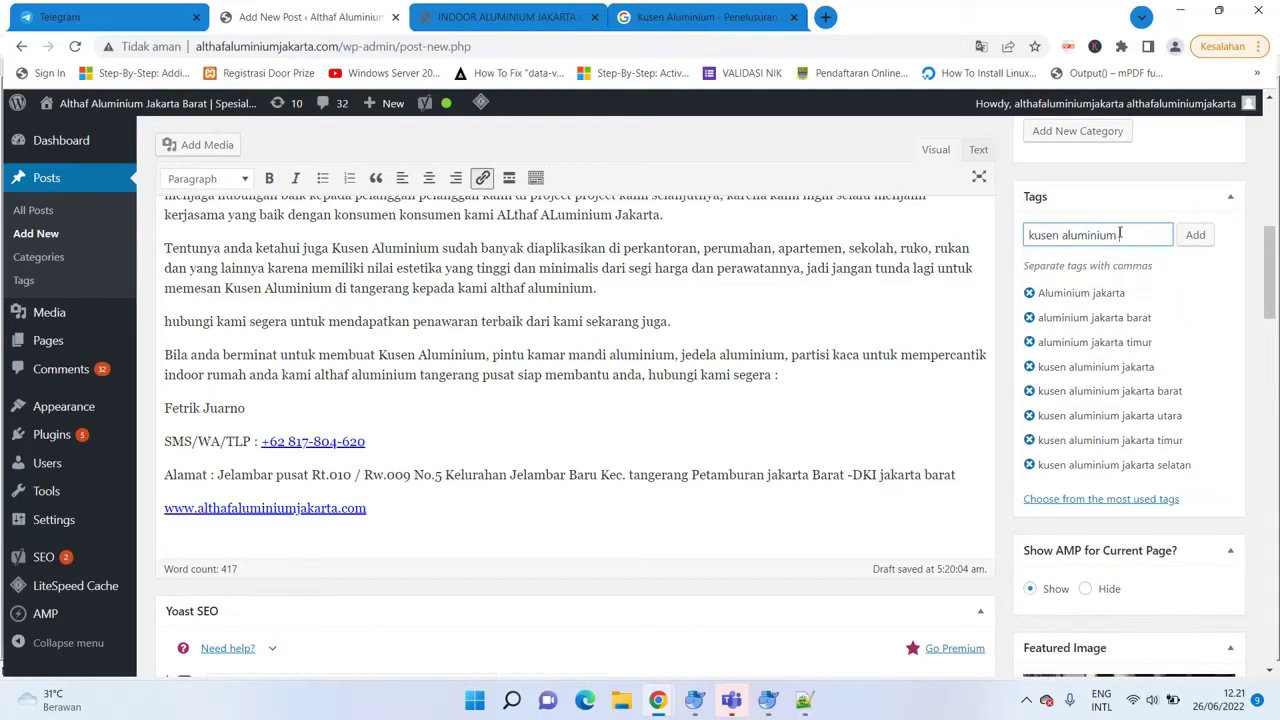
pyautogui.write(' tang')
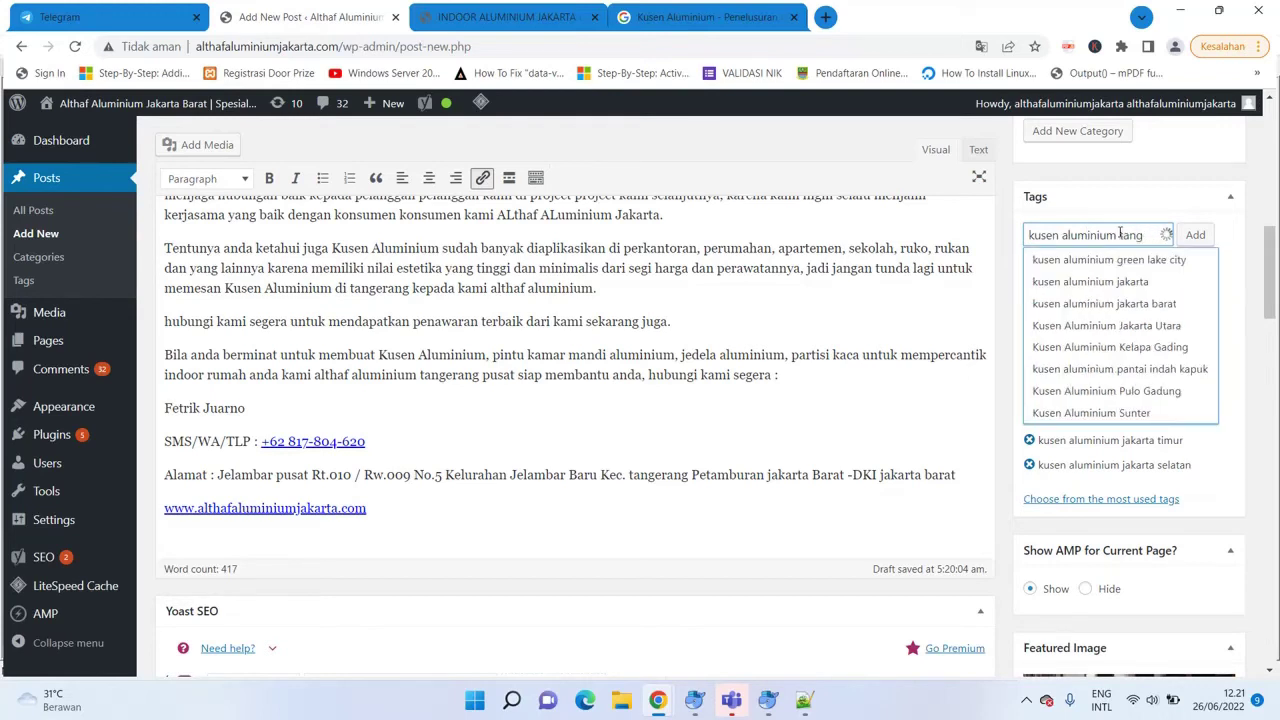
pyautogui.write('herang')
pyautogui.press('Return')
pyautogui.write('kusen aluminium')
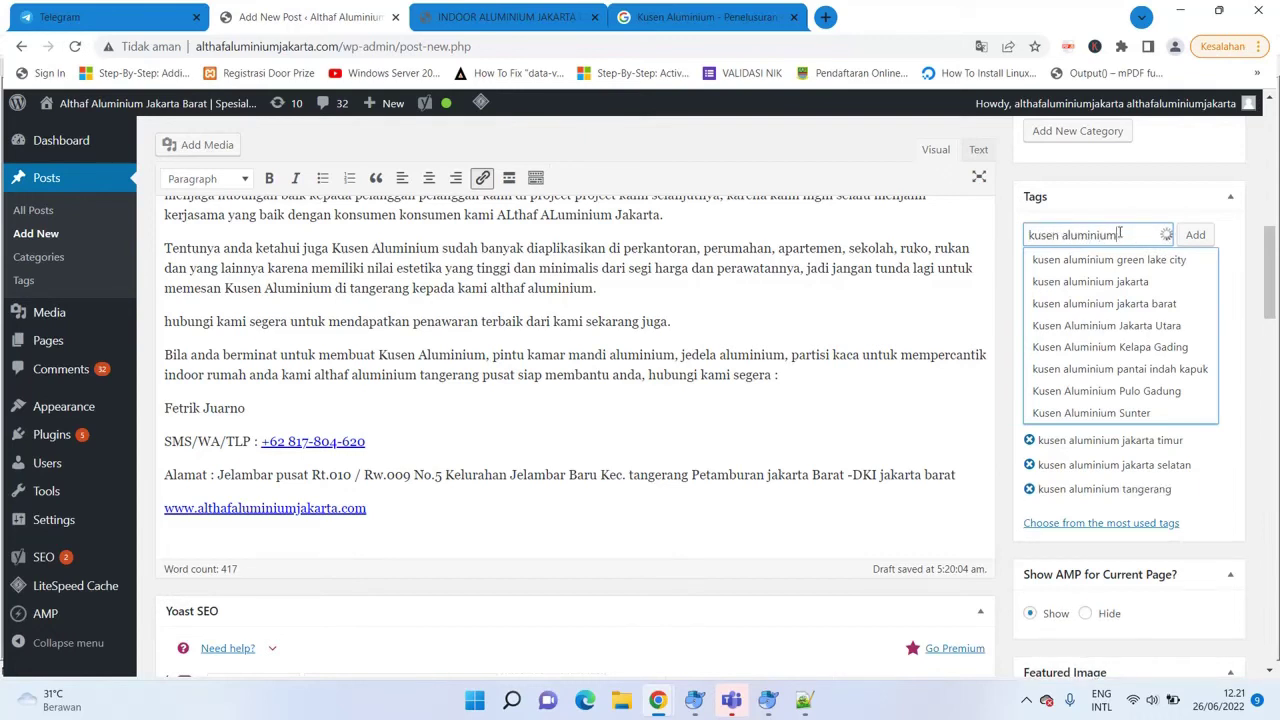
pyautogui.write(' kelapa gading')
pyautogui.press('Return')
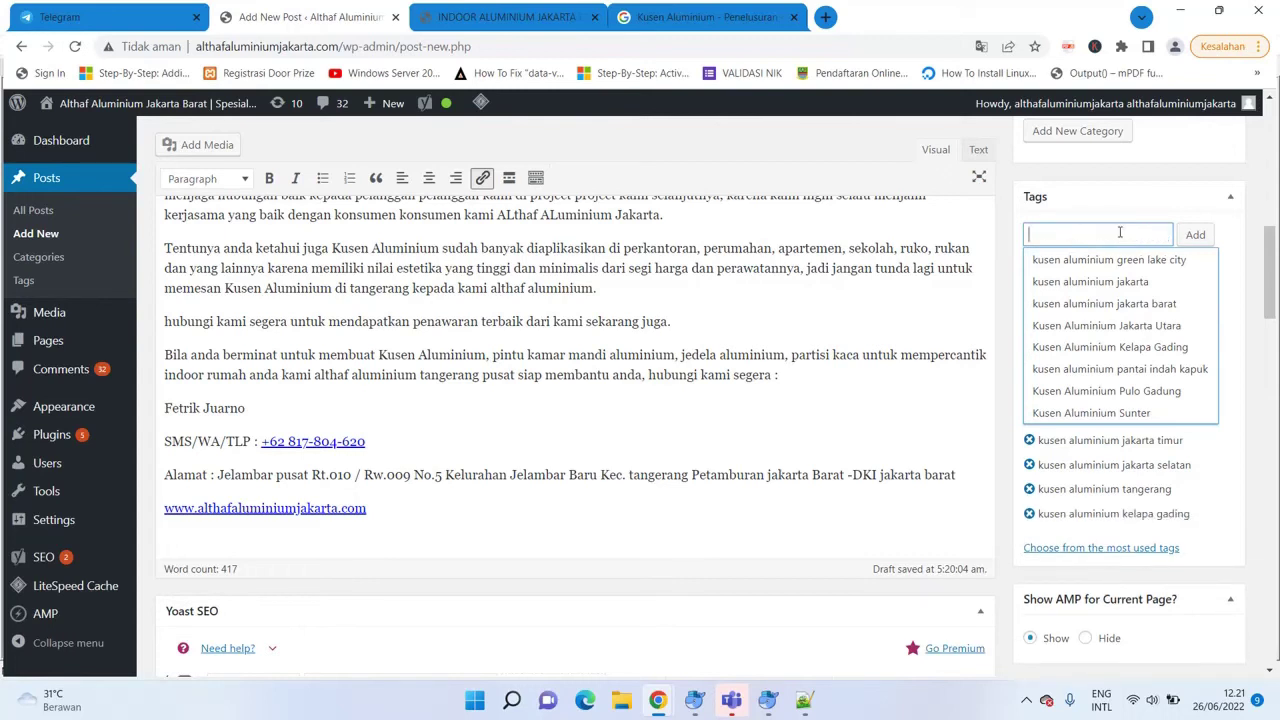
# Add the tags 'kusen aluminium ancol', 'kusen aluminium green lake city' and 'kusen aluminium kapuk'.
pyautogui.write('kusen alu')
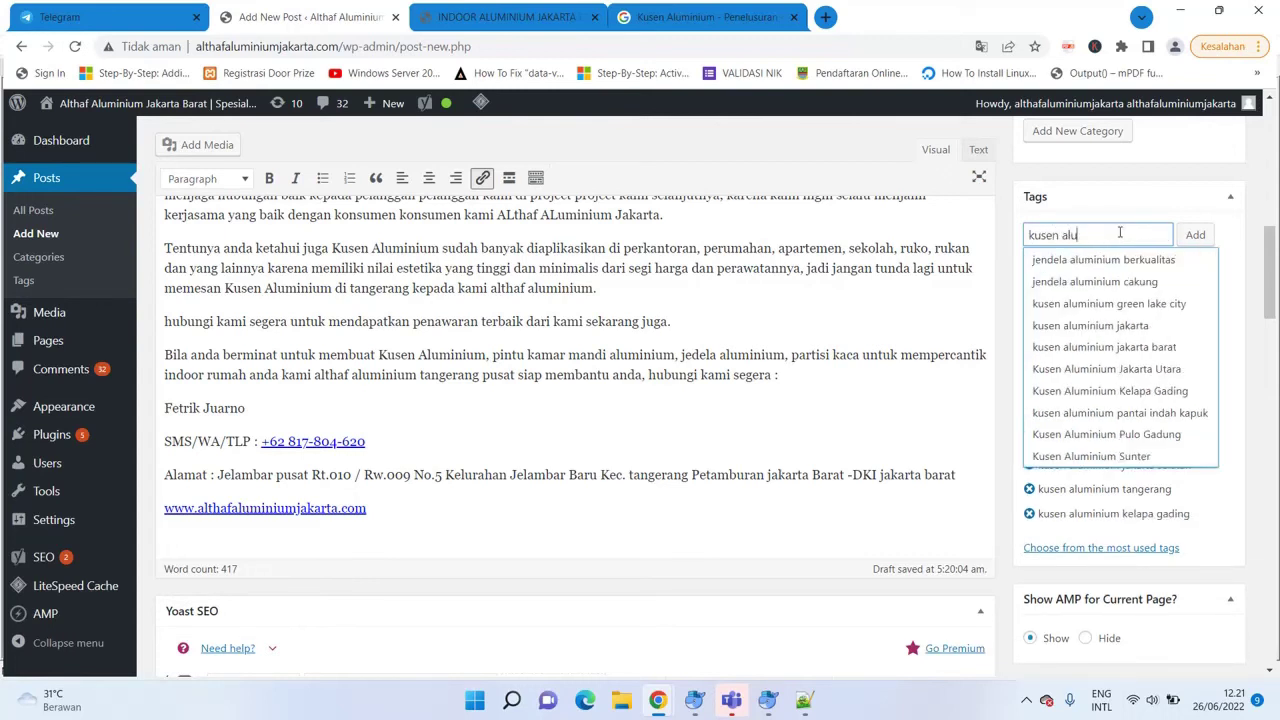
pyautogui.write('minium ancol')
pyautogui.press('Return')
pyautogui.write('kusen alumnin')
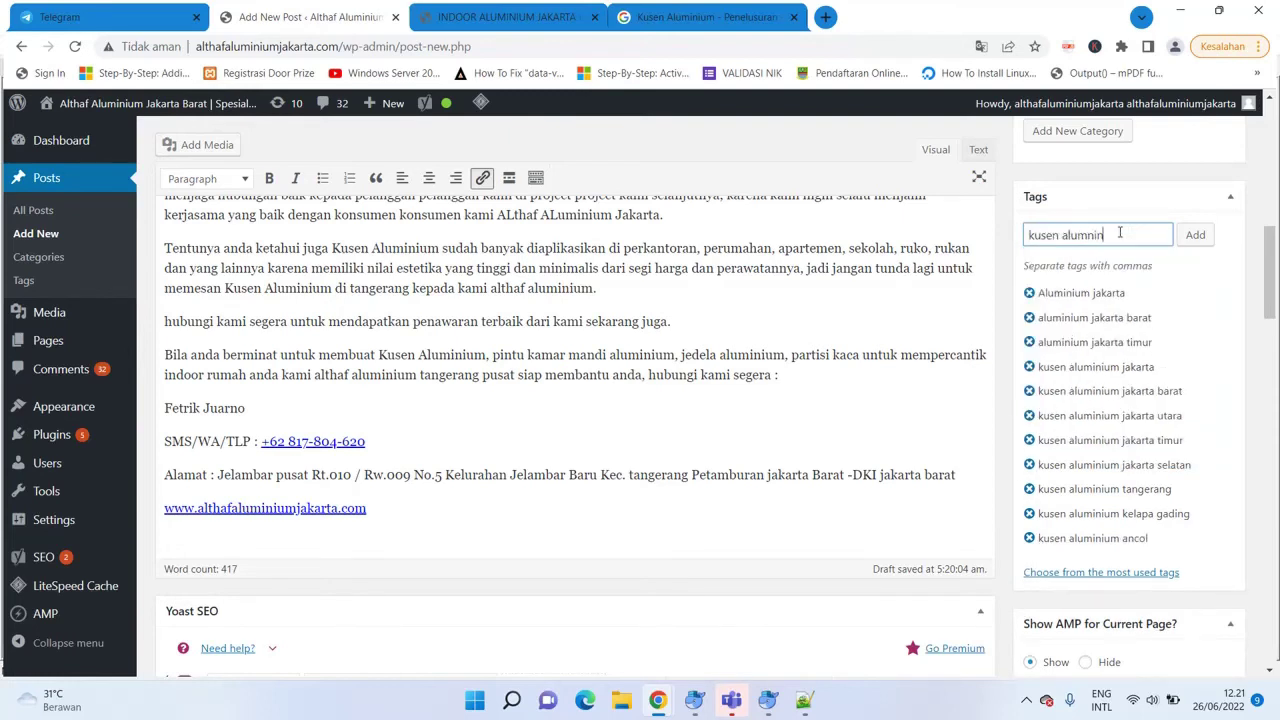
pyautogui.write('i')
pyautogui.press('BackSpace')
pyautogui.press('BackSpace')
pyautogui.press('BackSpace')
pyautogui.write('inium')
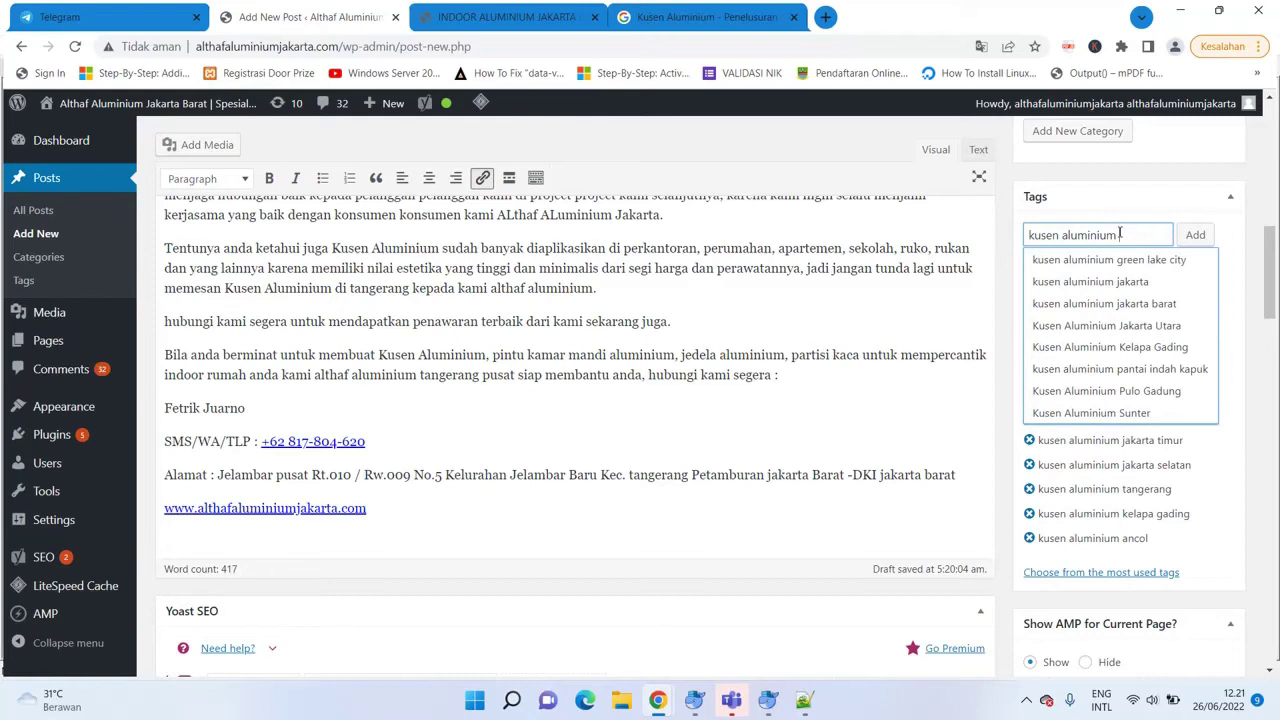
pyautogui.write(' green lake city')
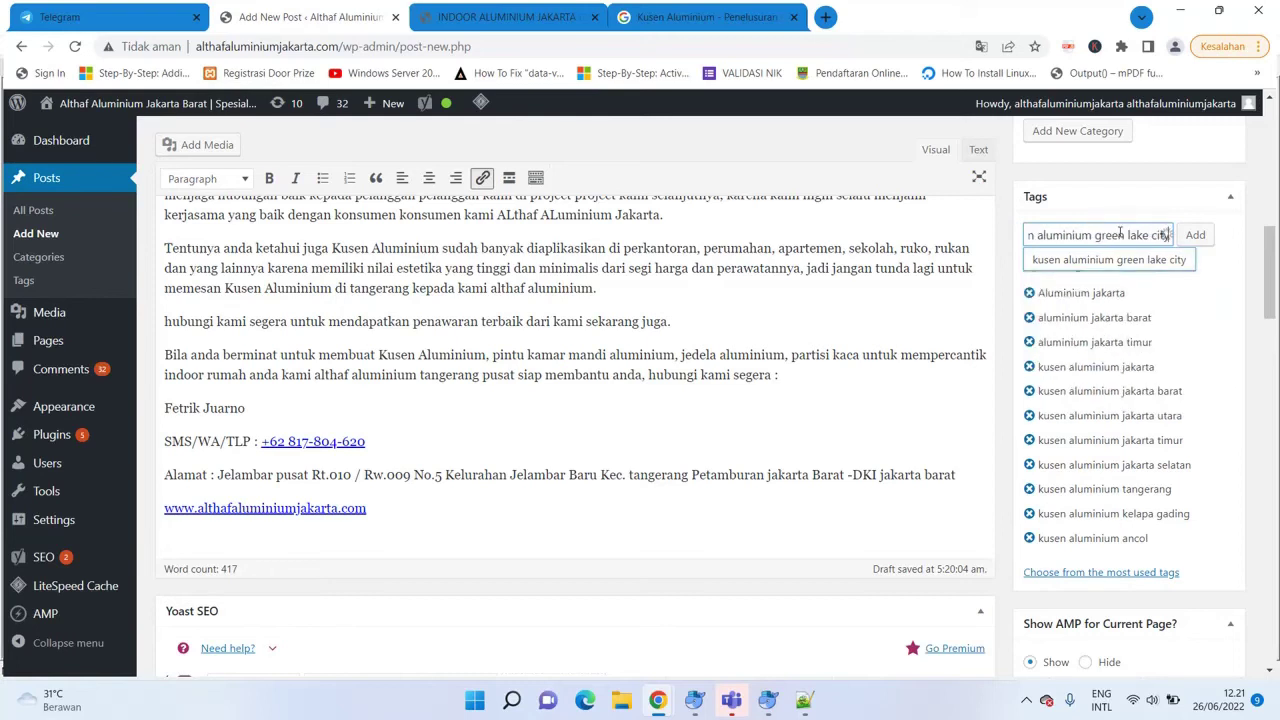
pyautogui.press('Return')
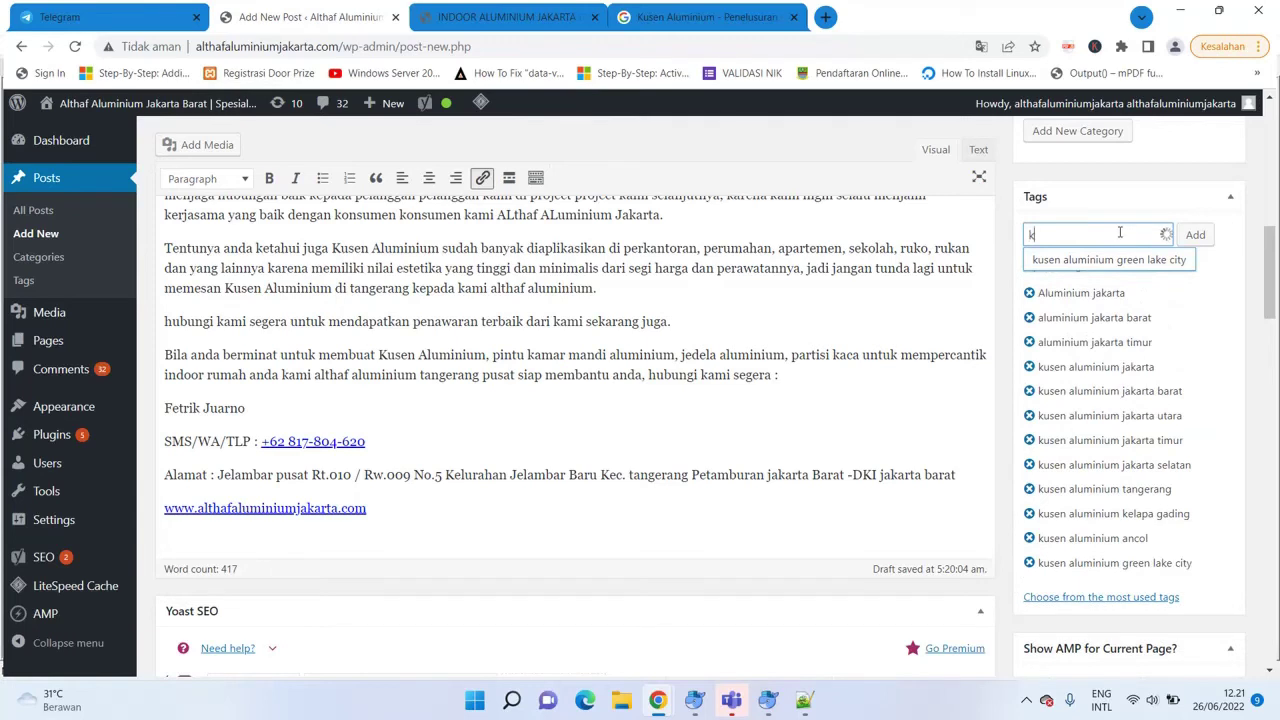
pyautogui.write('kusen aluminium ')
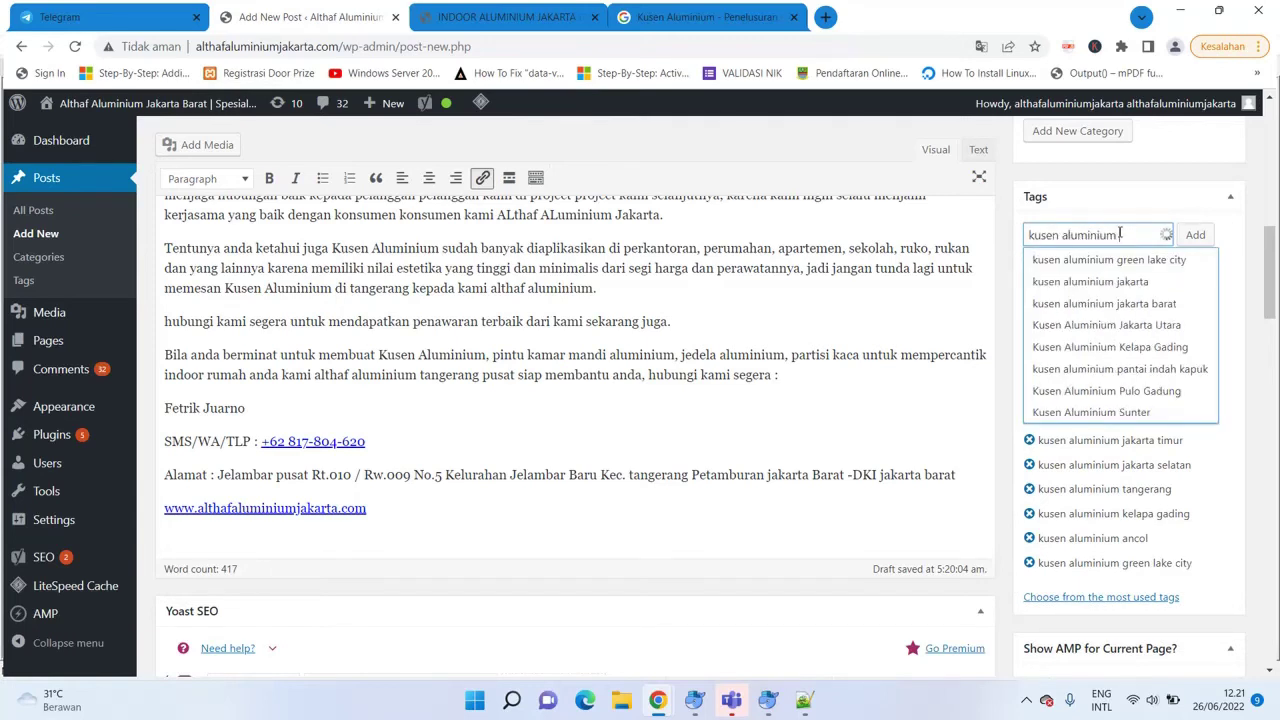
pyautogui.write('pankapuk')
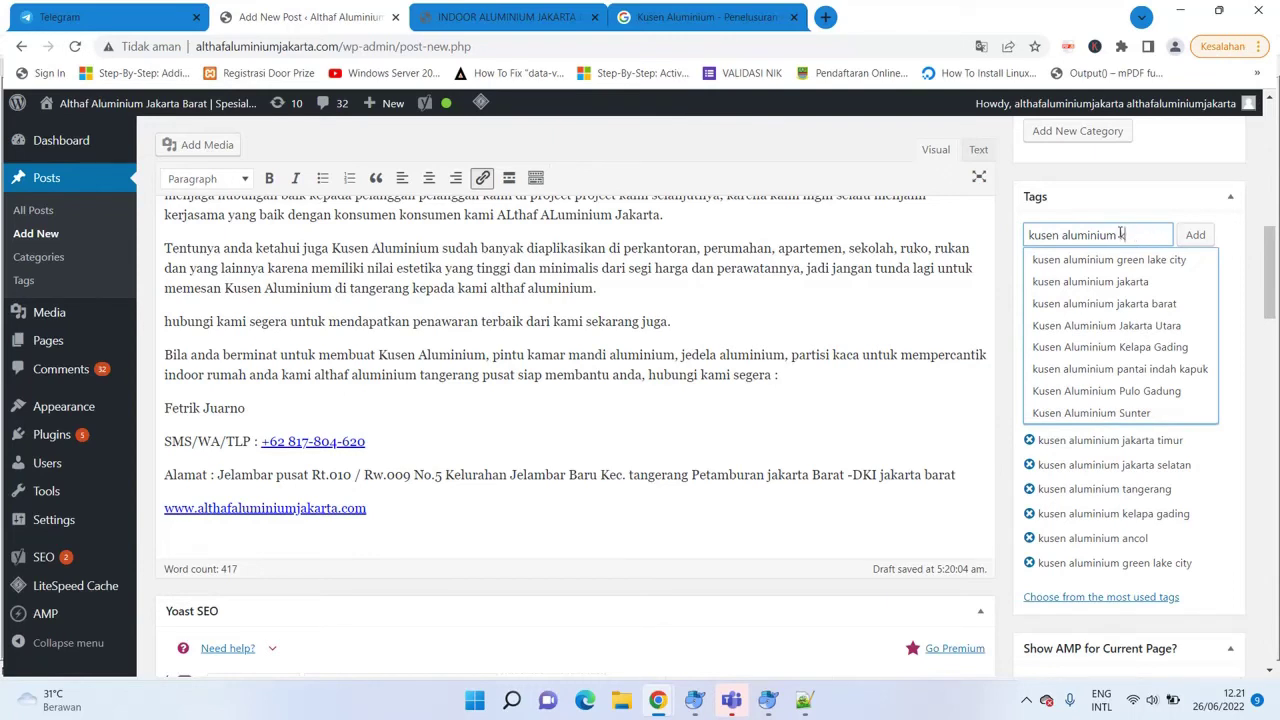
pyautogui.press('Return')
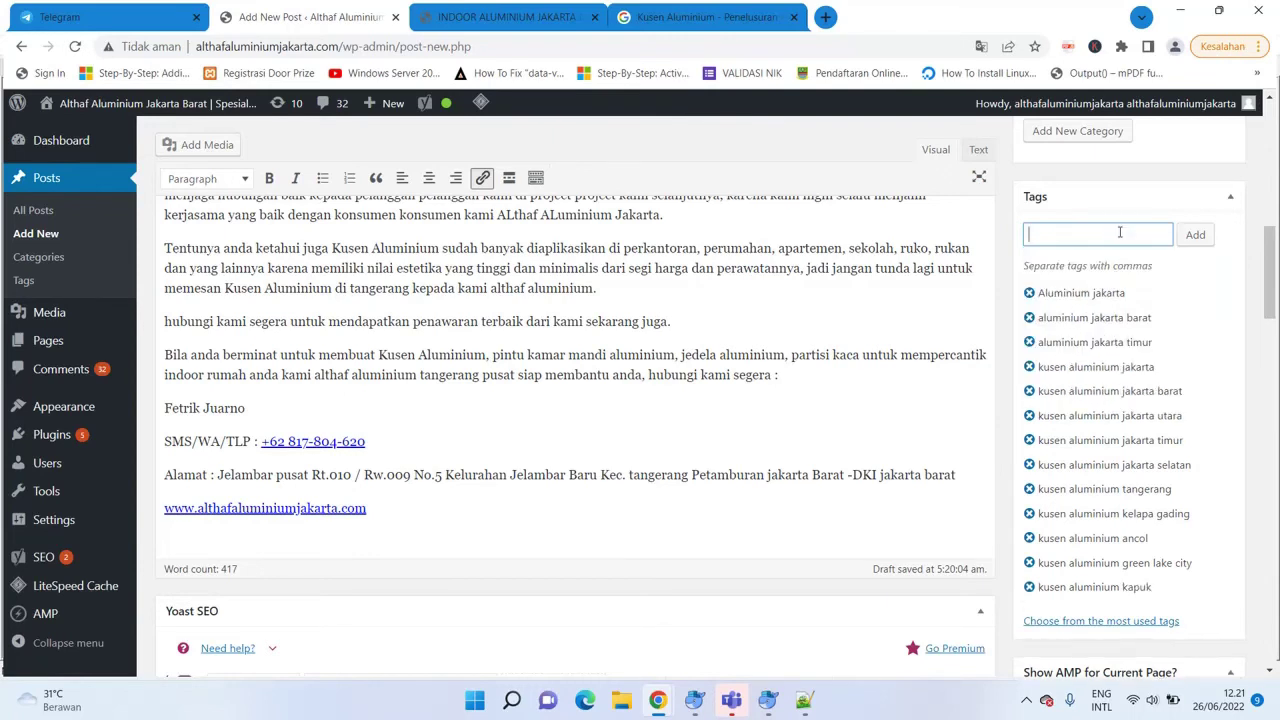
# Add the tags 'kusen aluminium pantai indah kapuk', 'kusen aluminium sunter' and 'kusen aluminium taman palem'.
pyautogui.write('kusen aluminiu')
pyautogui.write('m pan')
pyautogui.write('tai indah kapuk')
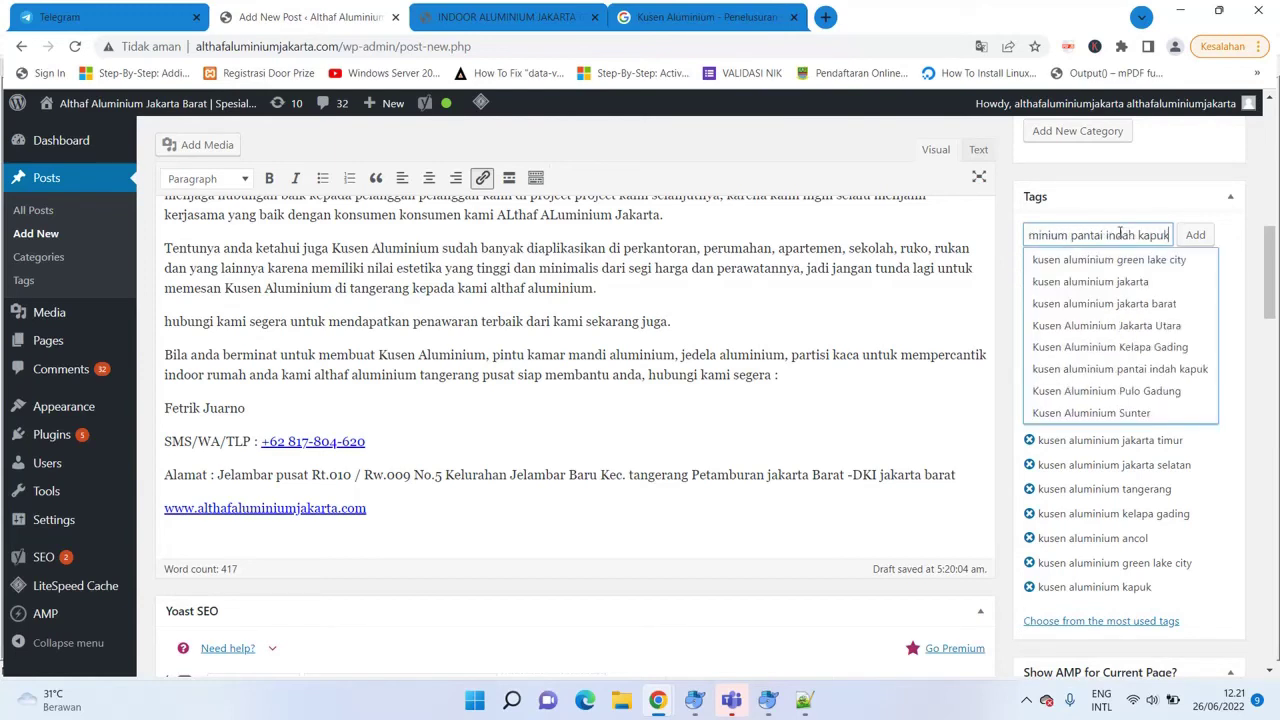
pyautogui.press('Return')
pyautogui.write('kusen alumni')
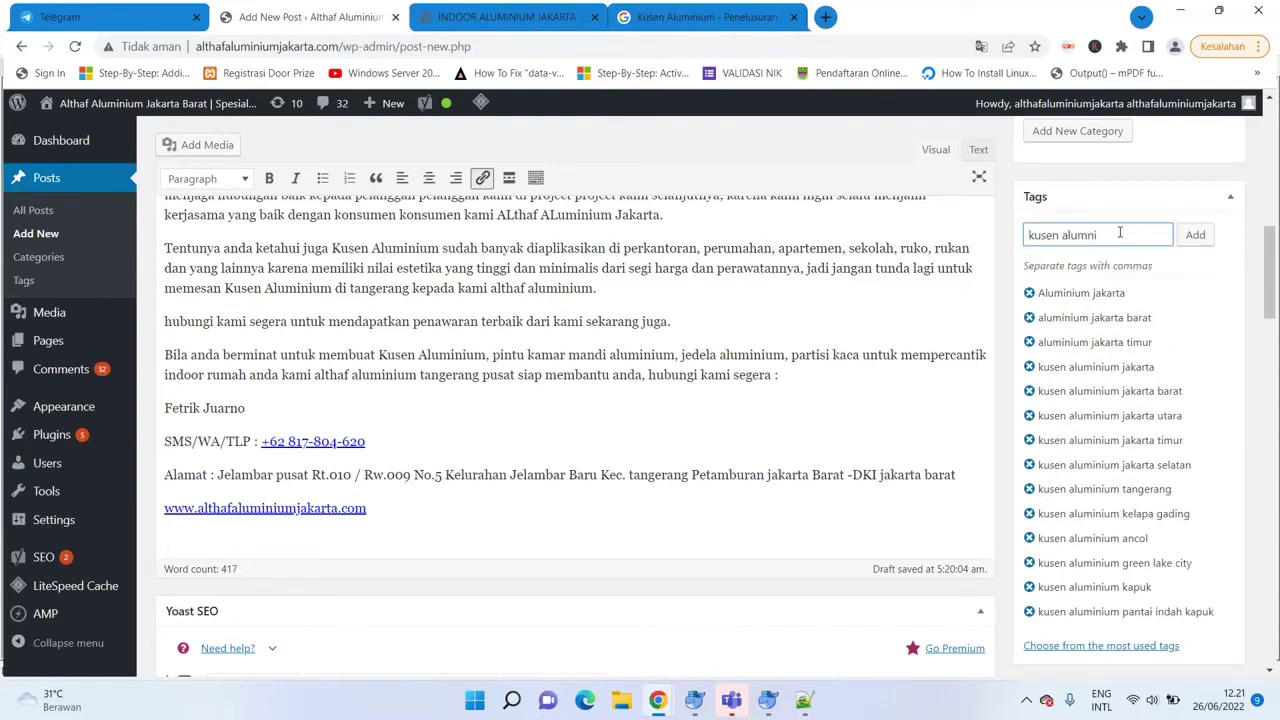
pyautogui.write('ninium')
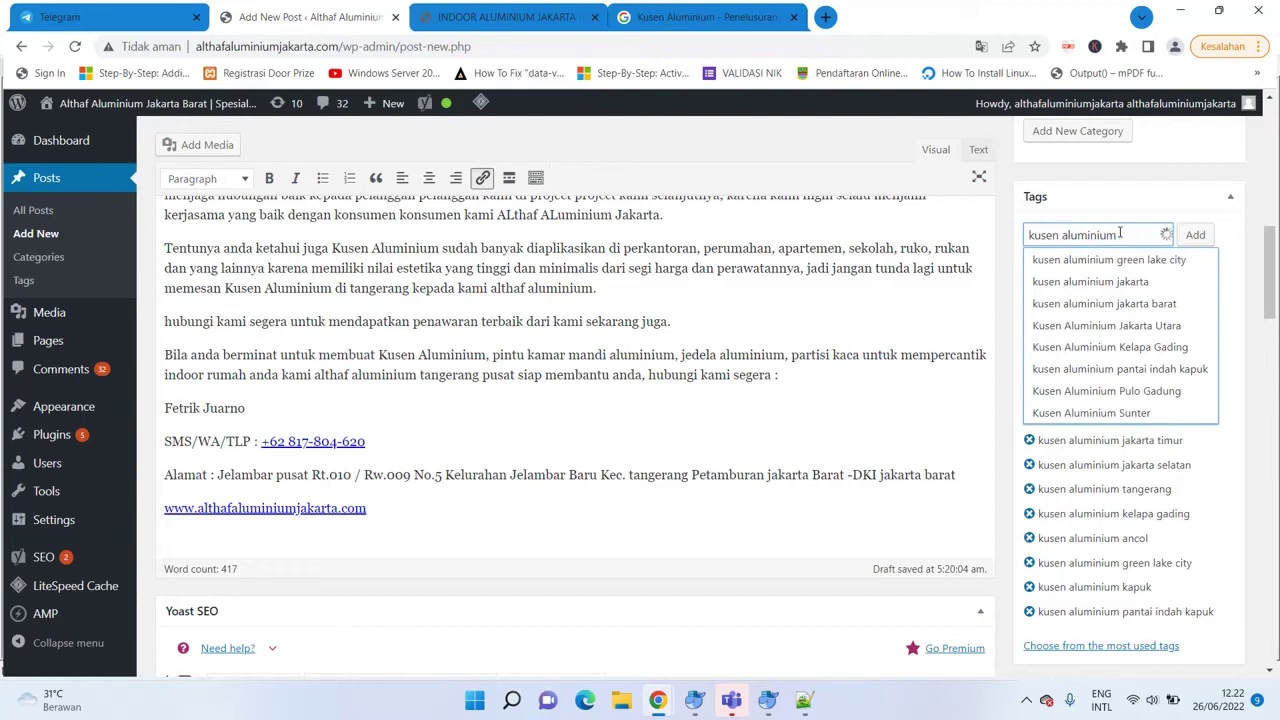
pyautogui.write(' sunter')
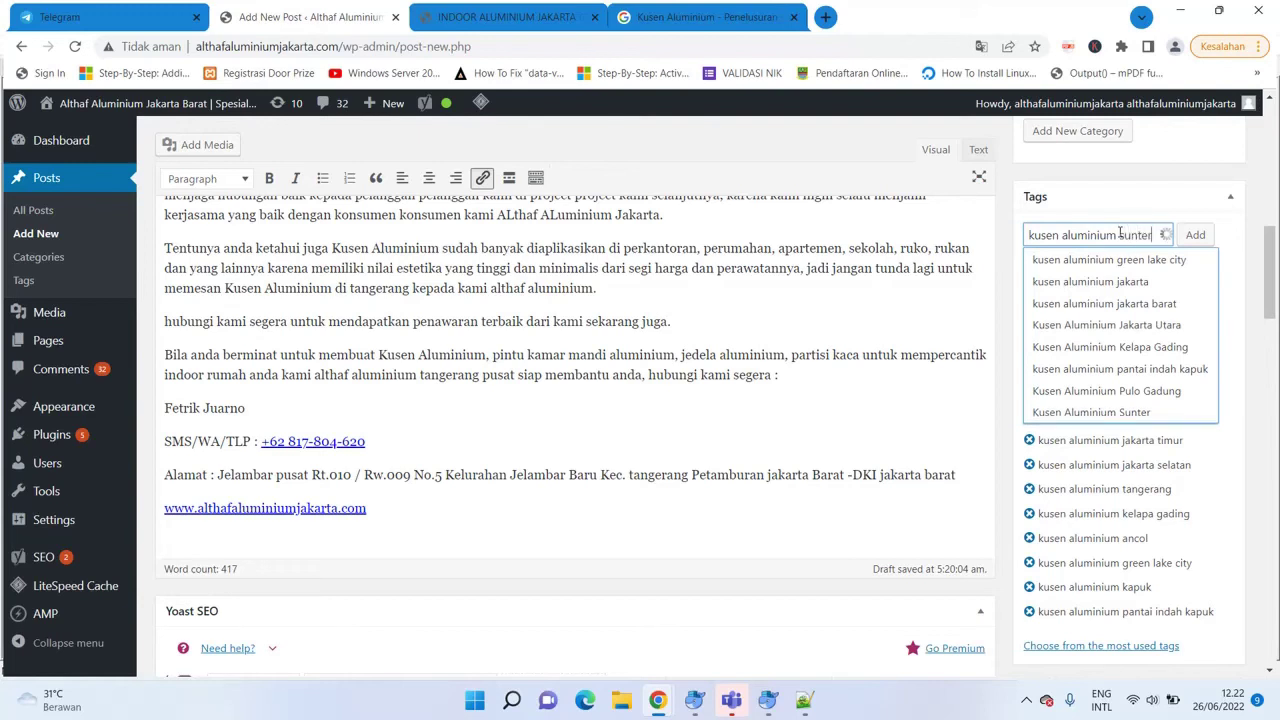
pyautogui.press('Return')
pyautogui.write('kus')
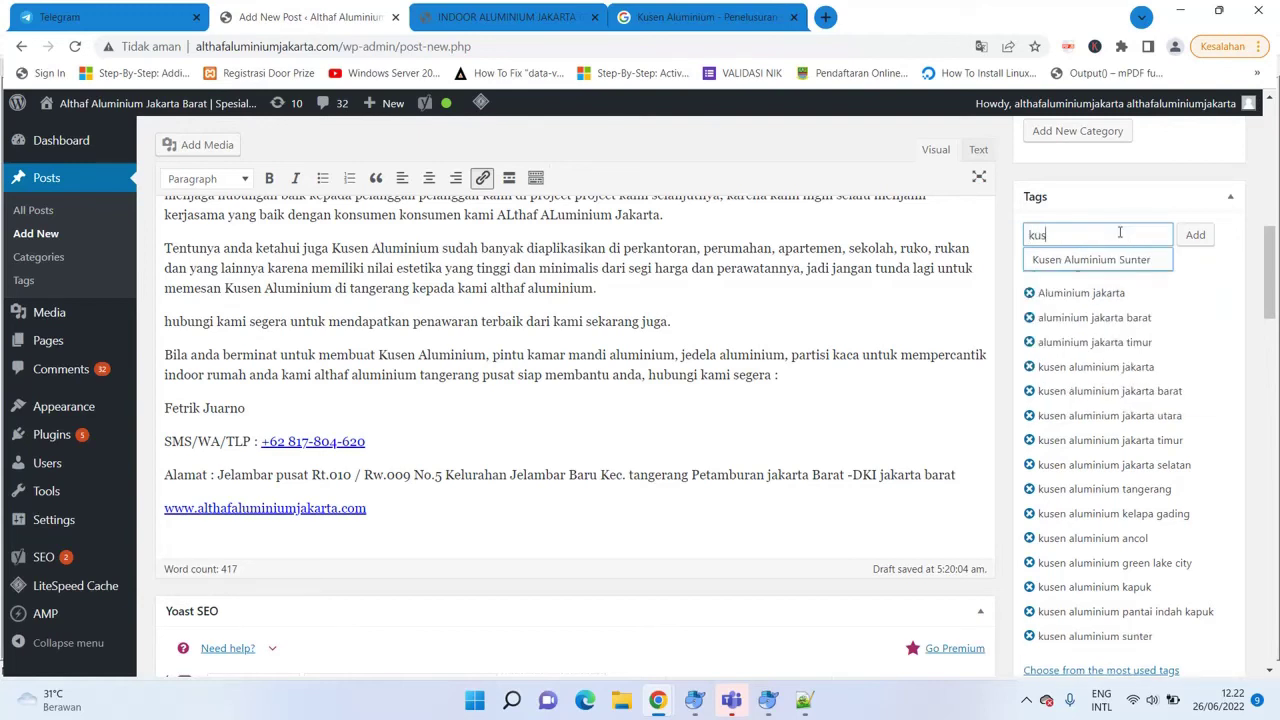
pyautogui.write('en alumni')
pyautogui.press('BackSpace')
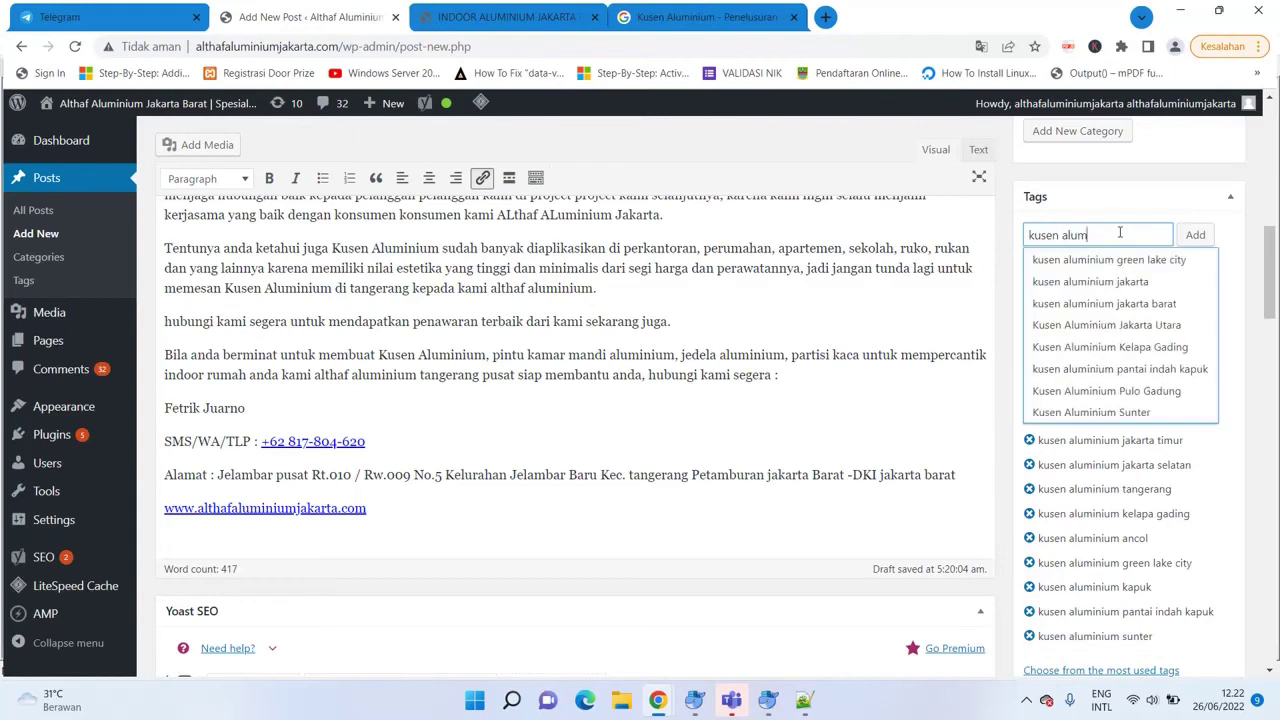
pyautogui.write('inium taman palem')
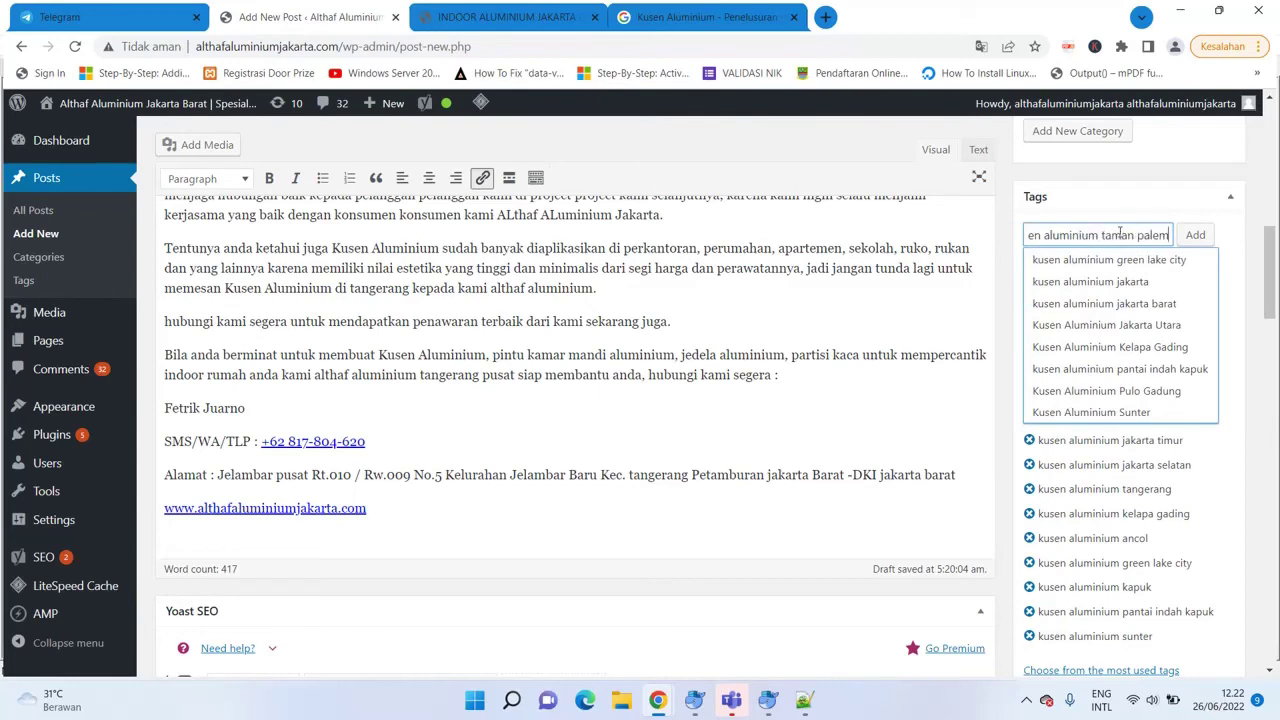
pyautogui.press('Return')
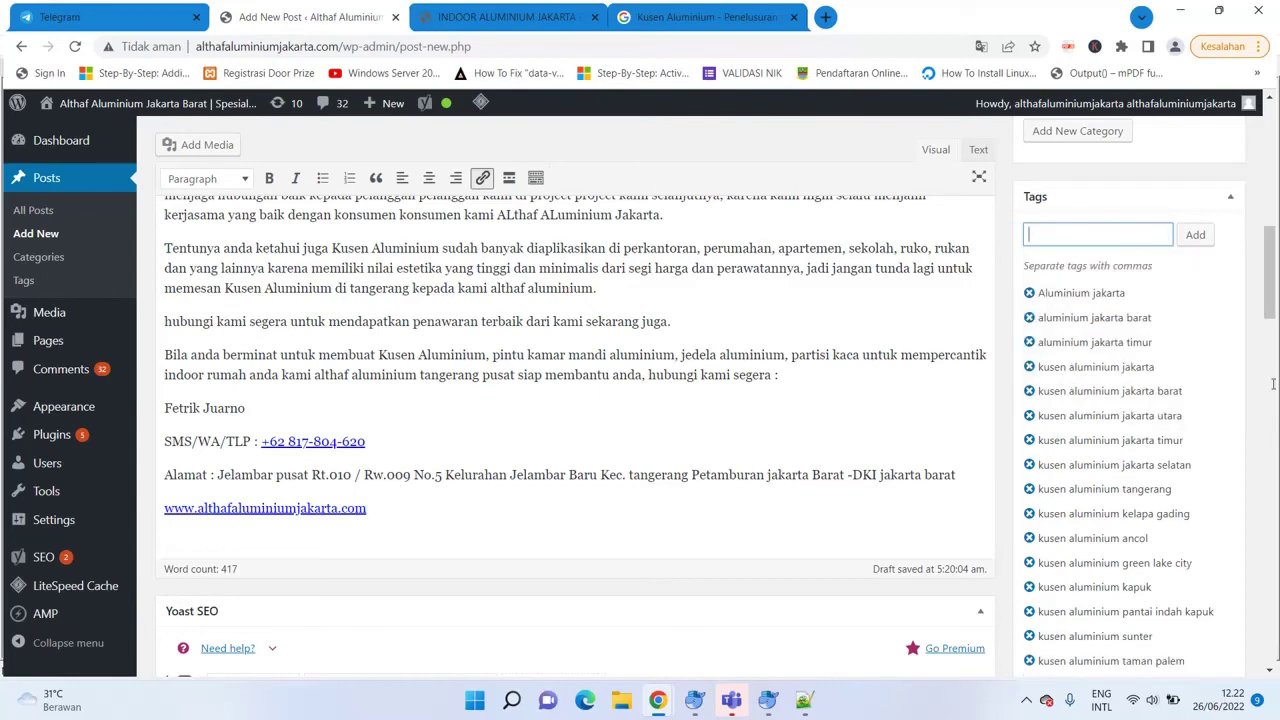
# Scroll back up to the Publish box and publish the 'Kusen Aluminium Kelapa Gading' post.
pyautogui.moveTo(1266, 290)
pyautogui.mouseDown()
pyautogui.moveTo(1268, 342)
pyautogui.moveTo(1266, 180)
pyautogui.moveTo(1266, 339)
pyautogui.moveTo(1261, 315)
pyautogui.mouseUp()
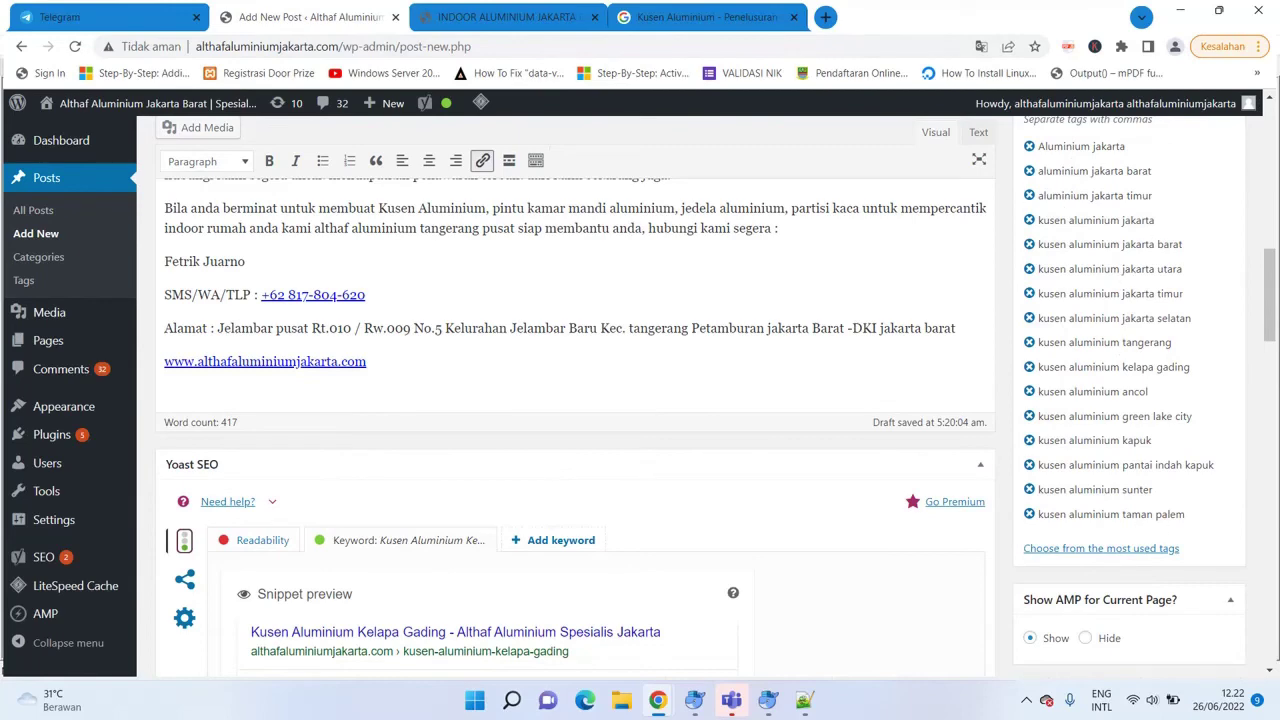
pyautogui.moveTo(1268, 295)
pyautogui.mouseDown()
pyautogui.moveTo(1268, 368)
pyautogui.moveTo(1268, 305)
pyautogui.mouseUp()
pyautogui.moveTo(1277, 388); pyautogui.dragTo(1277, 264)
pyautogui.scroll(3, 1267, 270)
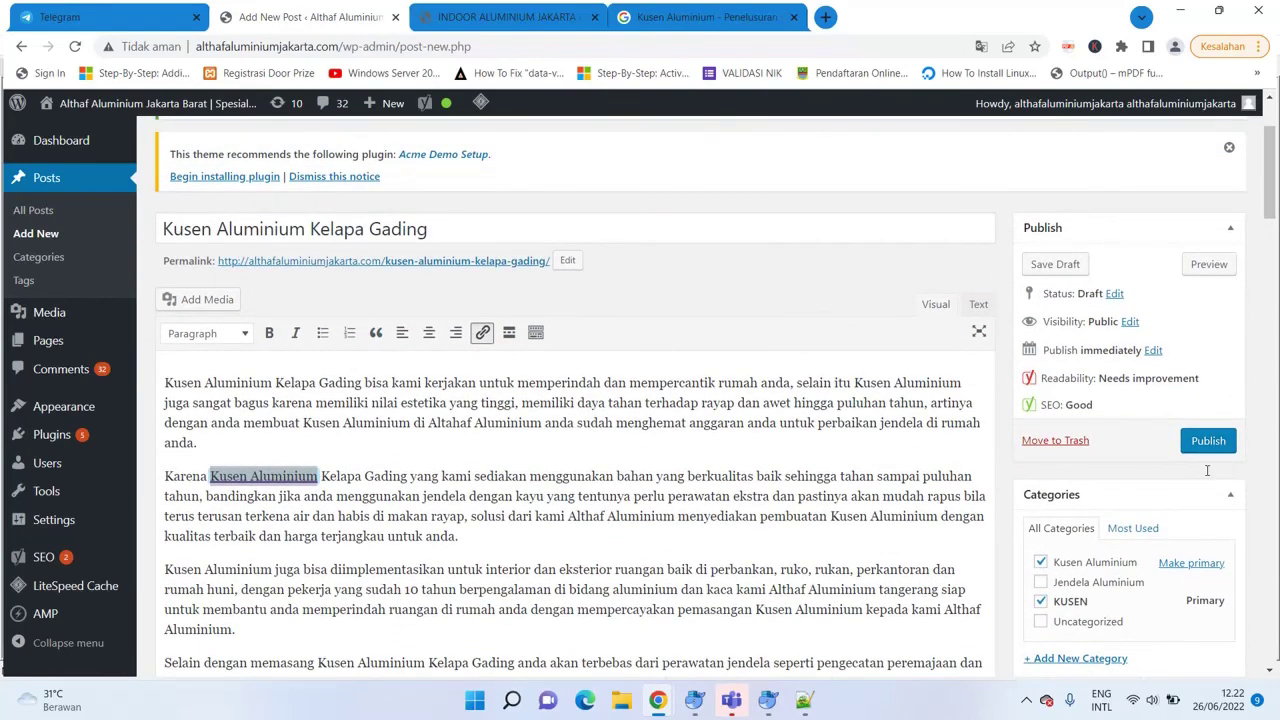
pyautogui.click(1208, 441)
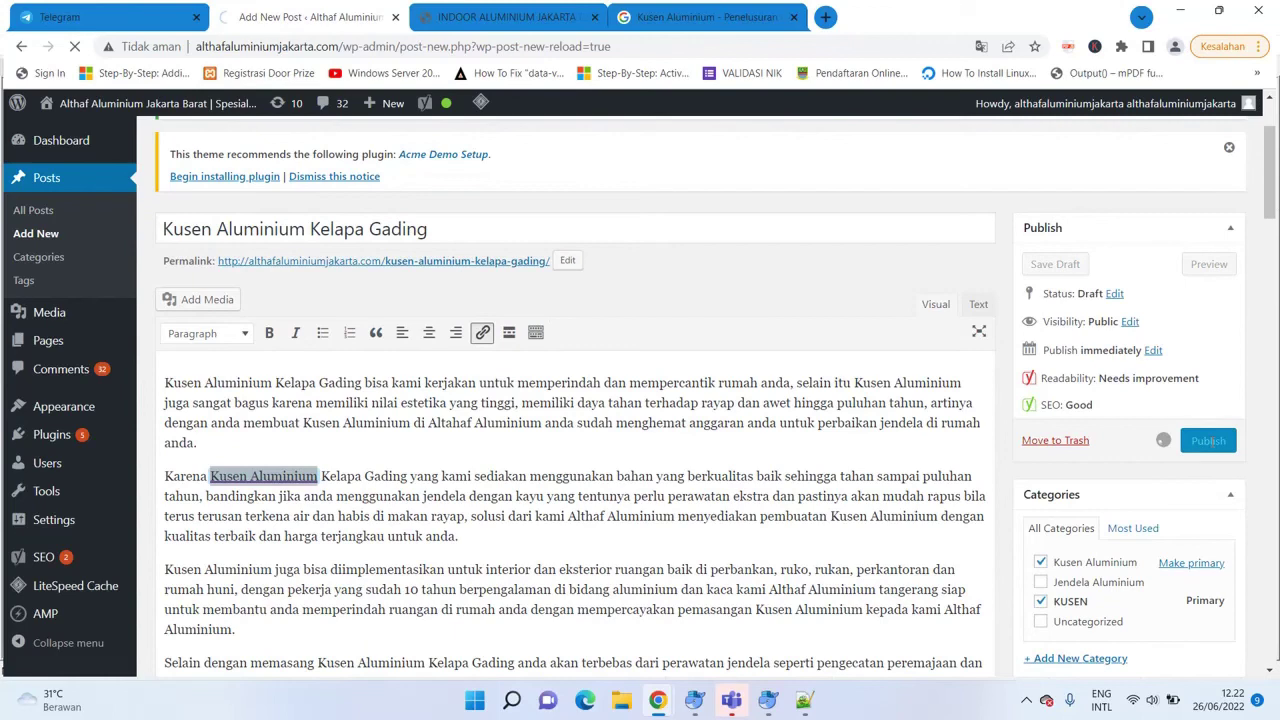
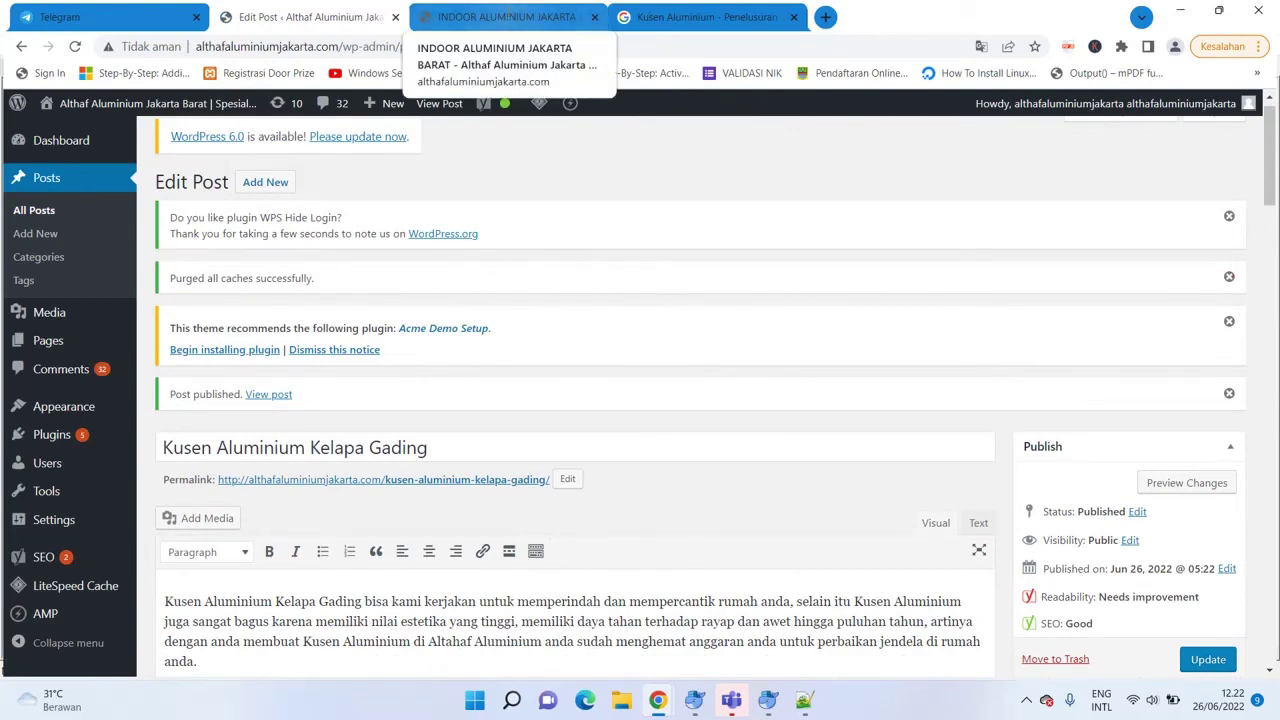
# Replace the old Google query with 'Kusen aluminium kelapa gading' and run the search.
pyautogui.click(697, 17)
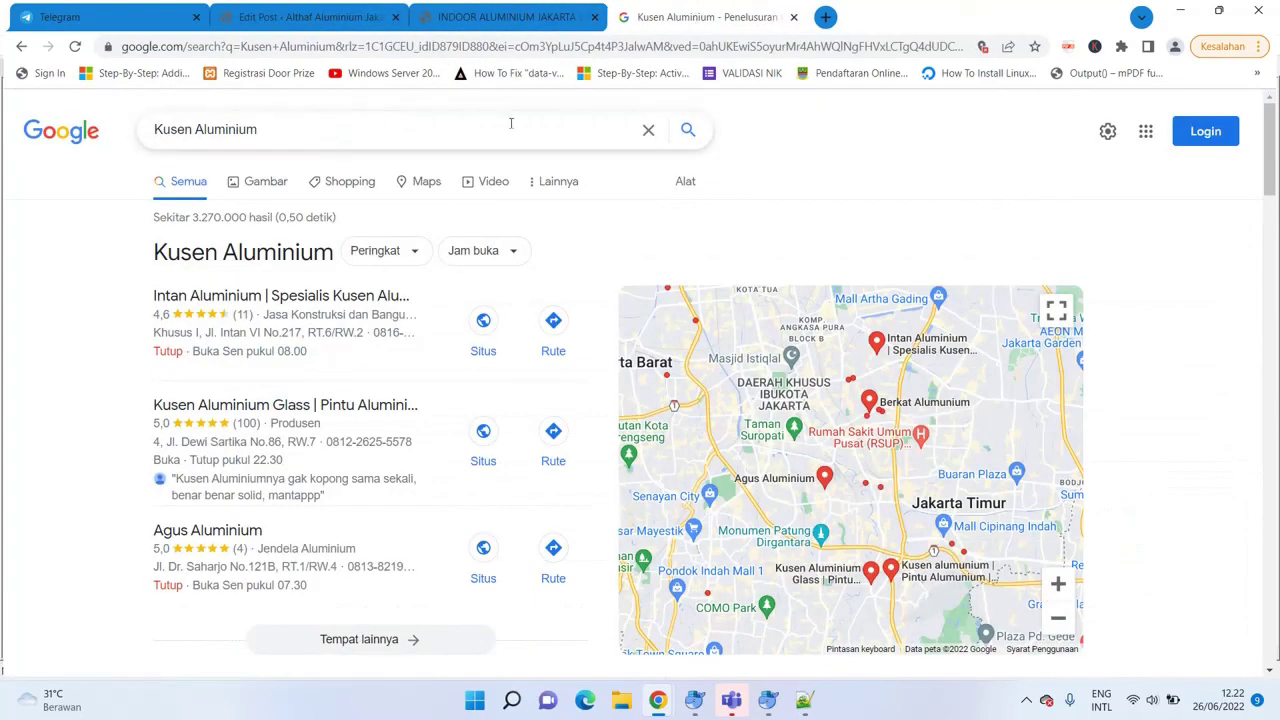
pyautogui.hotkey('ctrl', 'a')
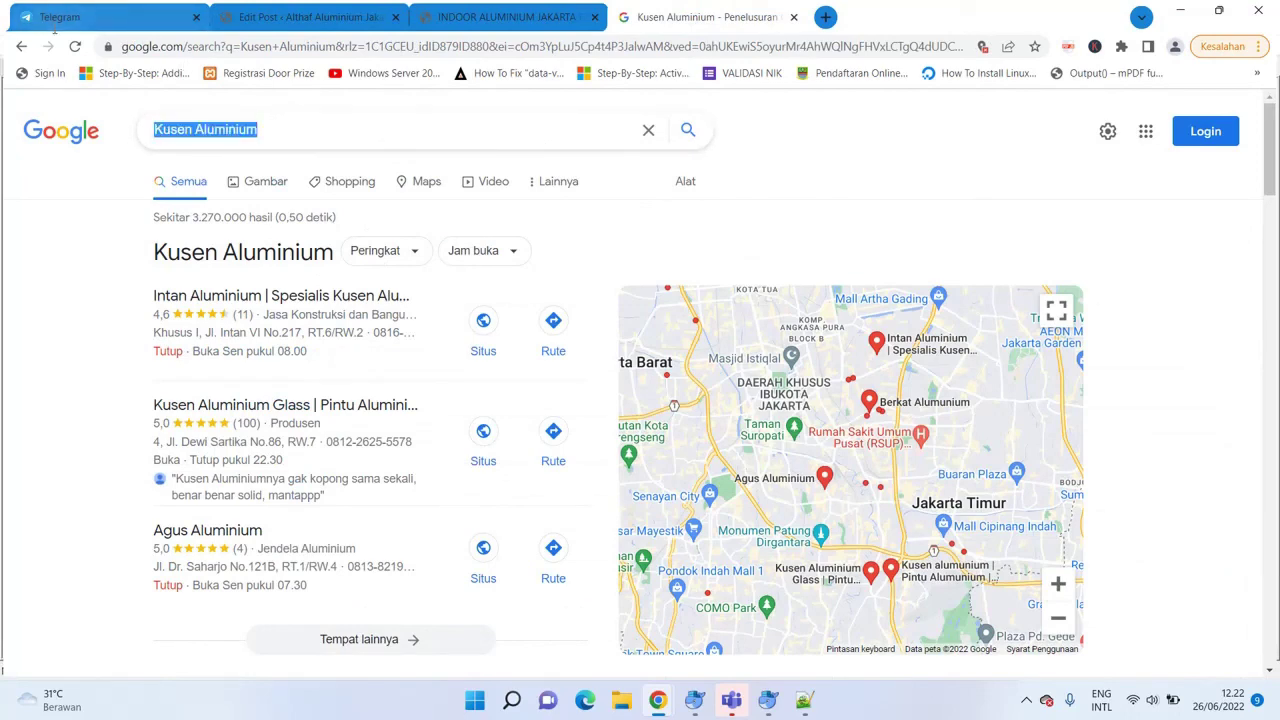
pyautogui.write('Kusen al')
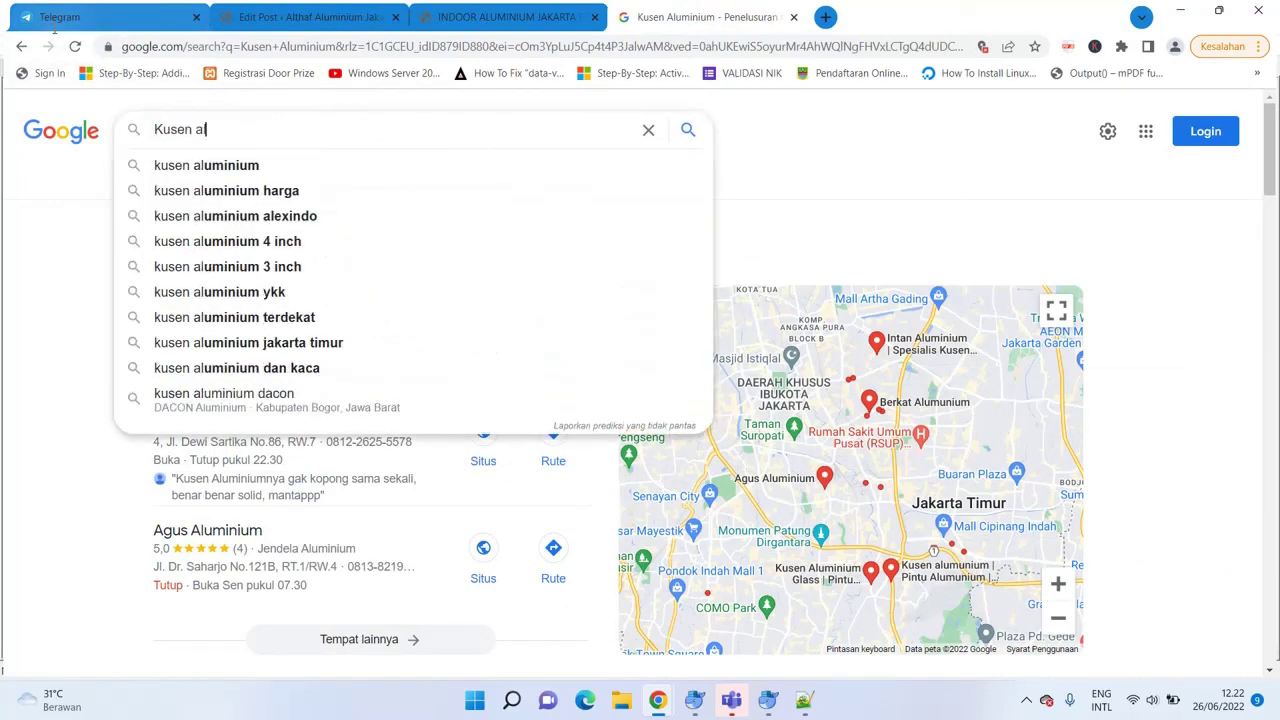
pyautogui.write('uminium ')
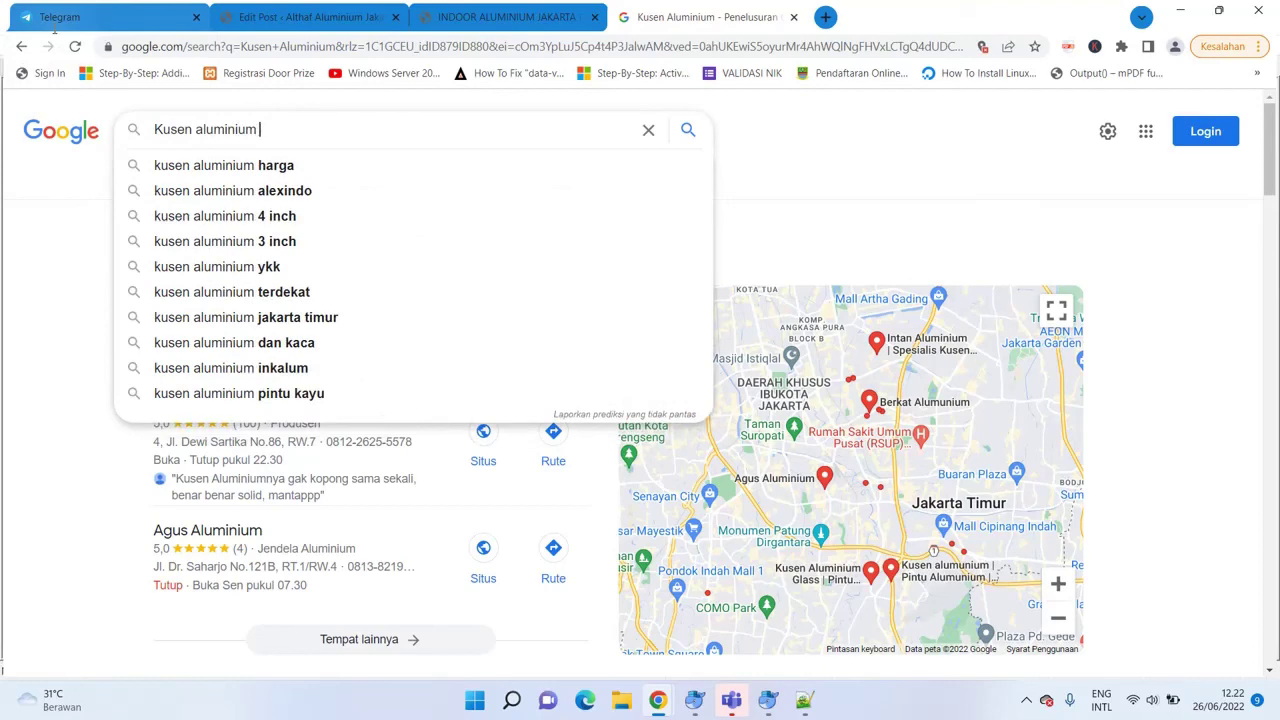
pyautogui.write('kelapa gading')
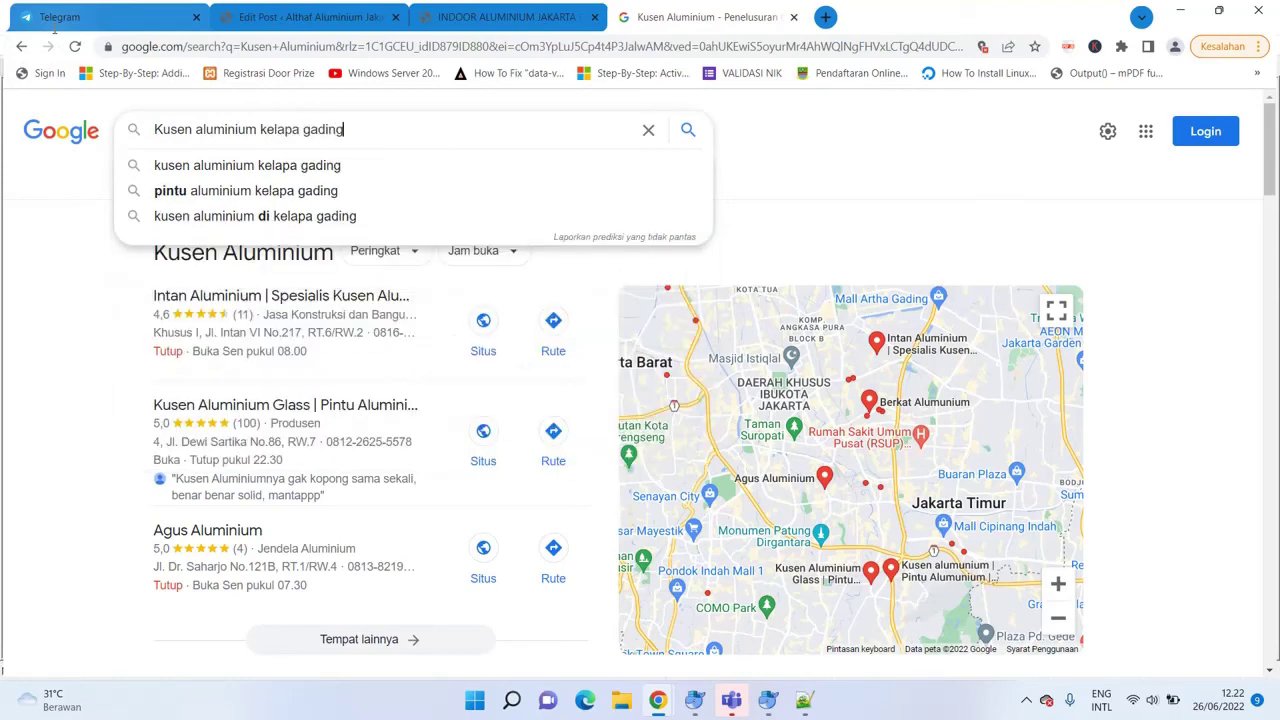
pyautogui.press('Return')
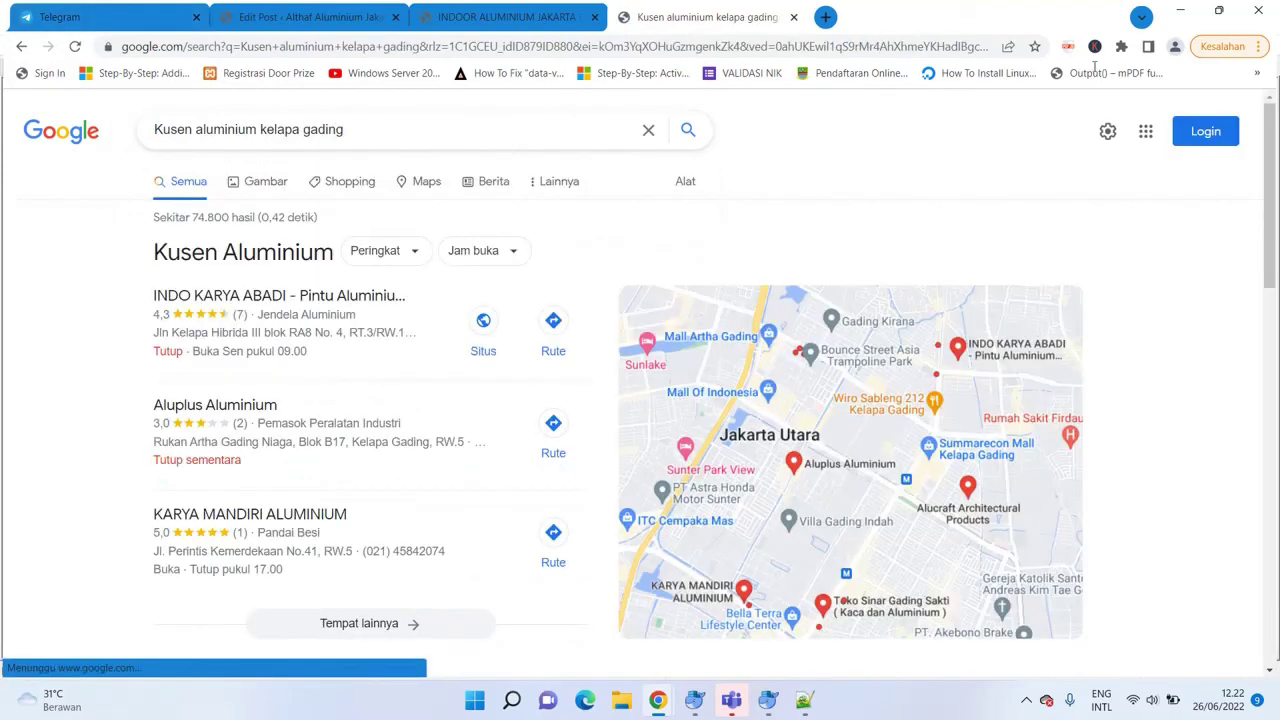
# Scan the first page of 'Kusen aluminium kelapa gading' results, including local listings and map, then go to page 2.
pyautogui.scroll(-2, 1275, 226)
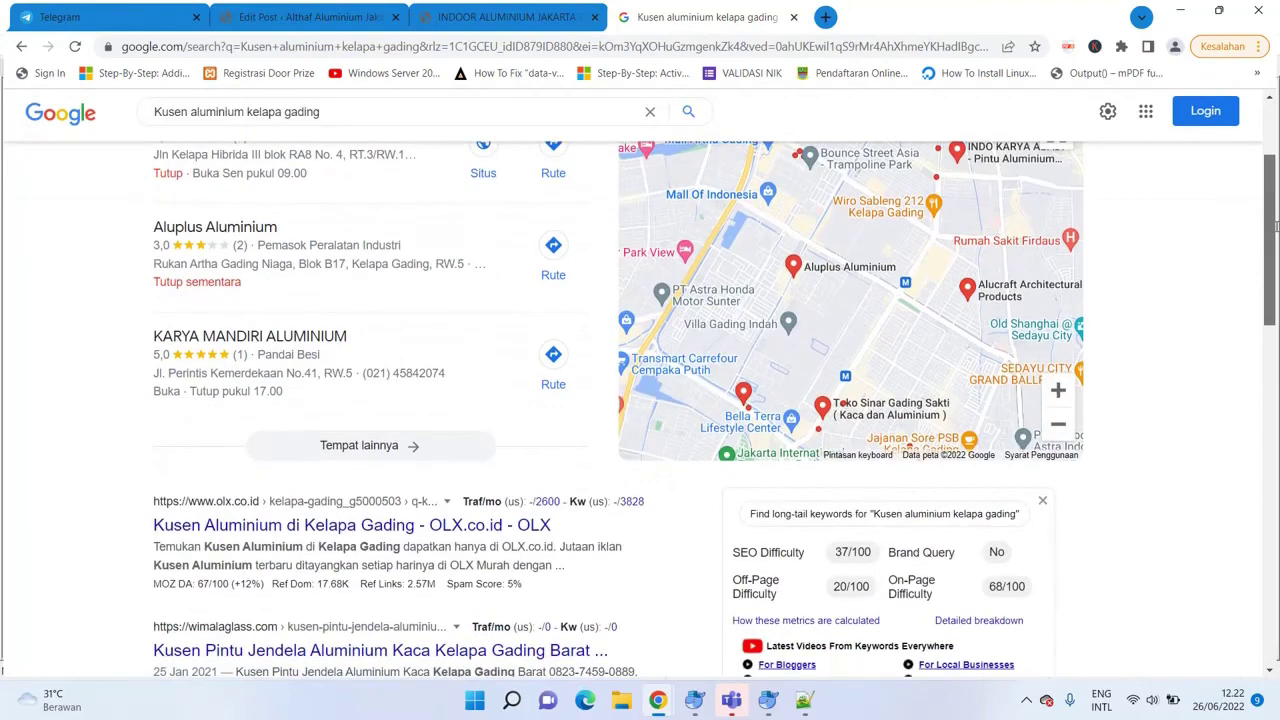
pyautogui.scroll(-6, 1275, 226)
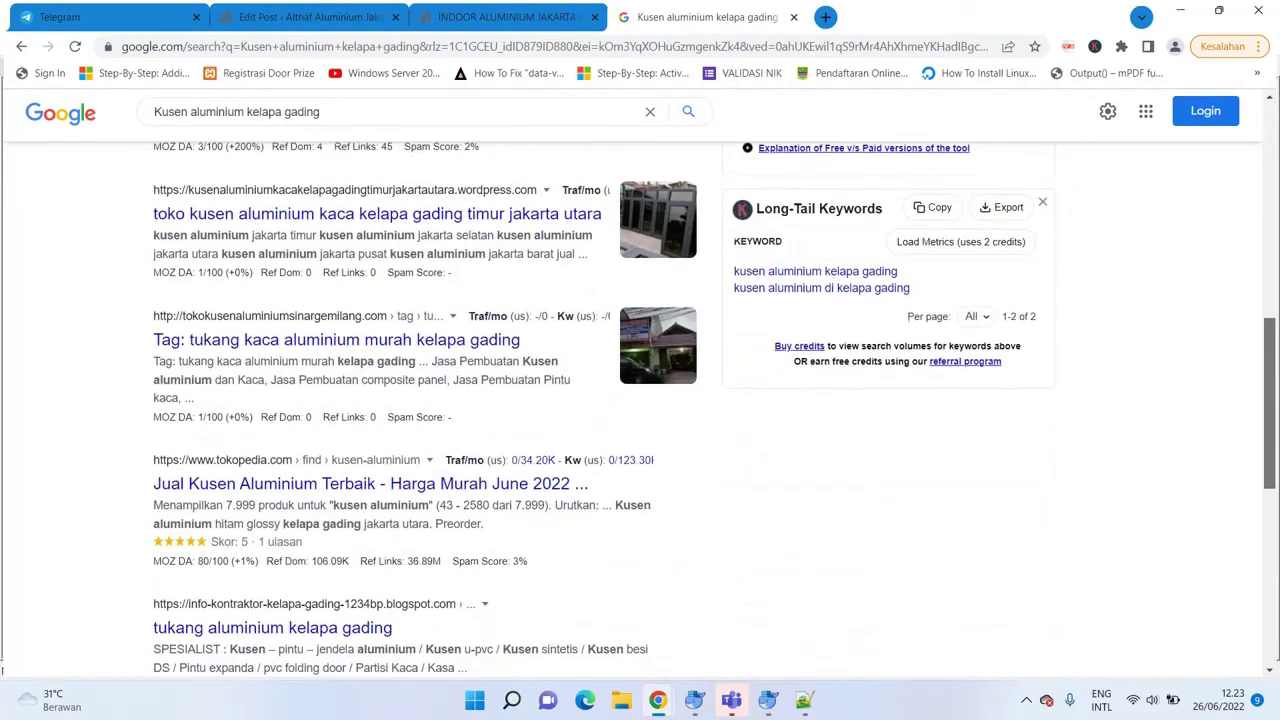
pyautogui.scroll(-6, 1275, 226)
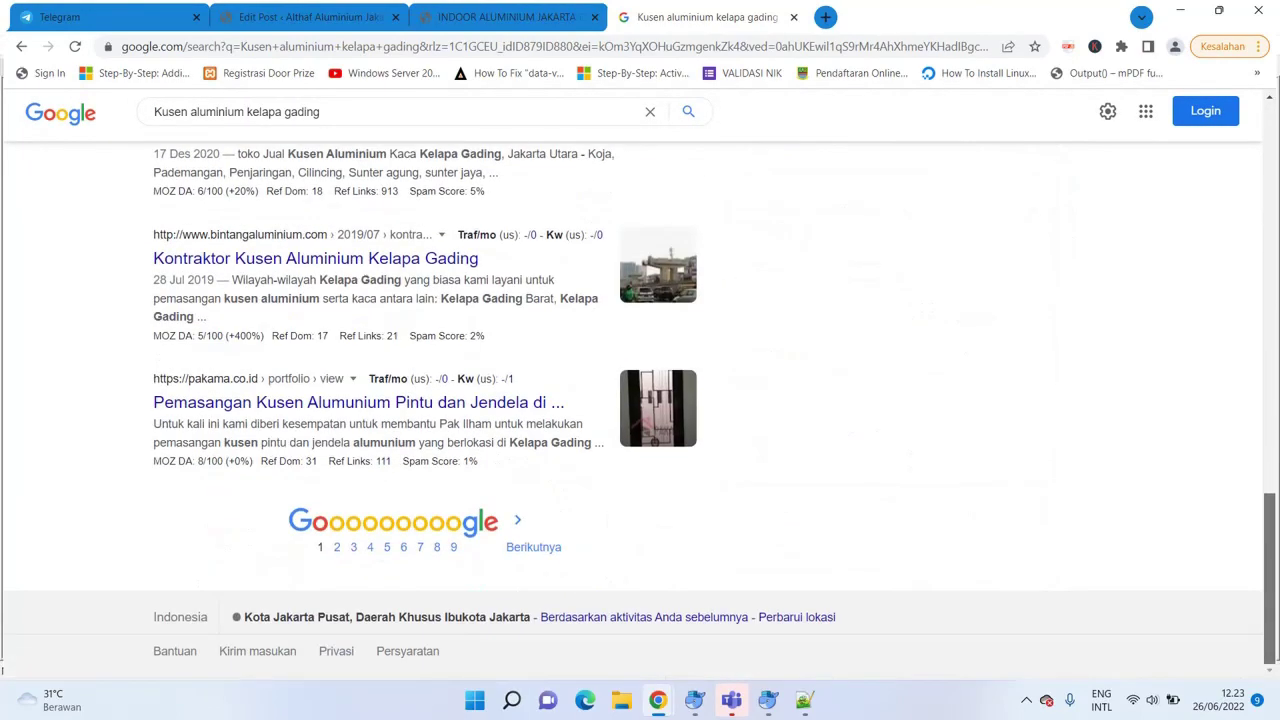
pyautogui.scroll(14, 1073, 124)
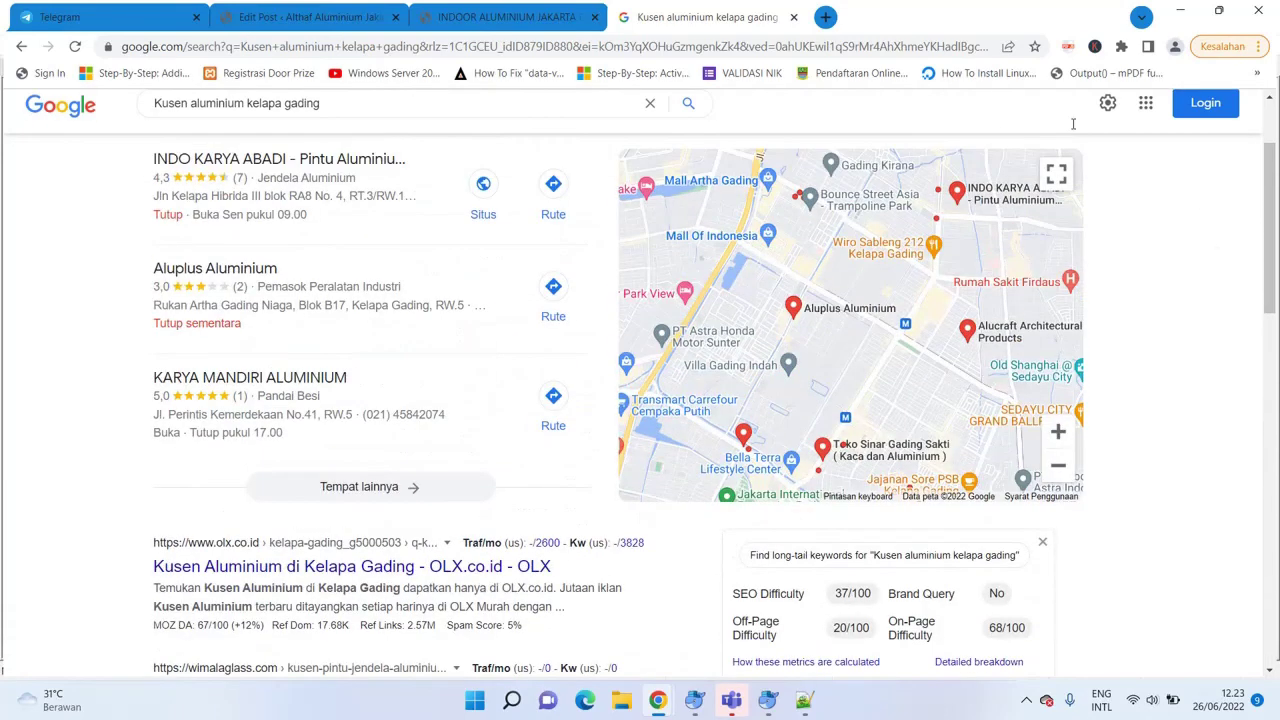
pyautogui.moveTo(340, 110); pyautogui.dragTo(148, 104)
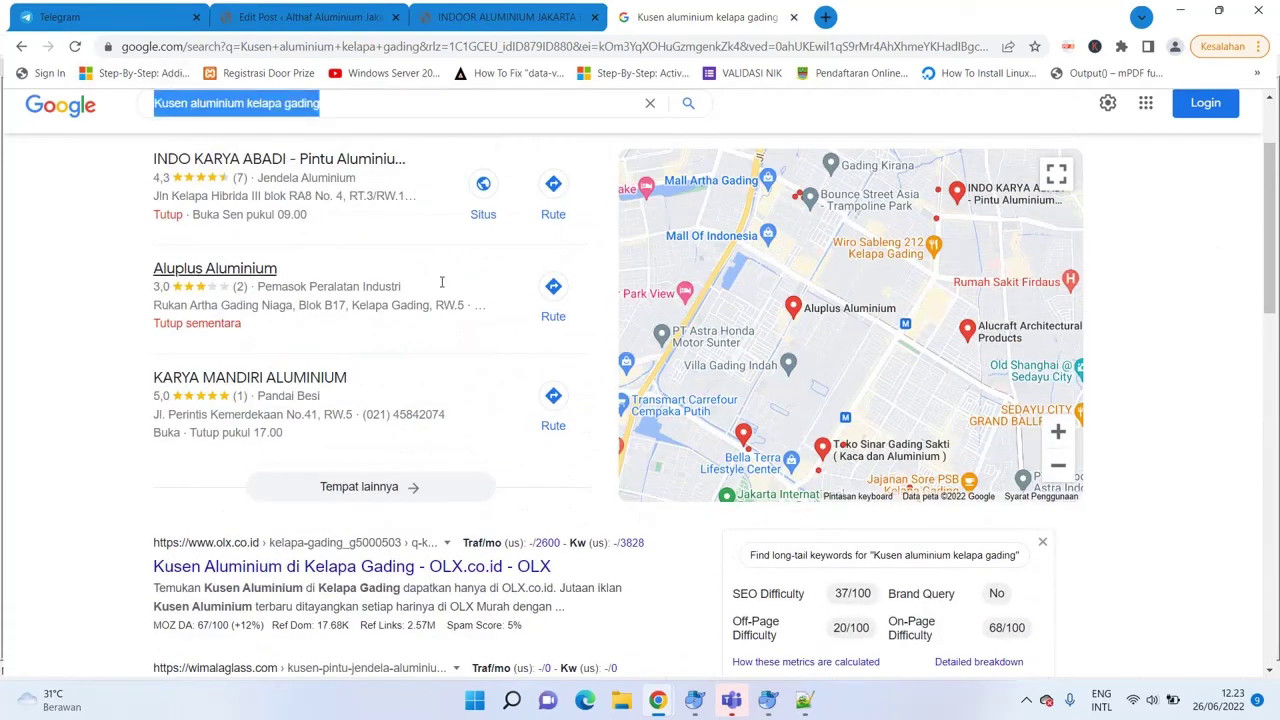
pyautogui.moveTo(1270, 215); pyautogui.dragTo(1270, 585)
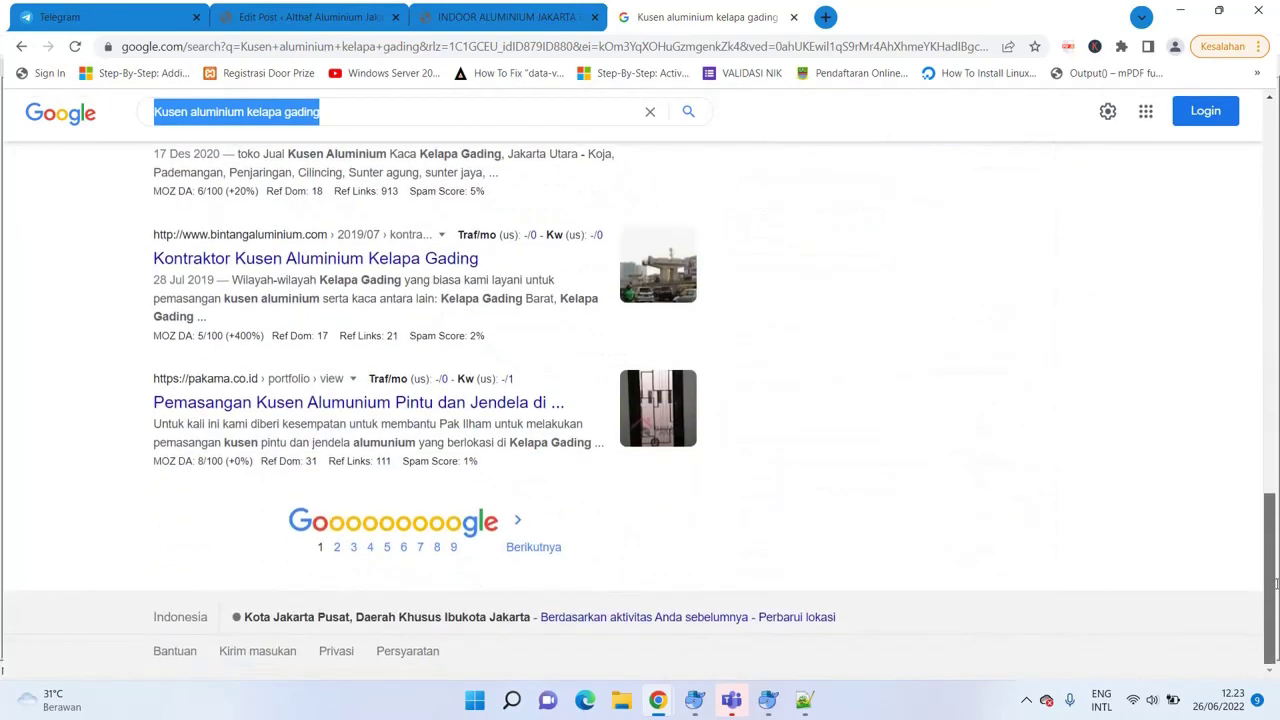
pyautogui.click(338, 547)
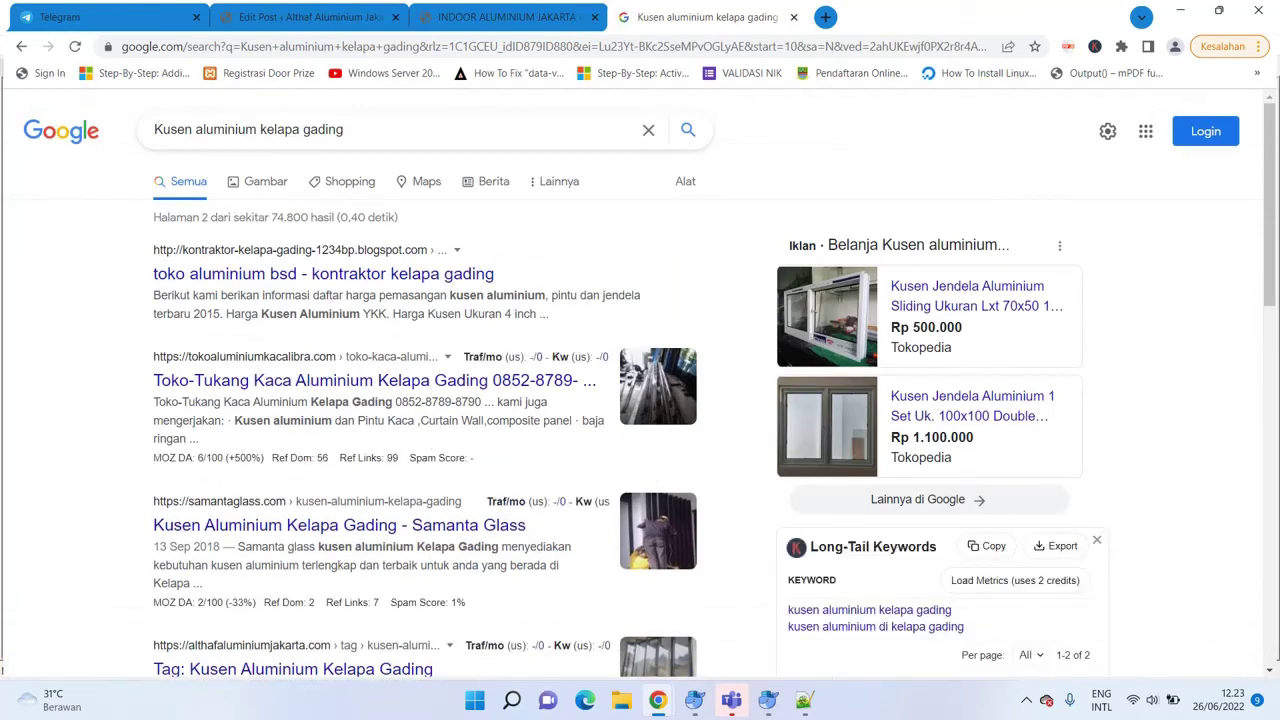
# Skim page 2 of the results, then bring up the INDOOR ALUMINIUM JAKARTA BARAT site page.
pyautogui.moveTo(1272, 175); pyautogui.dragTo(1276, 253)
pyautogui.scroll(3, 1276, 253)
pyautogui.moveTo(1271, 200)
pyautogui.mouseDown()
pyautogui.moveTo(1271, 370)
pyautogui.moveTo(1271, 203)
pyautogui.mouseUp()
pyautogui.click(510, 17)
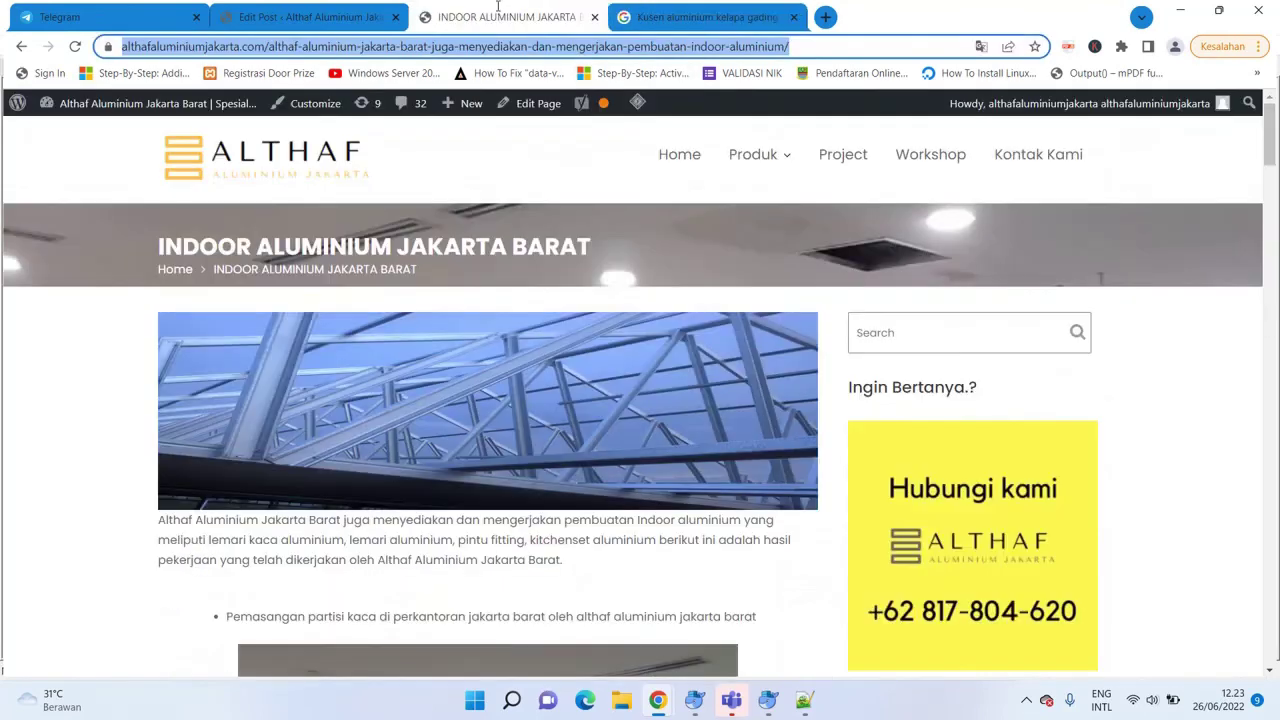
# Return to the 'Kusen Aluminium Kelapa Gading' post editor and scroll down to its assigned tags.
pyautogui.click(265, 17)
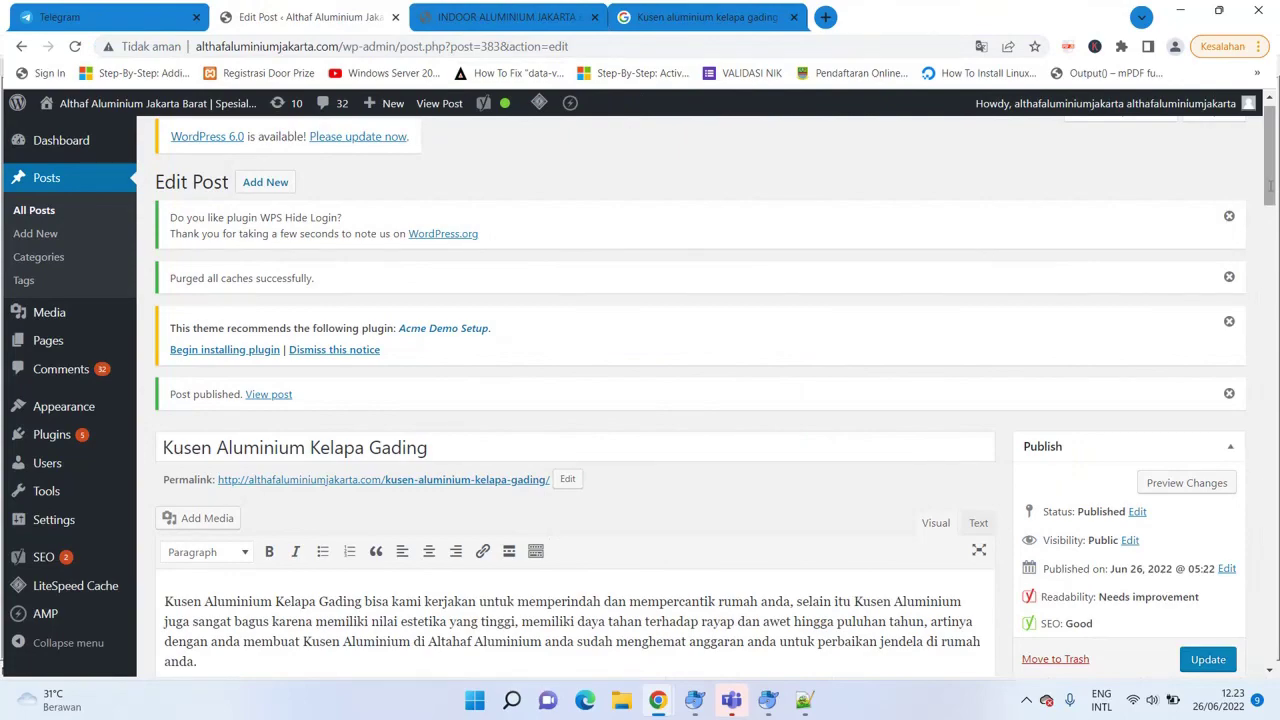
pyautogui.moveTo(1270, 185); pyautogui.dragTo(1270, 305)
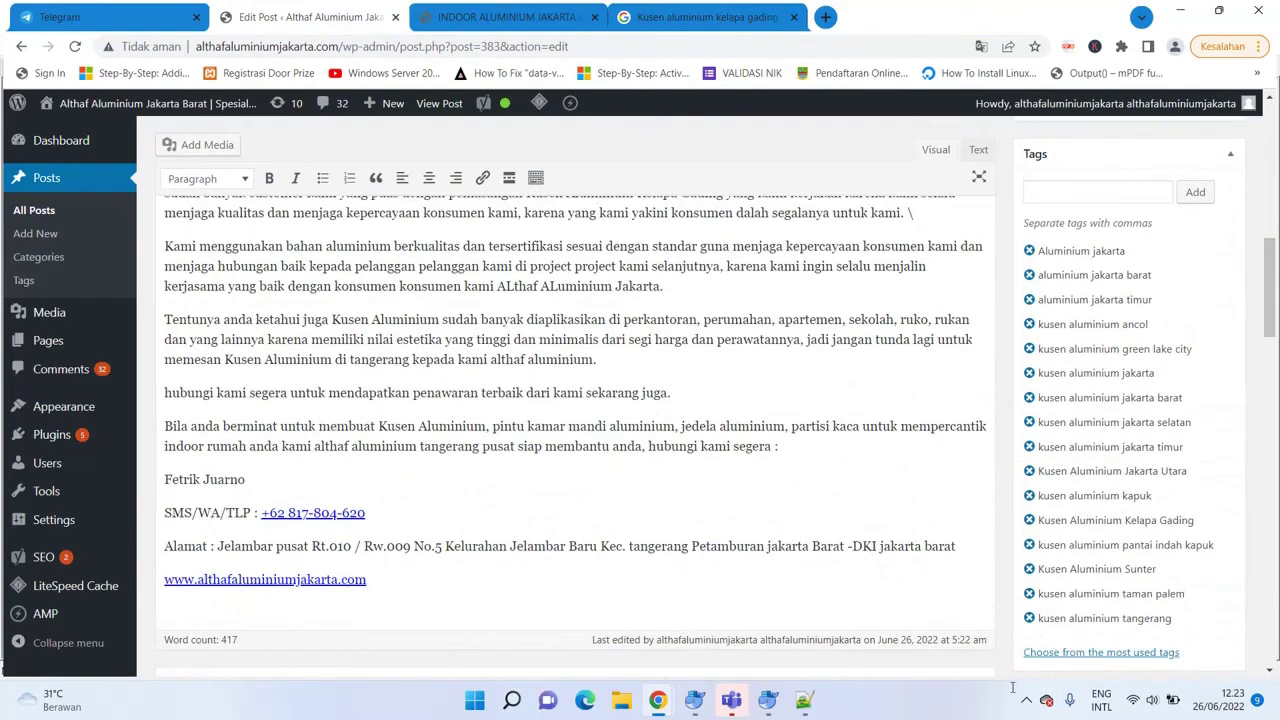
pyautogui.click(1025, 699)
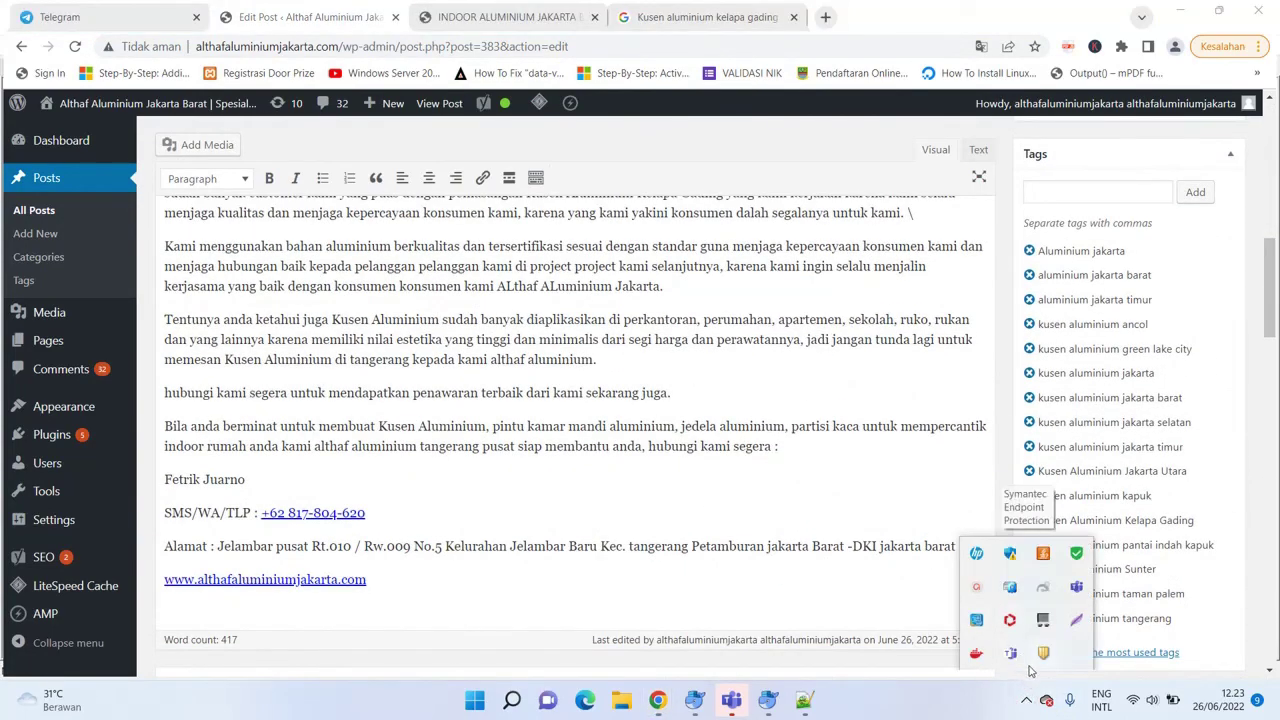